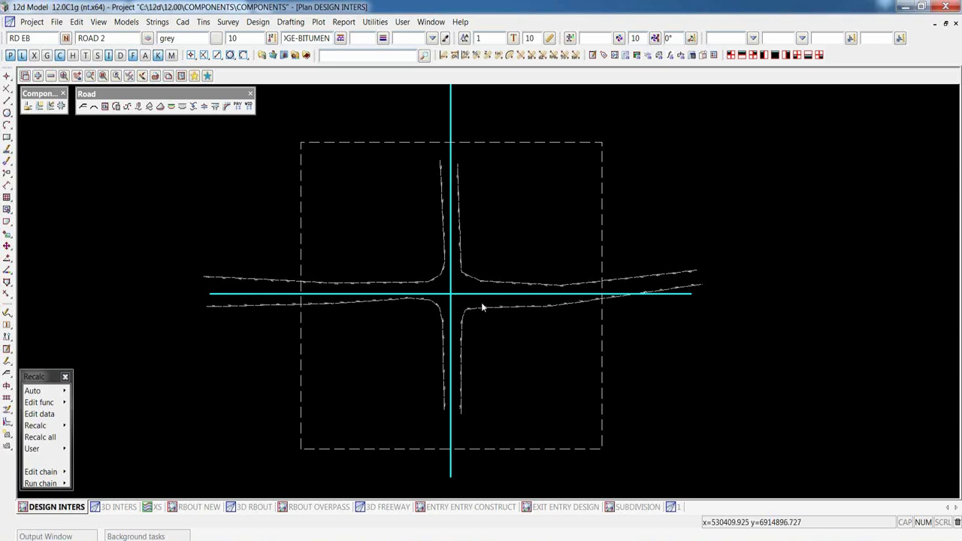
Open the component library and enlarge its window to show the full tree
{"action": "left_click", "coordinate": [27, 107]}
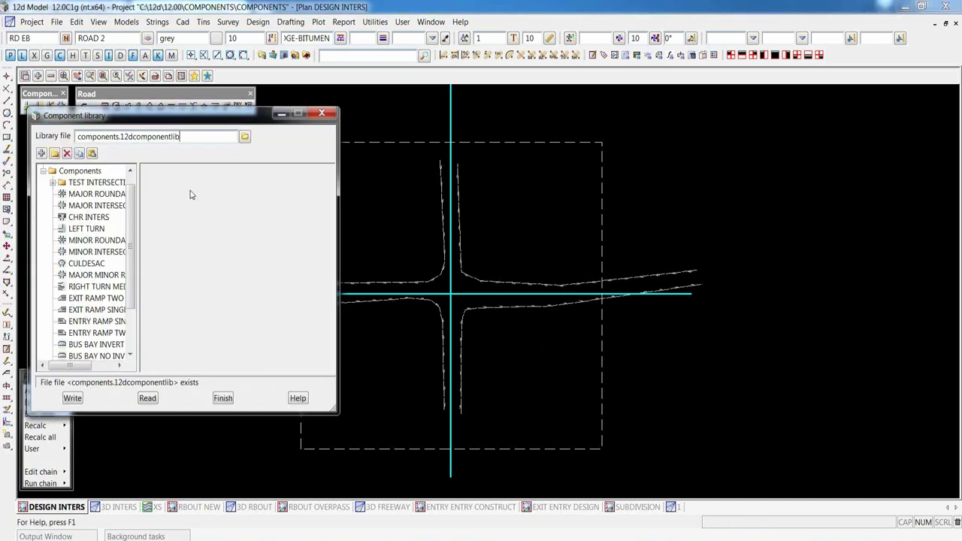
{"action": "left_click_drag", "start_coordinate": [234, 114], "coordinate": [244, 90]}
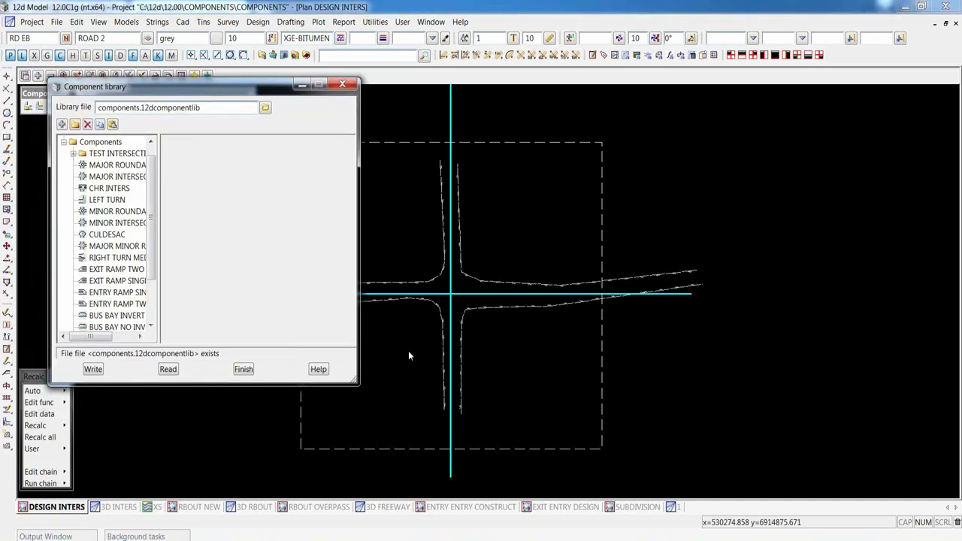
{"action": "left_click_drag", "start_coordinate": [370, 402], "coordinate": [396, 452]}
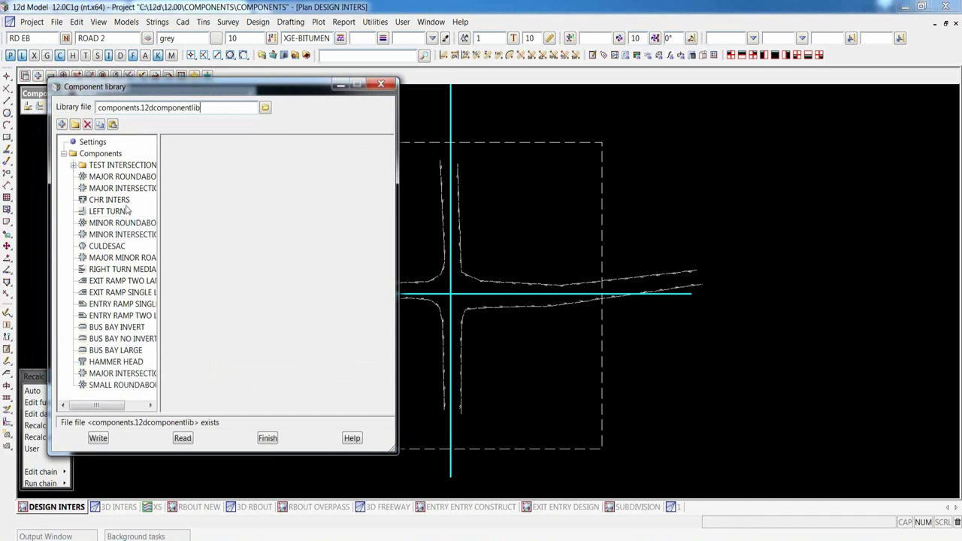
Check the library settings, keep driving side on Left side, then bring up the 12d manual PDF
{"action": "left_click", "coordinate": [93, 143]}
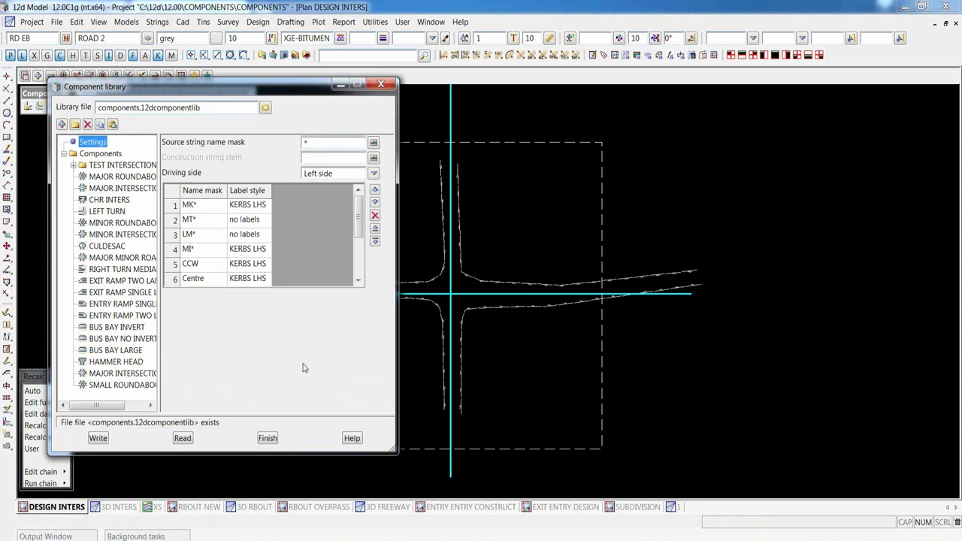
{"action": "left_click", "coordinate": [374, 173]}
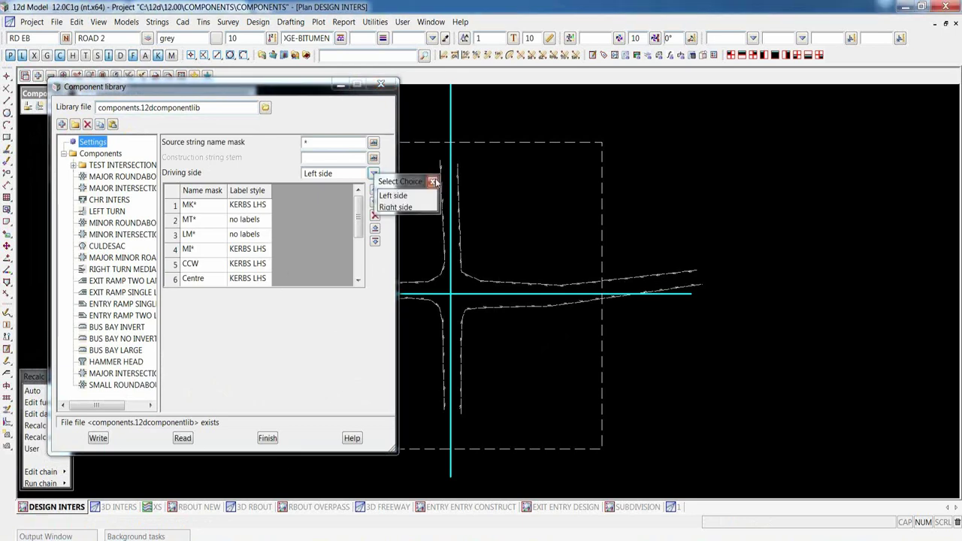
{"action": "left_click", "coordinate": [433, 181]}
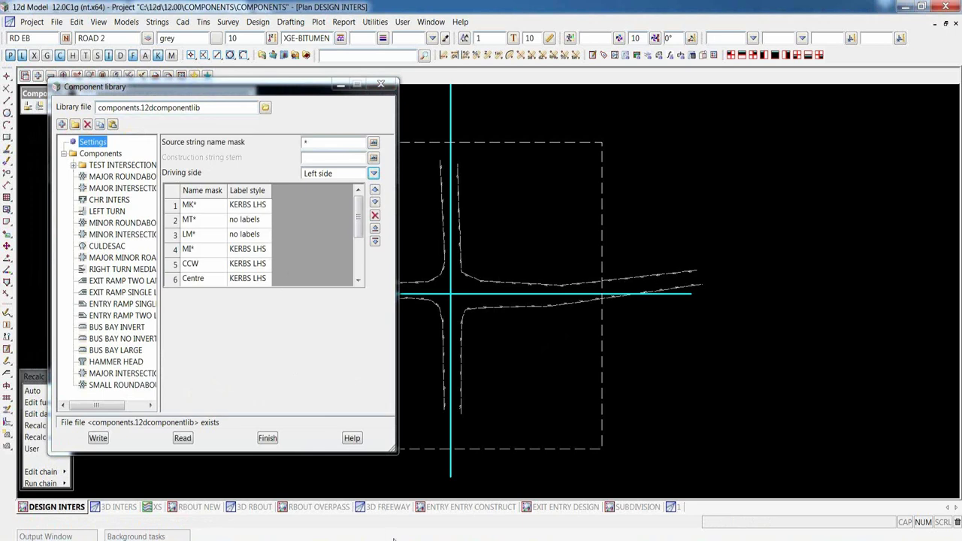
{"action": "mouse_move", "coordinate": [342, 450]}
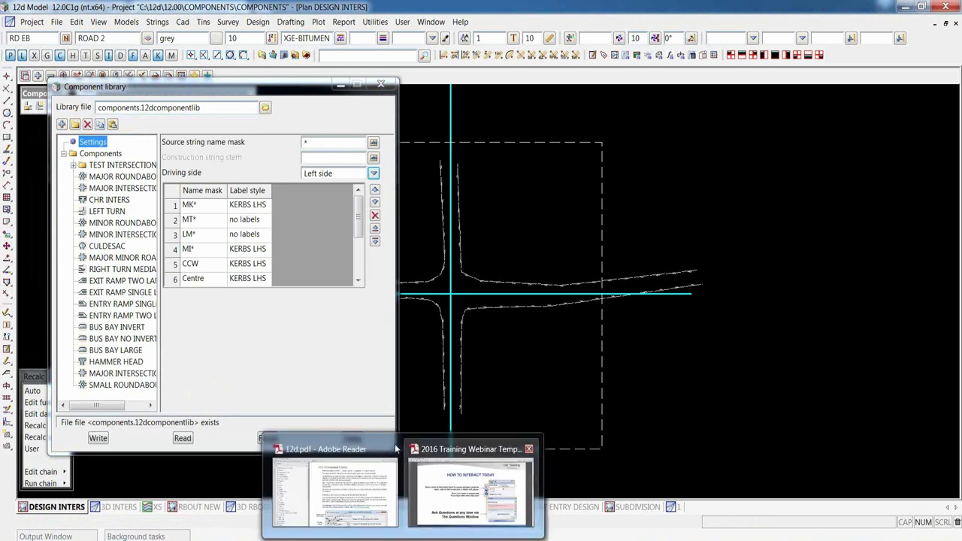
{"action": "left_click", "coordinate": [342, 449]}
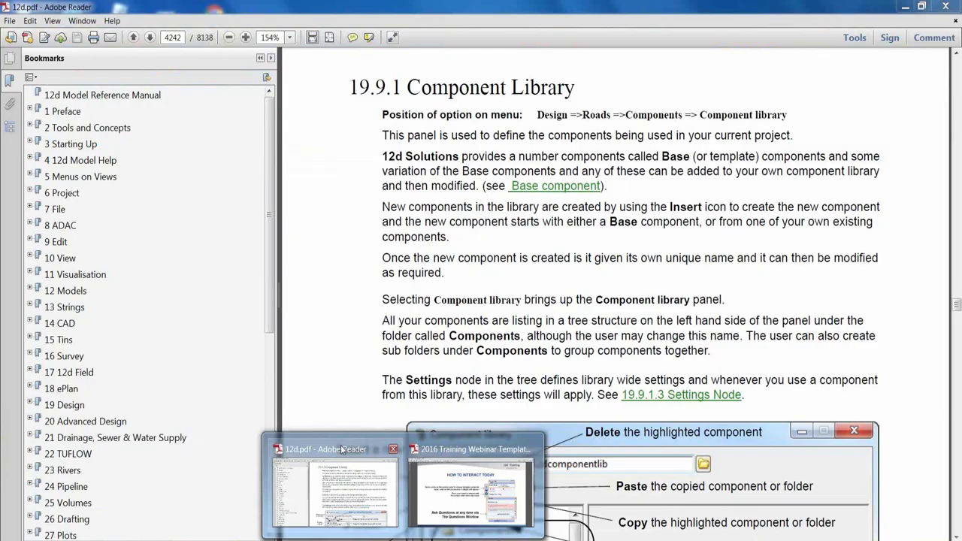
Read the manual's Component Library section and jump to 19.9.1.3 Settings Node
{"action": "scroll", "coordinate": [622, 258], "scroll_direction": "down", "scroll_amount": 2}
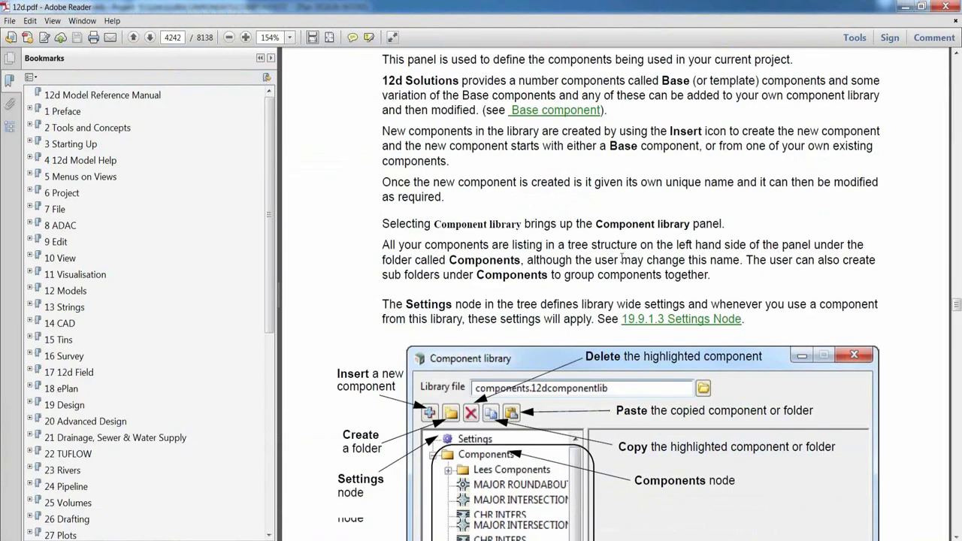
{"action": "scroll", "coordinate": [622, 257], "scroll_direction": "down", "scroll_amount": 9}
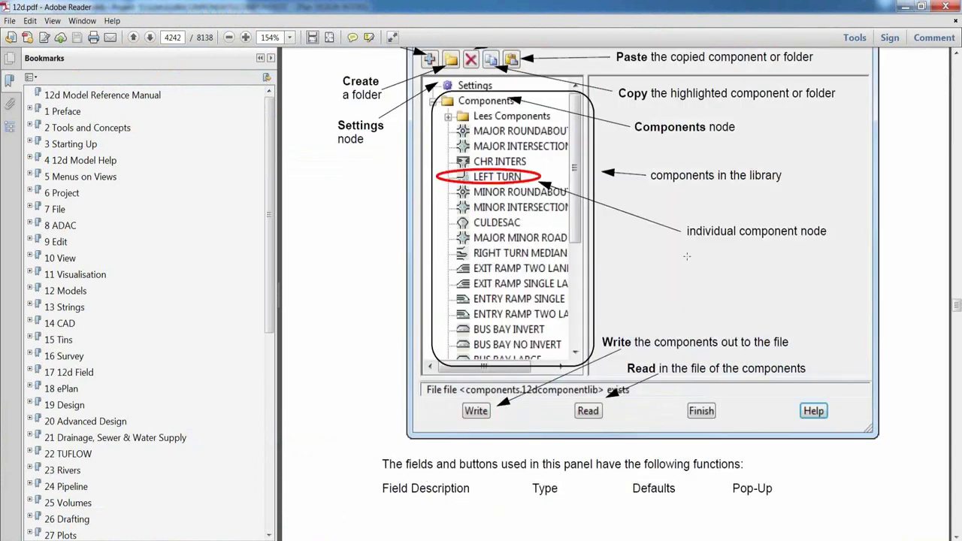
{"action": "scroll", "coordinate": [464, 287], "scroll_direction": "down", "scroll_amount": 10}
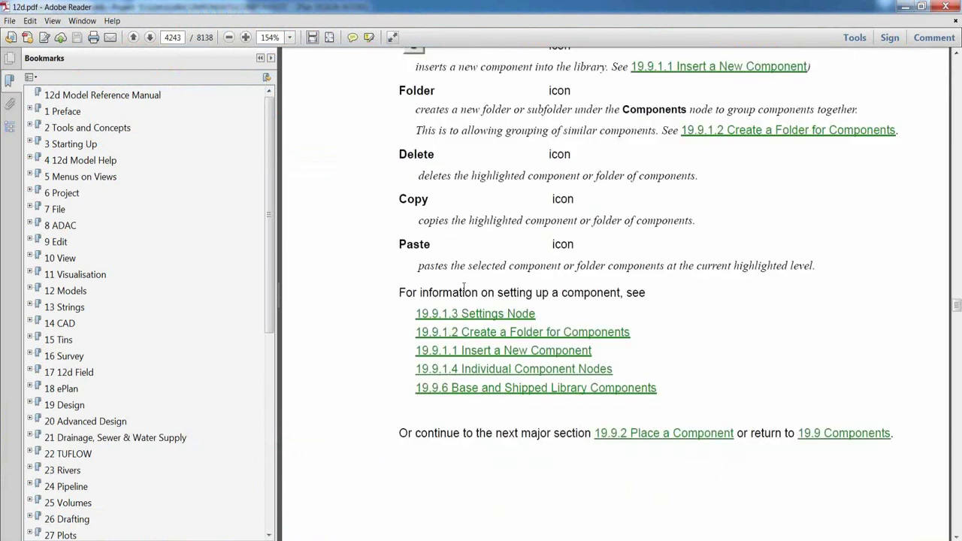
{"action": "left_click", "coordinate": [513, 314]}
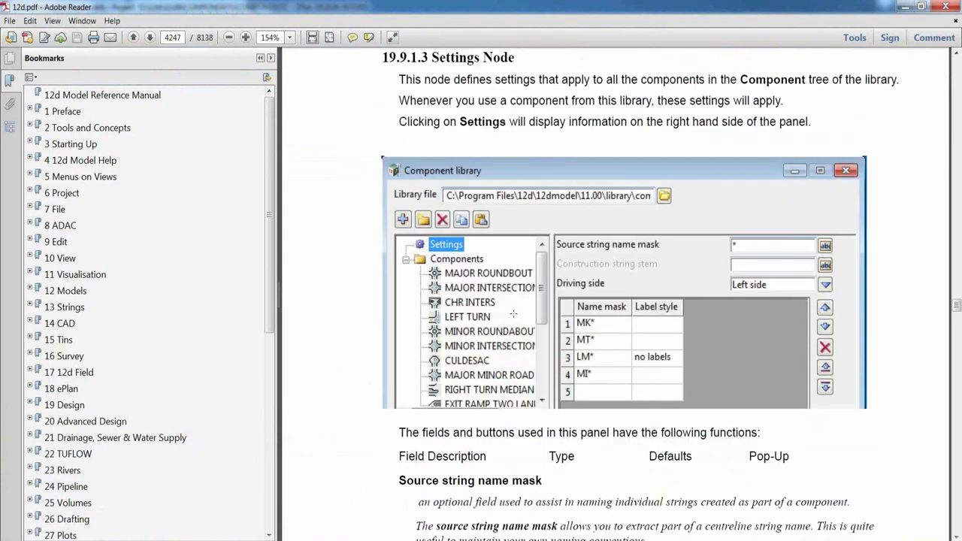
Read through Naming of Strings in a Component, then return to 12d Model
{"action": "scroll", "coordinate": [680, 331], "scroll_direction": "down", "scroll_amount": 1}
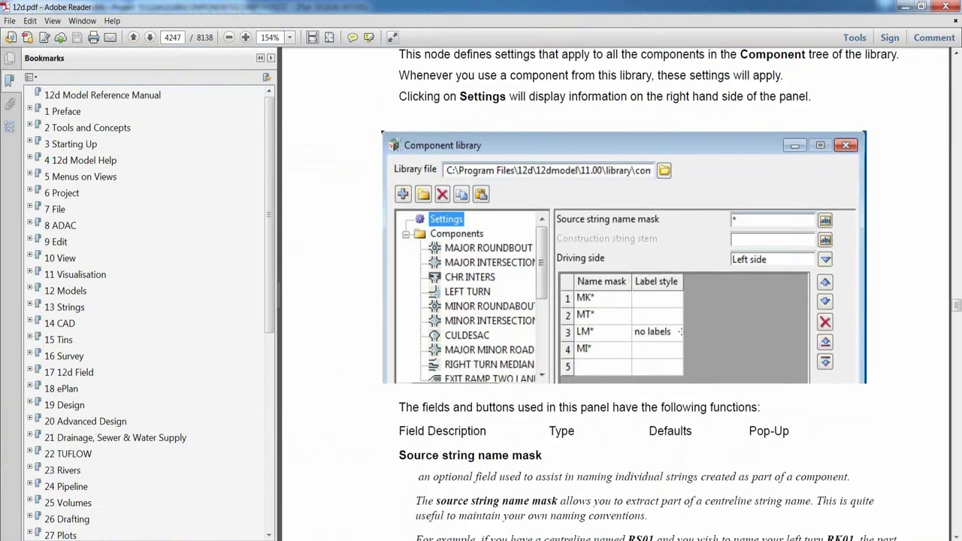
{"action": "scroll", "coordinate": [680, 331], "scroll_direction": "down", "scroll_amount": 3}
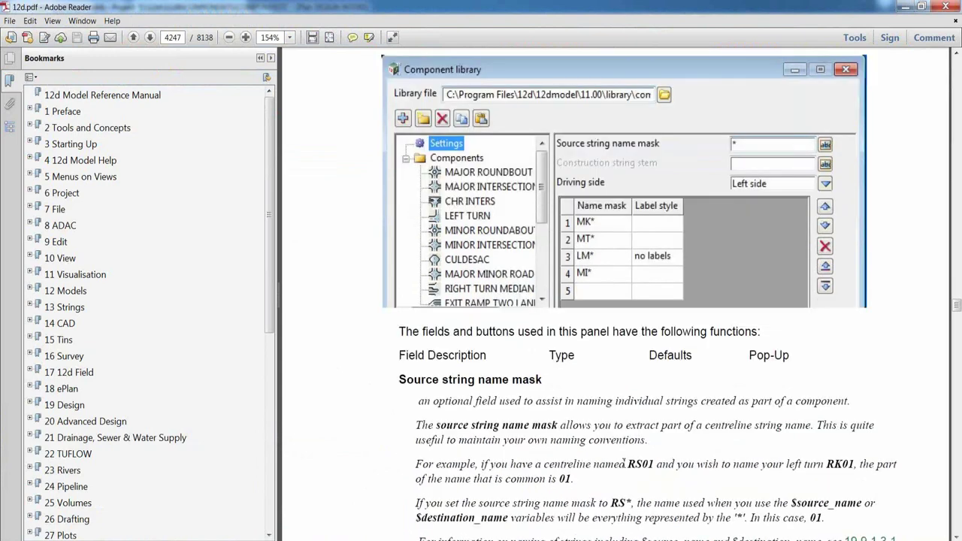
{"action": "scroll", "coordinate": [623, 464], "scroll_direction": "down", "scroll_amount": 2}
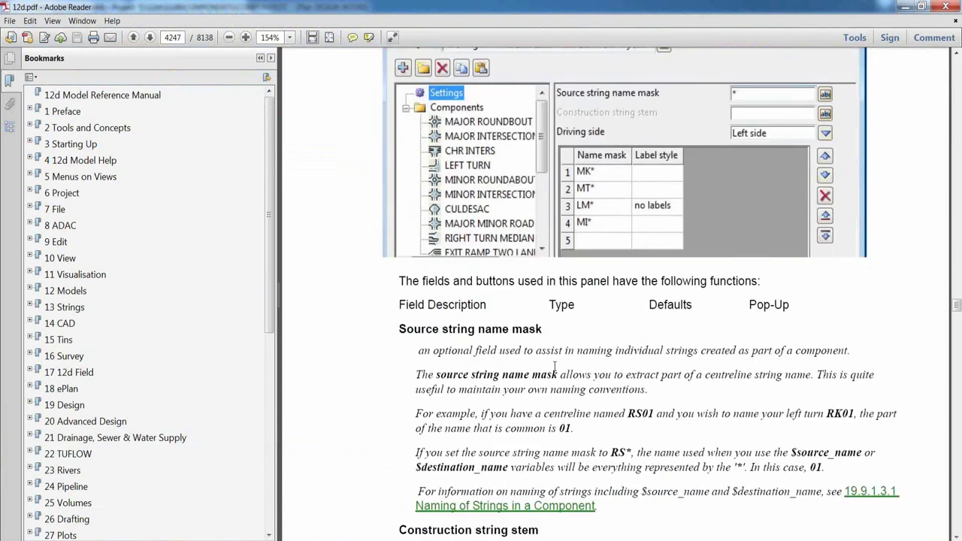
{"action": "scroll", "coordinate": [555, 366], "scroll_direction": "down", "scroll_amount": 7}
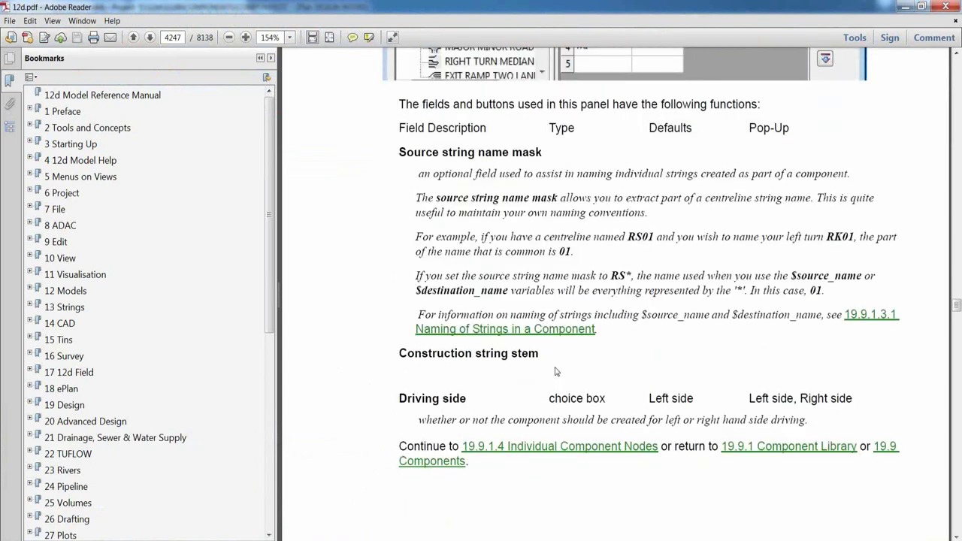
{"action": "scroll", "coordinate": [555, 371], "scroll_direction": "down", "scroll_amount": 3}
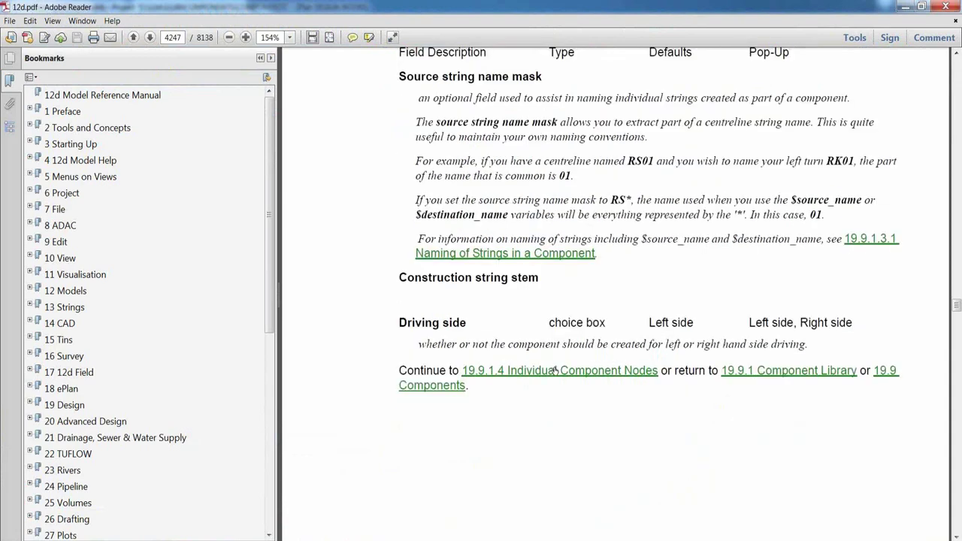
{"action": "scroll", "coordinate": [556, 370], "scroll_direction": "down", "scroll_amount": 13}
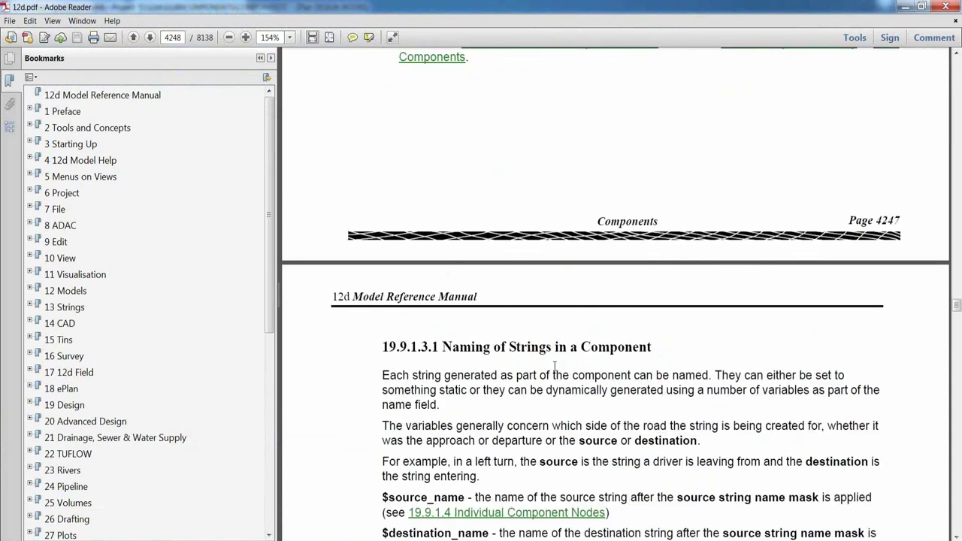
{"action": "scroll", "coordinate": [555, 366], "scroll_direction": "down", "scroll_amount": 8}
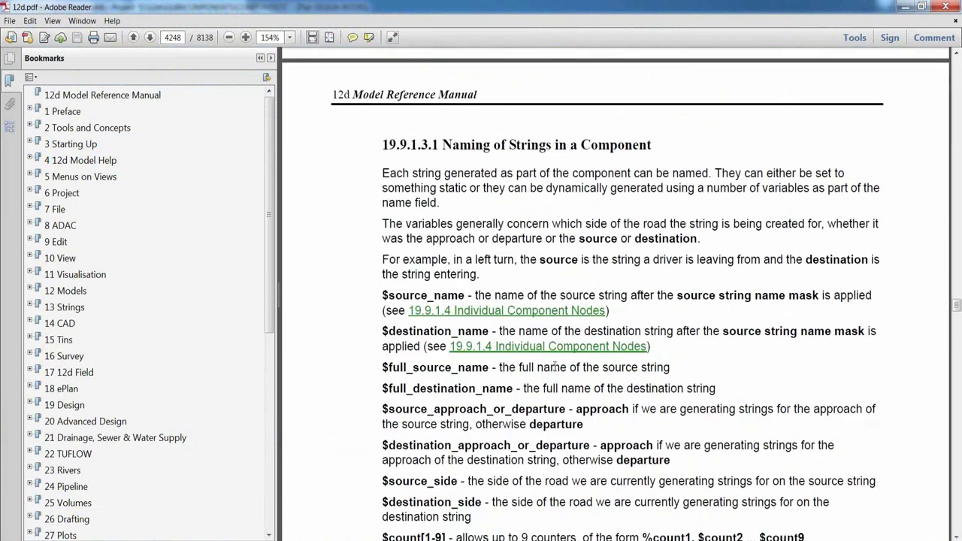
{"action": "scroll", "coordinate": [555, 366], "scroll_direction": "down", "scroll_amount": 4}
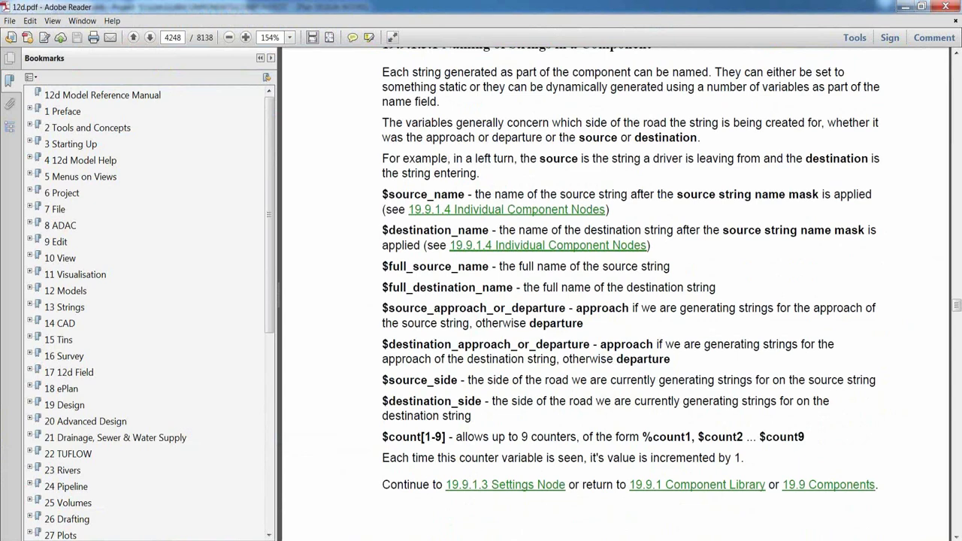
{"action": "key", "text": "alt+Tab"}
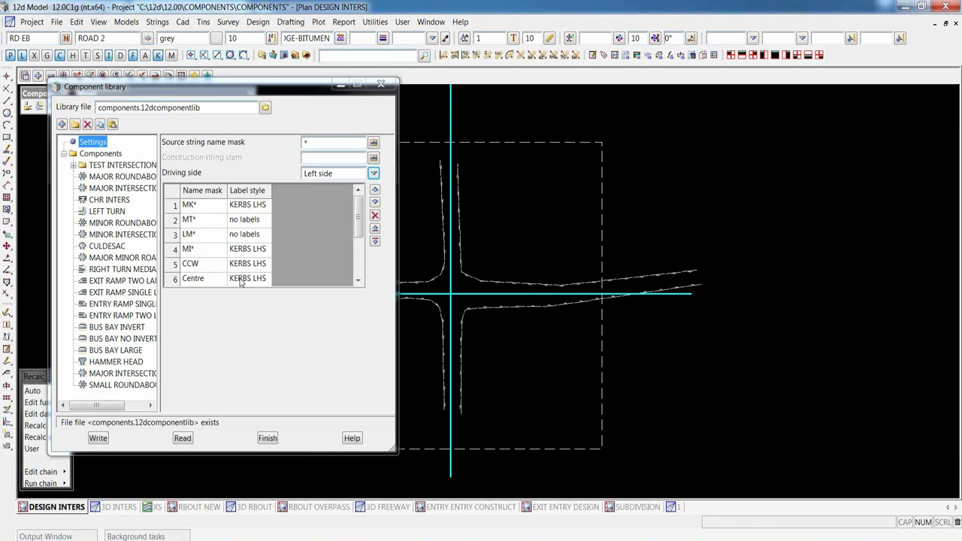
Expand and collapse the TEST INTERSECTION folder, then show MAJOR ROUNDABOUT's details and preview
{"action": "left_click", "coordinate": [73, 166]}
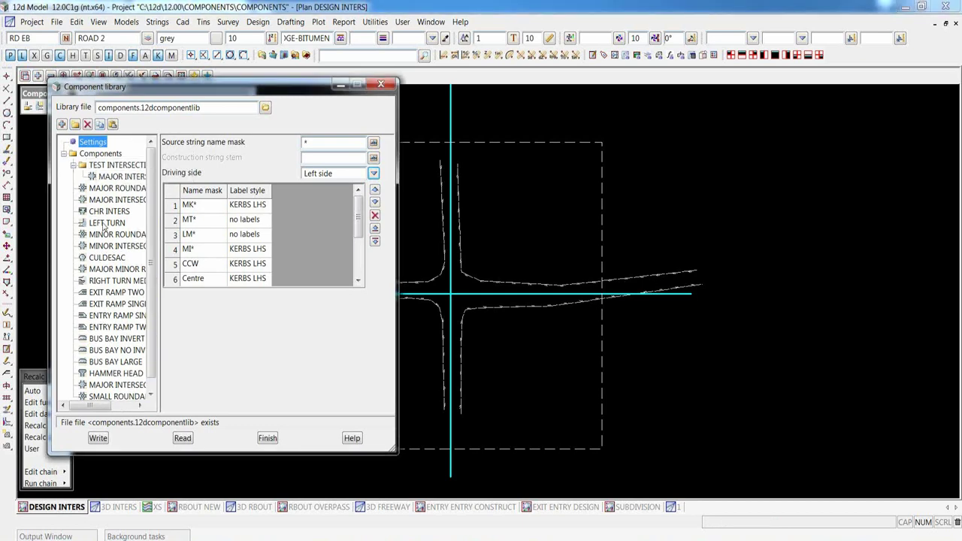
{"action": "left_click", "coordinate": [73, 165]}
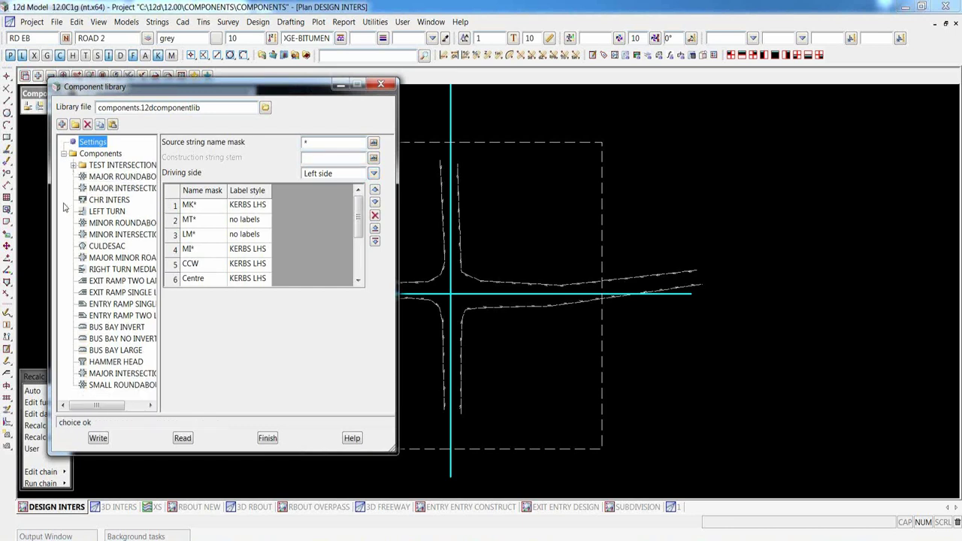
{"action": "left_click", "coordinate": [122, 177]}
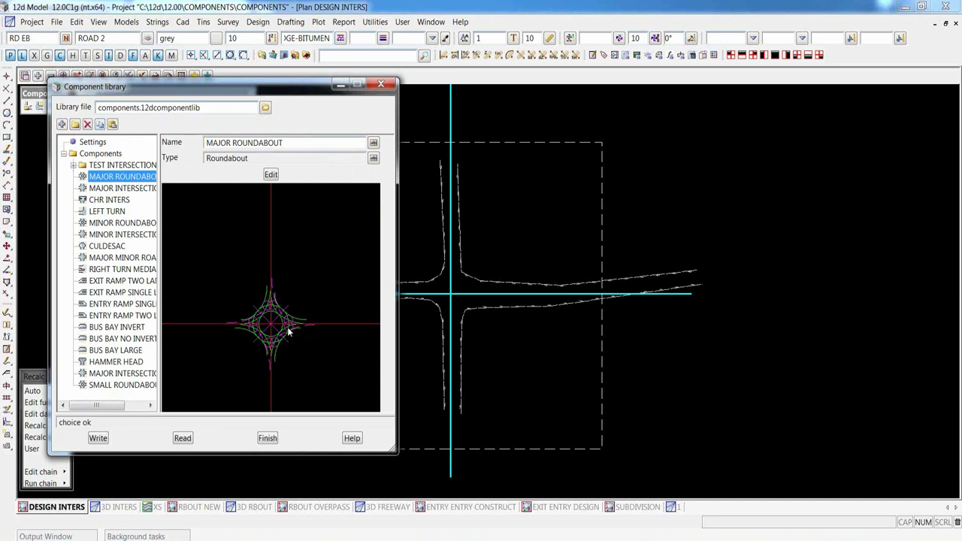
Preview MAJOR INTERSECTION, CHR INTERS, LEFT TURN, MINOR ROUNDABOUT, MINOR INTERSECTION and CULDESAC in turn
{"action": "left_click", "coordinate": [121, 190]}
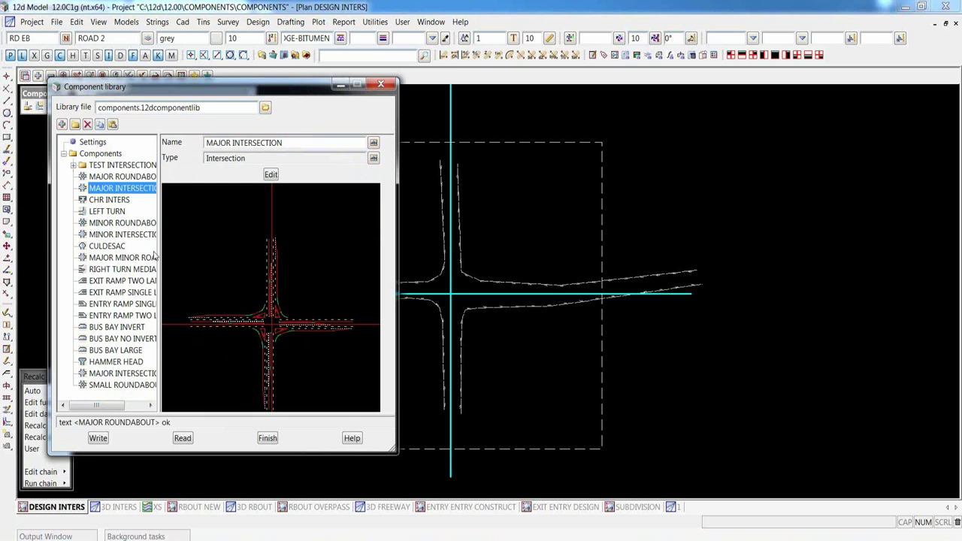
{"action": "left_click", "coordinate": [109, 200]}
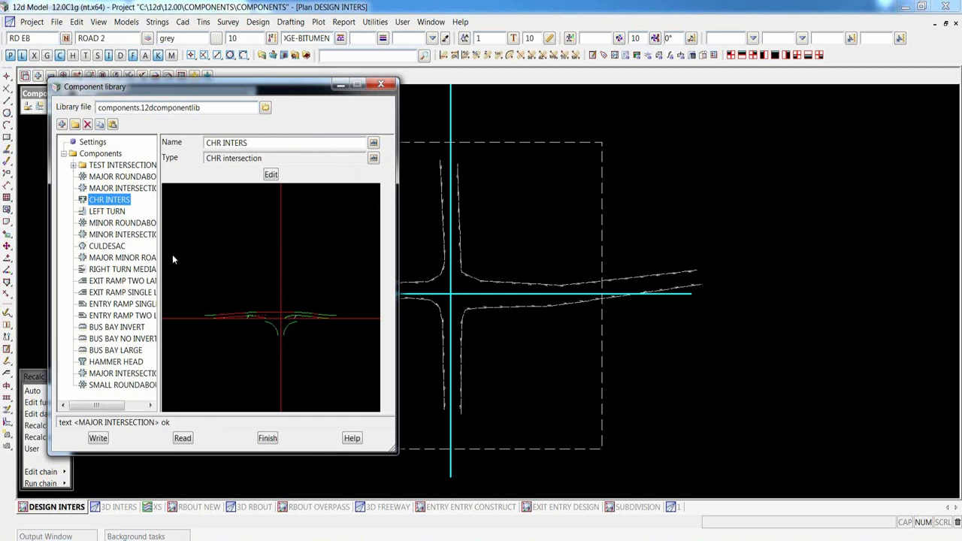
{"action": "left_click", "coordinate": [107, 214]}
{"action": "left_click", "coordinate": [107, 222]}
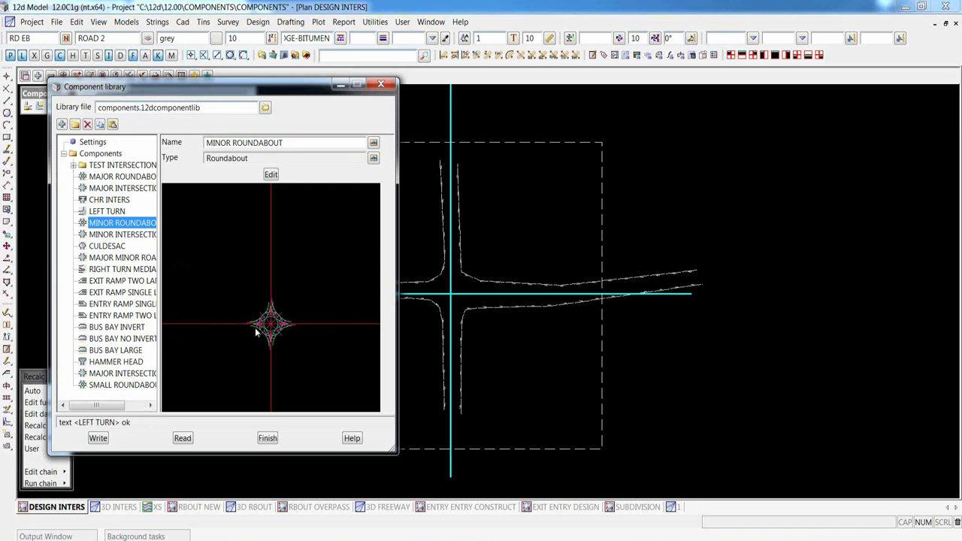
{"action": "left_click", "coordinate": [126, 235]}
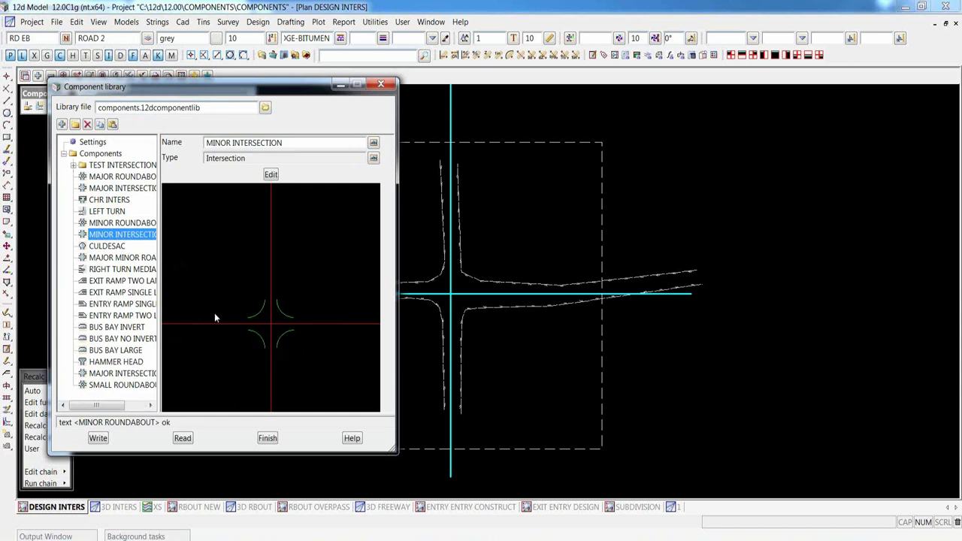
{"action": "left_click", "coordinate": [111, 248]}
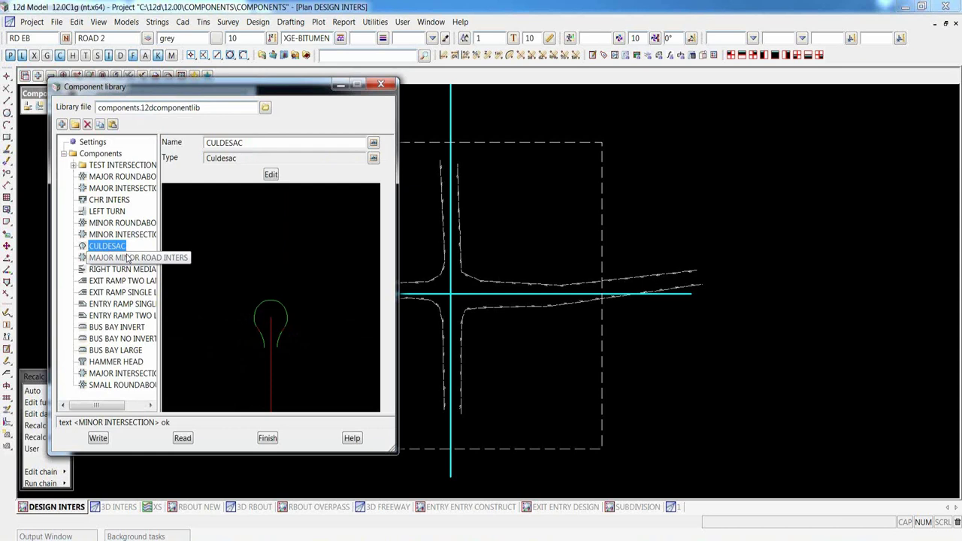
Preview MAJOR MINOR ROAD INTERS, RIGHT TURN MEDIAN, the exit and entry ramps, and BUS BAY INVERT
{"action": "left_click", "coordinate": [127, 258]}
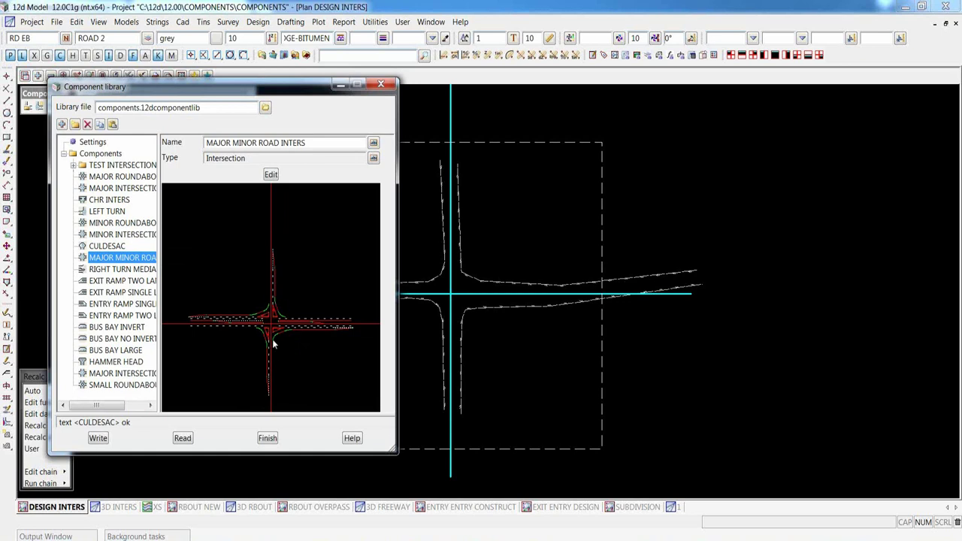
{"action": "left_click", "coordinate": [124, 269]}
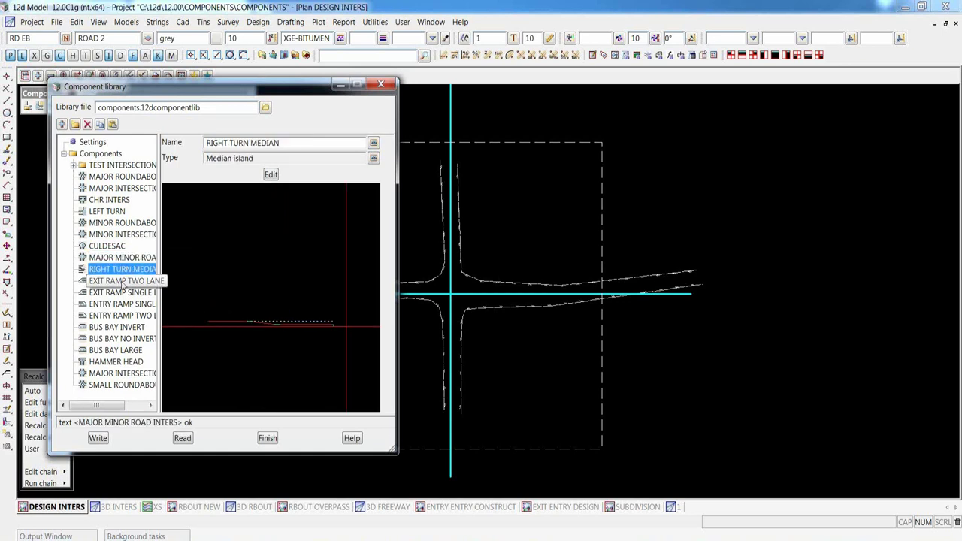
{"action": "left_click", "coordinate": [123, 282]}
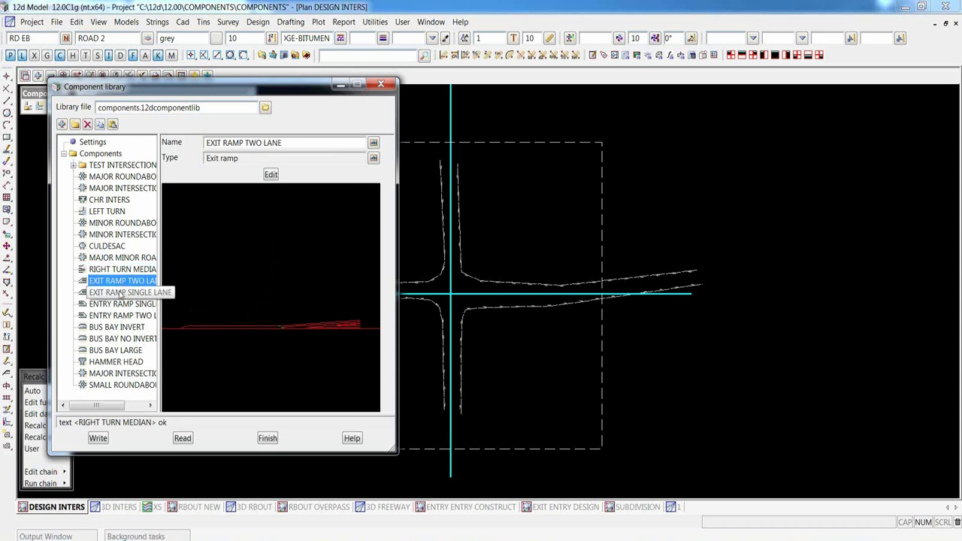
{"action": "left_click", "coordinate": [120, 292]}
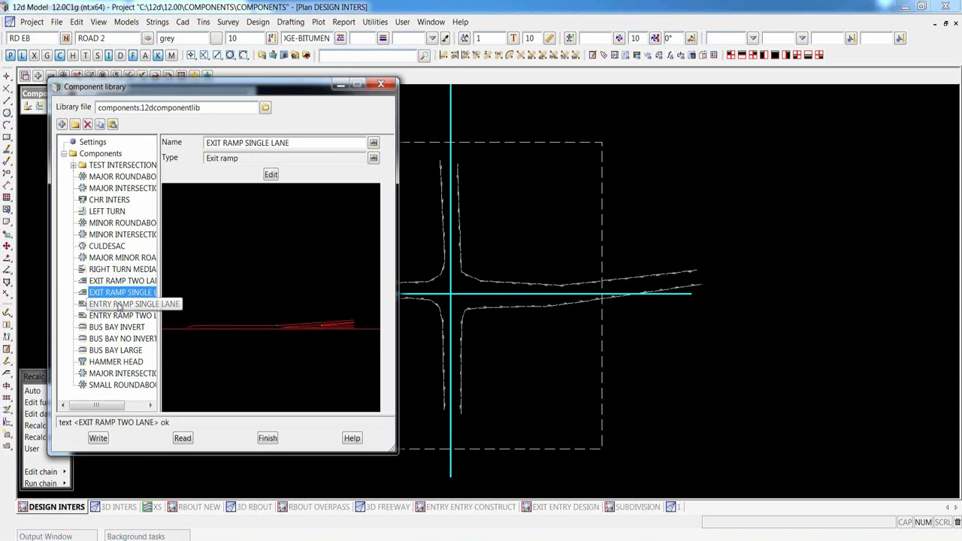
{"action": "left_click", "coordinate": [118, 304]}
{"action": "left_click", "coordinate": [119, 316]}
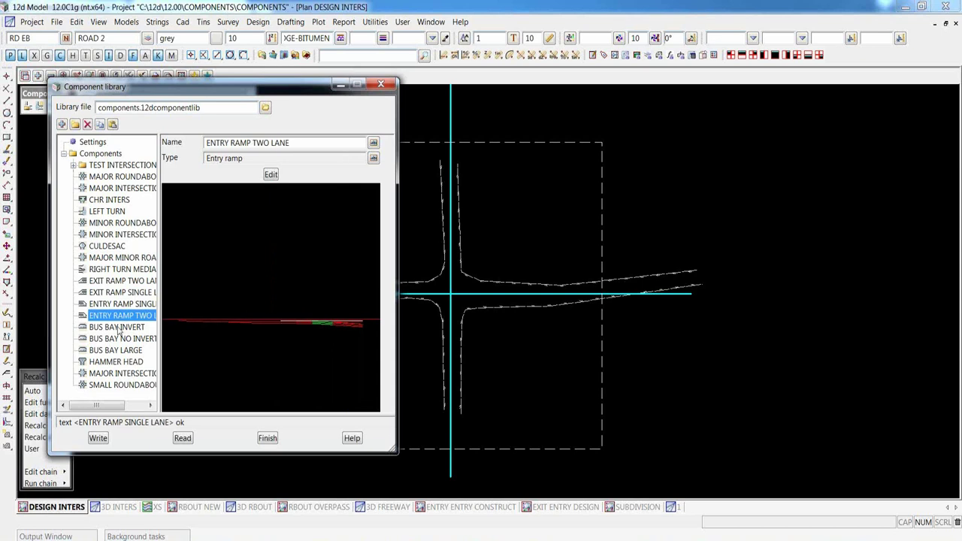
{"action": "left_click", "coordinate": [118, 328]}
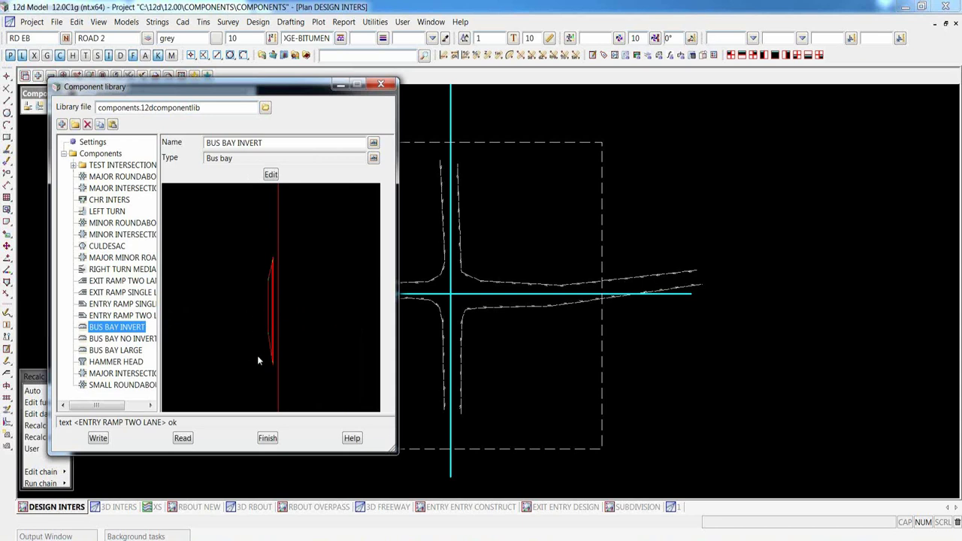
Preview BUS BAY NO INVERT, BUS BAY LARGE, HAMMER HEAD, MAJOR INTERSECTION SHORT, SMALL ROUNDABOUT, then select MAJOR INTERSECTION
{"action": "left_click", "coordinate": [117, 339]}
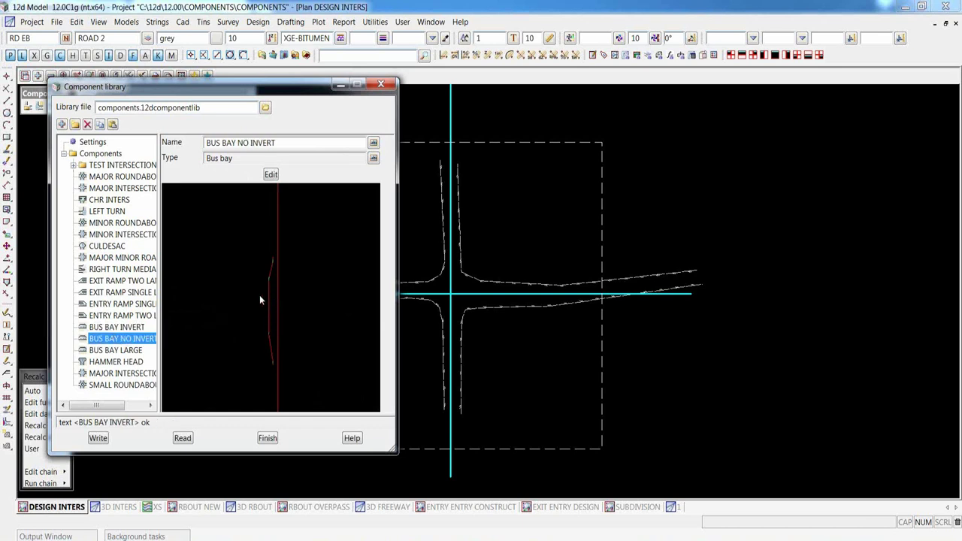
{"action": "left_click", "coordinate": [117, 350]}
{"action": "left_click", "coordinate": [111, 363]}
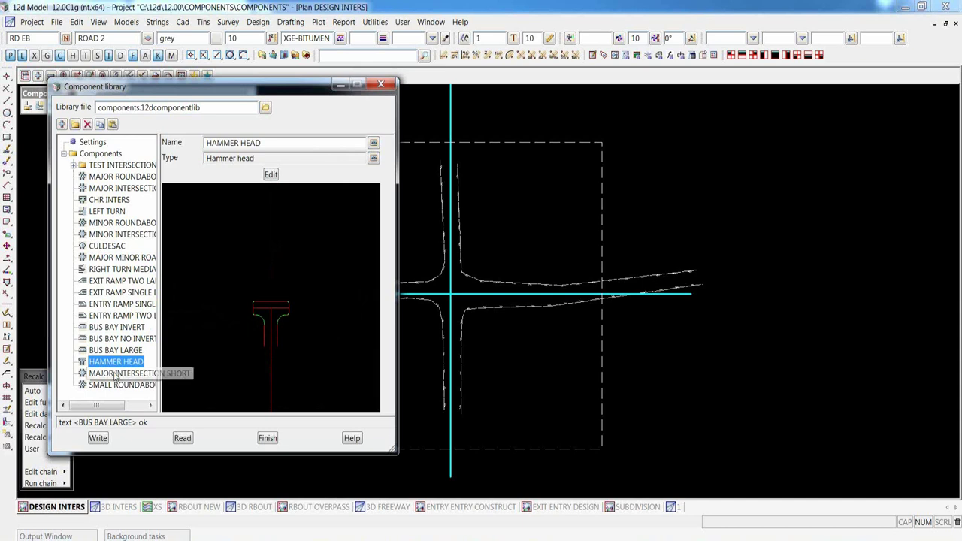
{"action": "left_click", "coordinate": [115, 373]}
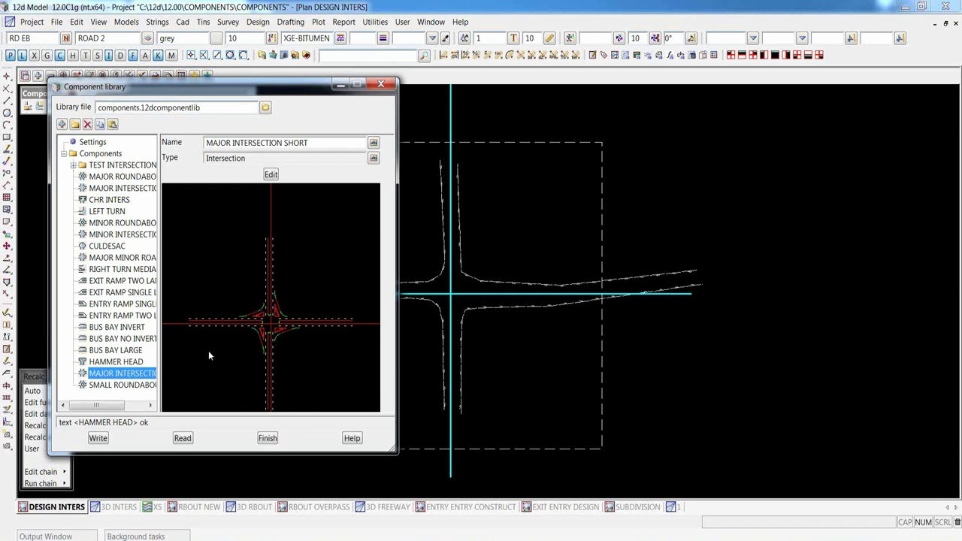
{"action": "left_click", "coordinate": [121, 386]}
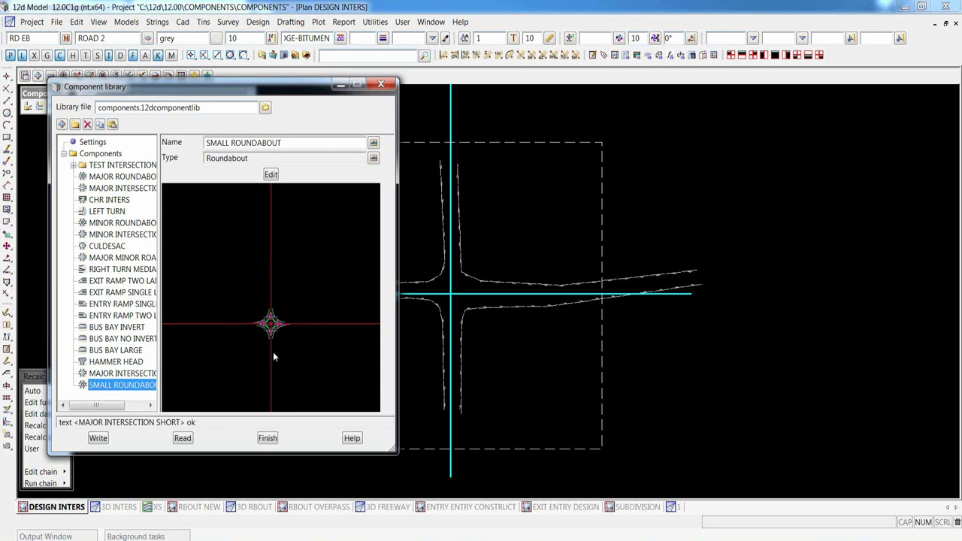
{"action": "left_click", "coordinate": [129, 188]}
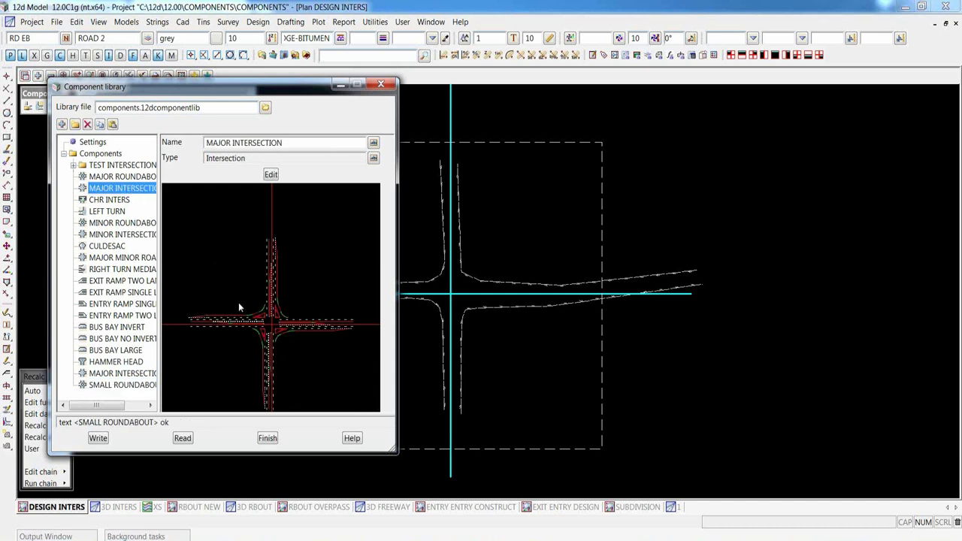
Edit MAJOR INTERSECTION, previewing it as a T Junction and then back as Crossroads
{"action": "left_click", "coordinate": [271, 175]}
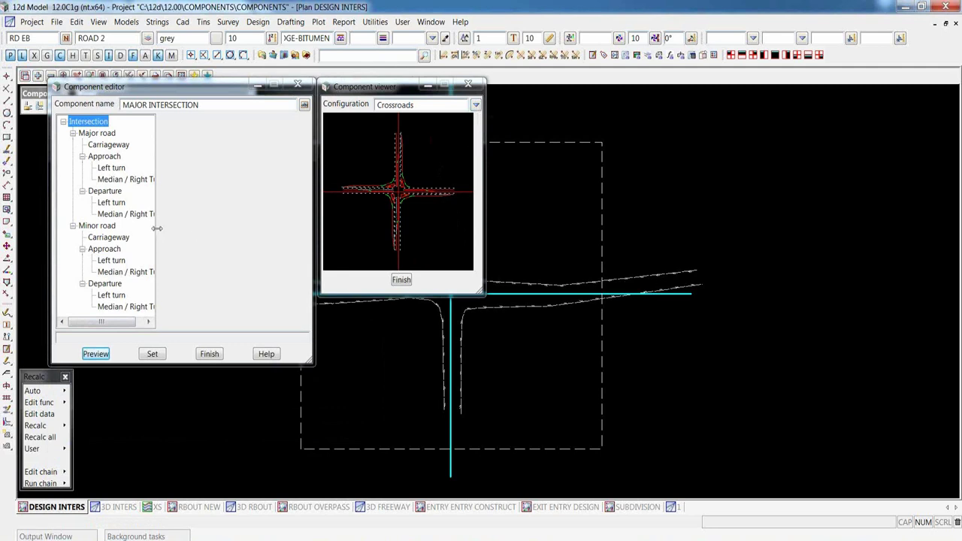
{"action": "left_click", "coordinate": [476, 104]}
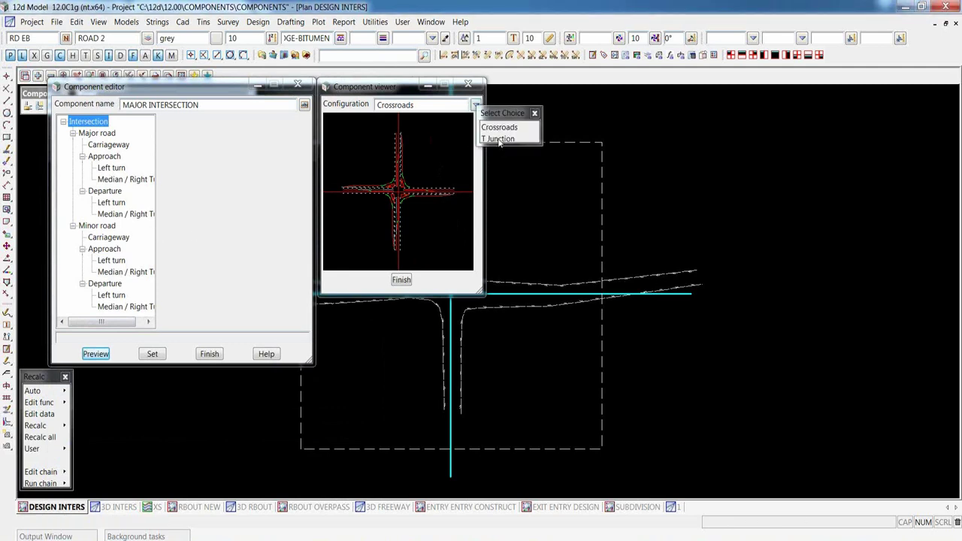
{"action": "left_click", "coordinate": [535, 125]}
{"action": "left_click", "coordinate": [476, 106]}
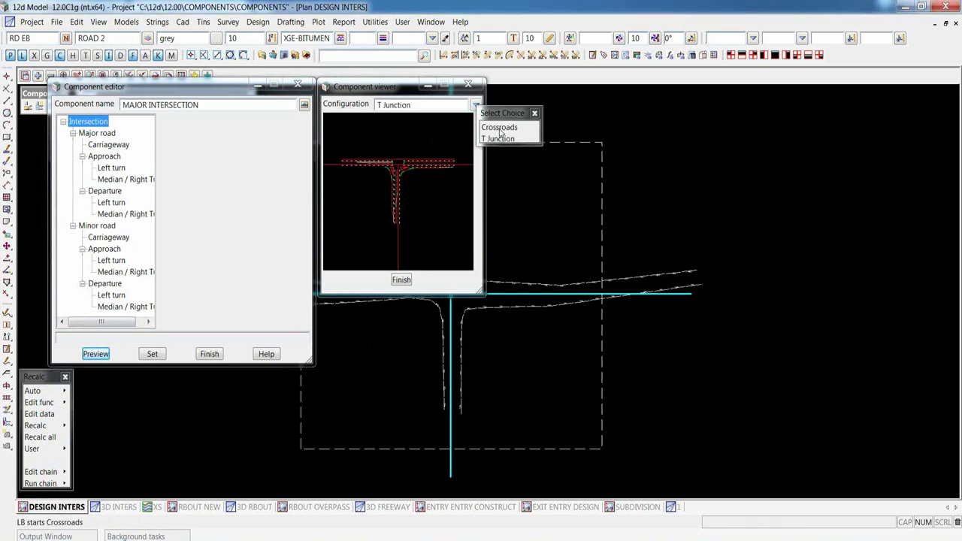
{"action": "left_click", "coordinate": [498, 124]}
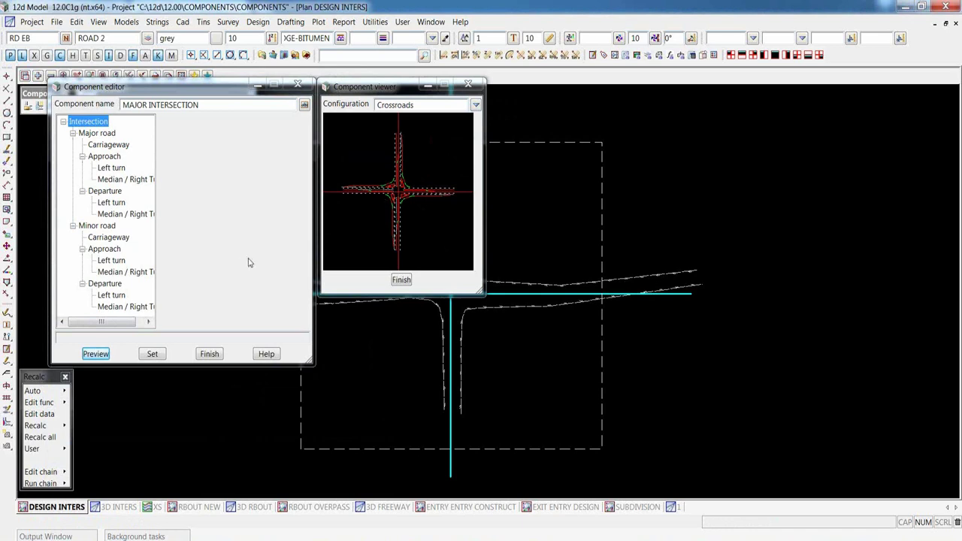
Test the carriageway lane count and Manual/Automatic mode, leaving 2 lanes on Automatic, then view approach Left turn settings
{"action": "left_click", "coordinate": [104, 145]}
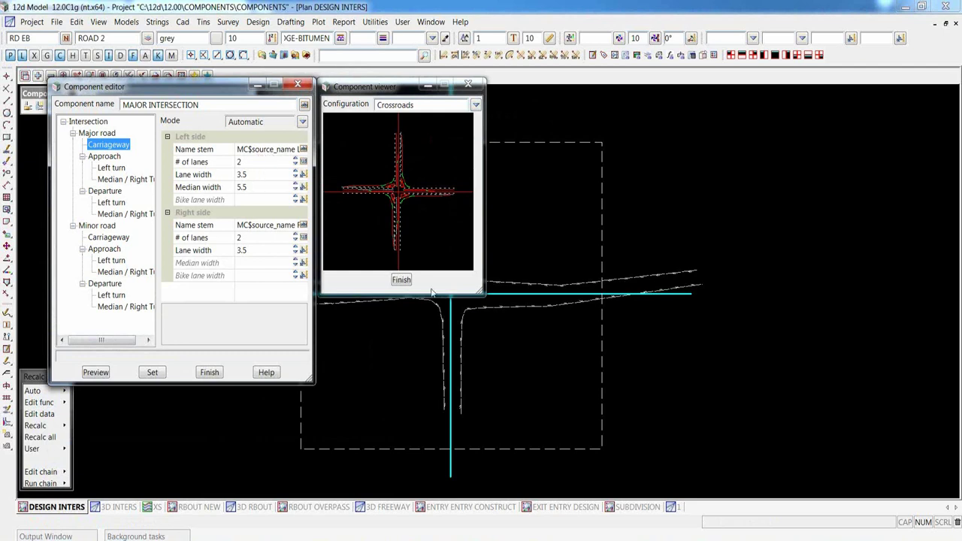
{"action": "left_click", "coordinate": [296, 165]}
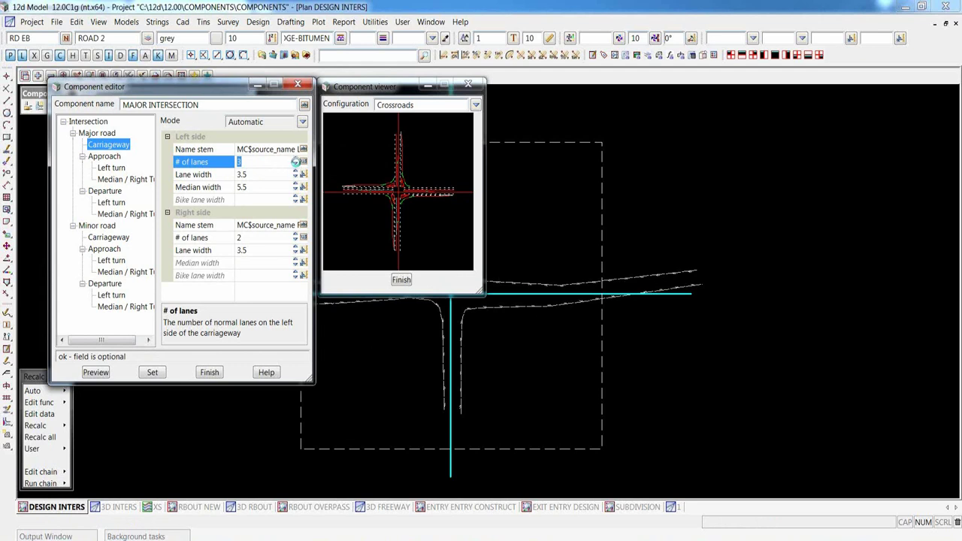
{"action": "left_click", "coordinate": [296, 160]}
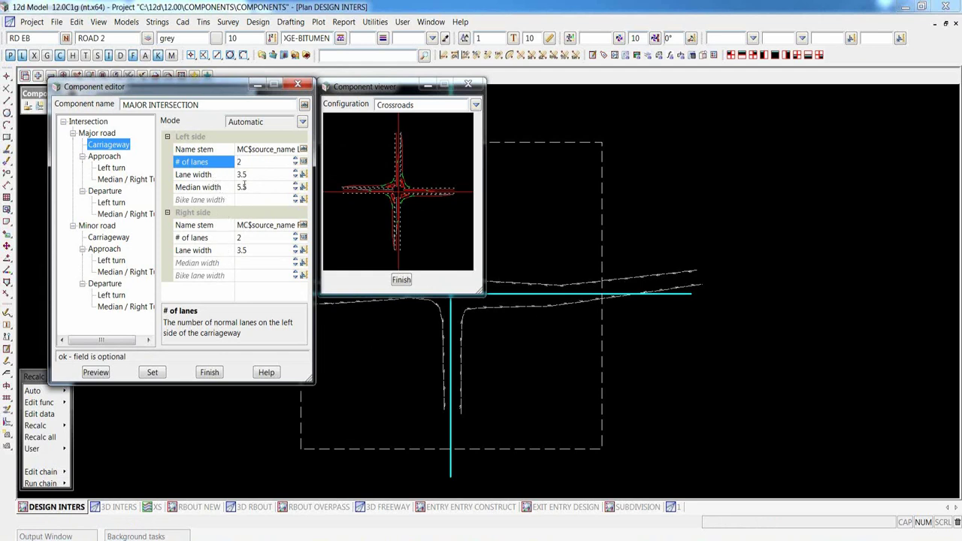
{"action": "left_click", "coordinate": [302, 122]}
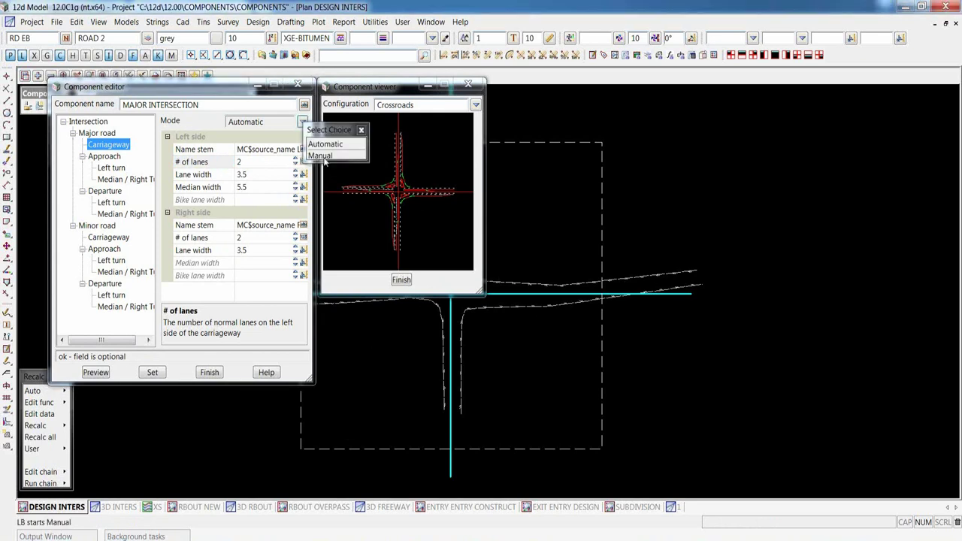
{"action": "left_click", "coordinate": [320, 156]}
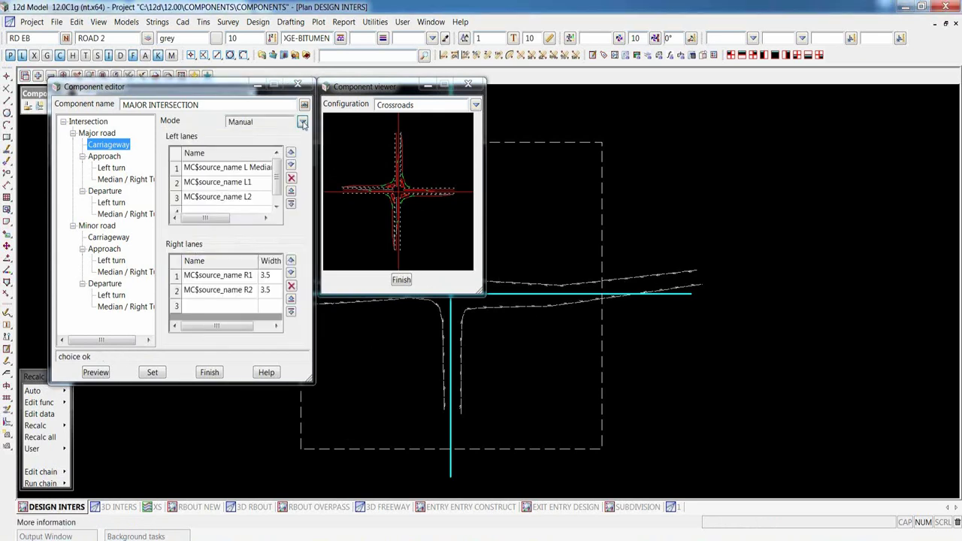
{"action": "left_click", "coordinate": [303, 122]}
{"action": "left_click", "coordinate": [322, 143]}
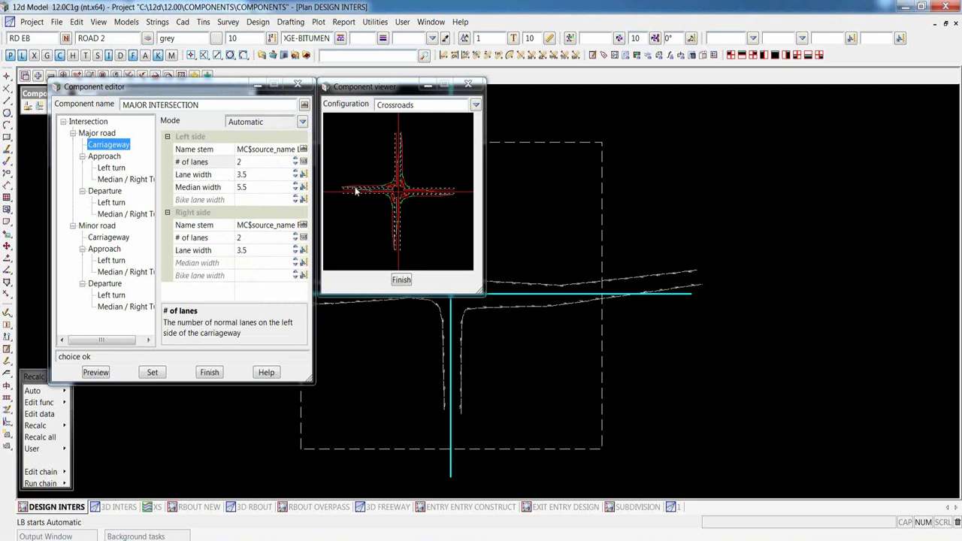
{"action": "left_click", "coordinate": [111, 168]}
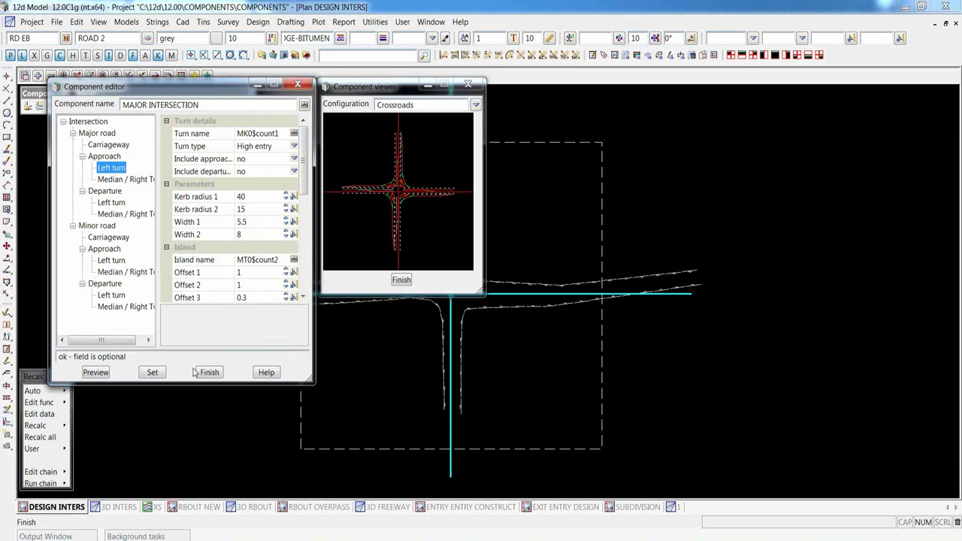
Close the component viewer, editor and library without saving the library changes
{"action": "left_click", "coordinate": [404, 280]}
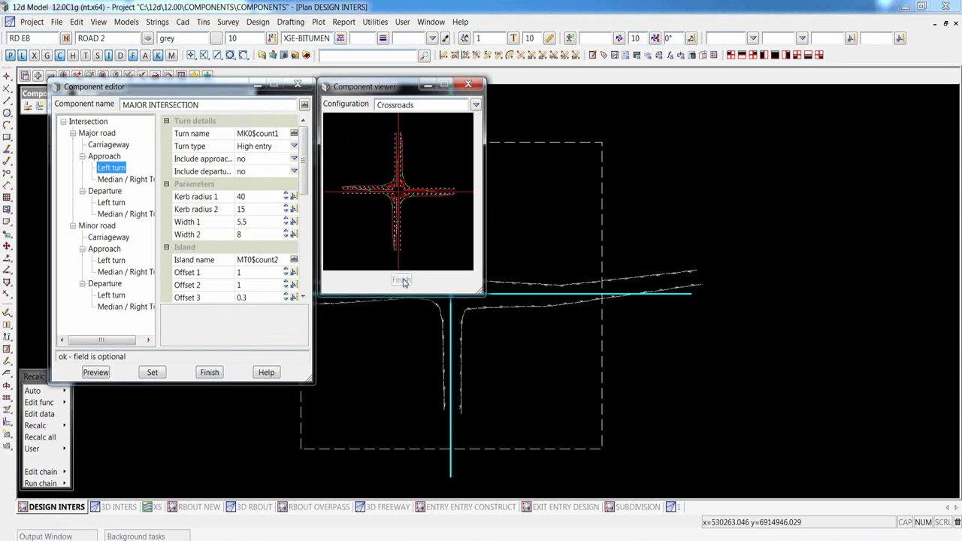
{"action": "left_click", "coordinate": [208, 373]}
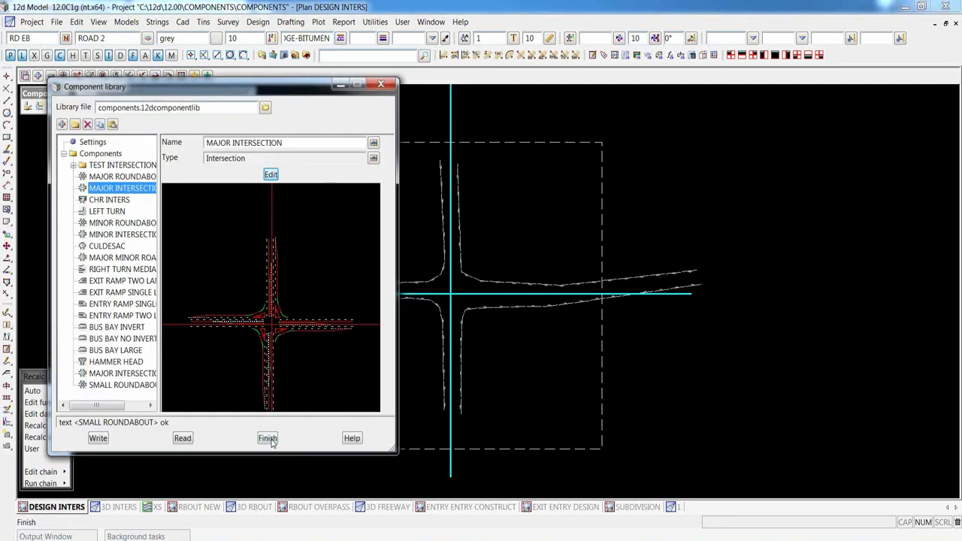
{"action": "left_click", "coordinate": [269, 439]}
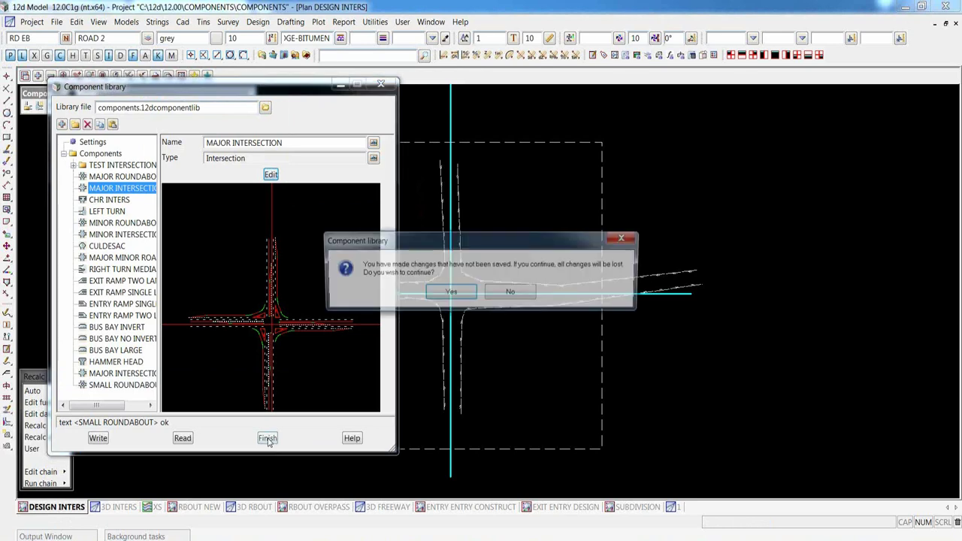
{"action": "key", "text": "Return"}
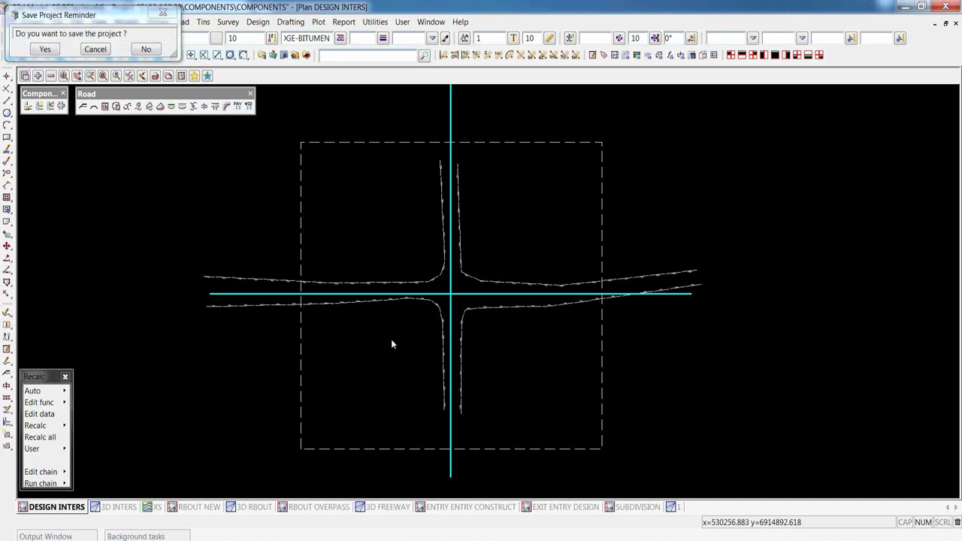
Inspect the three-leg junction in RBOUT NEW, then start placing a component on DESIGN INTERS
{"action": "left_click", "coordinate": [192, 508]}
{"action": "scroll", "coordinate": [414, 333], "scroll_direction": "down", "scroll_amount": 2}
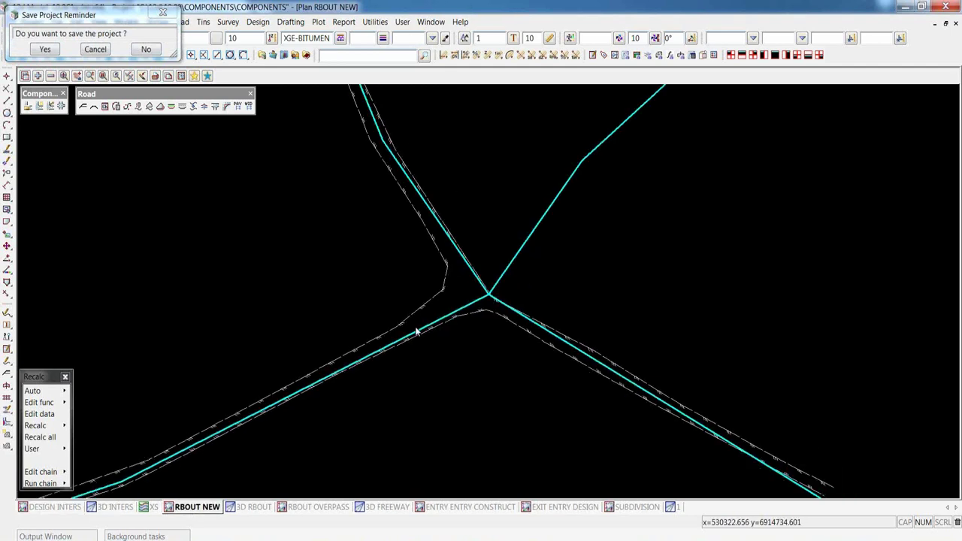
{"action": "scroll", "coordinate": [427, 356], "scroll_direction": "up", "scroll_amount": 1}
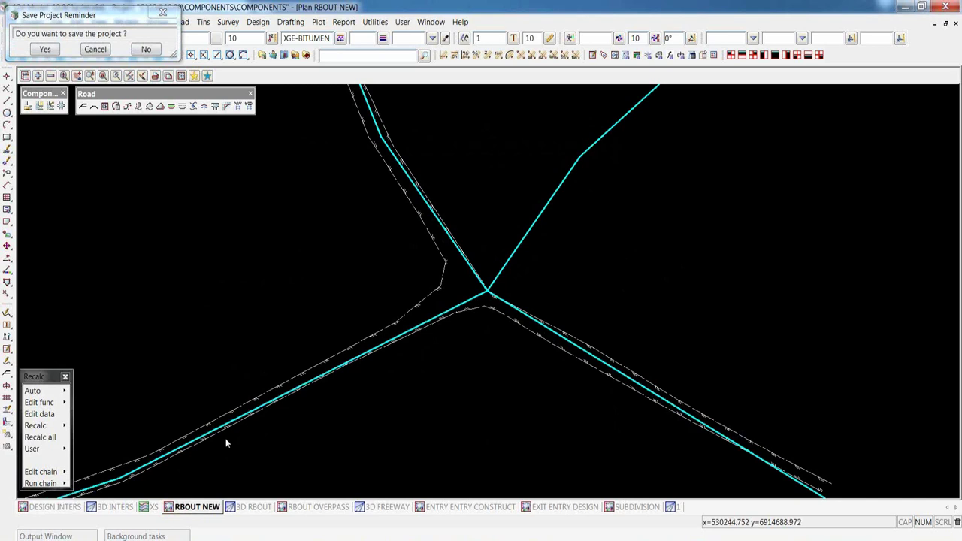
{"action": "left_click", "coordinate": [52, 507]}
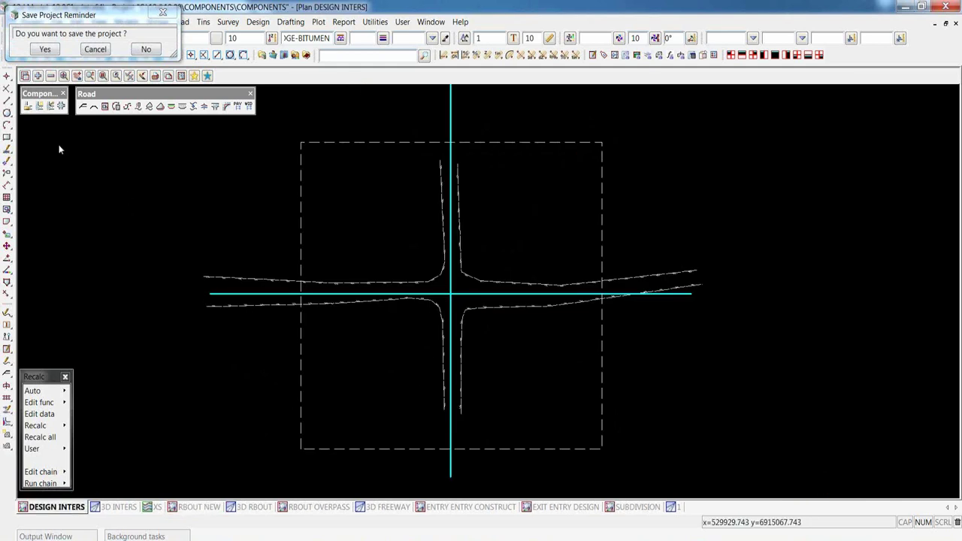
{"action": "left_click", "coordinate": [39, 106]}
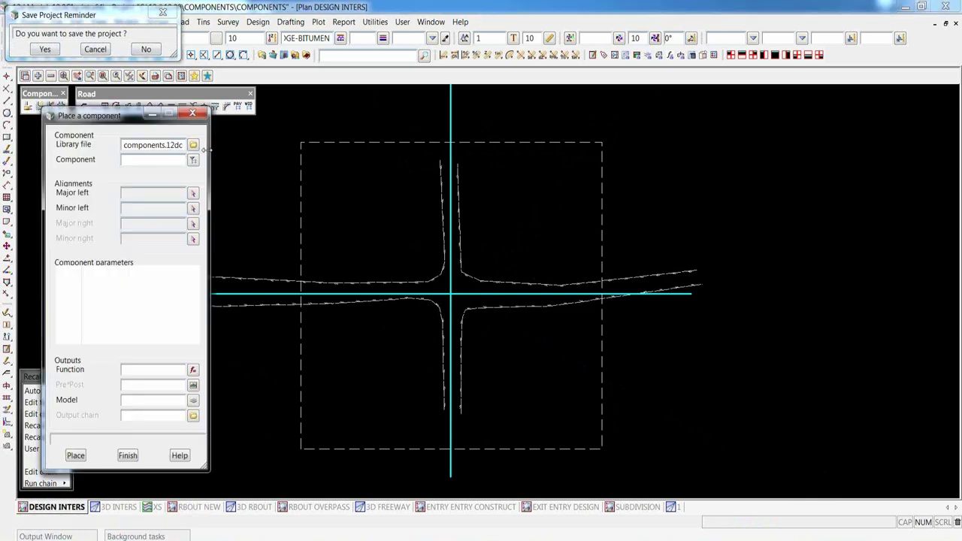
Choose MAJOR INTERSECTION, with the horizontal cyan line as major left and the vertical as minor left
{"action": "left_click", "coordinate": [193, 161]}
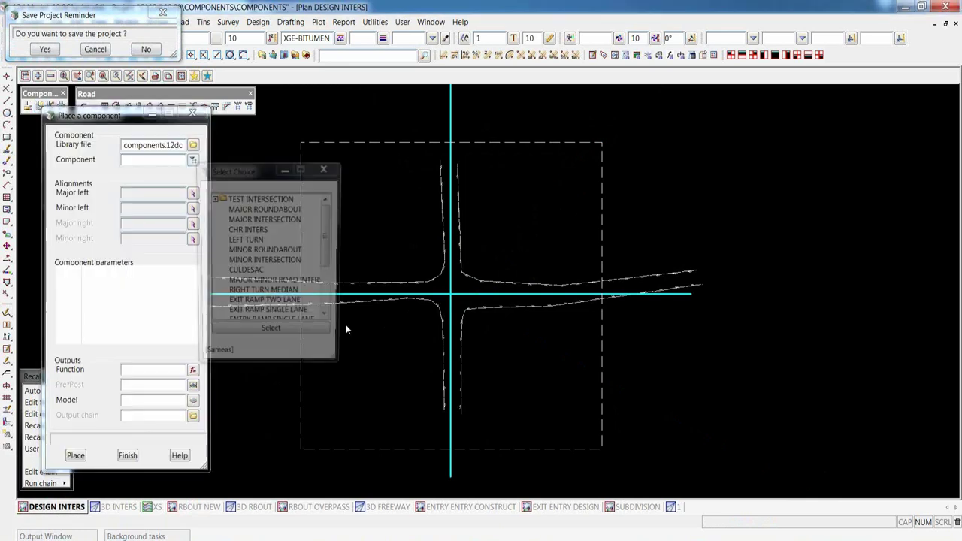
{"action": "left_click", "coordinate": [275, 219]}
{"action": "double_click", "coordinate": [274, 219]}
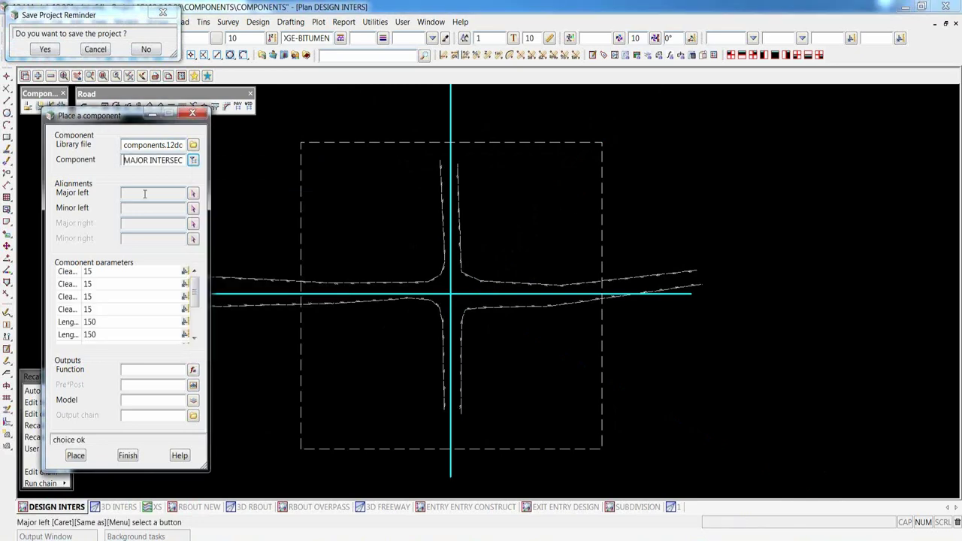
{"action": "left_click", "coordinate": [194, 194]}
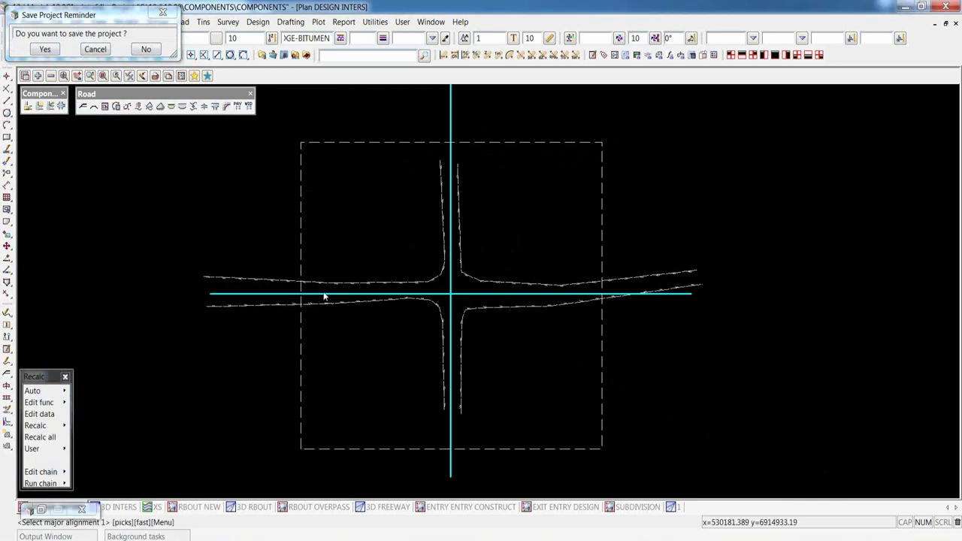
{"action": "left_click", "coordinate": [323, 295]}
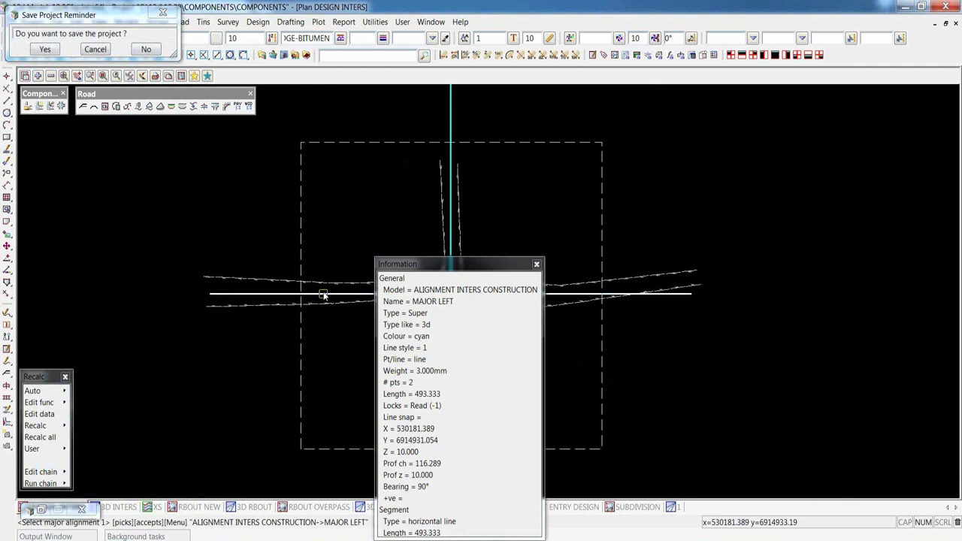
{"action": "left_click", "coordinate": [323, 295]}
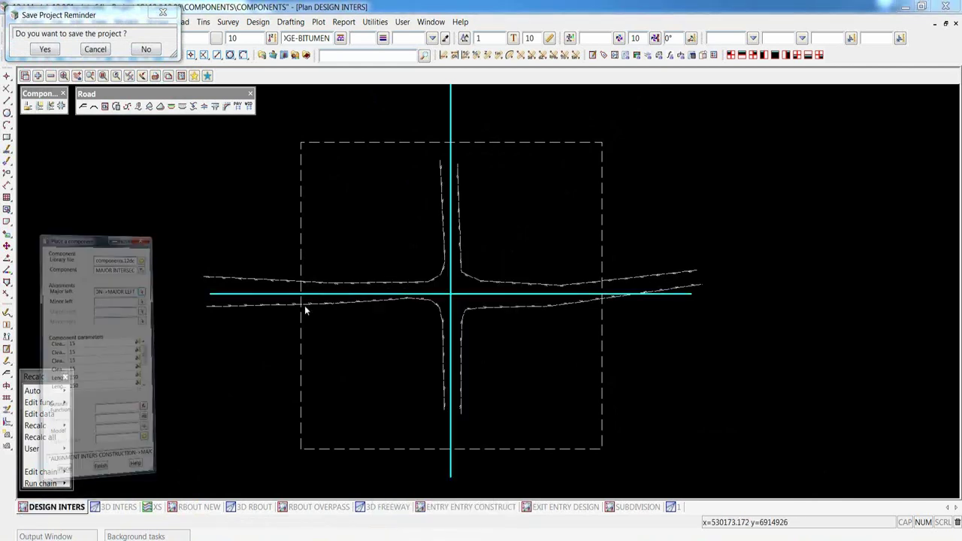
{"action": "left_click", "coordinate": [193, 208]}
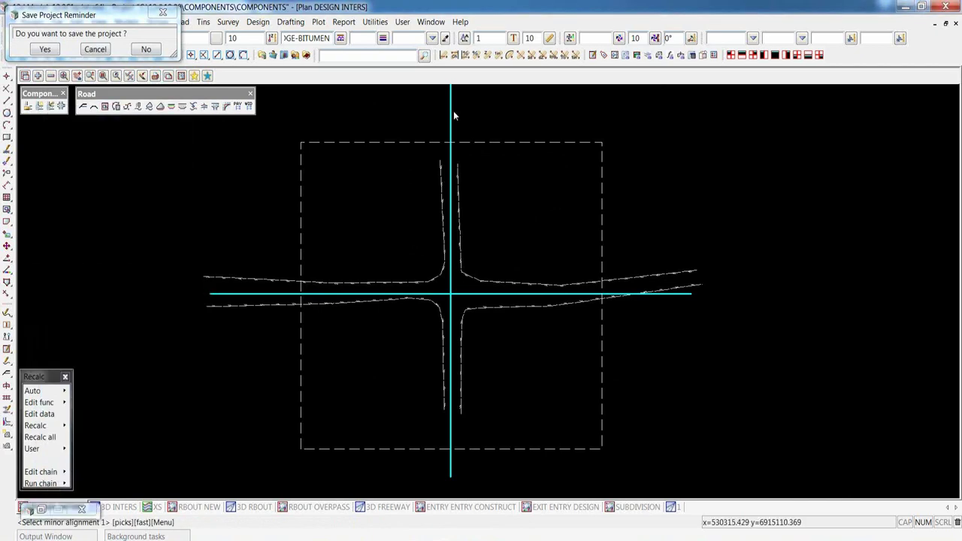
{"action": "left_click", "coordinate": [453, 111]}
{"action": "left_click", "coordinate": [453, 111]}
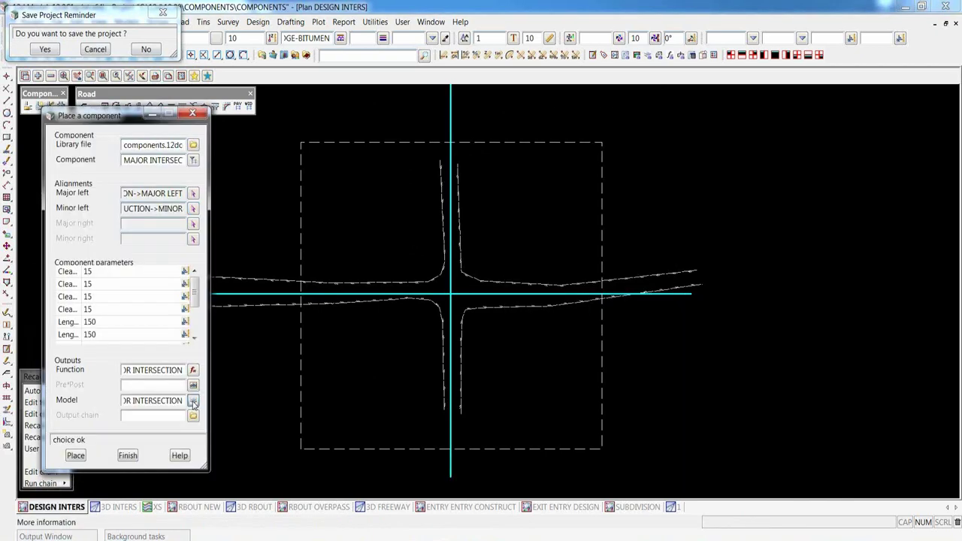
Set the output model to TEST INTERSECTION and place the component
{"action": "left_click", "coordinate": [193, 402]}
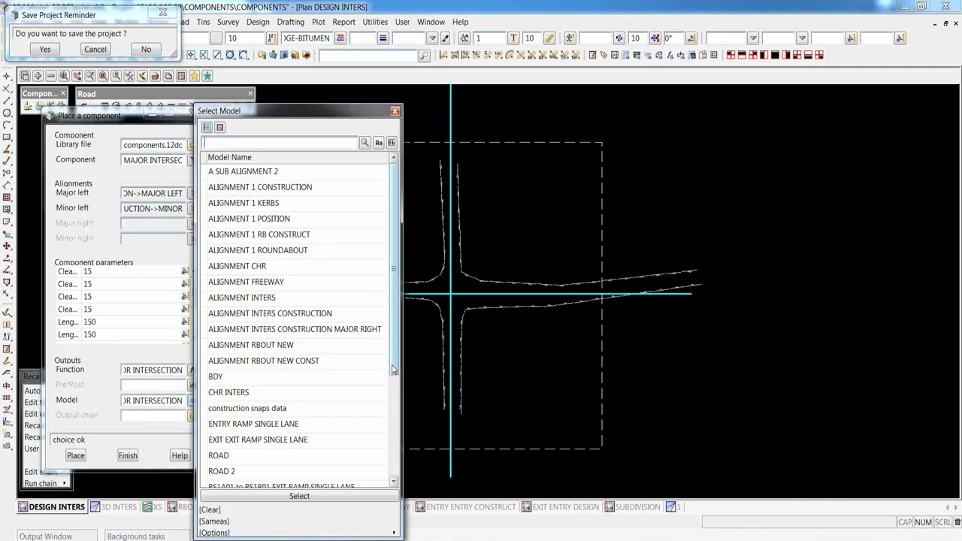
{"action": "scroll", "coordinate": [391, 439], "scroll_direction": "down", "scroll_amount": 3}
{"action": "scroll", "coordinate": [391, 439], "scroll_direction": "down", "scroll_amount": 2}
{"action": "double_click", "coordinate": [285, 425]}
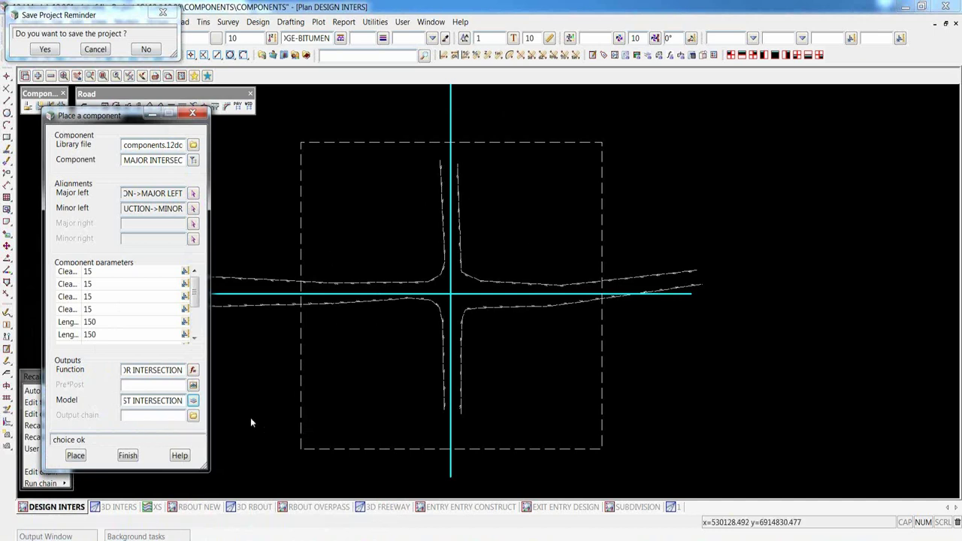
{"action": "left_click", "coordinate": [75, 456]}
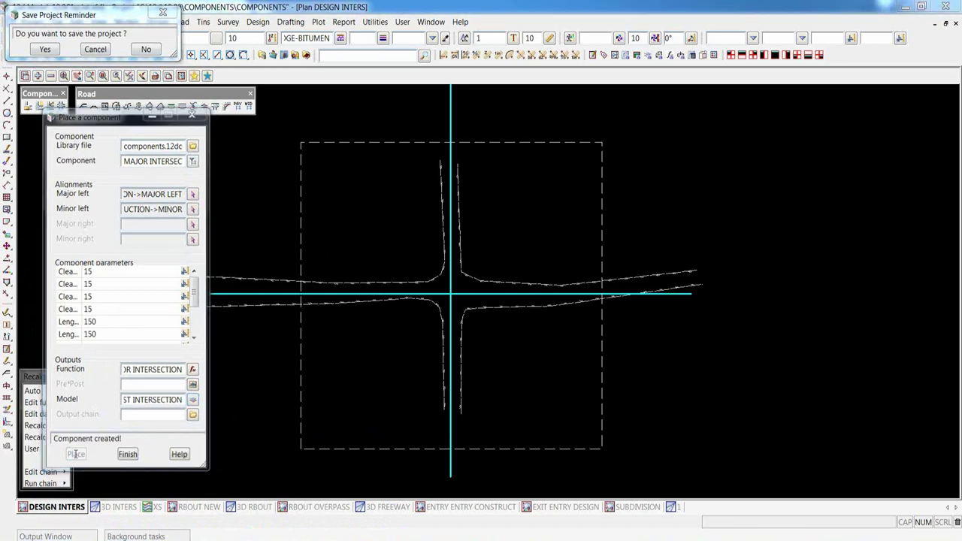
Remove the ROAD model from the plan view so only the intersection shows
{"action": "scroll", "coordinate": [462, 282], "scroll_direction": "up", "scroll_amount": 1}
{"action": "scroll", "coordinate": [462, 282], "scroll_direction": "down", "scroll_amount": 1}
{"action": "scroll", "coordinate": [462, 282], "scroll_direction": "up", "scroll_amount": 1}
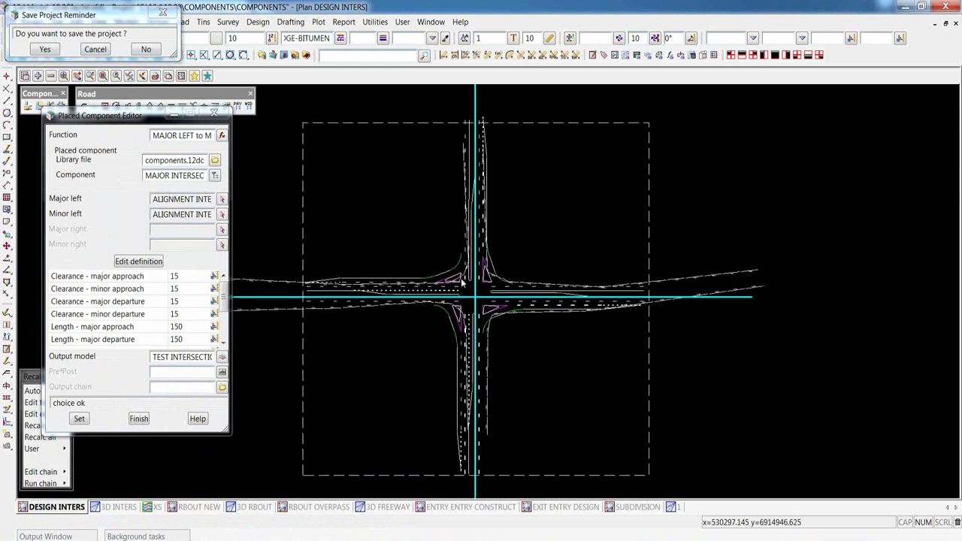
{"action": "left_click", "coordinate": [51, 78]}
{"action": "left_click", "coordinate": [77, 157]}
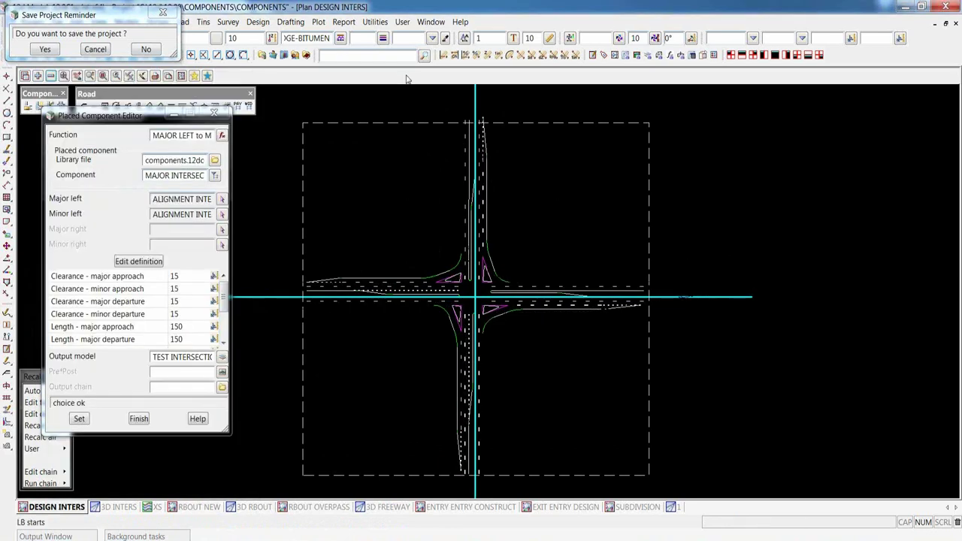
{"action": "scroll", "coordinate": [362, 301], "scroll_direction": "up", "scroll_amount": 1}
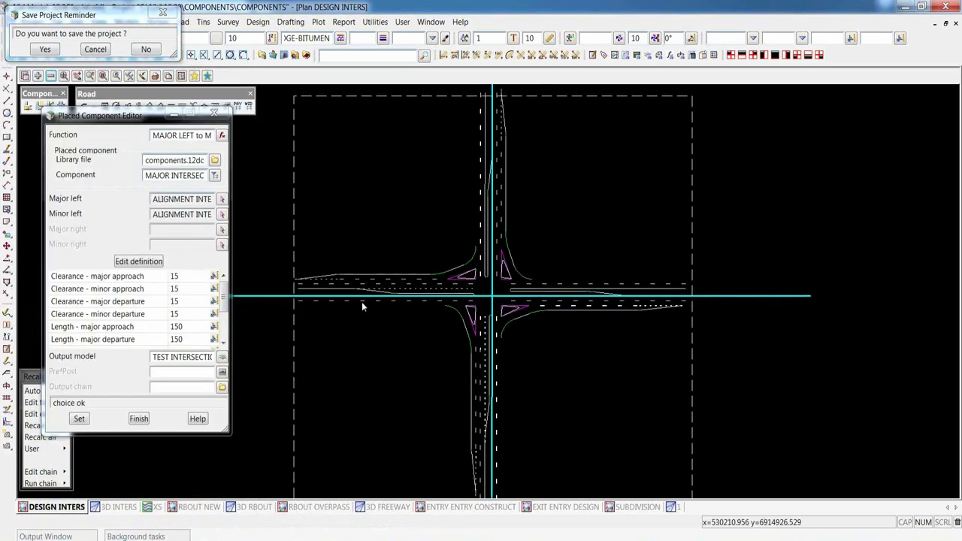
{"action": "scroll", "coordinate": [397, 325], "scroll_direction": "down", "scroll_amount": 1}
{"action": "scroll", "coordinate": [421, 323], "scroll_direction": "down", "scroll_amount": 1}
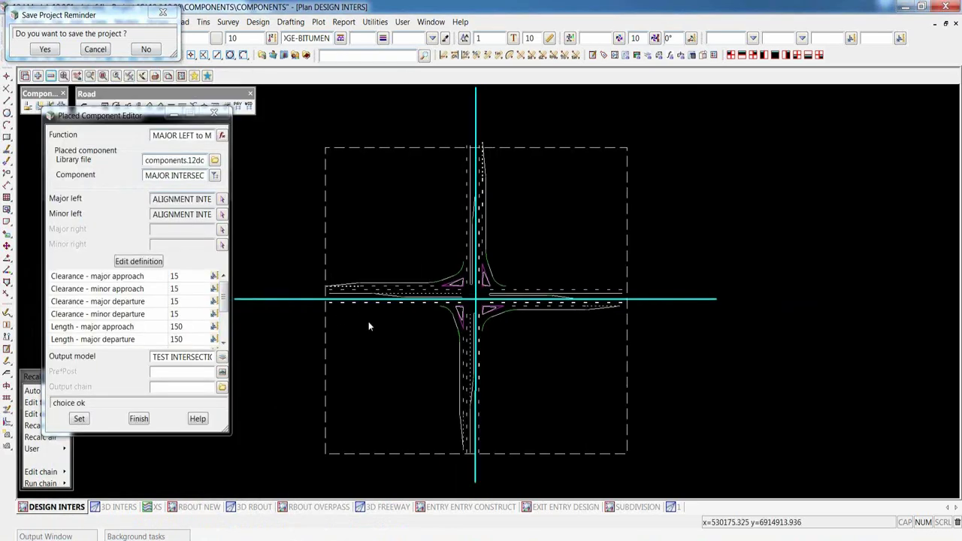
{"action": "scroll", "coordinate": [398, 323], "scroll_direction": "down", "scroll_amount": 1}
{"action": "scroll", "coordinate": [343, 321], "scroll_direction": "up", "scroll_amount": 1}
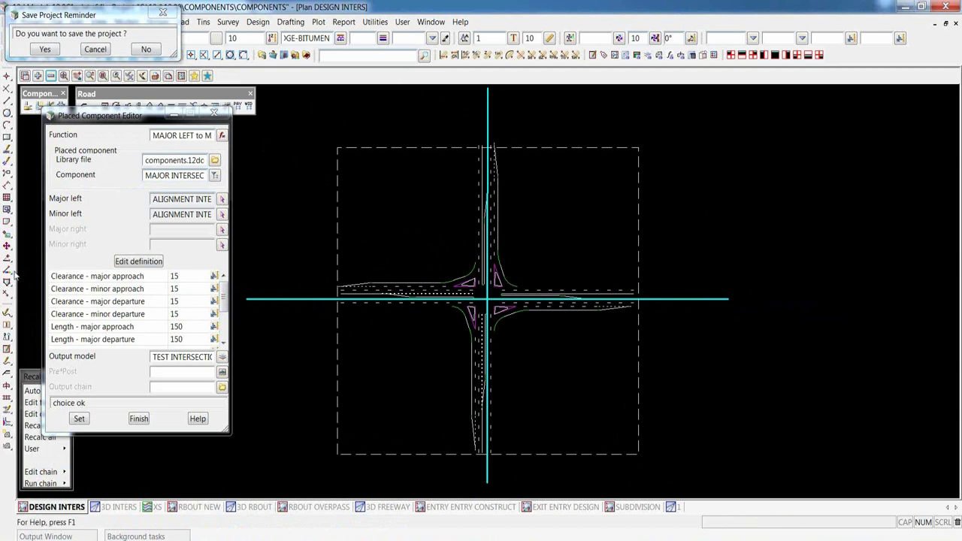
Move the horizontal alignment's left end point and rebuild the intersection on it
{"action": "mouse_move", "coordinate": [9, 259]}
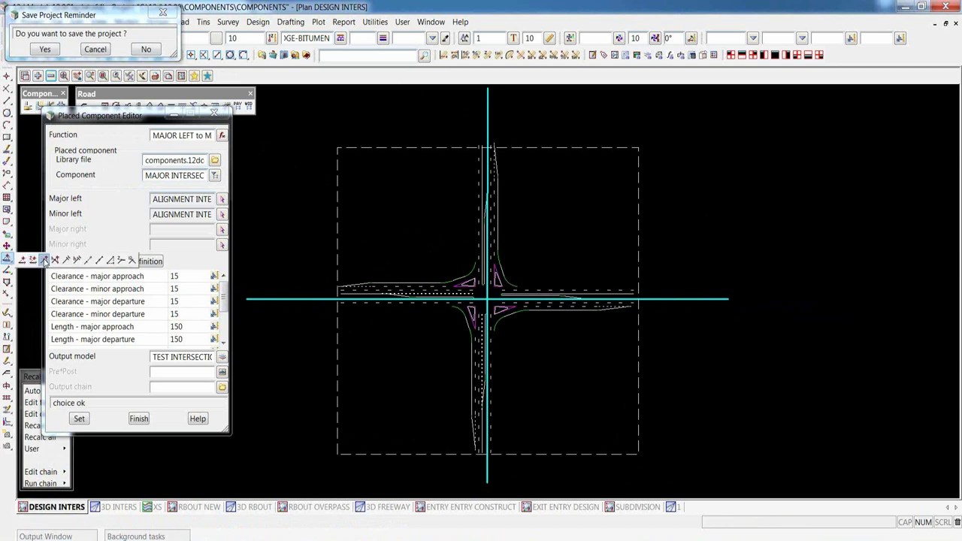
{"action": "left_click", "coordinate": [43, 259]}
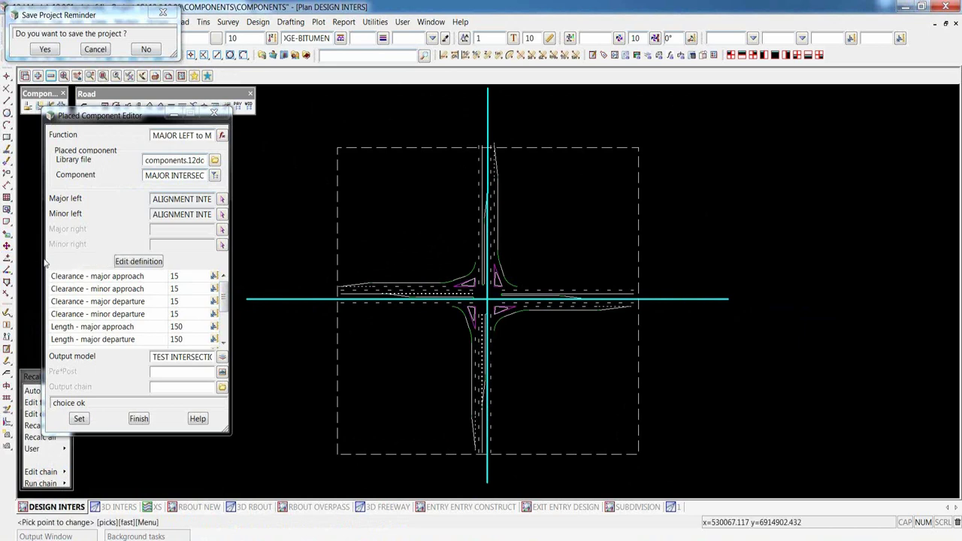
{"action": "left_click", "coordinate": [260, 301]}
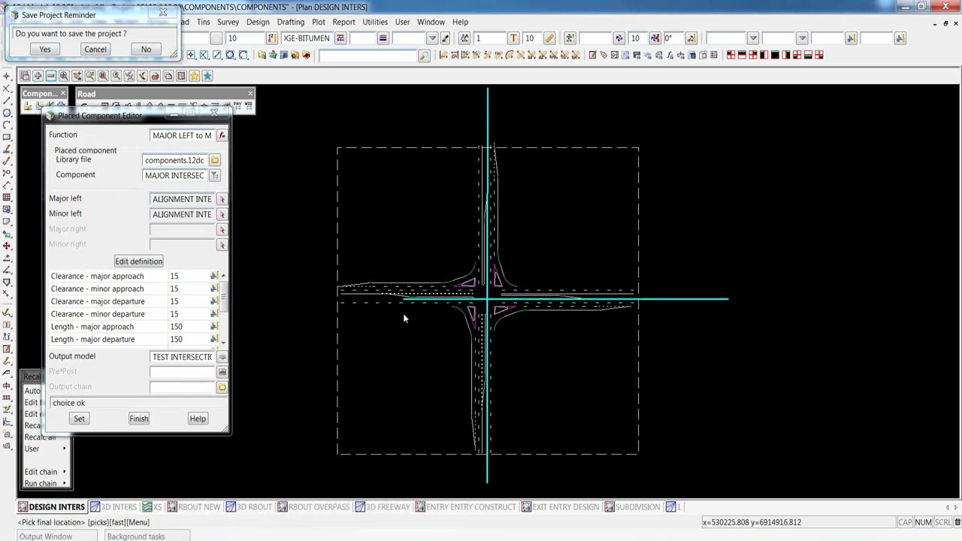
{"action": "left_click", "coordinate": [403, 319]}
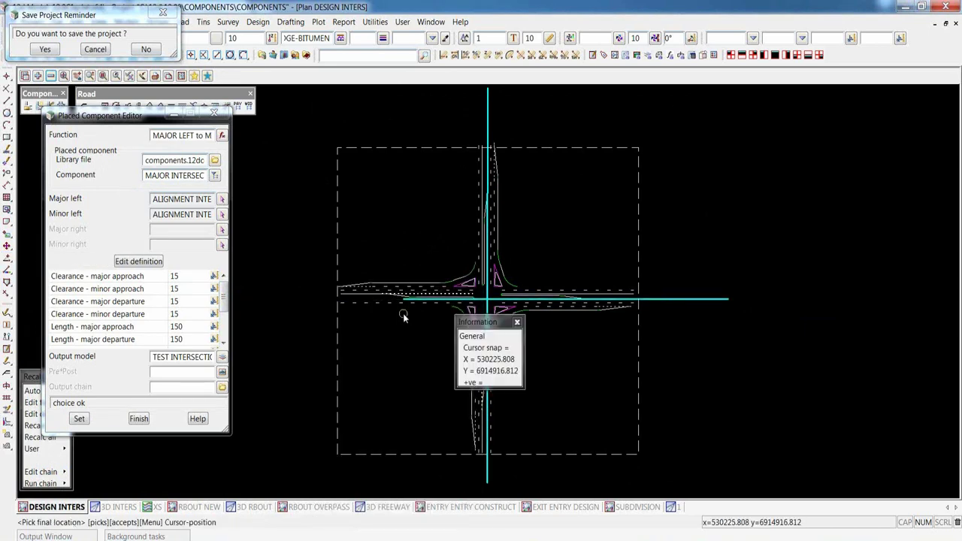
{"action": "left_click", "coordinate": [80, 420]}
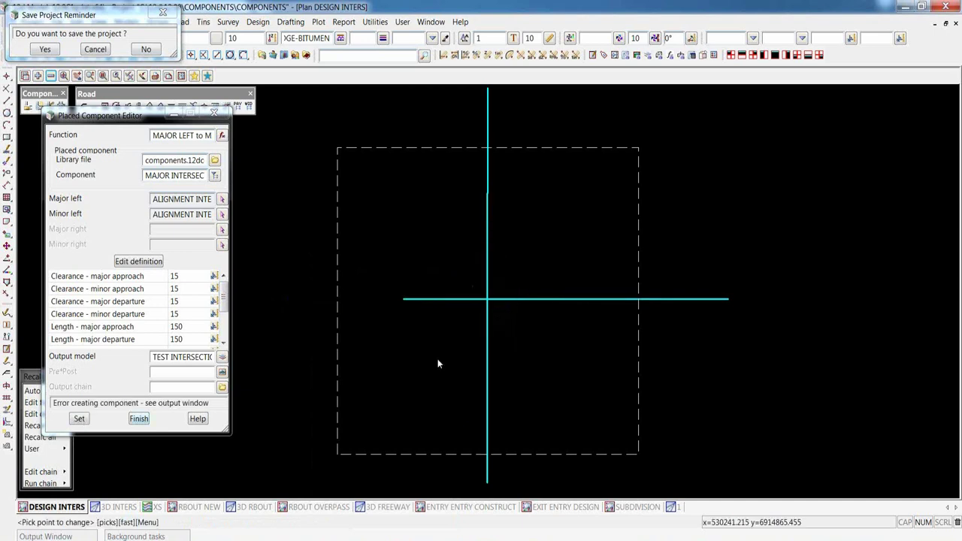
Read the failure messages in the Output Window, dismiss the save reminder and undo the end-point change
{"action": "left_click", "coordinate": [67, 536]}
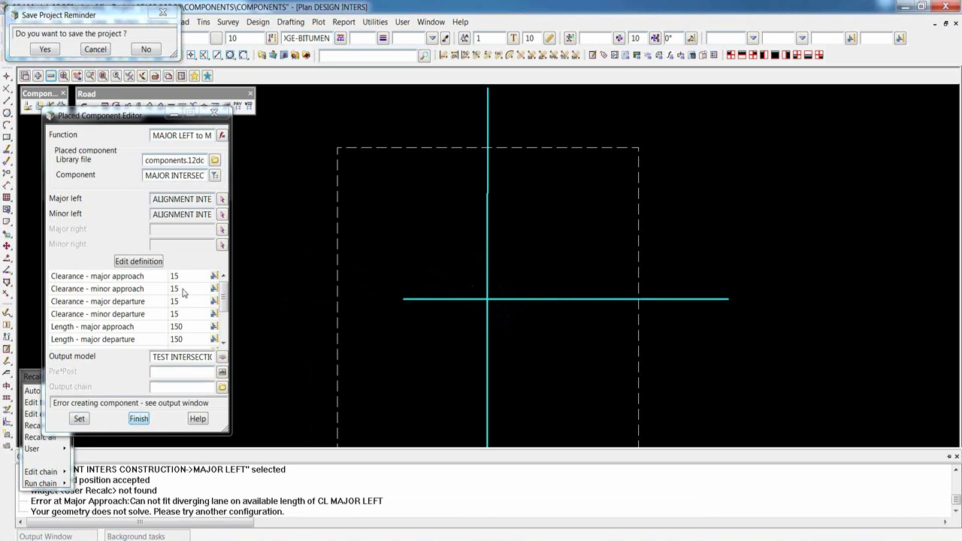
{"action": "left_click", "coordinate": [96, 49]}
{"action": "key", "text": "ctrl+z"}
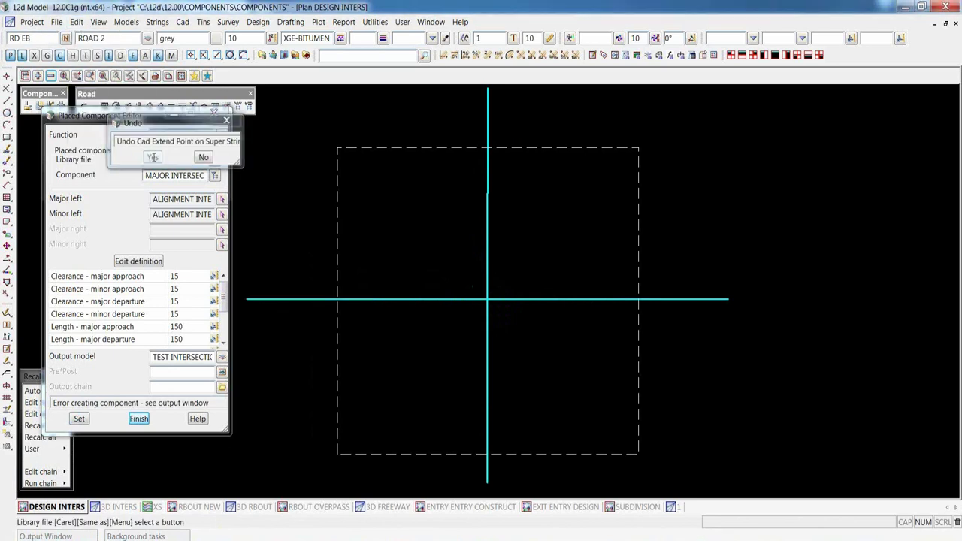
Confirm the undo to restore the alignment, then rebuild the MAJOR INTERSECTION component
{"action": "left_click", "coordinate": [153, 157]}
{"action": "left_click", "coordinate": [79, 419]}
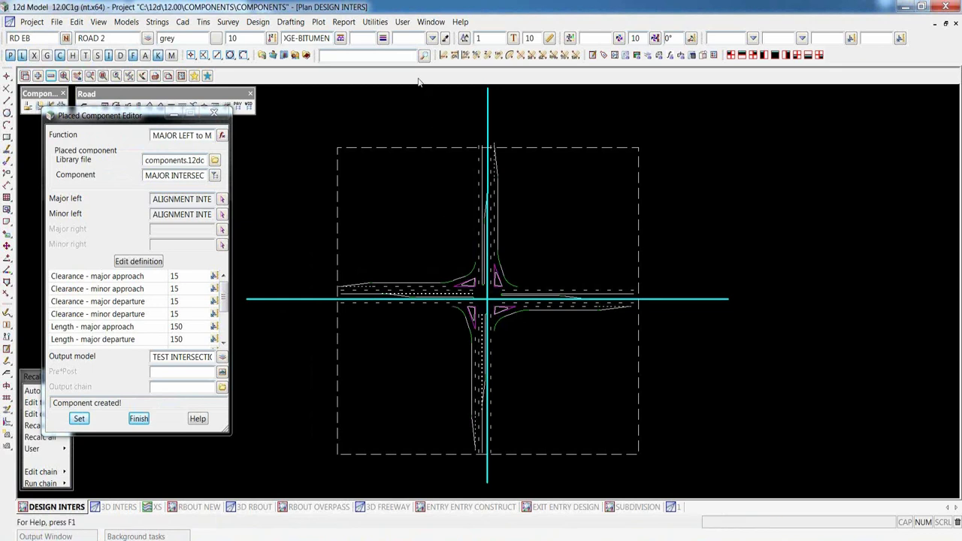
Edit the component definition, detaching it from the library, and enlarge the definition window
{"action": "left_click", "coordinate": [132, 263]}
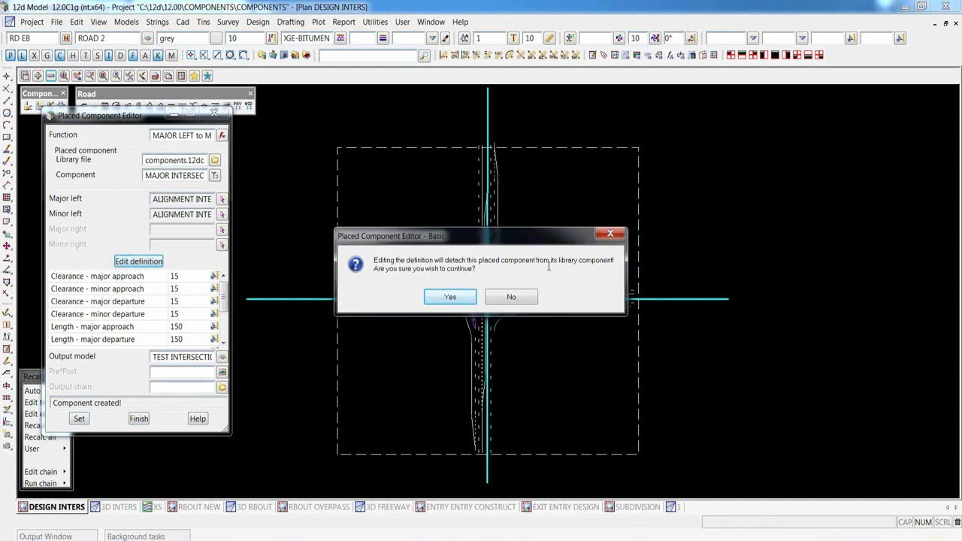
{"action": "left_click", "coordinate": [450, 299]}
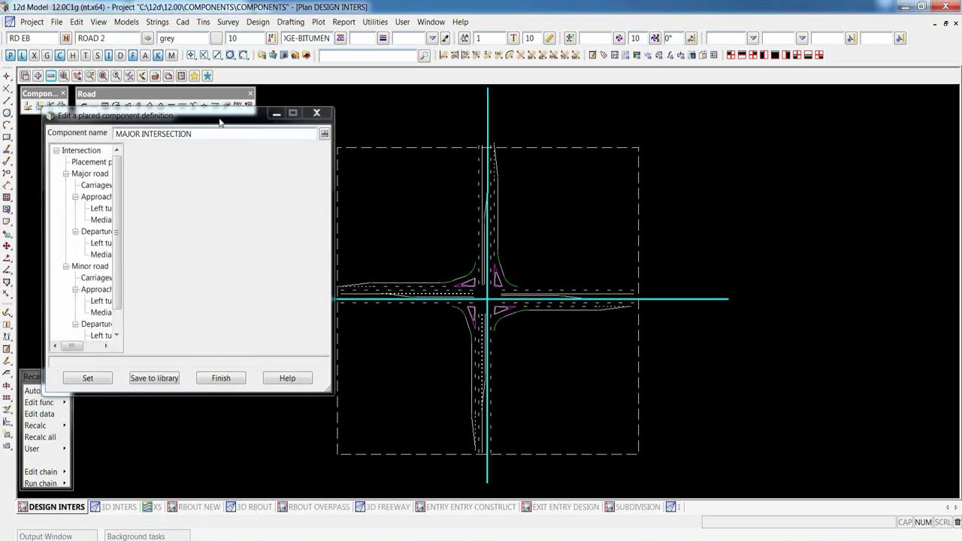
{"action": "left_click_drag", "start_coordinate": [220, 121], "coordinate": [204, 40]}
{"action": "left_click_drag", "start_coordinate": [320, 312], "coordinate": [318, 424]}
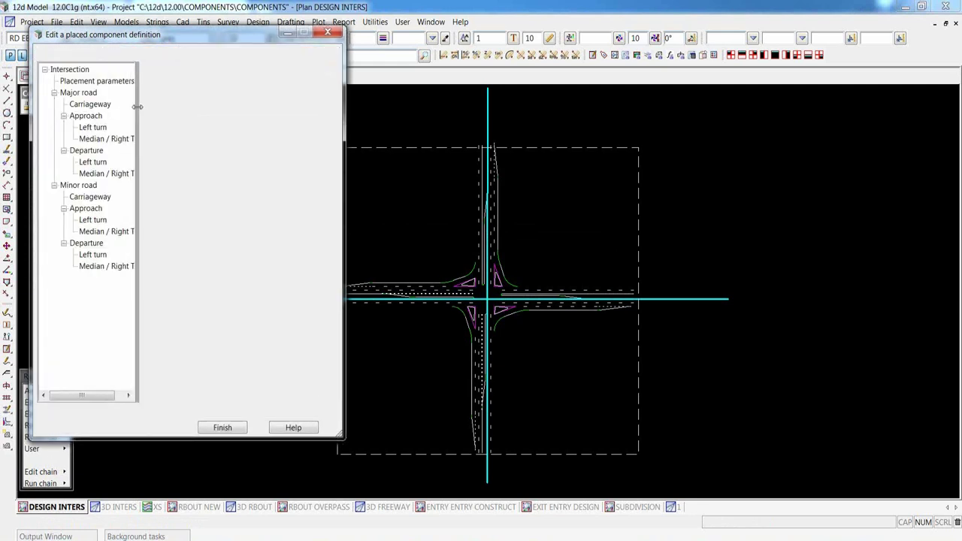
Review the placement parameters and the major and minor road settings, ending on Placement parameters
{"action": "scroll", "coordinate": [563, 285], "scroll_direction": "up", "scroll_amount": 2}
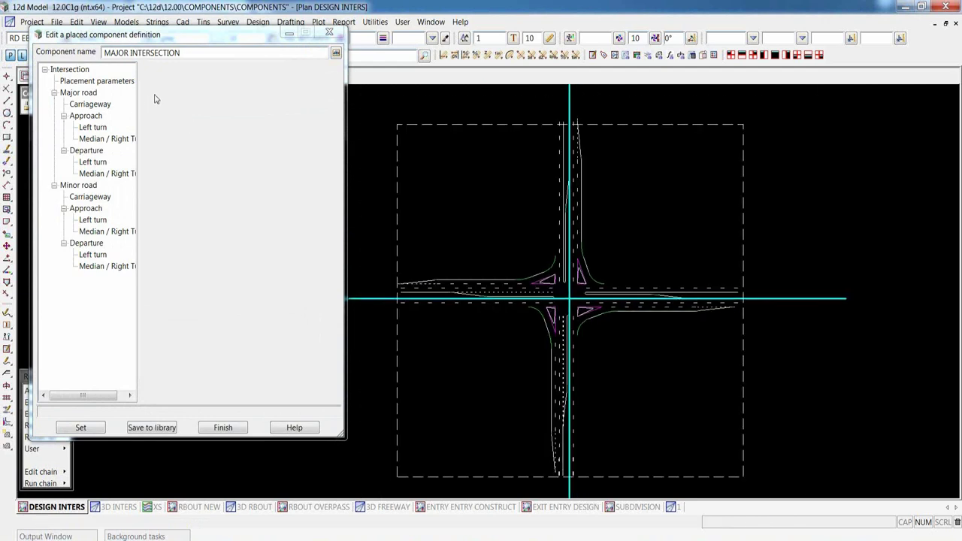
{"action": "left_click", "coordinate": [115, 84]}
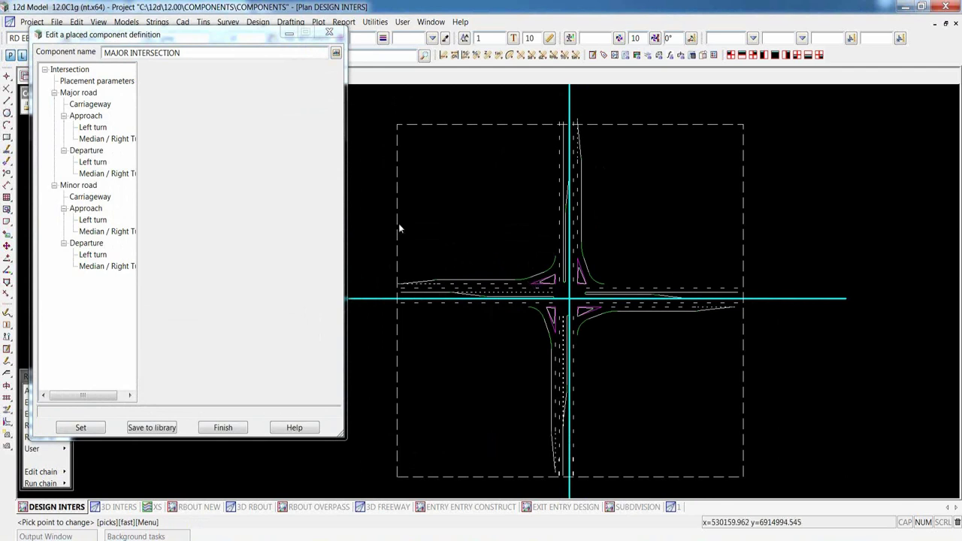
{"action": "left_click", "coordinate": [106, 83]}
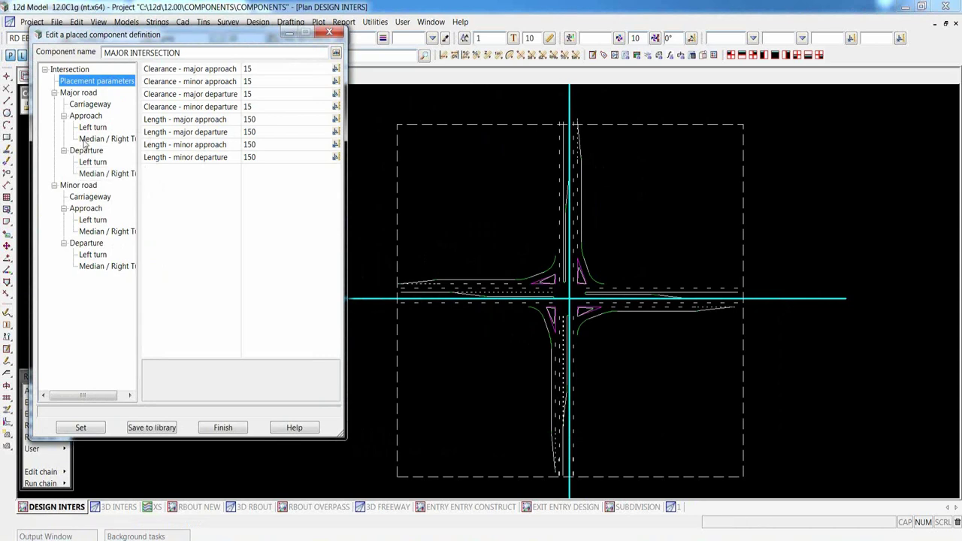
{"action": "left_click", "coordinate": [83, 94]}
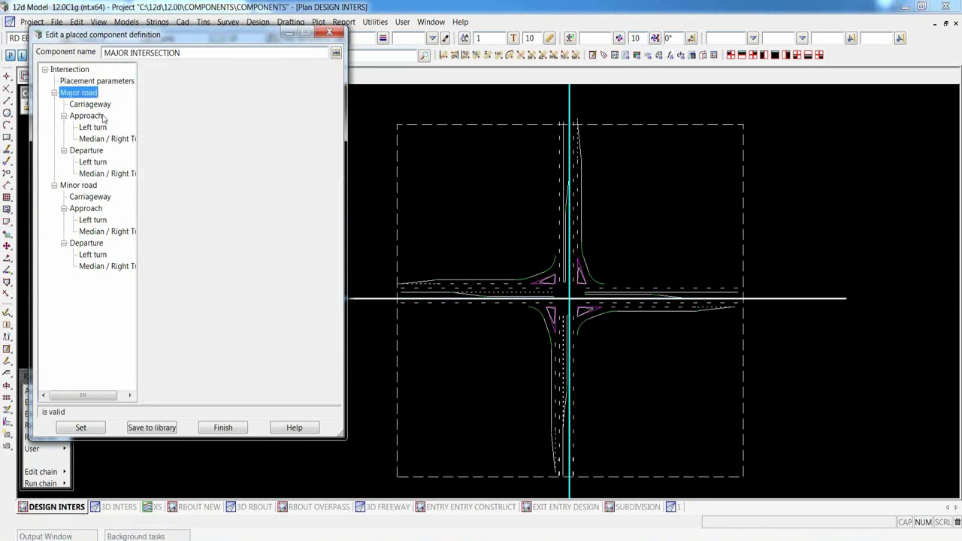
{"action": "left_click", "coordinate": [85, 187]}
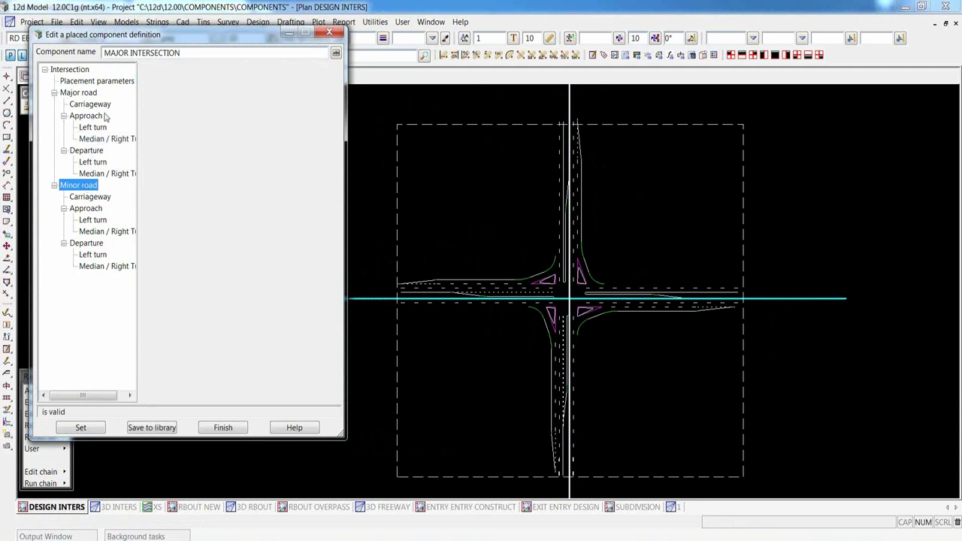
{"action": "left_click", "coordinate": [100, 81]}
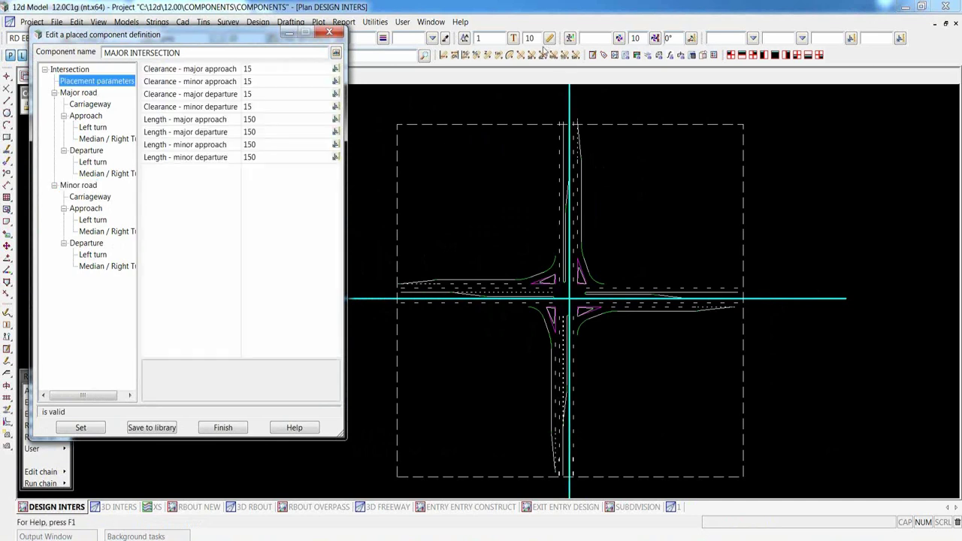
{"action": "scroll", "coordinate": [548, 236], "scroll_direction": "up", "scroll_amount": 3}
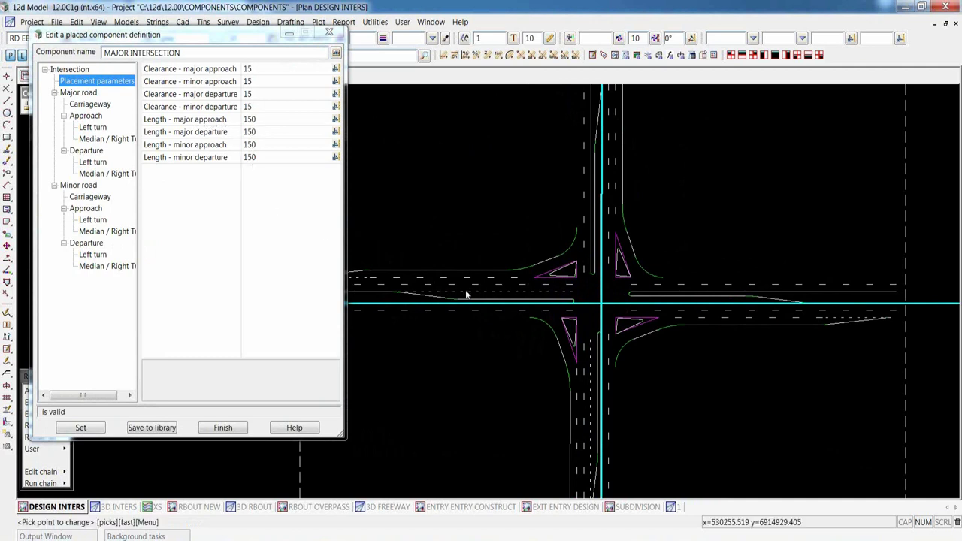
Set Clearance - major approach to 20, restore it to 15, and view Major road settings
{"action": "left_click", "coordinate": [224, 72]}
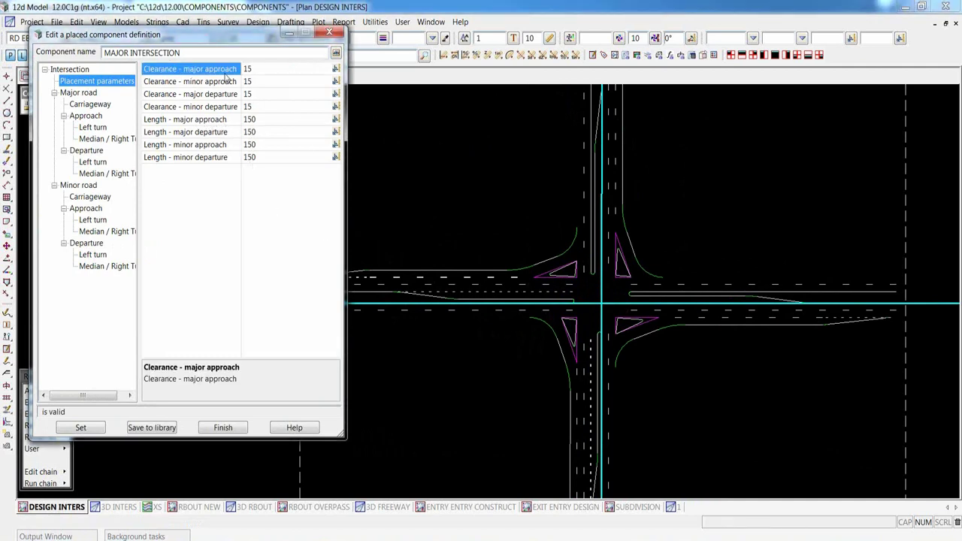
{"action": "left_click", "coordinate": [253, 69]}
{"action": "type", "text": "20"}
{"action": "key", "text": "Return"}
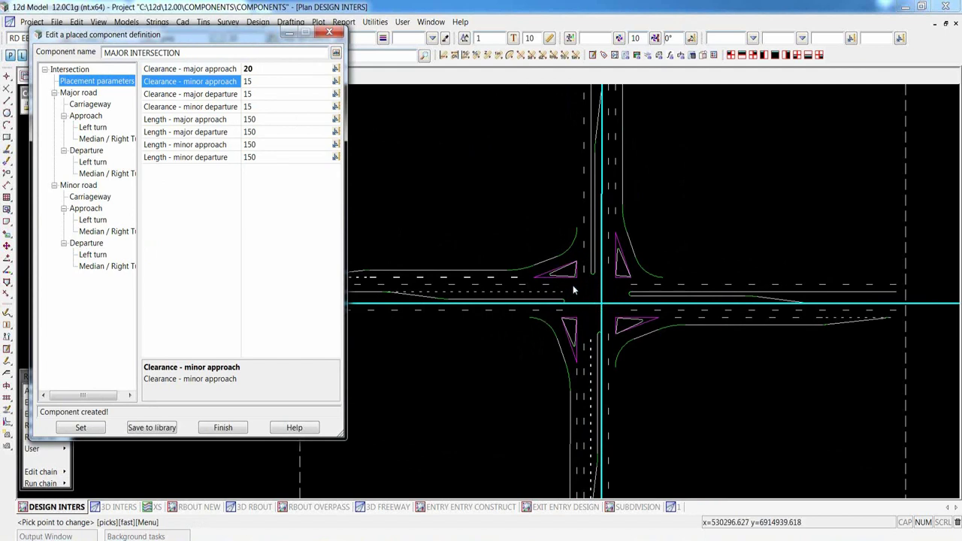
{"action": "left_click", "coordinate": [251, 70]}
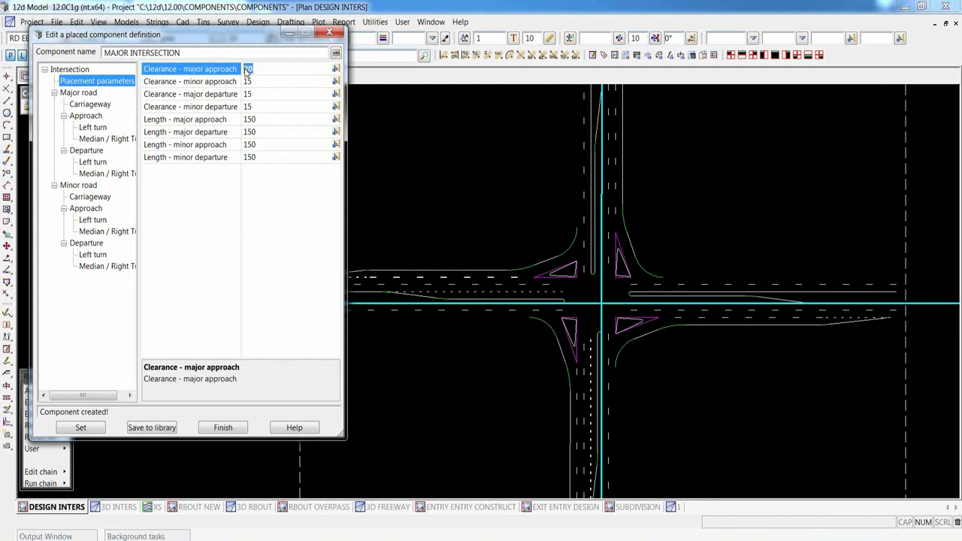
{"action": "type", "text": "15"}
{"action": "left_click", "coordinate": [265, 82]}
{"action": "left_click", "coordinate": [591, 88]}
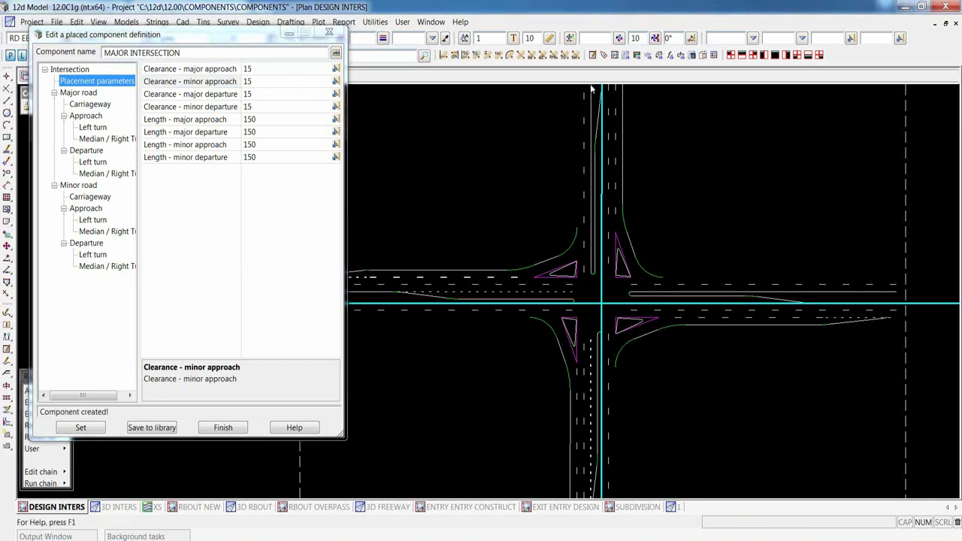
{"action": "left_click", "coordinate": [76, 92]}
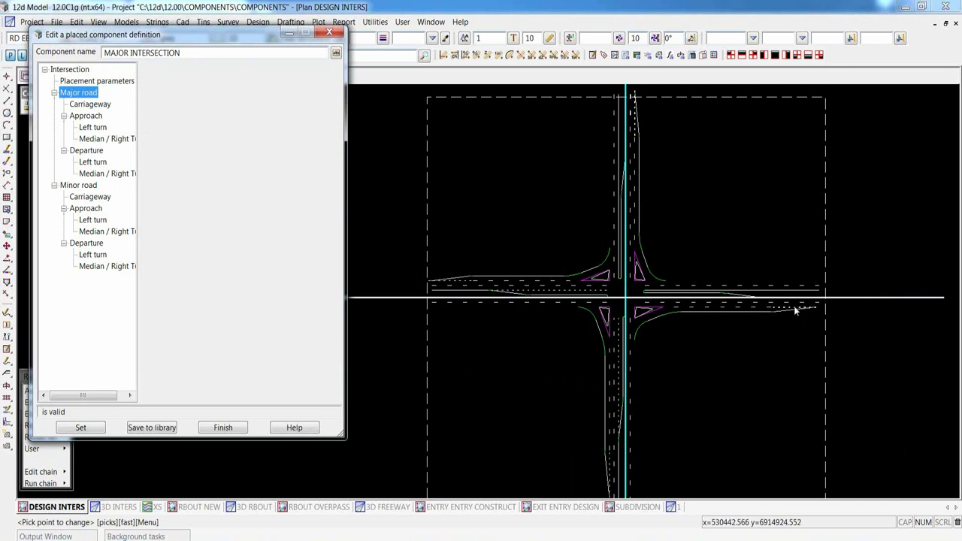
Trial 4 left lanes and a 7 median on the major carriageway, restoring 2 lanes and 5.5
{"action": "left_click", "coordinate": [93, 105]}
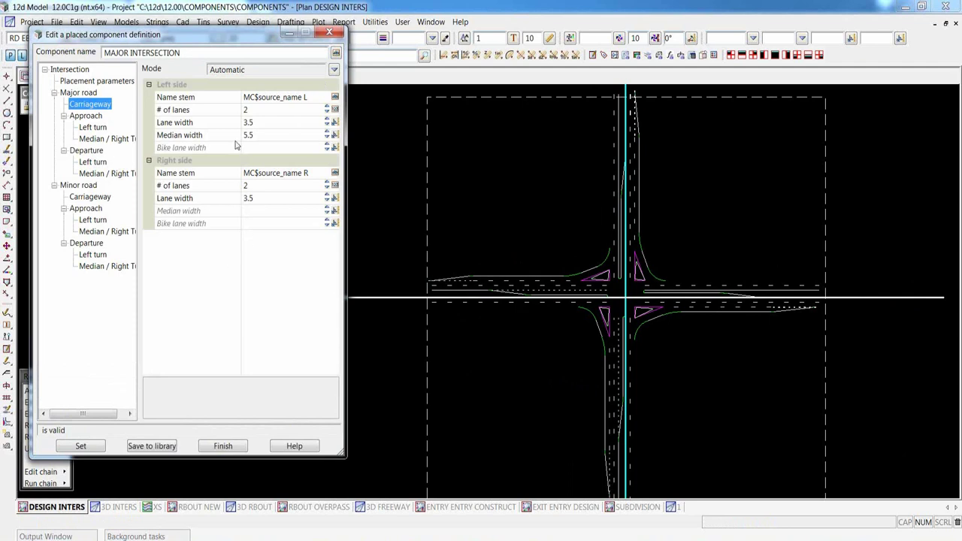
{"action": "left_click", "coordinate": [328, 108]}
{"action": "left_click", "coordinate": [327, 107]}
{"action": "left_click", "coordinate": [327, 112]}
{"action": "left_click", "coordinate": [328, 113]}
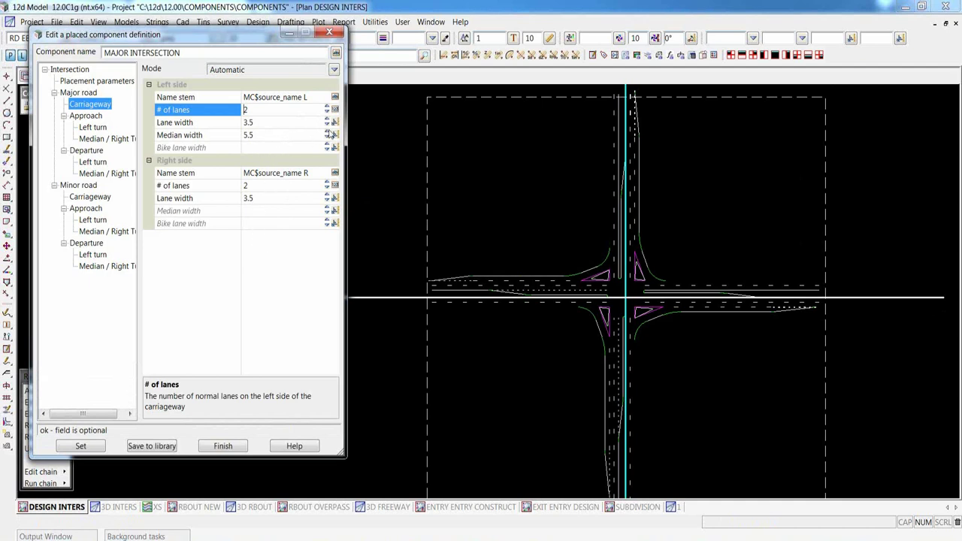
{"action": "left_click", "coordinate": [326, 132]}
{"action": "left_click", "coordinate": [327, 131]}
{"action": "left_click", "coordinate": [328, 139]}
{"action": "left_click", "coordinate": [327, 139]}
{"action": "left_click", "coordinate": [327, 139]}
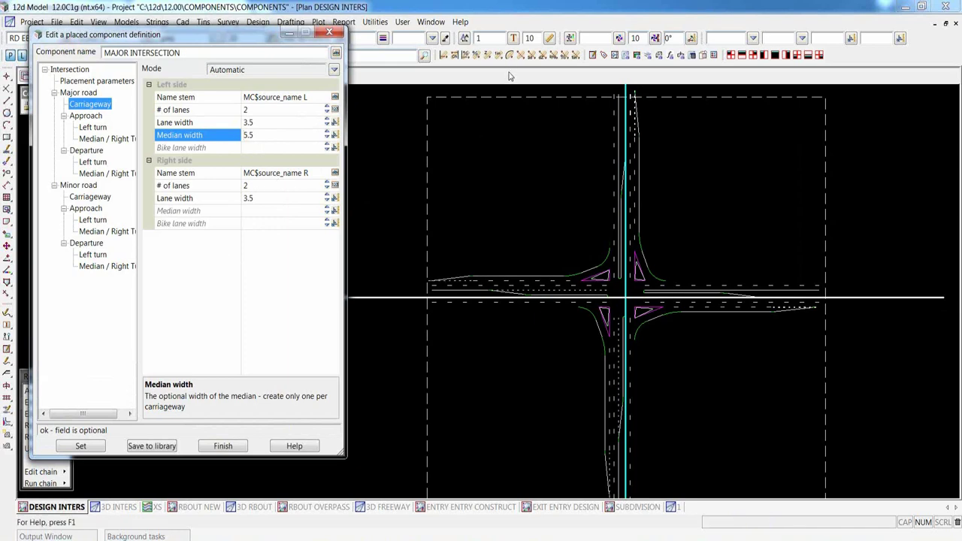
Enter a 1.5 bike lane width on the major road, then delete it again
{"action": "scroll", "coordinate": [578, 291], "scroll_direction": "up", "scroll_amount": 3}
{"action": "left_click", "coordinate": [245, 148]}
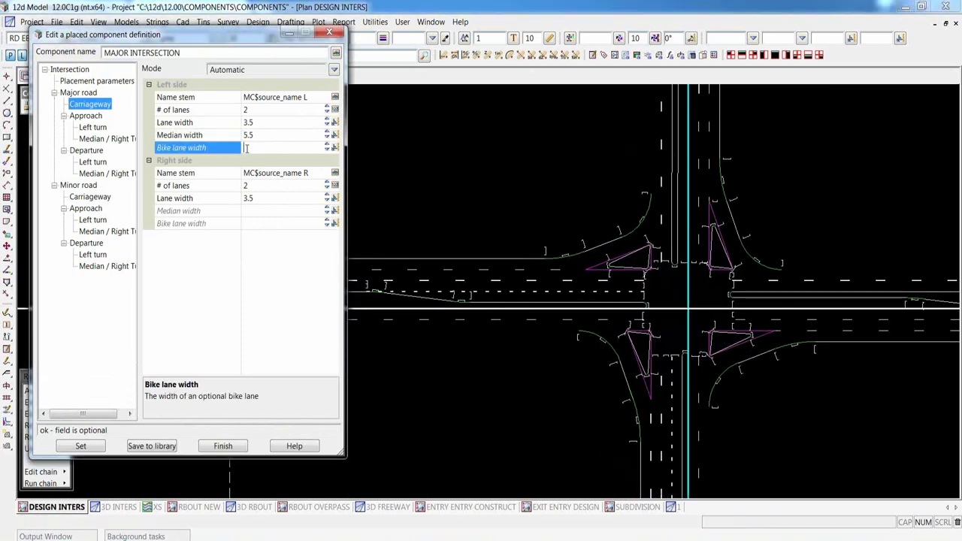
{"action": "type", "text": "1.5"}
{"action": "key", "text": "Return"}
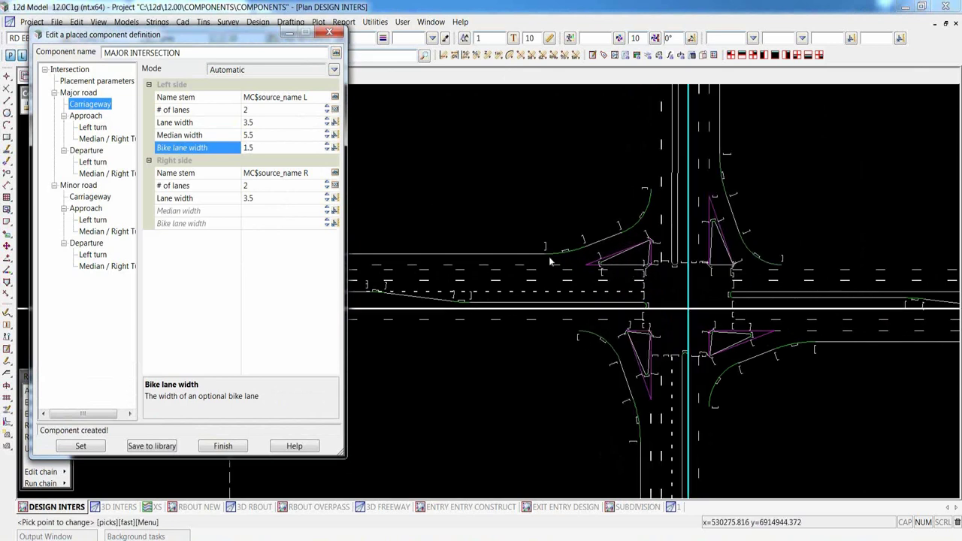
{"action": "left_click_drag", "start_coordinate": [260, 150], "coordinate": [242, 156]}
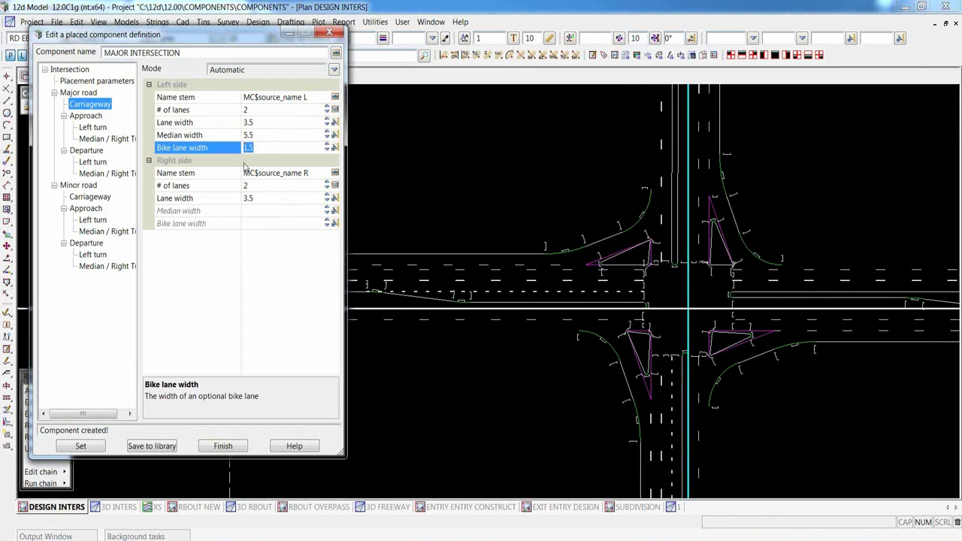
{"action": "key", "text": "Delete"}
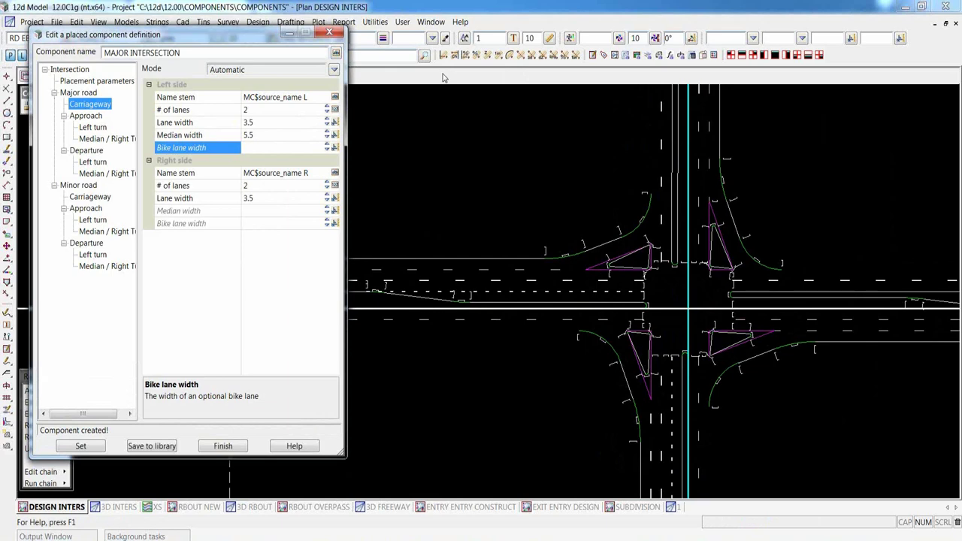
{"action": "scroll", "coordinate": [451, 120], "scroll_direction": "down", "scroll_amount": 3}
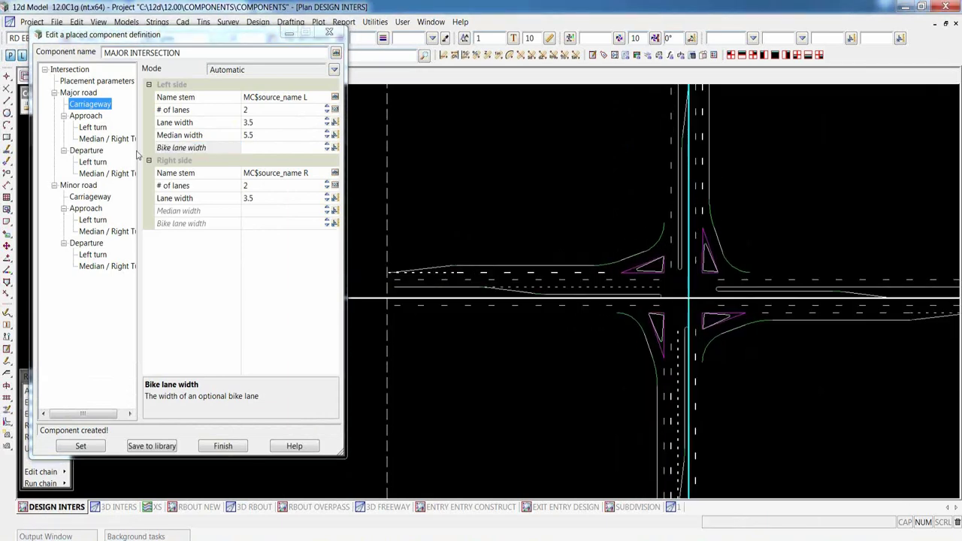
{"action": "left_click", "coordinate": [85, 117]}
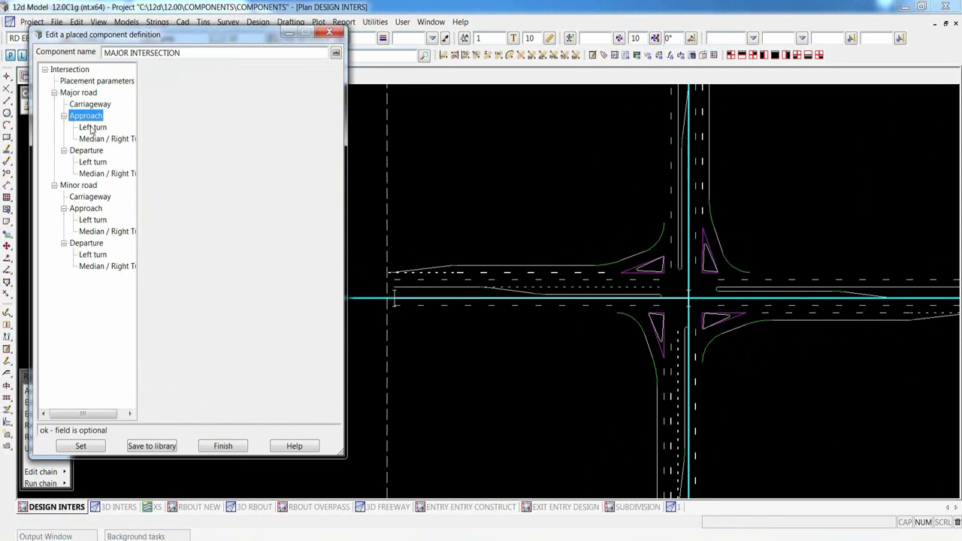
Show the major approach left-turn settings and keep the High entry turn type
{"action": "left_click", "coordinate": [91, 128]}
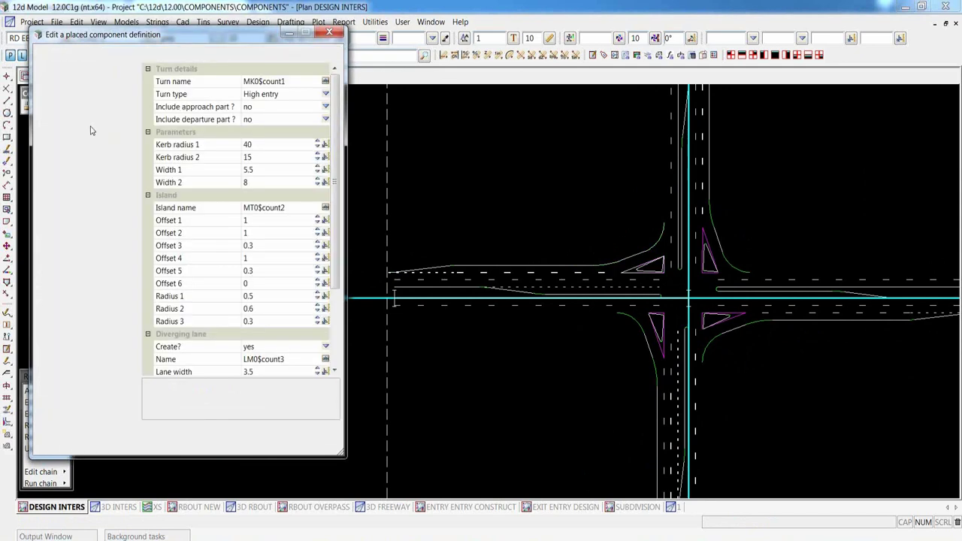
{"action": "scroll", "coordinate": [637, 257], "scroll_direction": "up", "scroll_amount": 2}
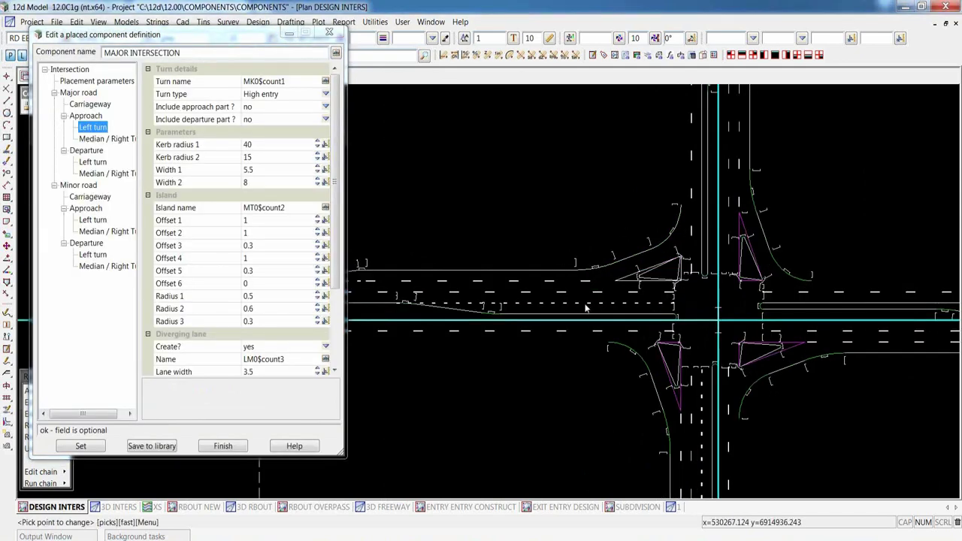
{"action": "scroll", "coordinate": [687, 262], "scroll_direction": "down", "scroll_amount": 2}
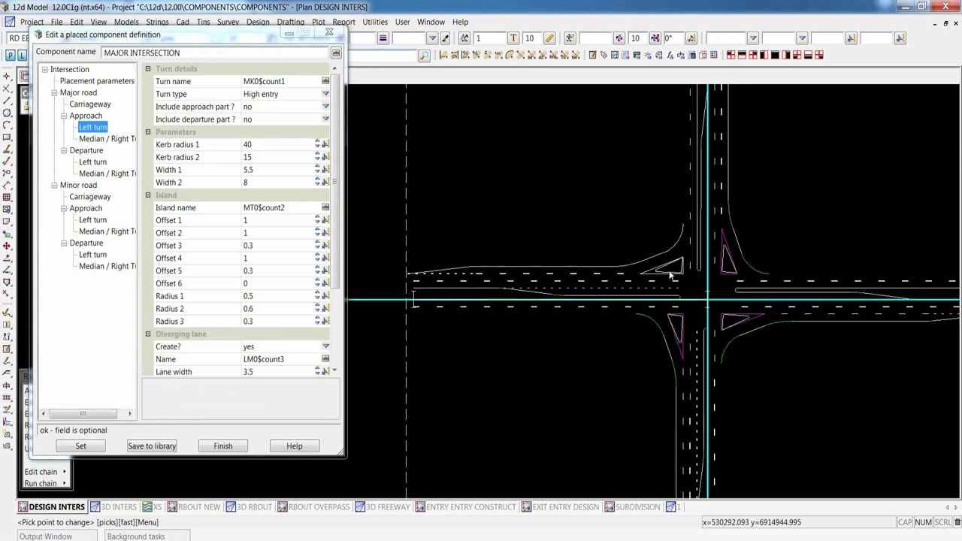
{"action": "left_click", "coordinate": [327, 95]}
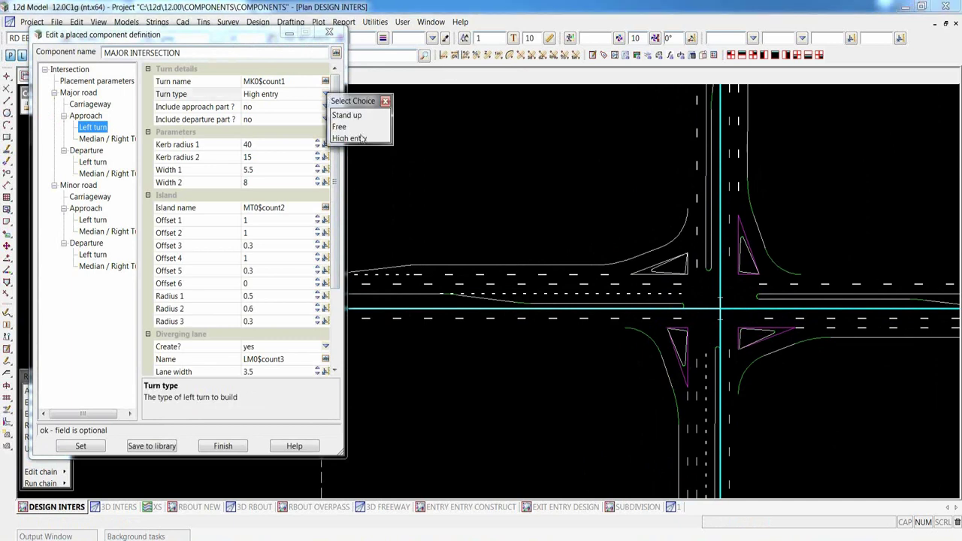
{"action": "left_click", "coordinate": [391, 135]}
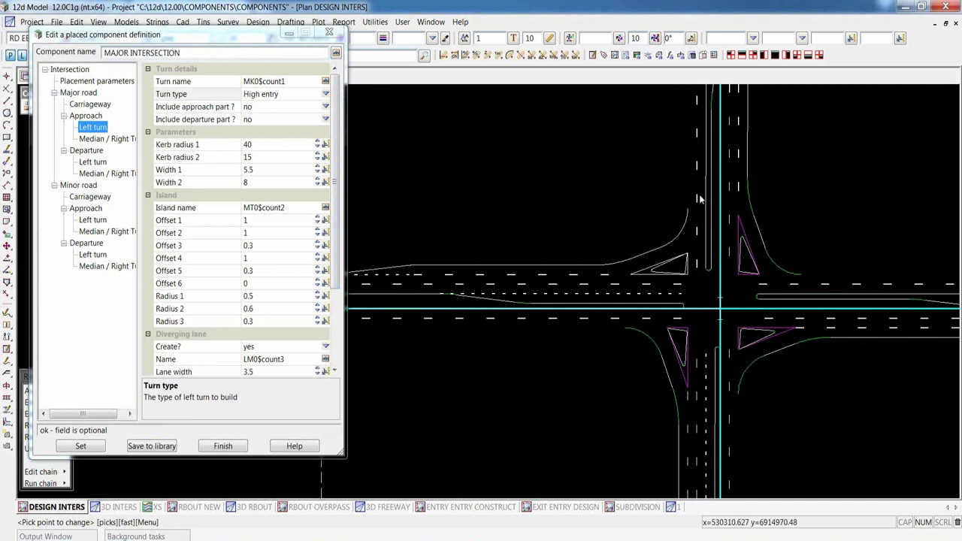
Toggle Include departure part to yes and back to no, then collapse the Island and Diverging lane groups
{"action": "left_click", "coordinate": [326, 119]}
{"action": "left_click", "coordinate": [341, 143]}
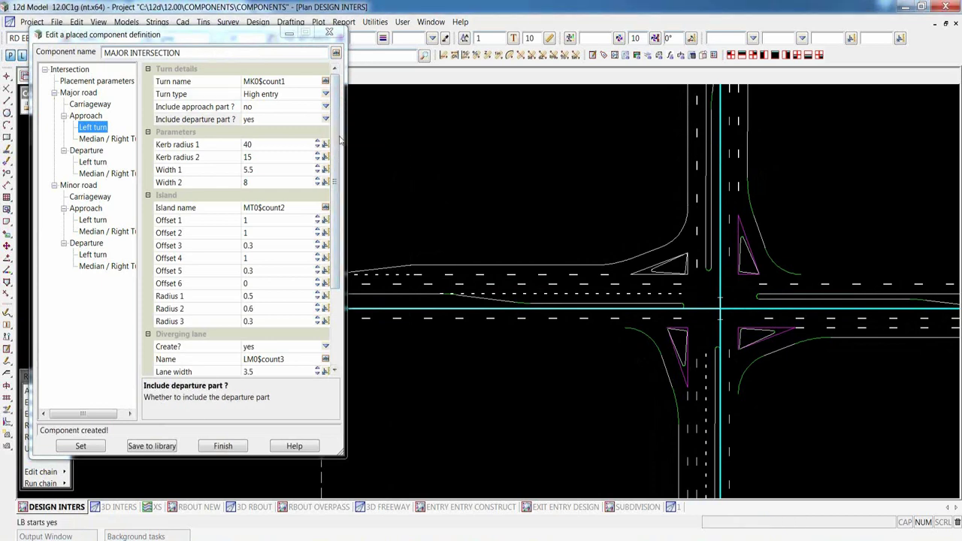
{"action": "left_click", "coordinate": [326, 119]}
{"action": "left_click", "coordinate": [335, 152]}
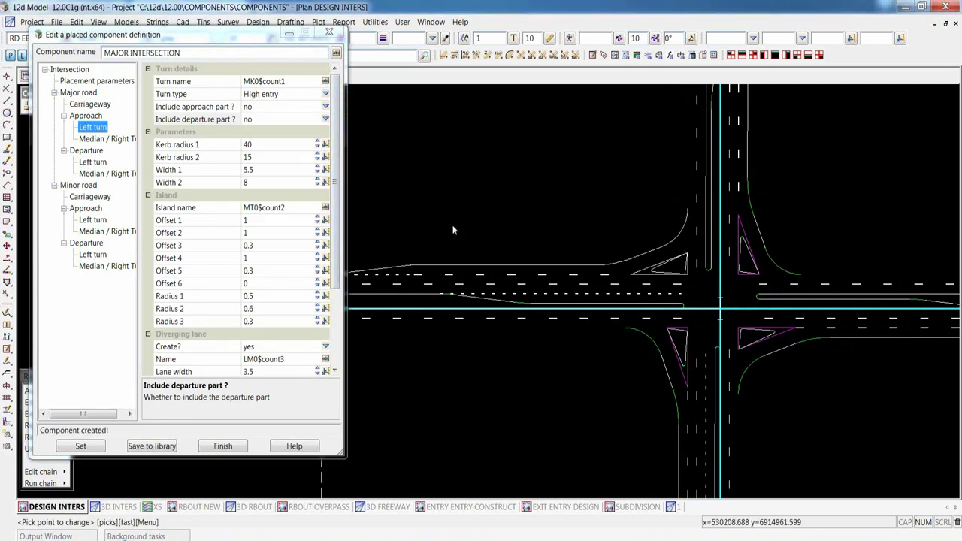
{"action": "left_click", "coordinate": [147, 196]}
{"action": "left_click", "coordinate": [147, 207]}
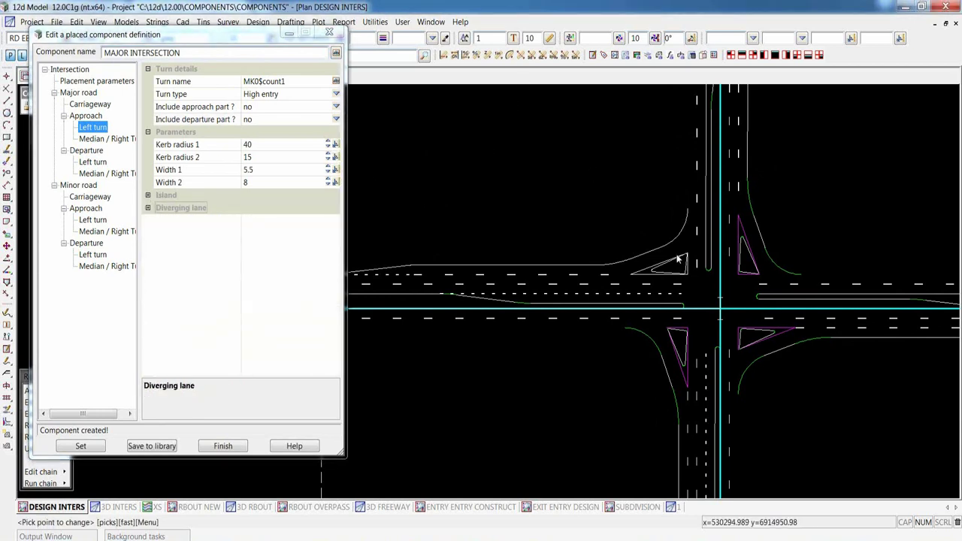
{"action": "scroll", "coordinate": [678, 259], "scroll_direction": "up", "scroll_amount": 4}
{"action": "scroll", "coordinate": [530, 211], "scroll_direction": "up", "scroll_amount": 3}
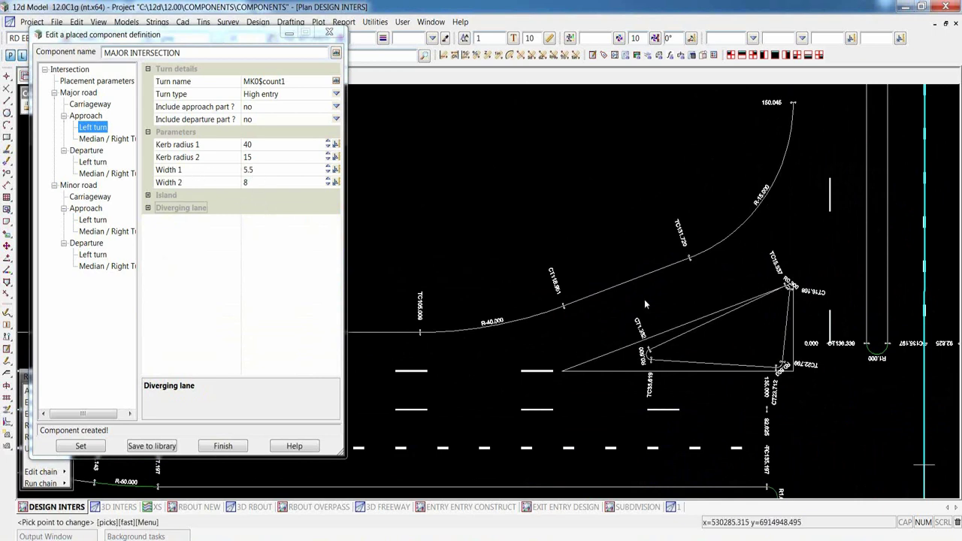
Check the Width 1 help diagram, trial Width 1 at 7, and restore it to 5.5
{"action": "left_click", "coordinate": [259, 172]}
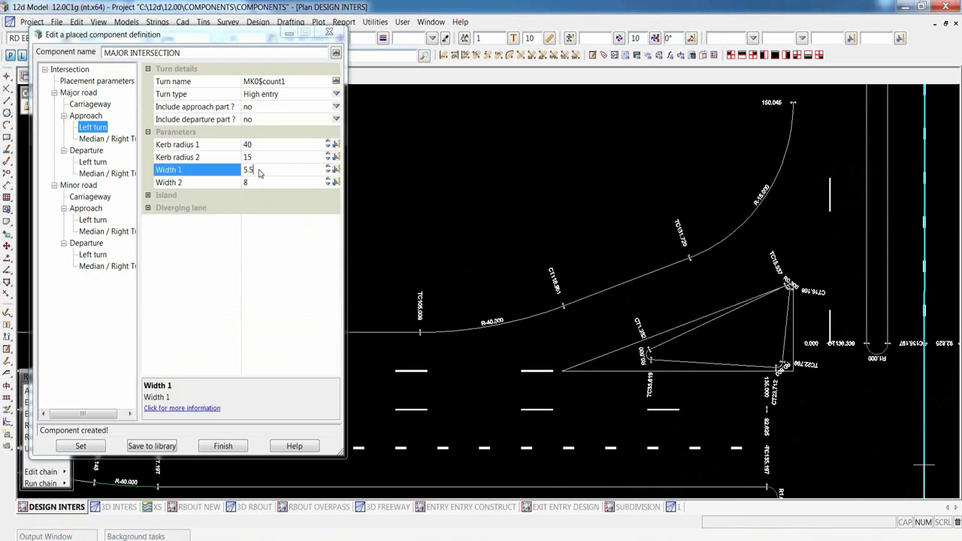
{"action": "left_click", "coordinate": [174, 409]}
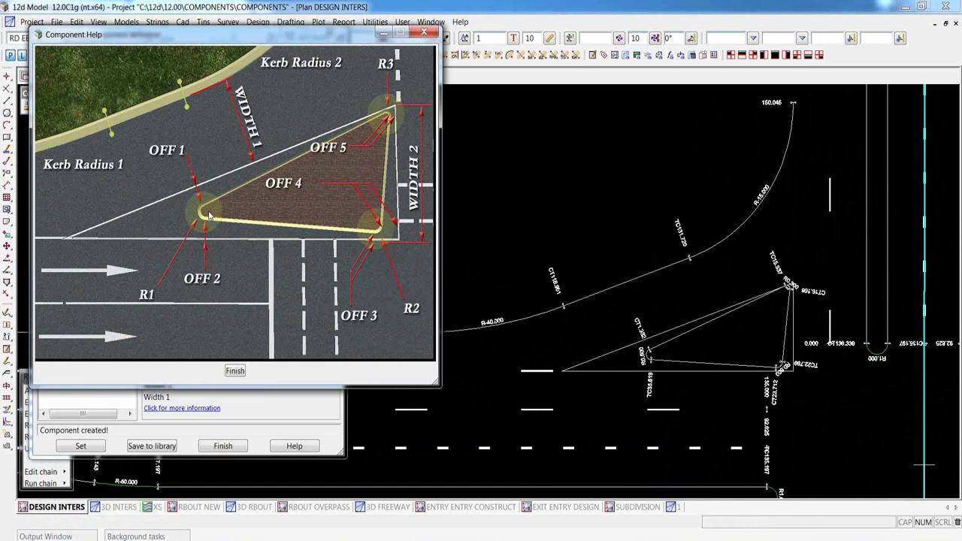
{"action": "left_click", "coordinate": [234, 371]}
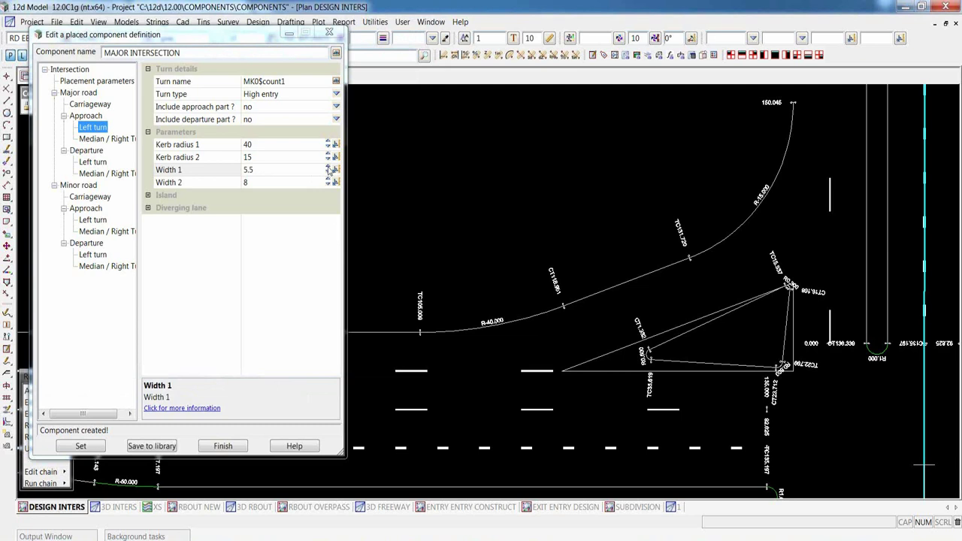
{"action": "left_click", "coordinate": [328, 167]}
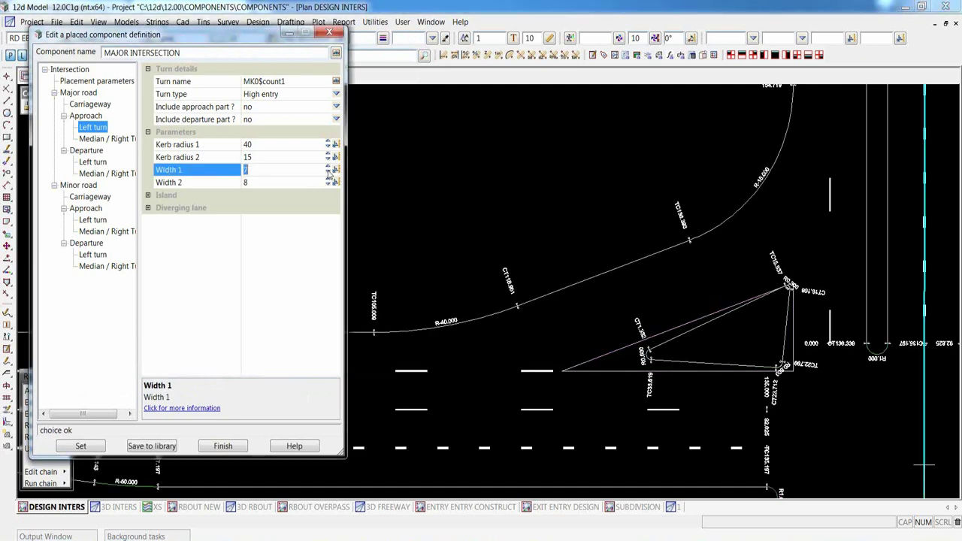
{"action": "left_click", "coordinate": [327, 174]}
{"action": "left_click", "coordinate": [328, 174]}
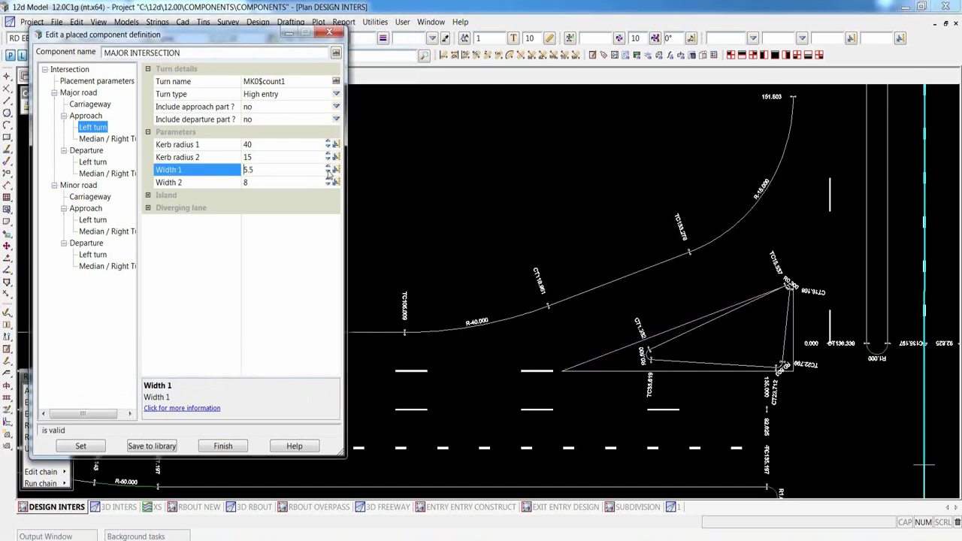
Raise Width 2 to 9.5 and bring it back to 8
{"action": "left_click", "coordinate": [328, 180]}
{"action": "left_click", "coordinate": [327, 180]}
{"action": "left_click", "coordinate": [328, 180]}
{"action": "left_click", "coordinate": [328, 186]}
{"action": "left_click", "coordinate": [327, 185]}
{"action": "left_click", "coordinate": [327, 186]}
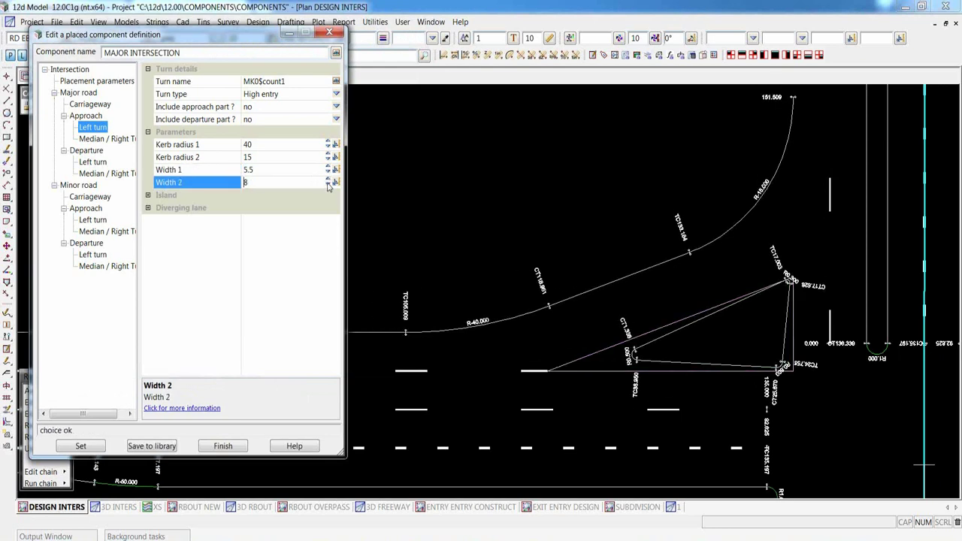
Trial island Offset 1 at 1.5, restore it to 1, then fold Island and expand Diverging lane
{"action": "left_click", "coordinate": [147, 195]}
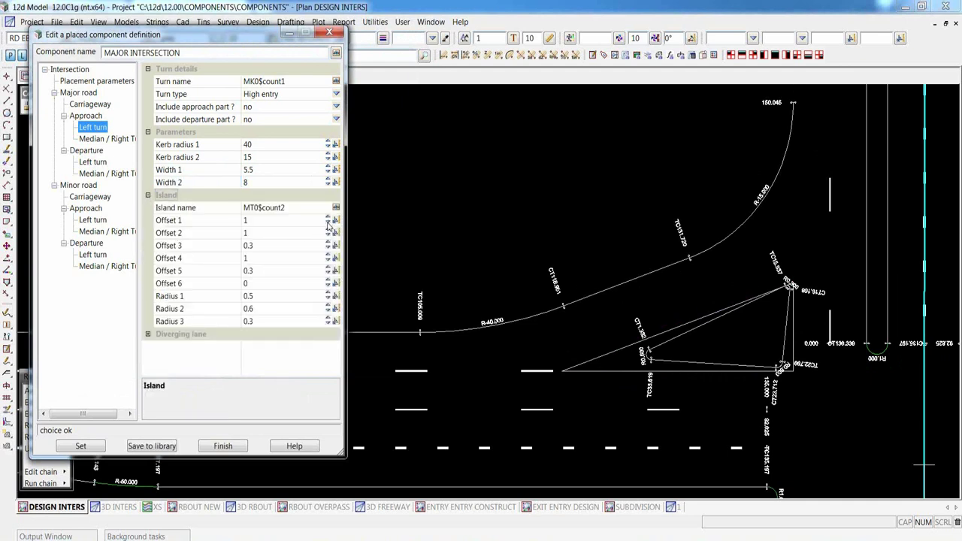
{"action": "left_click", "coordinate": [327, 217]}
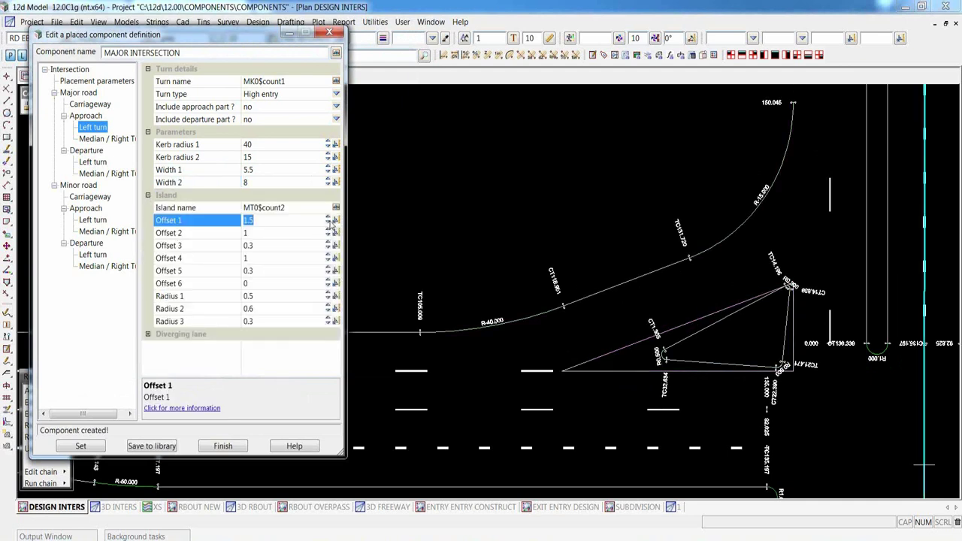
{"action": "left_click", "coordinate": [328, 224]}
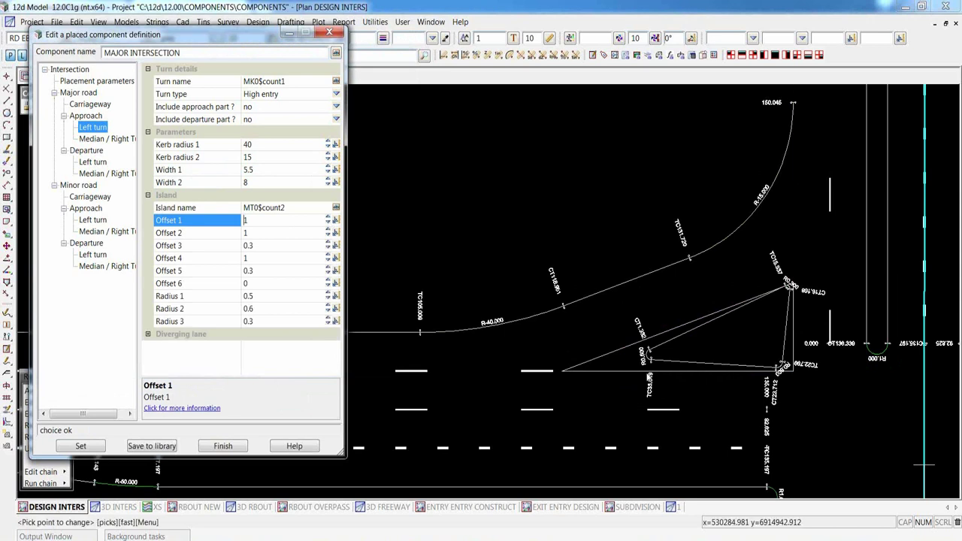
{"action": "left_click", "coordinate": [148, 196]}
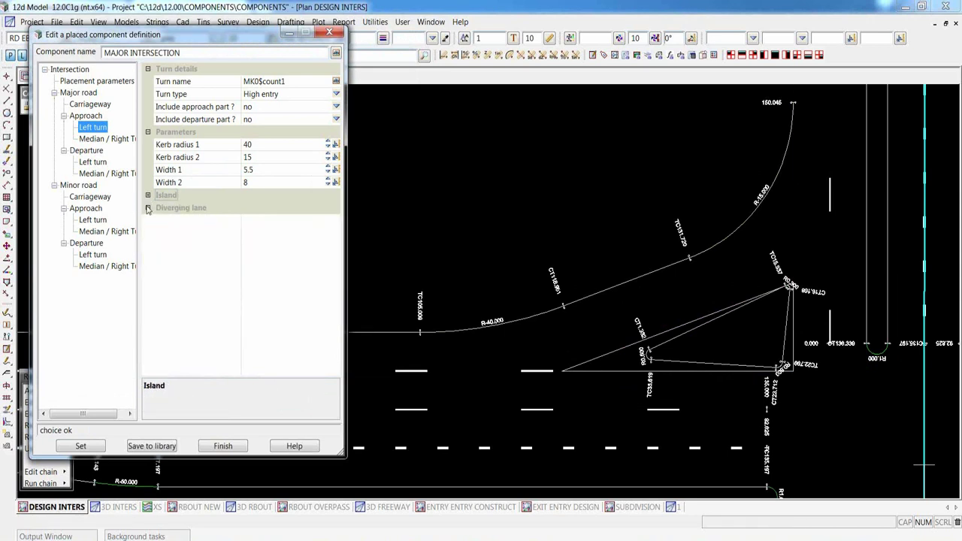
{"action": "left_click", "coordinate": [148, 209]}
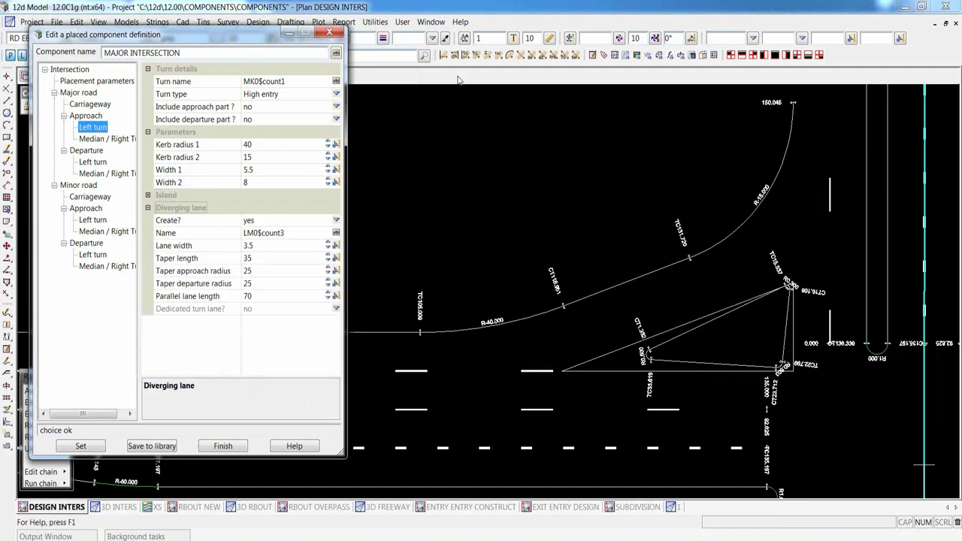
Reduce the diverging lane's parallel lane length from 70 to 60
{"action": "scroll", "coordinate": [769, 312], "scroll_direction": "down", "scroll_amount": 3}
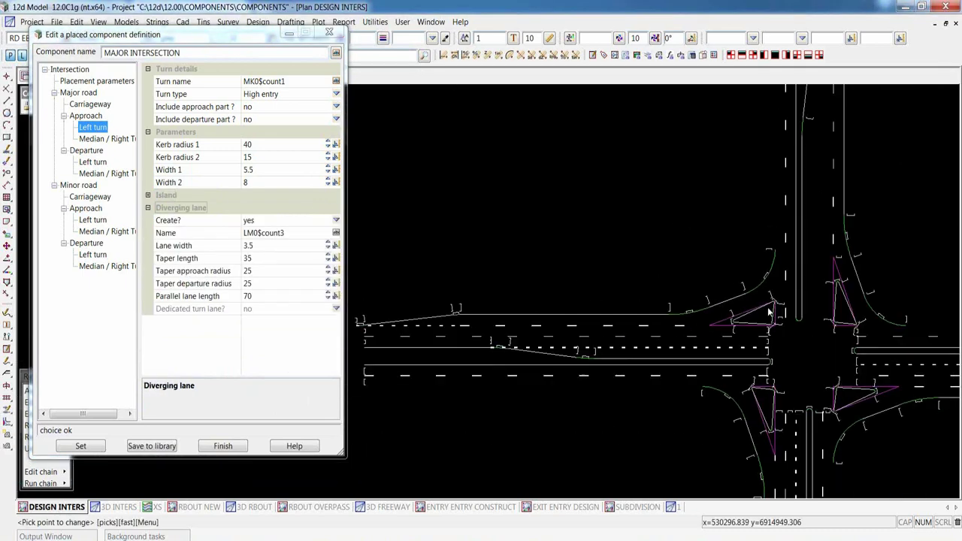
{"action": "scroll", "coordinate": [626, 366], "scroll_direction": "up", "scroll_amount": 1}
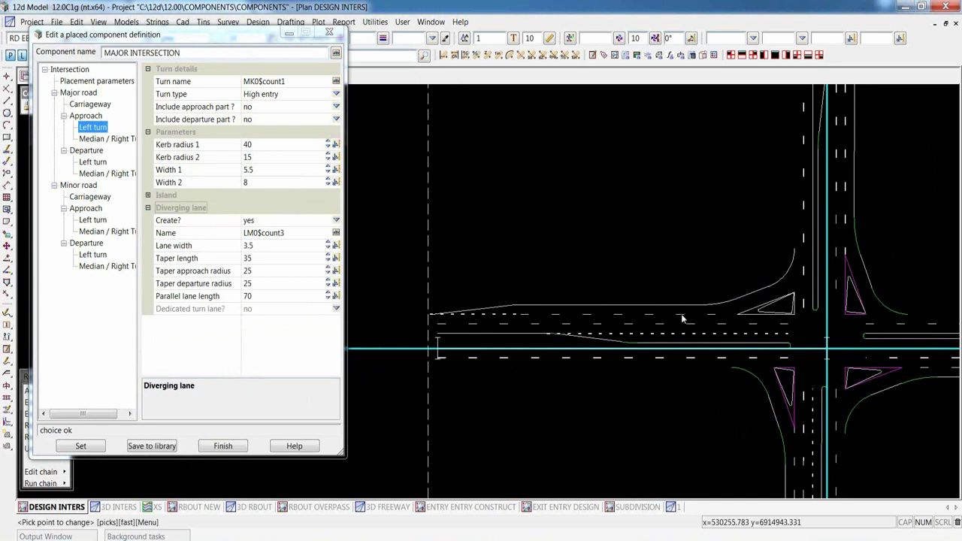
{"action": "left_click", "coordinate": [328, 299]}
{"action": "left_click", "coordinate": [327, 300]}
{"action": "left_click", "coordinate": [327, 300]}
{"action": "left_click", "coordinate": [328, 300]}
{"action": "left_click", "coordinate": [327, 300]}
{"action": "left_click", "coordinate": [327, 300]}
{"action": "left_click", "coordinate": [328, 300]}
{"action": "left_click", "coordinate": [327, 300]}
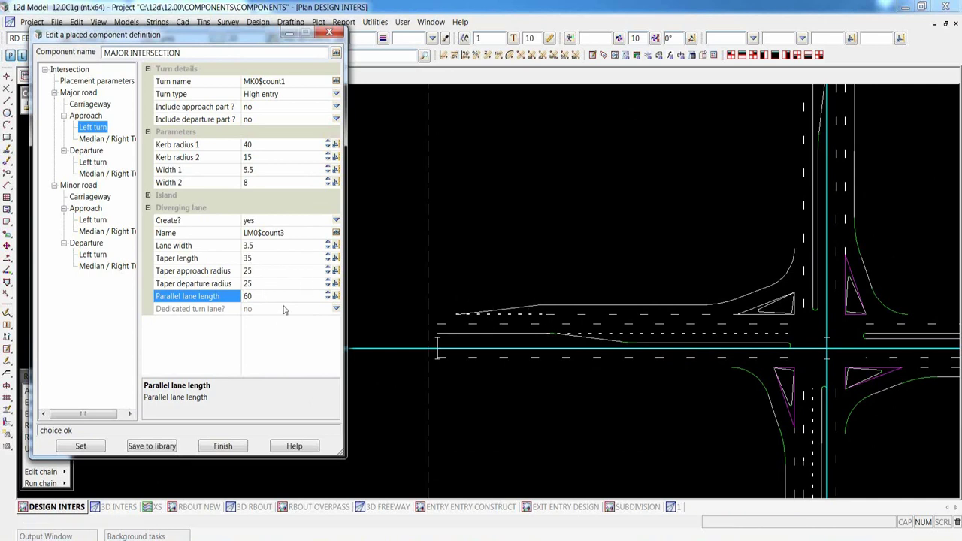
Toggle Create? and Dedicated turn lane? options, ending with the diverging lane created and not dedicated
{"action": "left_click", "coordinate": [594, 169]}
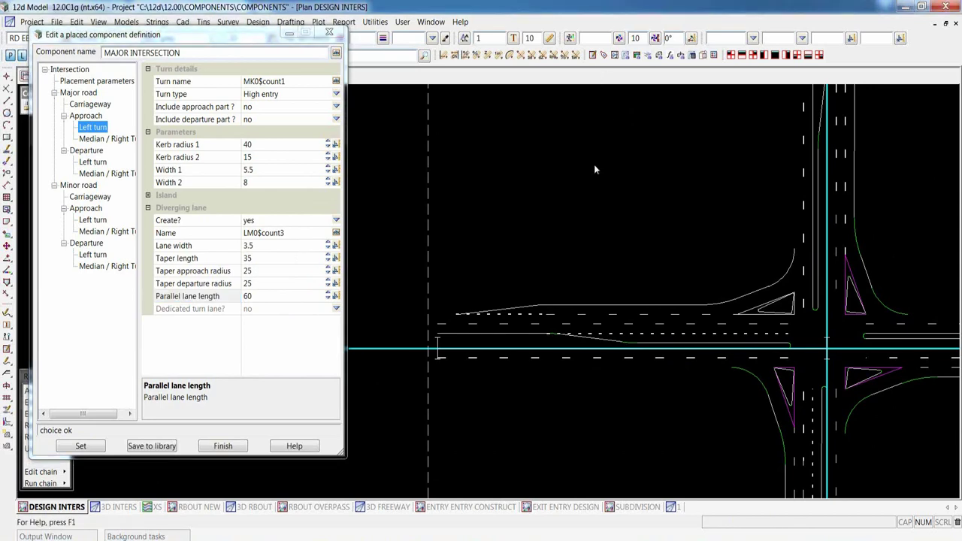
{"action": "scroll", "coordinate": [818, 314], "scroll_direction": "up", "scroll_amount": 3}
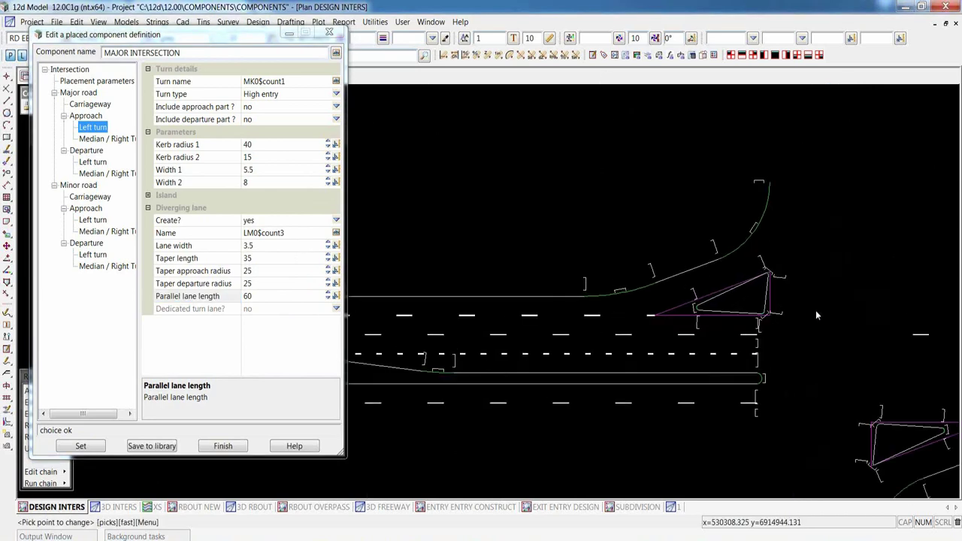
{"action": "left_click", "coordinate": [337, 221]}
{"action": "left_click", "coordinate": [355, 255]}
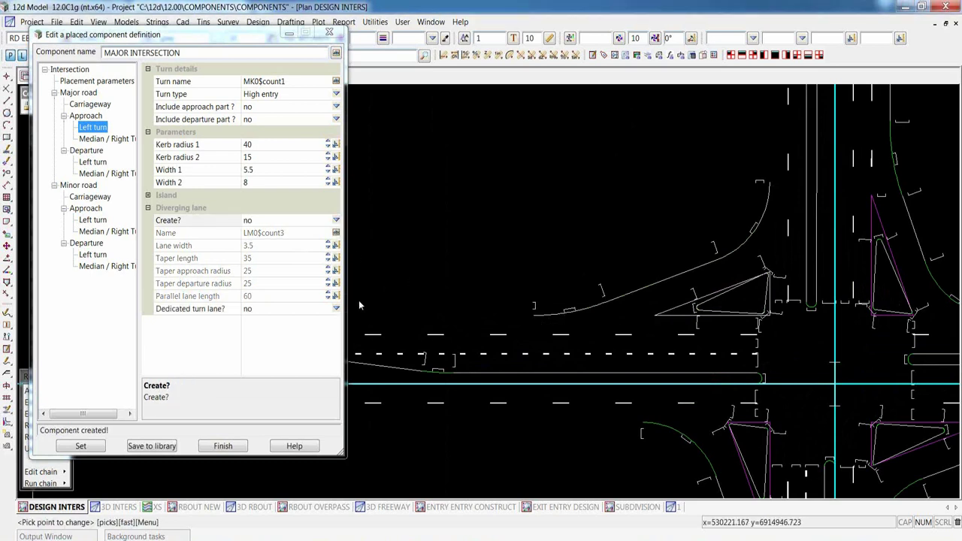
{"action": "left_click", "coordinate": [337, 310]}
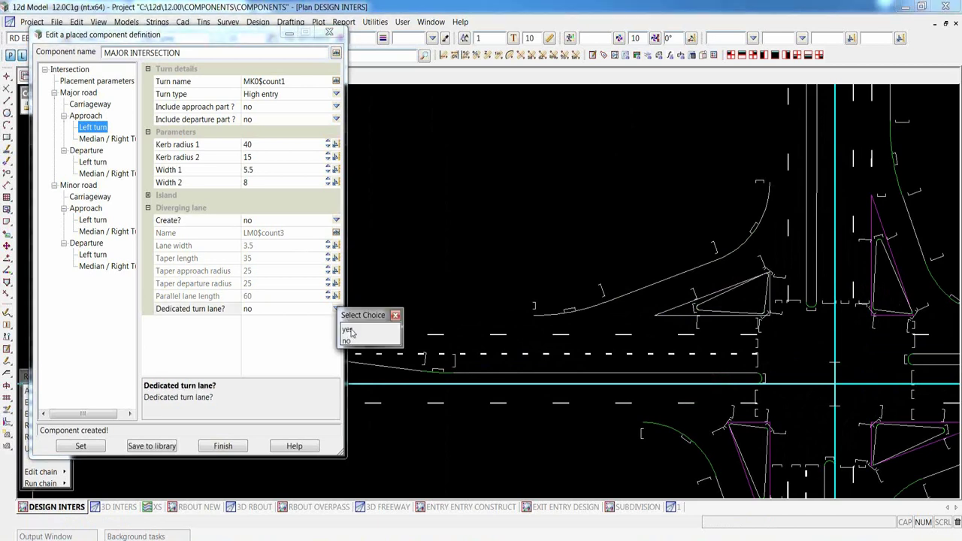
{"action": "left_click", "coordinate": [350, 331]}
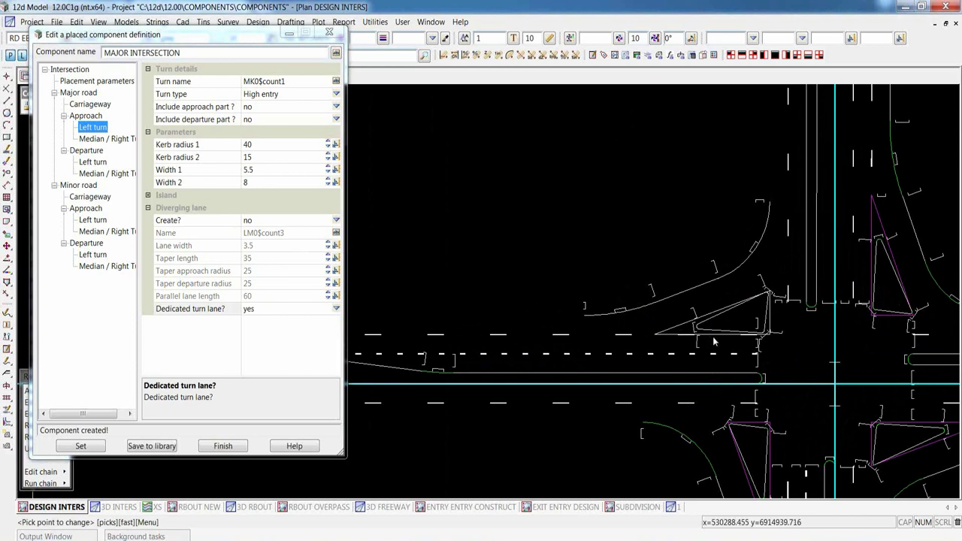
{"action": "left_click", "coordinate": [336, 309]}
{"action": "left_click", "coordinate": [351, 345]}
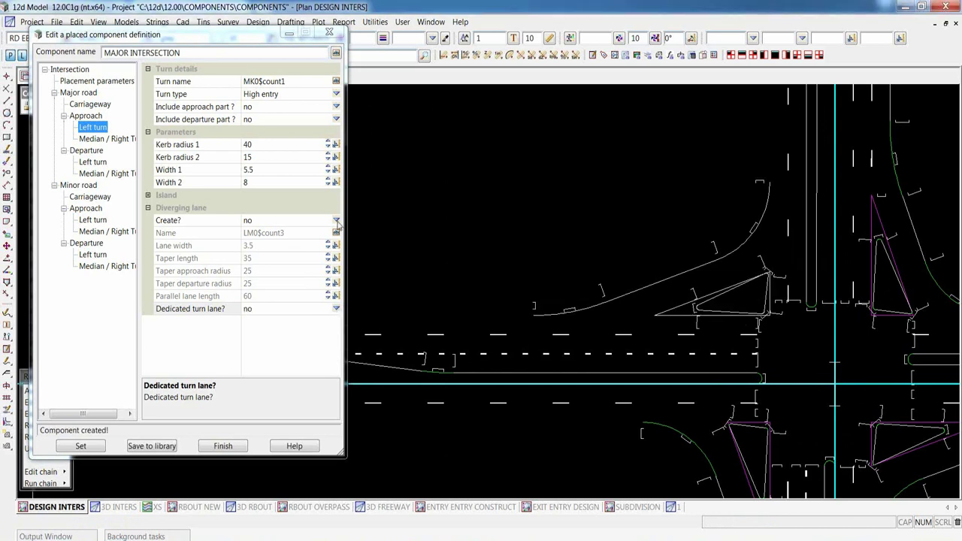
{"action": "left_click", "coordinate": [335, 220]}
{"action": "left_click", "coordinate": [351, 241]}
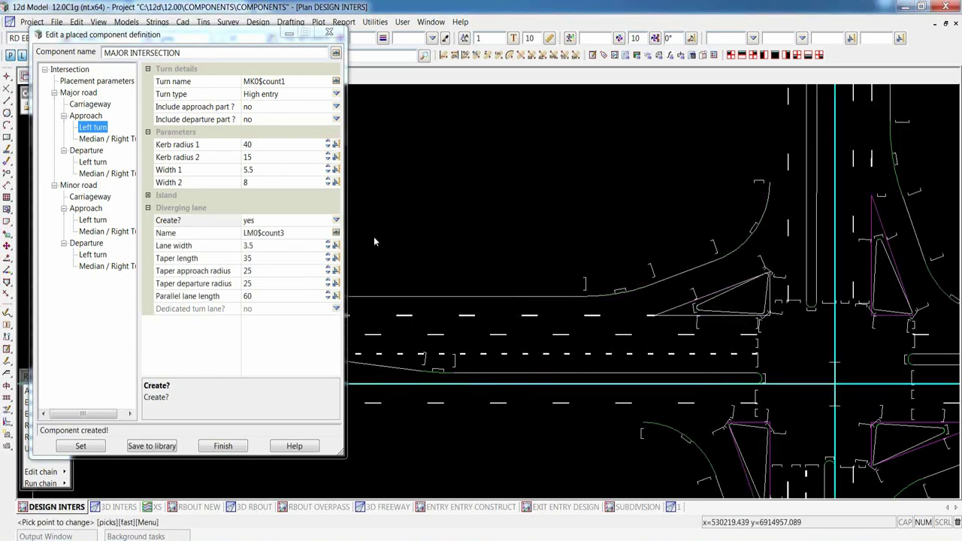
{"action": "scroll", "coordinate": [693, 276], "scroll_direction": "down", "scroll_amount": 2}
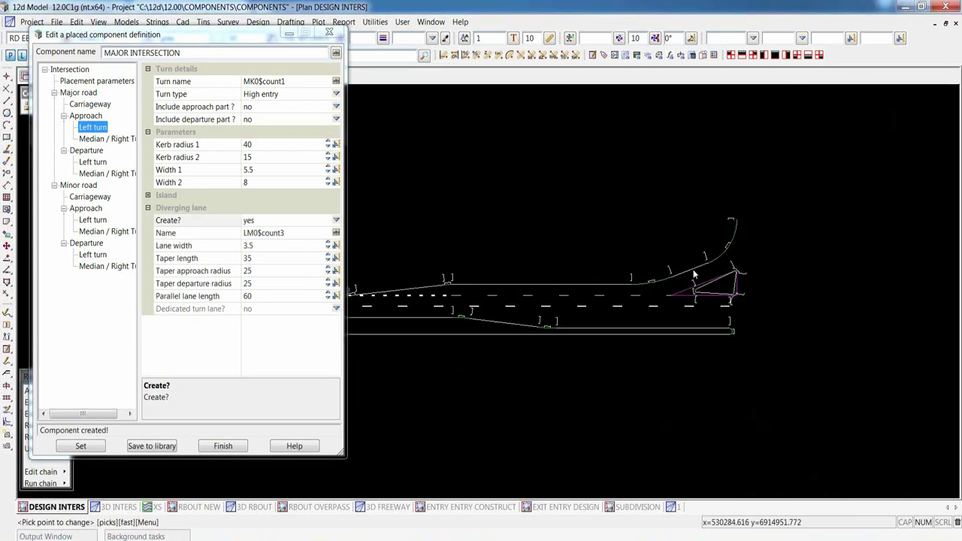
{"action": "scroll", "coordinate": [563, 263], "scroll_direction": "up", "scroll_amount": 1}
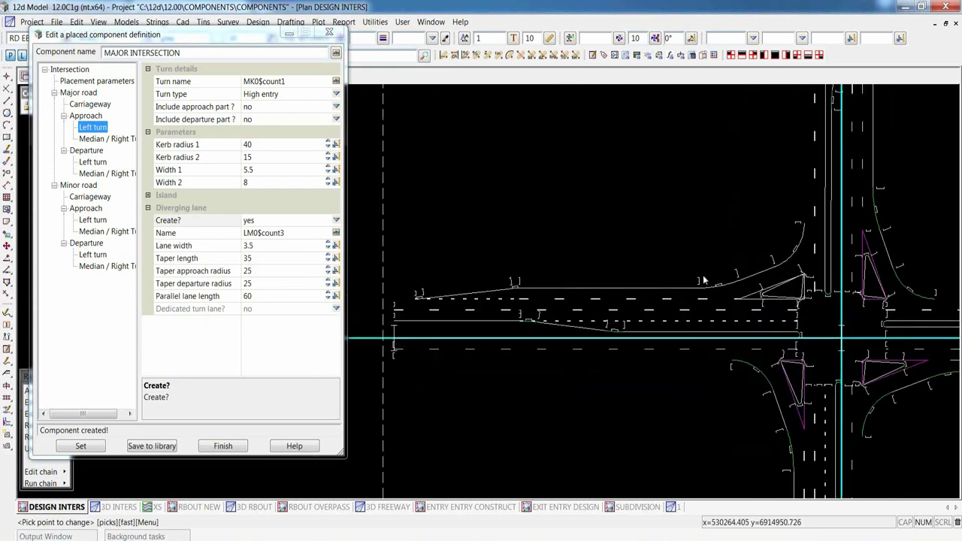
Lengthen the major road right-turn lane parallel length from 50 to 55
{"action": "left_click", "coordinate": [113, 139]}
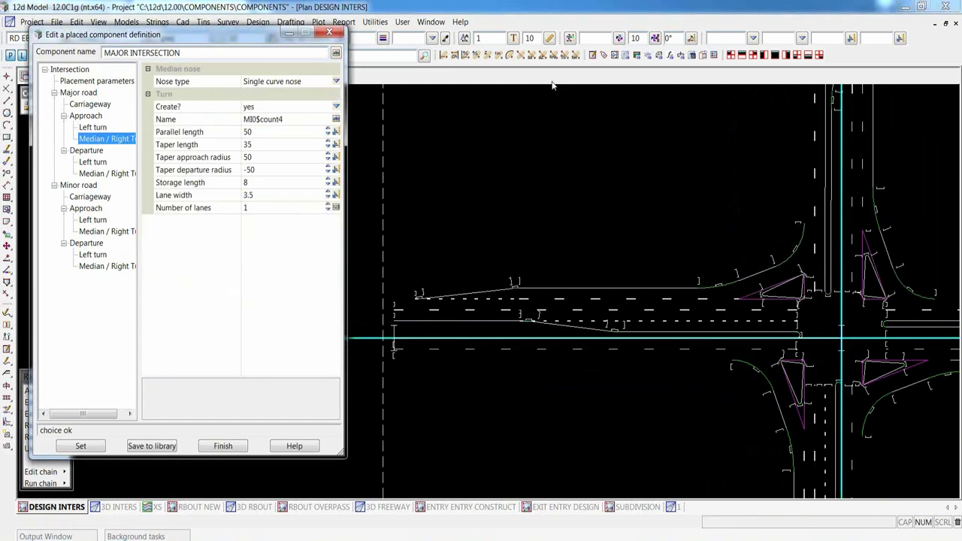
{"action": "scroll", "coordinate": [799, 339], "scroll_direction": "up", "scroll_amount": 2}
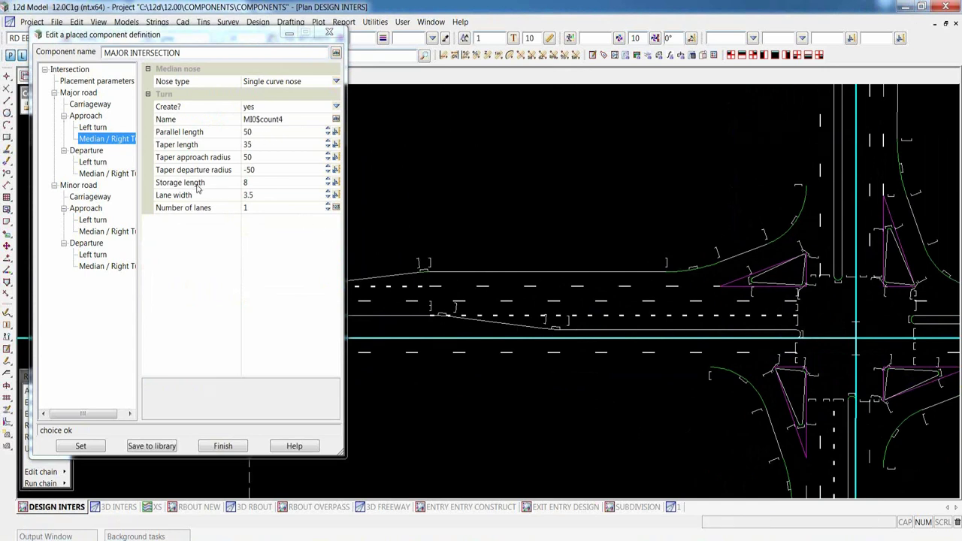
{"action": "left_click", "coordinate": [329, 129]}
{"action": "left_click", "coordinate": [328, 128]}
{"action": "left_click", "coordinate": [329, 128]}
{"action": "left_click", "coordinate": [328, 128]}
{"action": "left_click", "coordinate": [329, 128]}
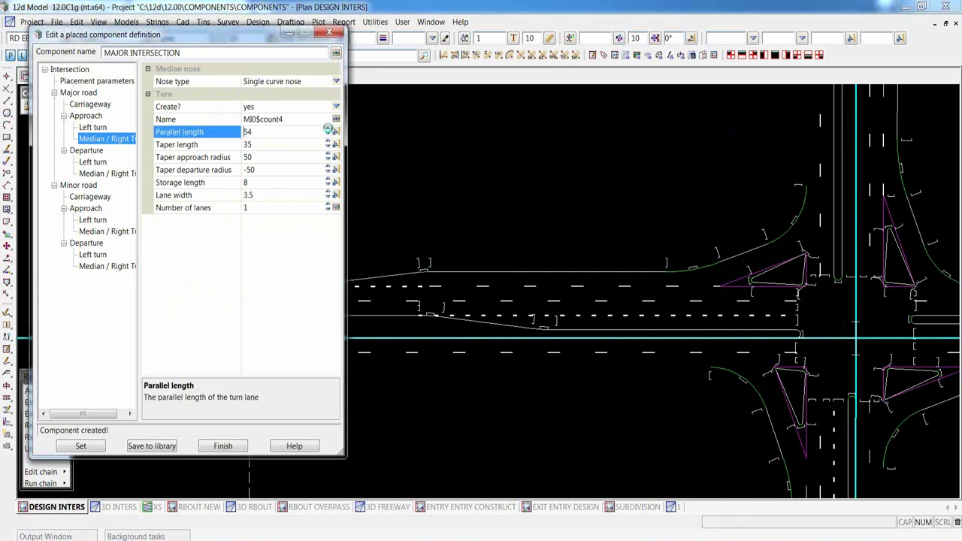
Trial Two and Three curve median noses, then set Nose type back to Single curve nose
{"action": "left_click", "coordinate": [538, 80]}
{"action": "scroll", "coordinate": [818, 355], "scroll_direction": "up", "scroll_amount": 5}
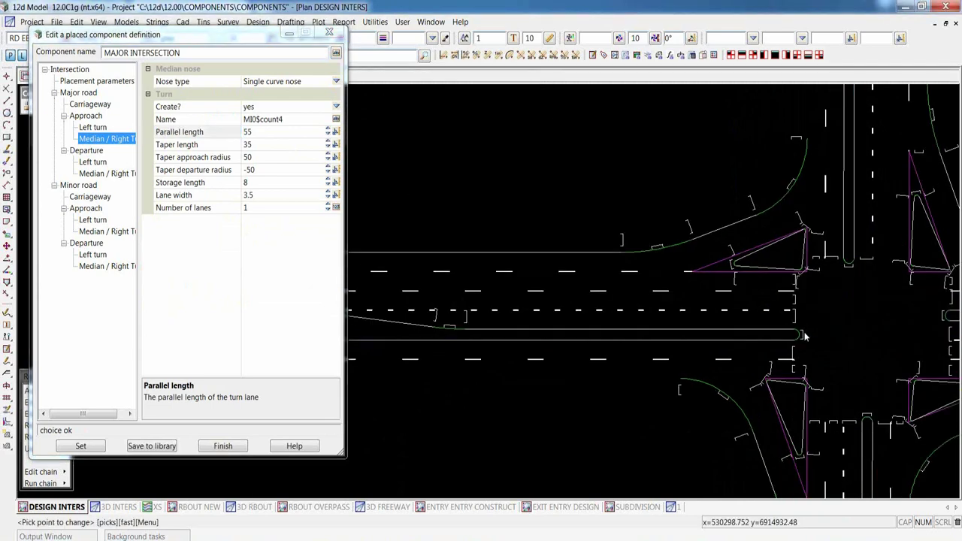
{"action": "scroll", "coordinate": [817, 350], "scroll_direction": "down", "scroll_amount": 1}
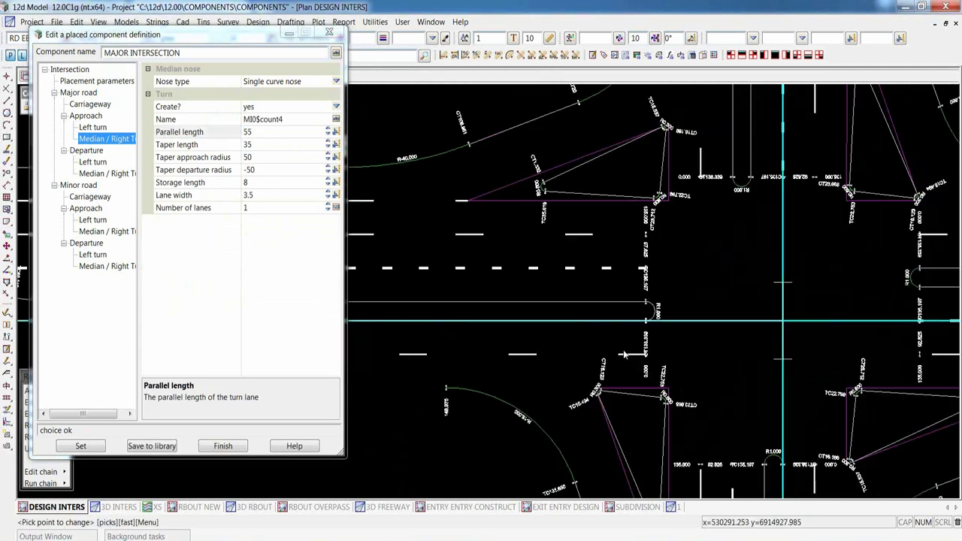
{"action": "scroll", "coordinate": [624, 355], "scroll_direction": "up", "scroll_amount": 2}
{"action": "left_click", "coordinate": [336, 81]}
{"action": "left_click", "coordinate": [361, 110]}
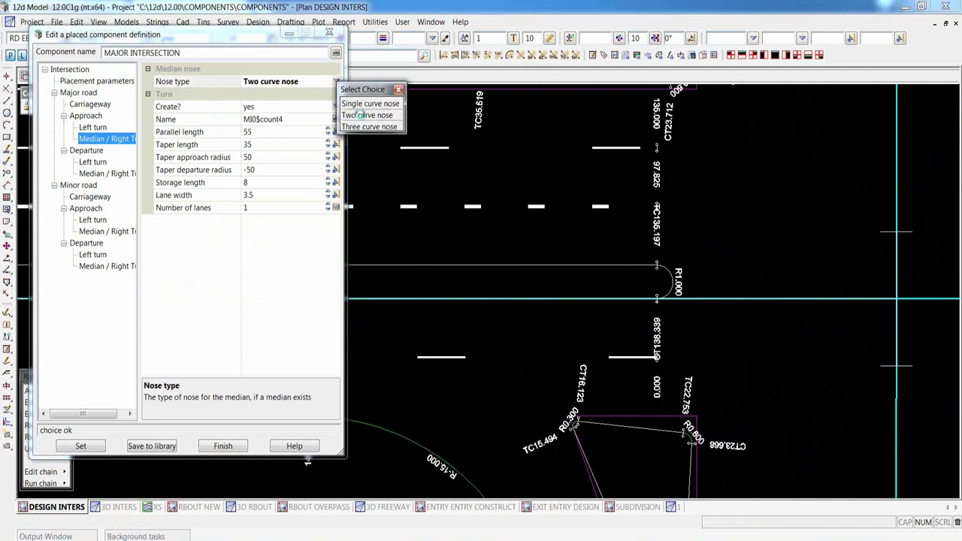
{"action": "left_click", "coordinate": [336, 82]}
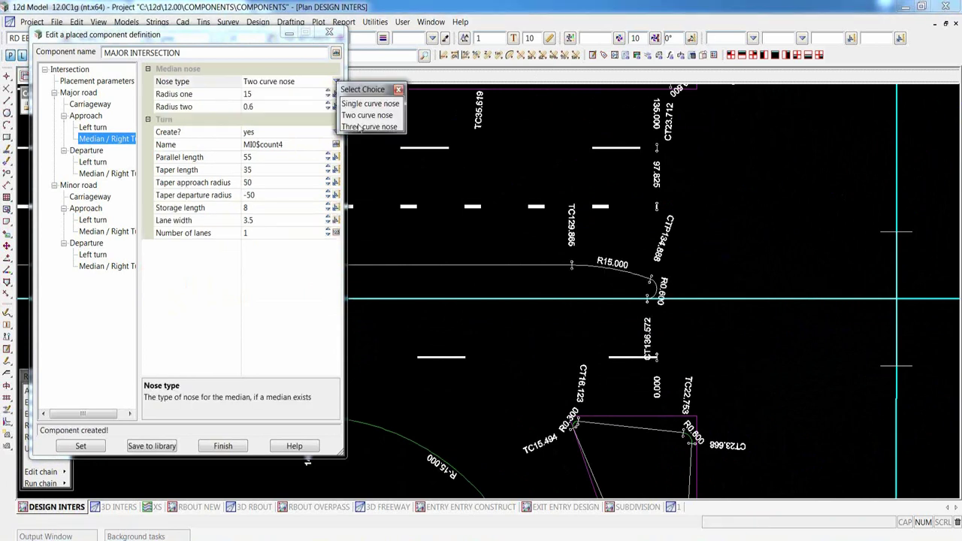
{"action": "left_click", "coordinate": [359, 127]}
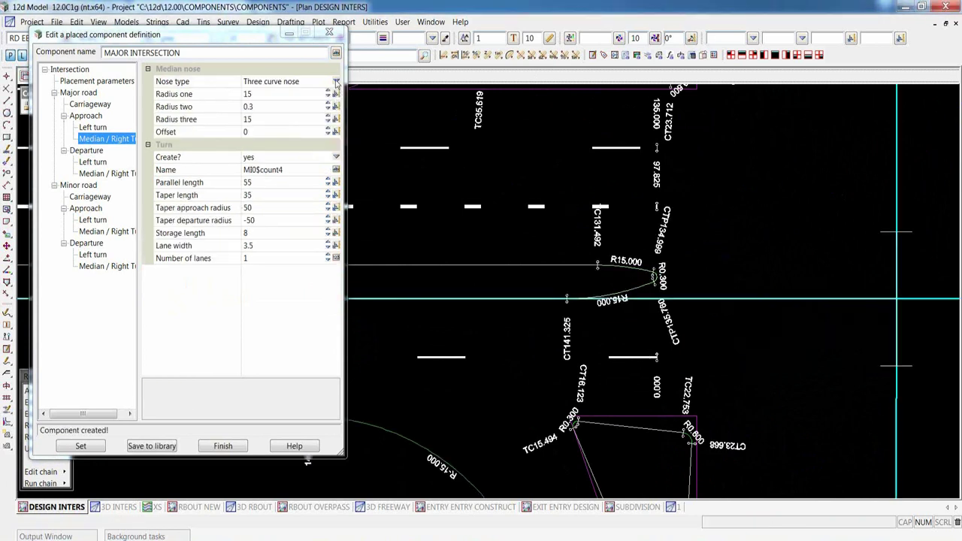
{"action": "left_click", "coordinate": [336, 82]}
{"action": "left_click", "coordinate": [358, 102]}
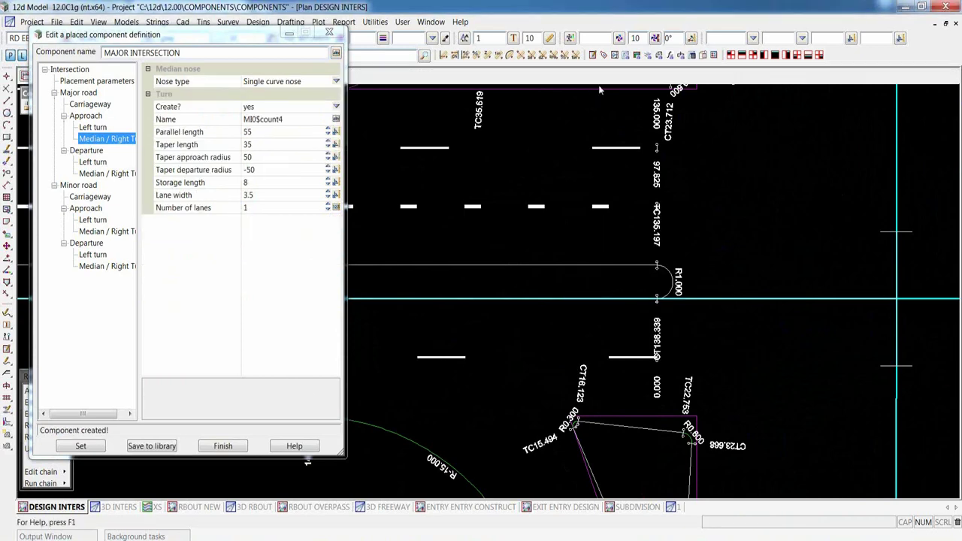
{"action": "scroll", "coordinate": [758, 254], "scroll_direction": "down", "scroll_amount": 3}
{"action": "scroll", "coordinate": [691, 222], "scroll_direction": "up", "scroll_amount": 1}
{"action": "scroll", "coordinate": [690, 223], "scroll_direction": "down", "scroll_amount": 2}
{"action": "scroll", "coordinate": [729, 263], "scroll_direction": "up", "scroll_amount": 2}
{"action": "scroll", "coordinate": [728, 264], "scroll_direction": "up", "scroll_amount": 1}
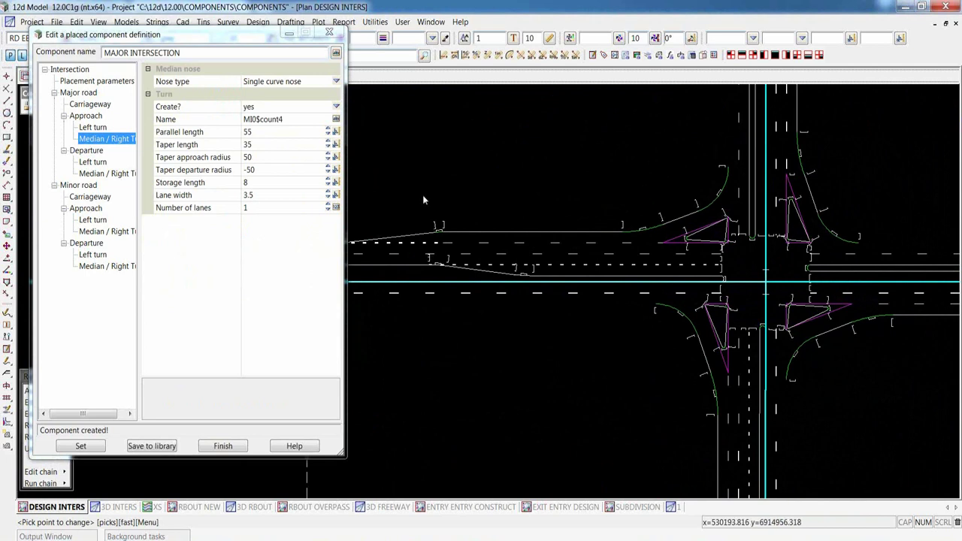
{"action": "left_click", "coordinate": [238, 39]}
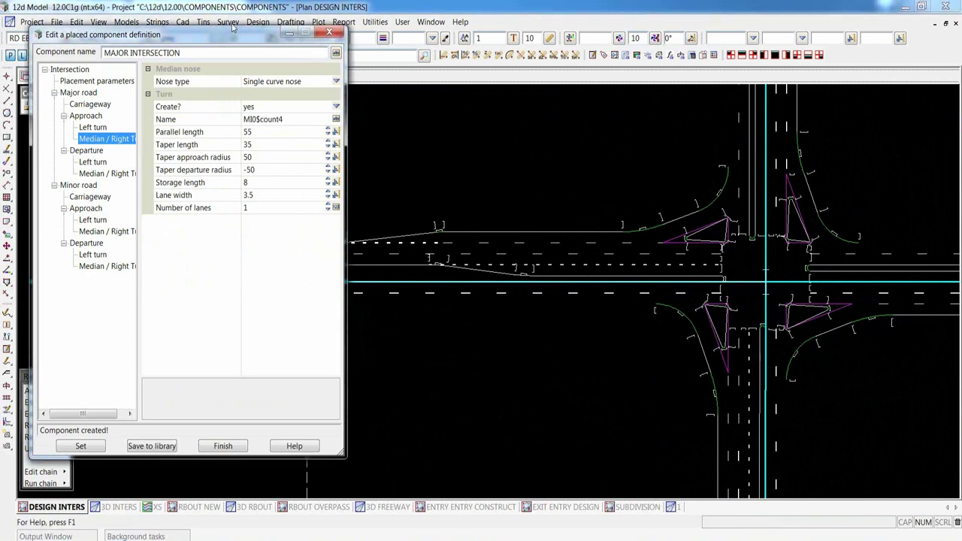
{"action": "left_click_drag", "start_coordinate": [233, 28], "coordinate": [226, 13]}
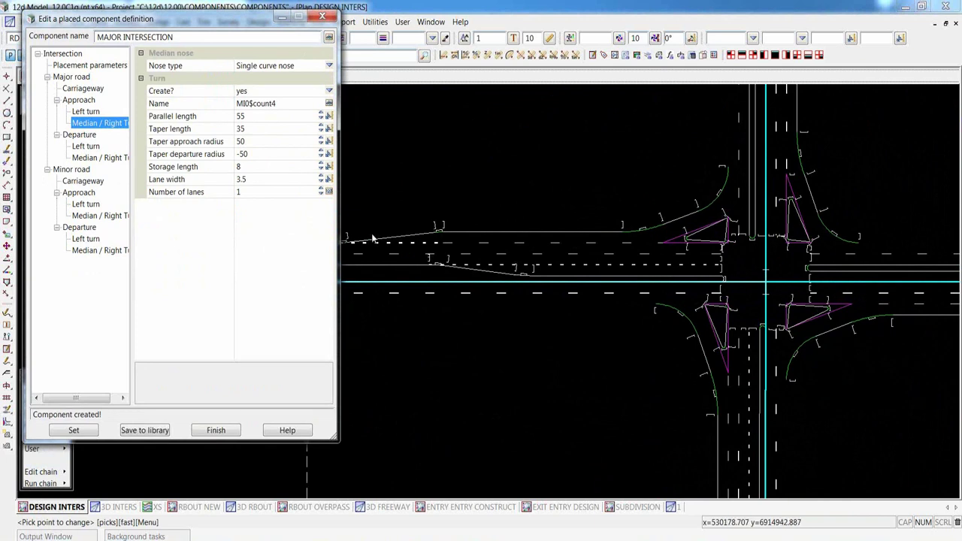
{"action": "left_click", "coordinate": [321, 189]}
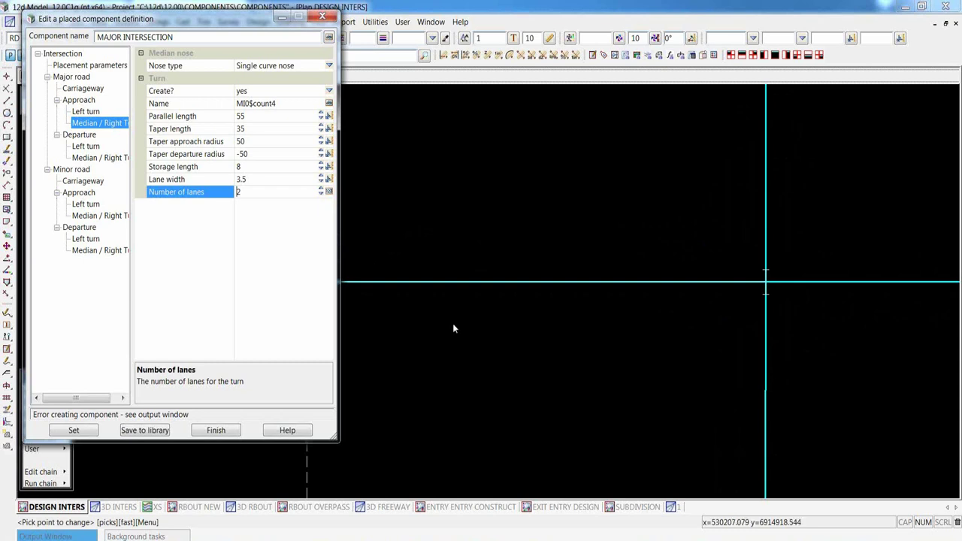
{"action": "left_click", "coordinate": [72, 537]}
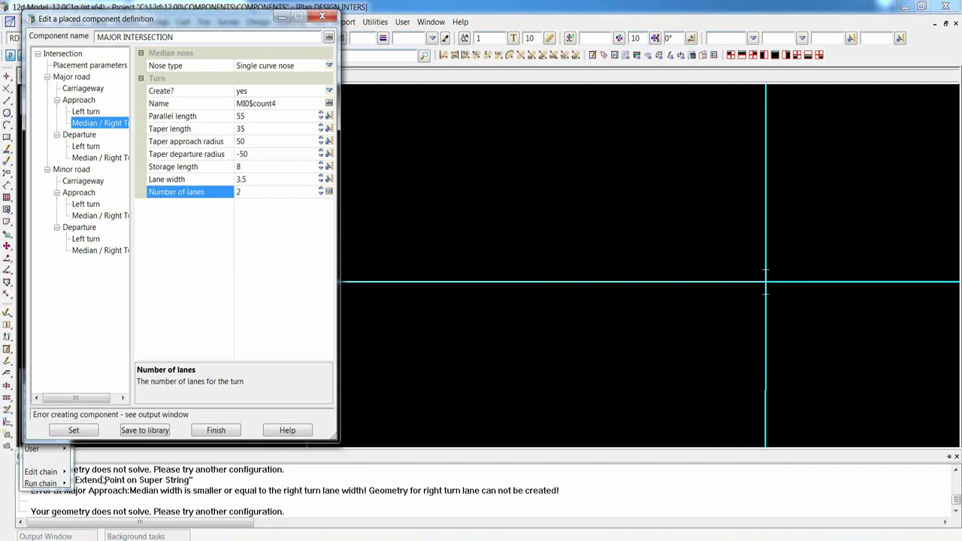
{"action": "left_click", "coordinate": [321, 194]}
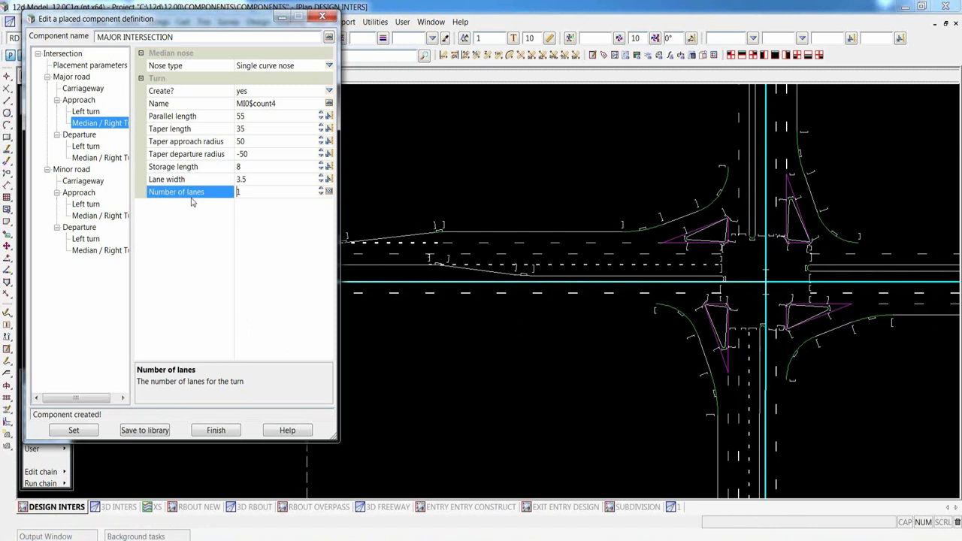
Set the major road median width to 9
{"action": "left_click", "coordinate": [83, 88]}
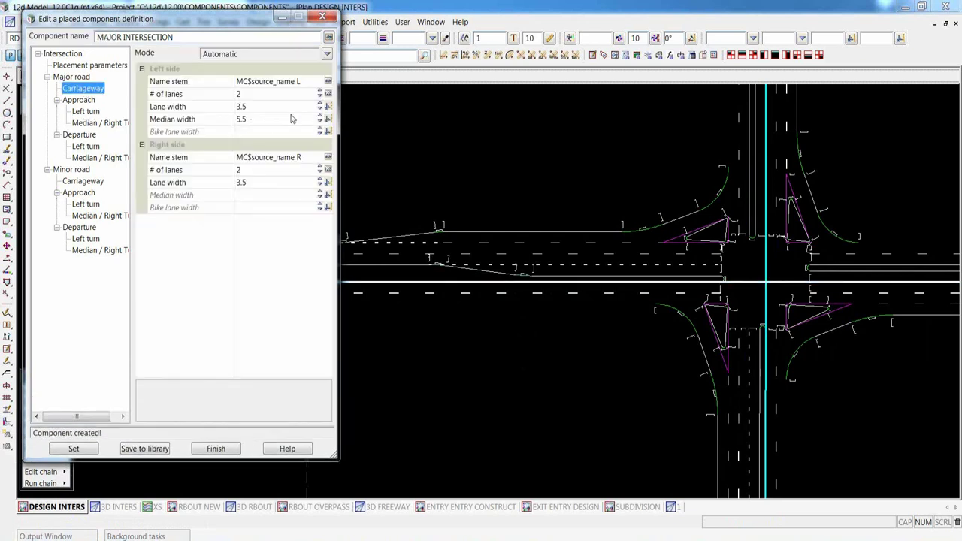
{"action": "left_click", "coordinate": [263, 122]}
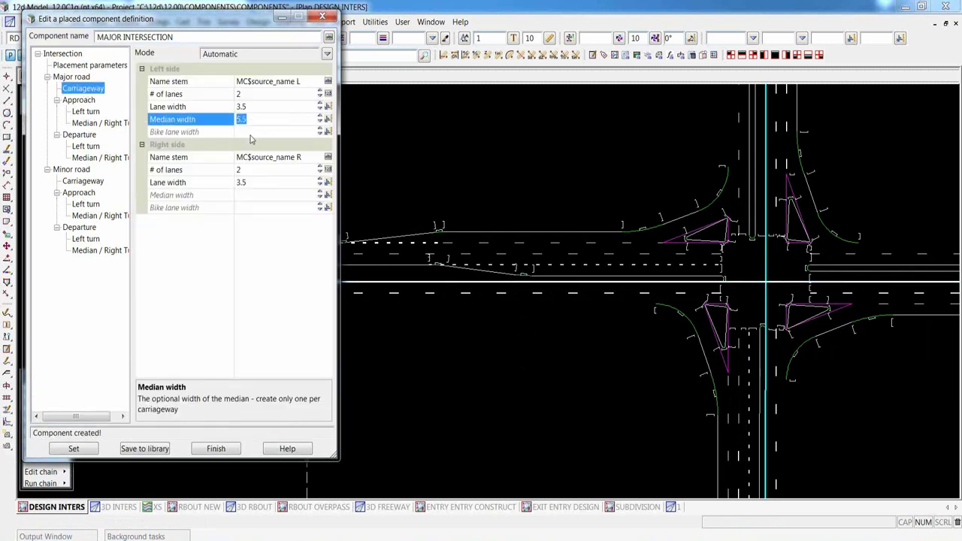
{"action": "type", "text": "9"}
{"action": "key", "text": "Return"}
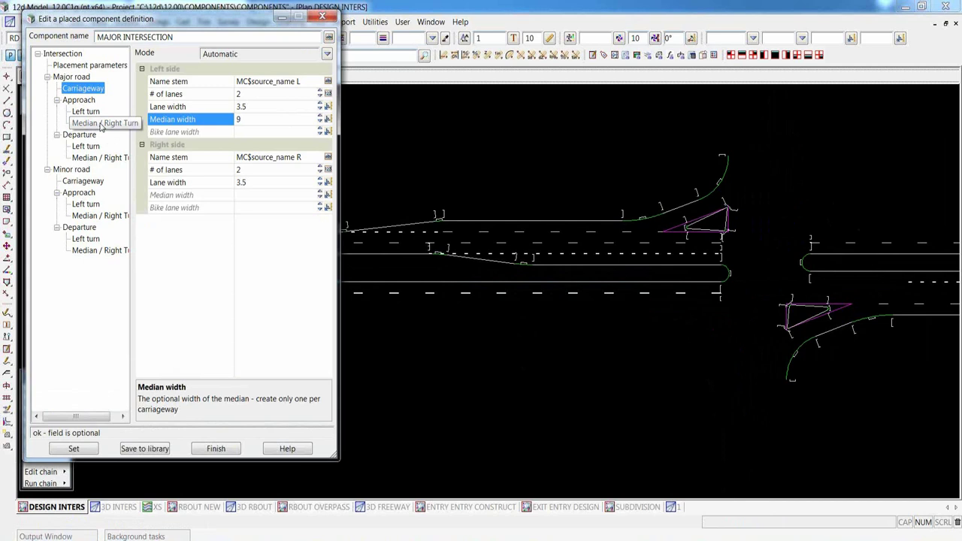
Lengthen the major road approach right-turn taper to 43 and reduce it to a single lane
{"action": "left_click", "coordinate": [101, 123]}
{"action": "left_click", "coordinate": [309, 192]}
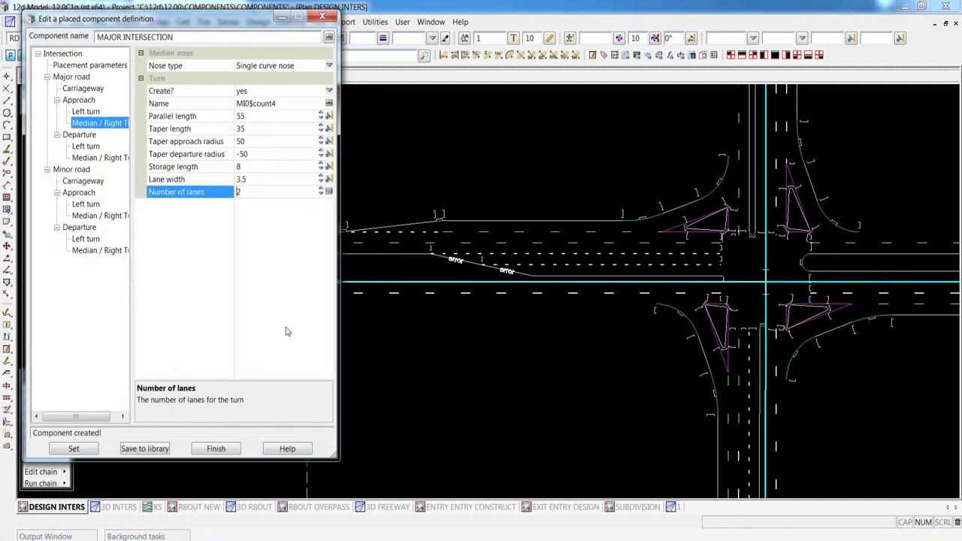
{"action": "key", "text": "Return"}
{"action": "scroll", "coordinate": [402, 254], "scroll_direction": "up", "scroll_amount": 4}
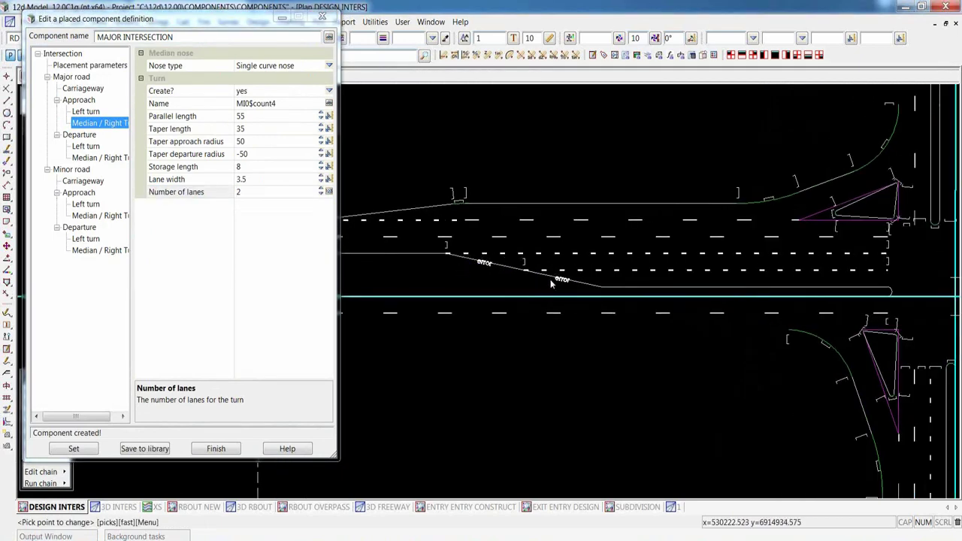
{"action": "scroll", "coordinate": [551, 282], "scroll_direction": "up", "scroll_amount": 2}
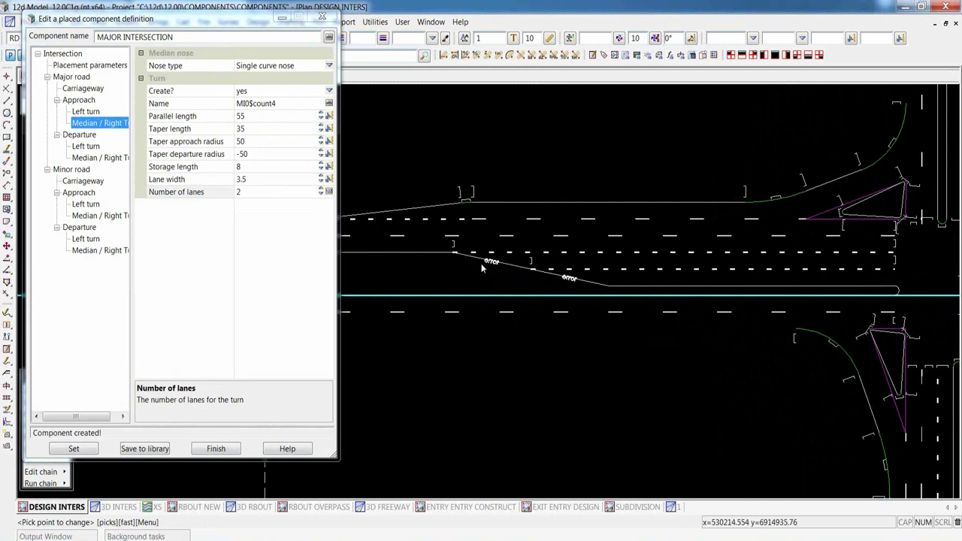
{"action": "left_click", "coordinate": [322, 128]}
{"action": "left_click", "coordinate": [322, 127]}
{"action": "left_click", "coordinate": [322, 127]}
{"action": "left_click", "coordinate": [321, 128]}
{"action": "left_click", "coordinate": [322, 127]}
{"action": "left_click", "coordinate": [322, 128]}
{"action": "left_click", "coordinate": [321, 128]}
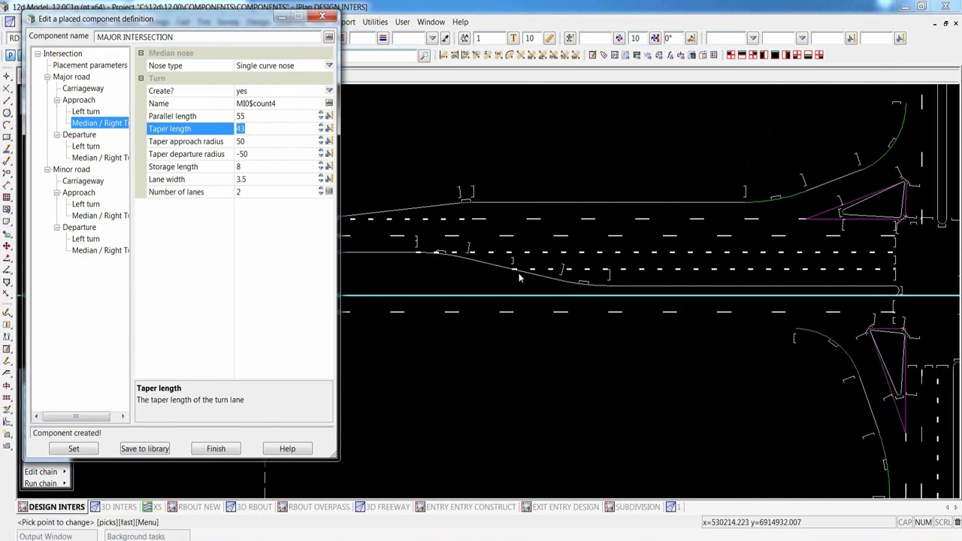
{"action": "left_click", "coordinate": [321, 195]}
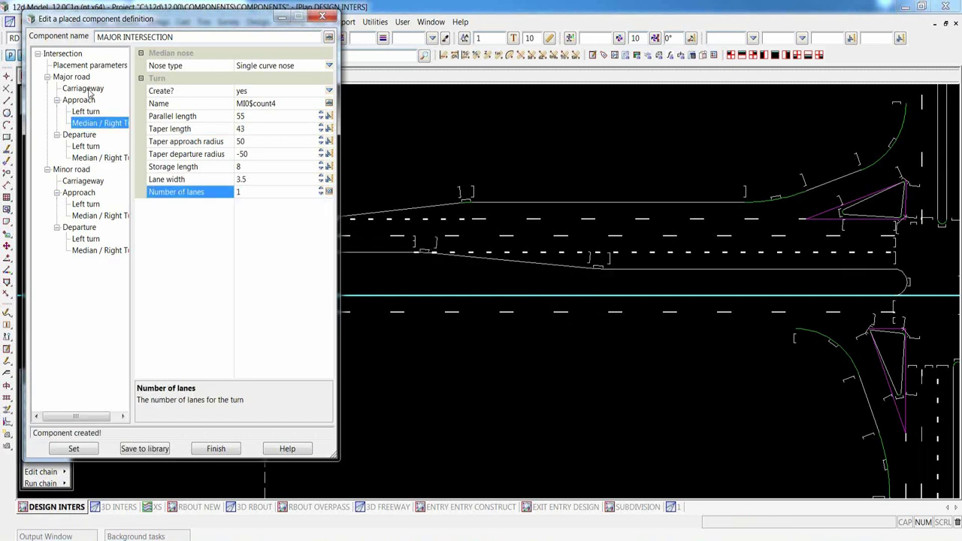
Reset the major road median width to 5.5
{"action": "left_click", "coordinate": [84, 89]}
{"action": "left_click", "coordinate": [233, 120]}
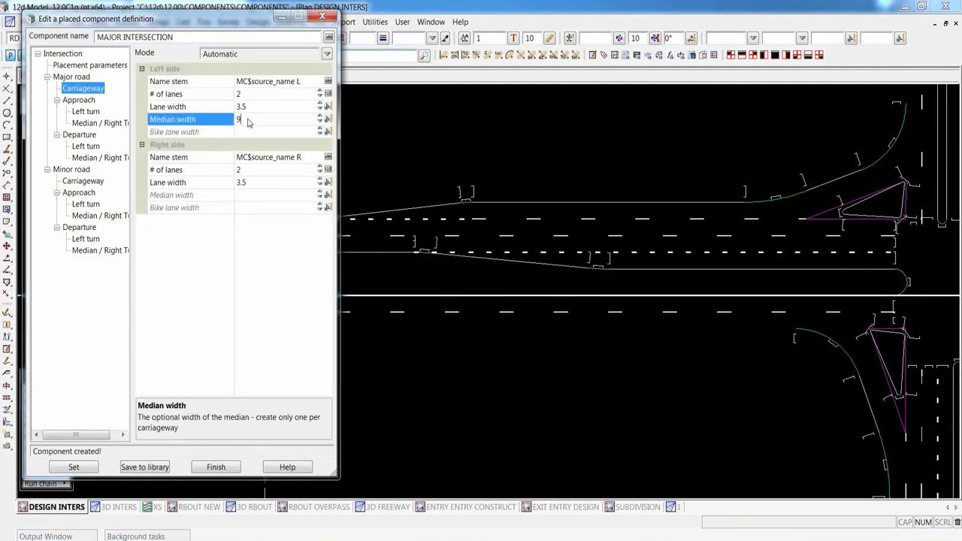
{"action": "type", "text": "5.5"}
{"action": "key", "text": "Return"}
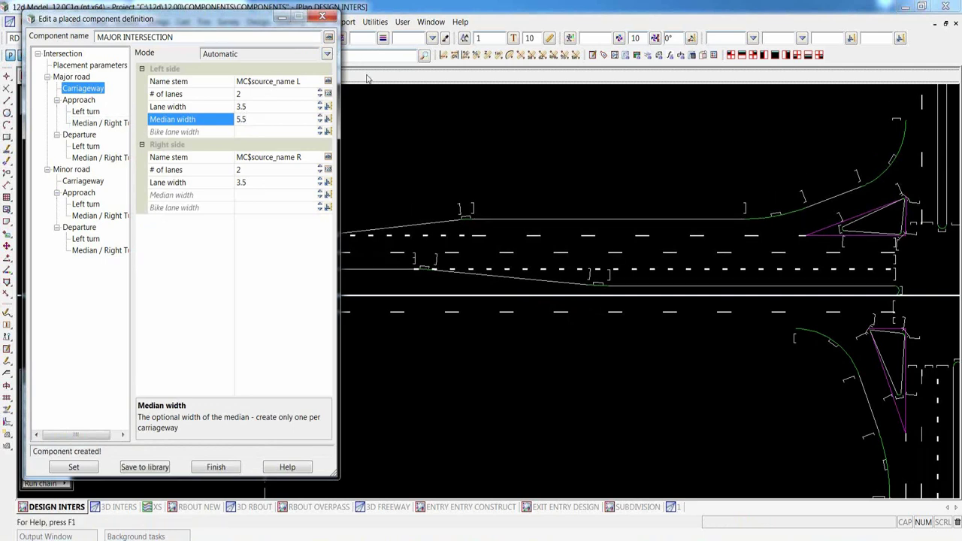
{"action": "scroll", "coordinate": [662, 349], "scroll_direction": "down", "scroll_amount": 3}
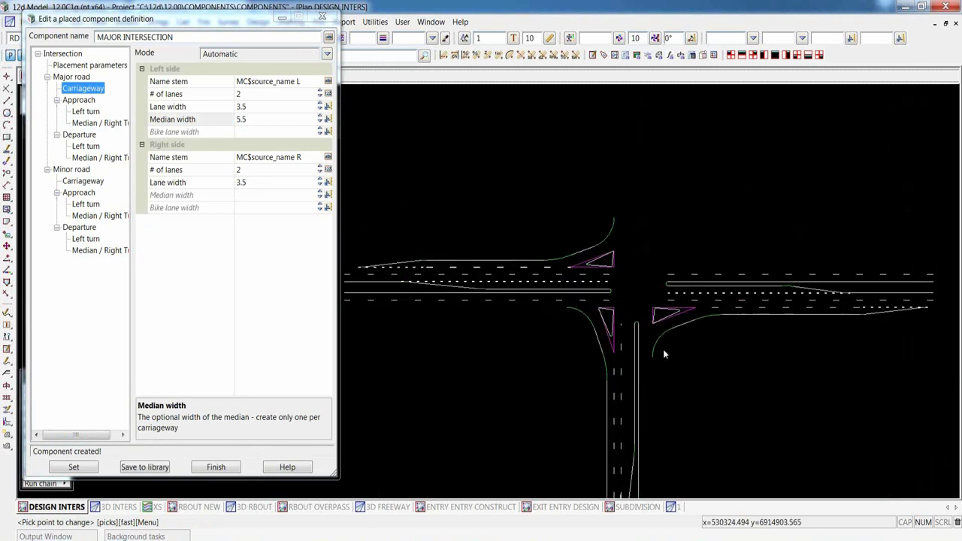
Make the major road departure left turn a Stand up turn after briefly trying Free
{"action": "left_click", "coordinate": [85, 146]}
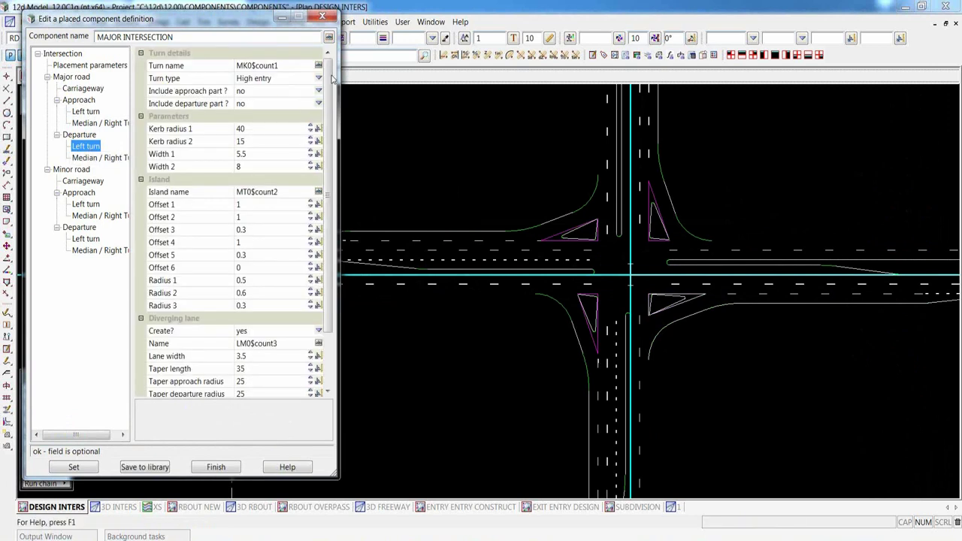
{"action": "left_click", "coordinate": [318, 78]}
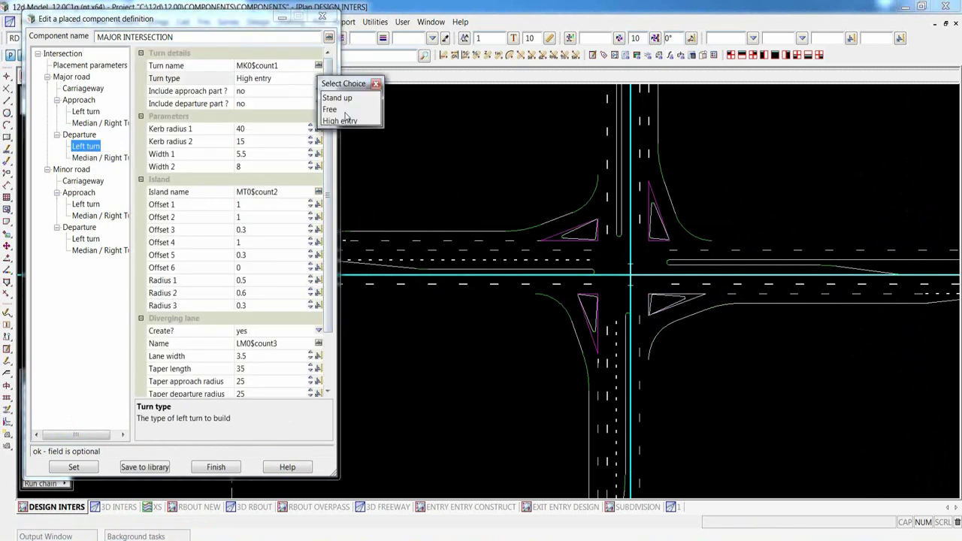
{"action": "left_click", "coordinate": [330, 109]}
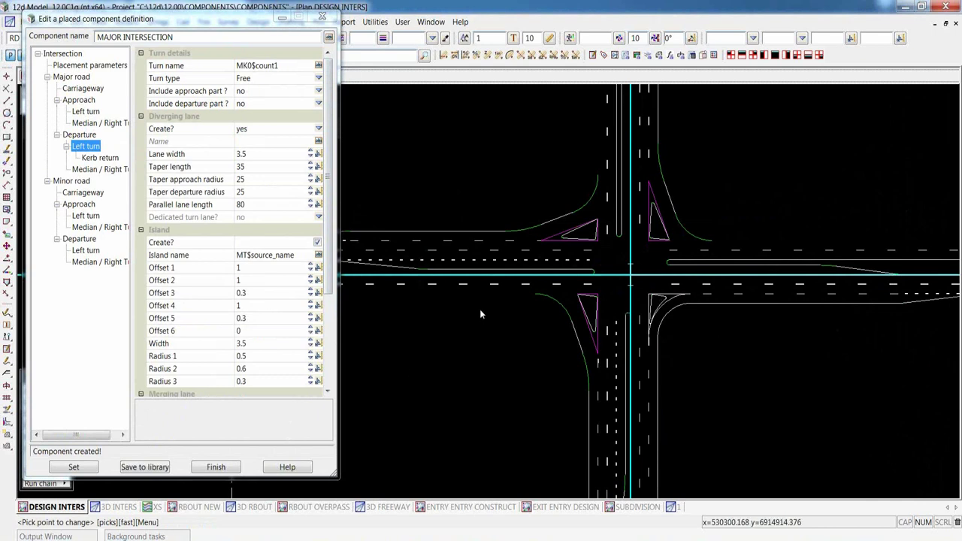
{"action": "left_click", "coordinate": [318, 78]}
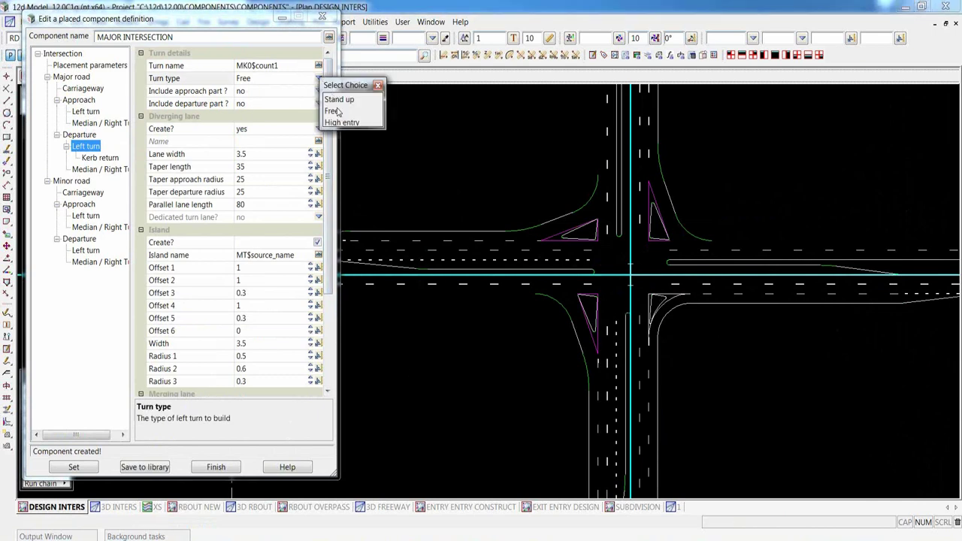
{"action": "left_click", "coordinate": [347, 101]}
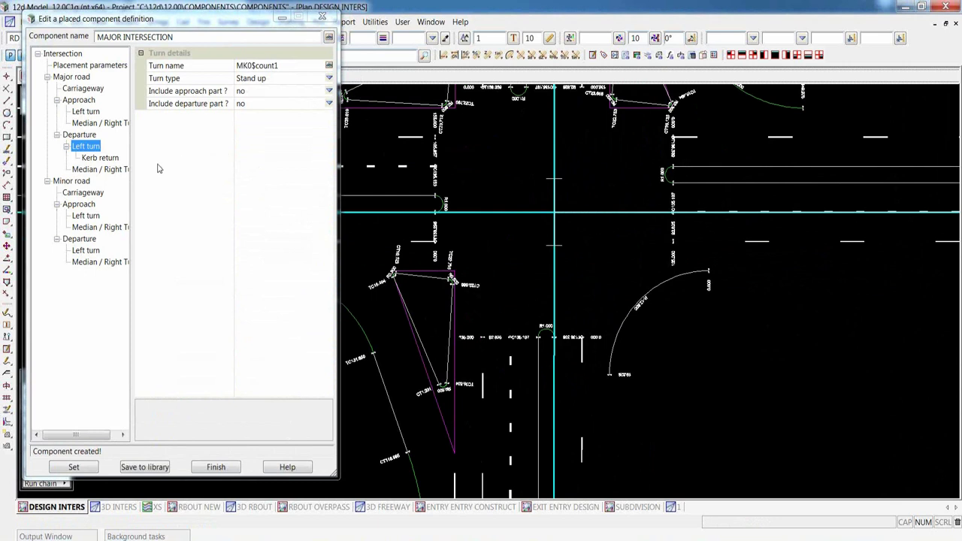
Raise the kerb return radius to 14.5 and try a Two Centred curve type
{"action": "left_click", "coordinate": [105, 157]}
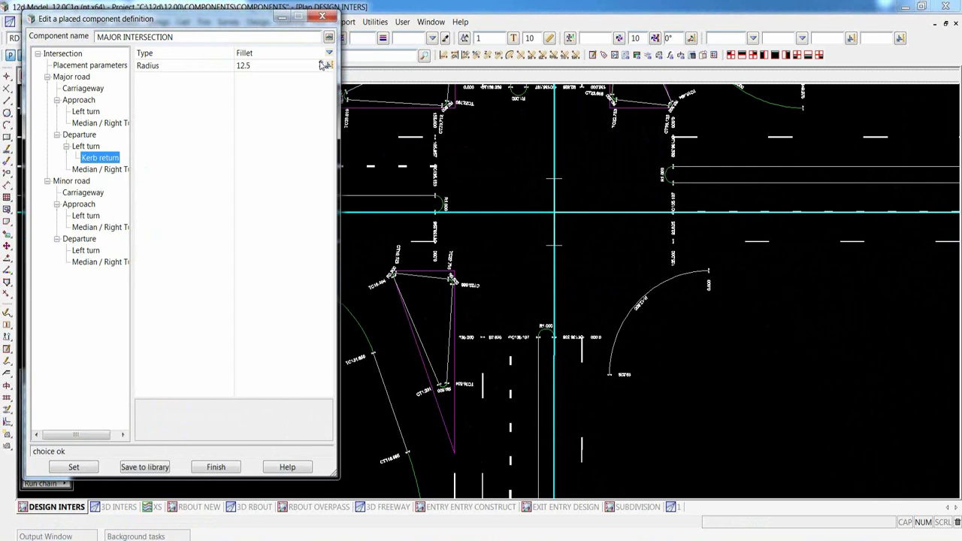
{"action": "left_click", "coordinate": [320, 63]}
{"action": "left_click", "coordinate": [321, 63]}
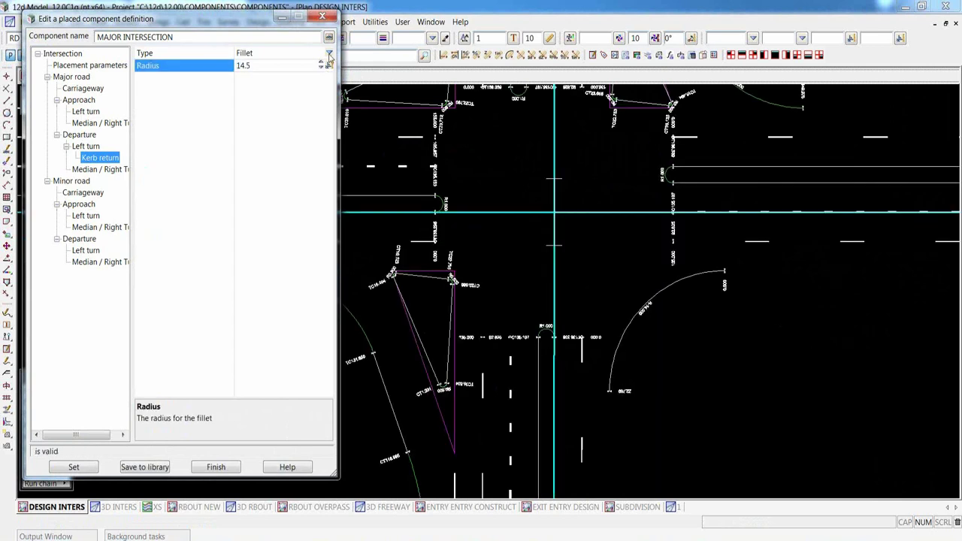
{"action": "left_click", "coordinate": [329, 55]}
{"action": "left_click", "coordinate": [357, 87]}
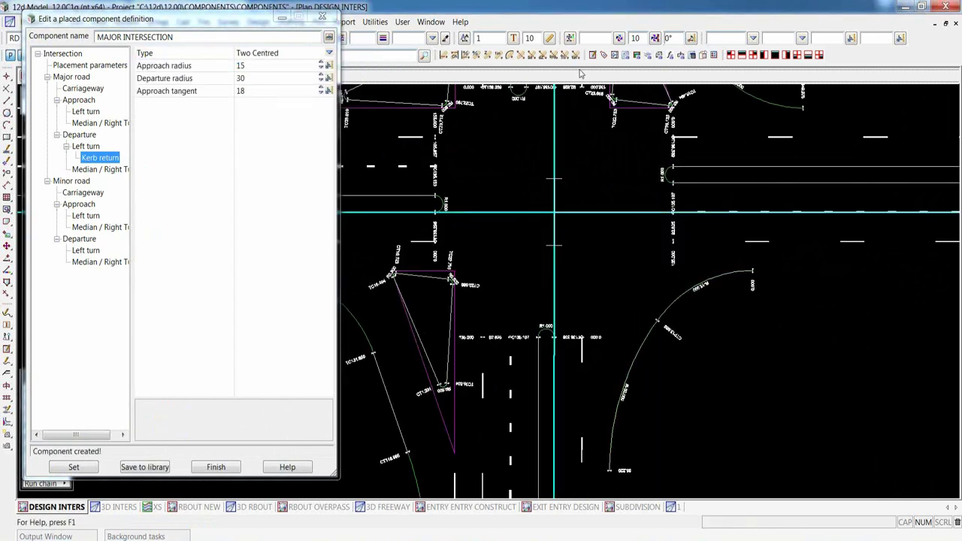
{"action": "scroll", "coordinate": [701, 384], "scroll_direction": "down", "scroll_amount": 1}
{"action": "scroll", "coordinate": [703, 389], "scroll_direction": "up", "scroll_amount": 3}
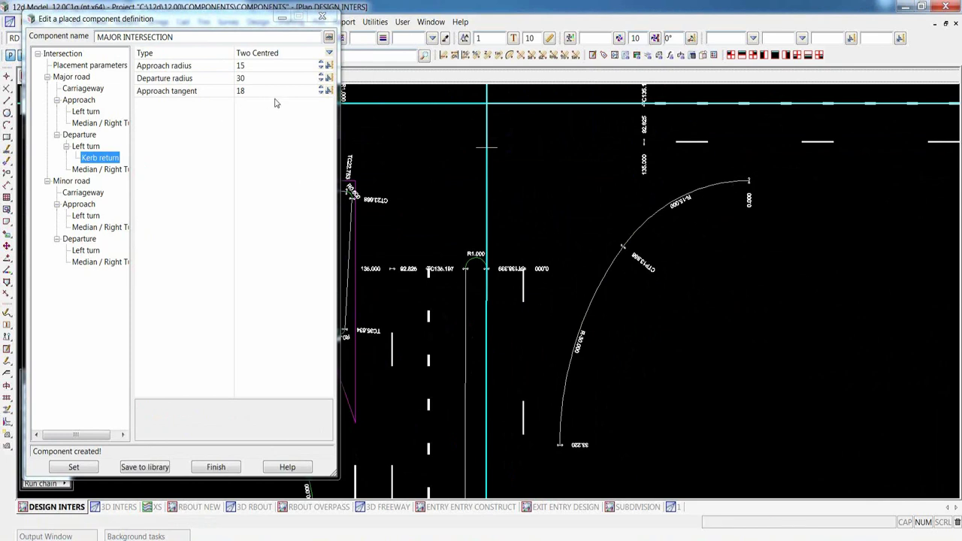
Adjust the approach tangent to 16, then revert the kerb return to a Fillet of radius 15
{"action": "left_click", "coordinate": [320, 93]}
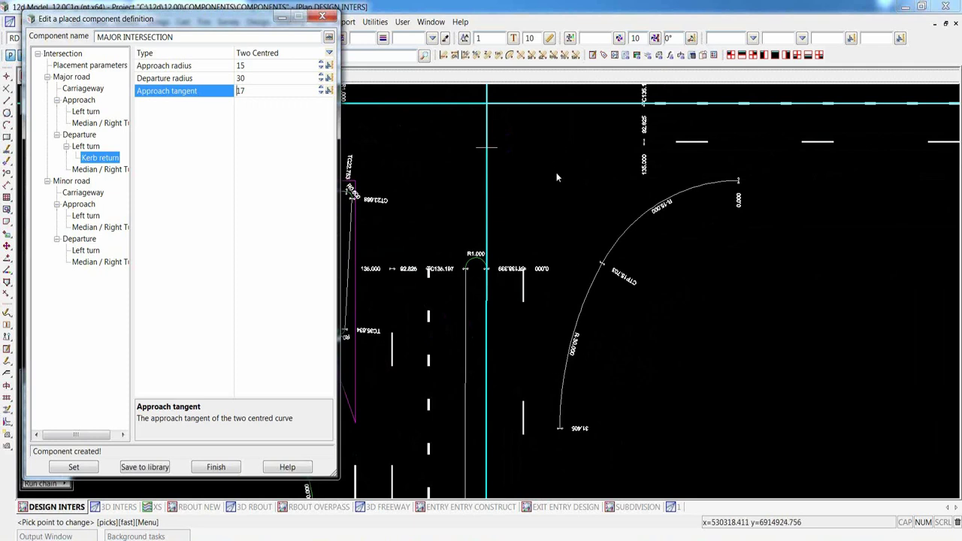
{"action": "left_click", "coordinate": [322, 94]}
{"action": "left_click", "coordinate": [322, 94]}
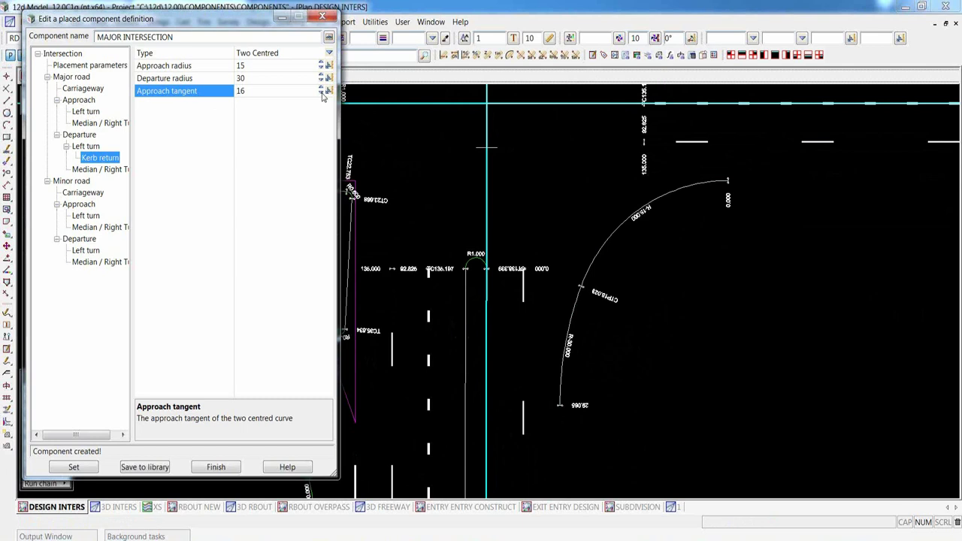
{"action": "left_click", "coordinate": [321, 94]}
{"action": "left_click", "coordinate": [321, 87]}
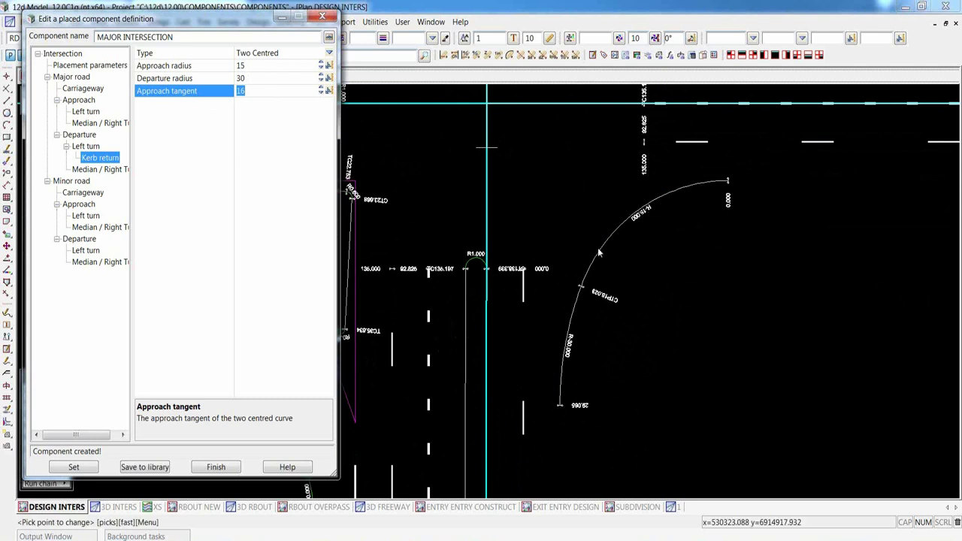
{"action": "left_click", "coordinate": [404, 74]}
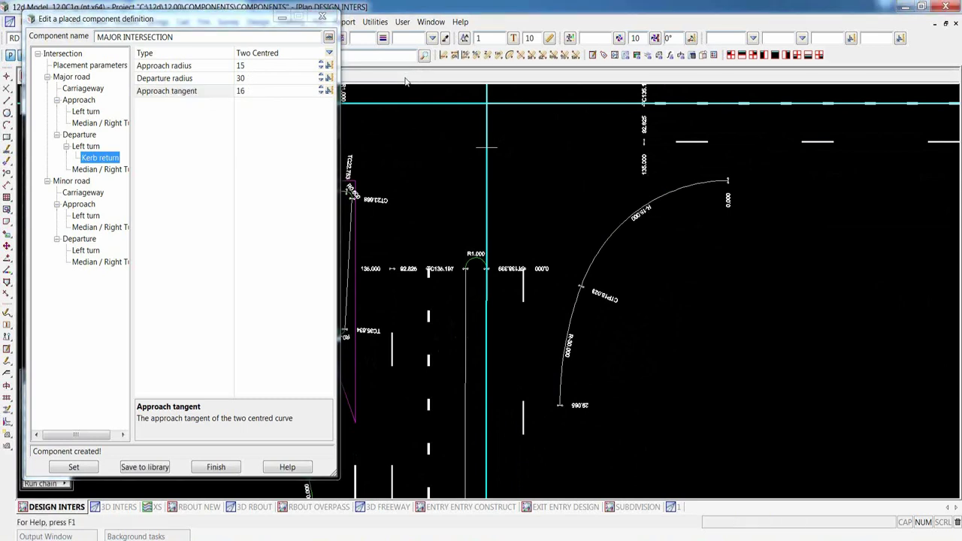
{"action": "left_click", "coordinate": [330, 54]}
{"action": "left_click", "coordinate": [353, 71]}
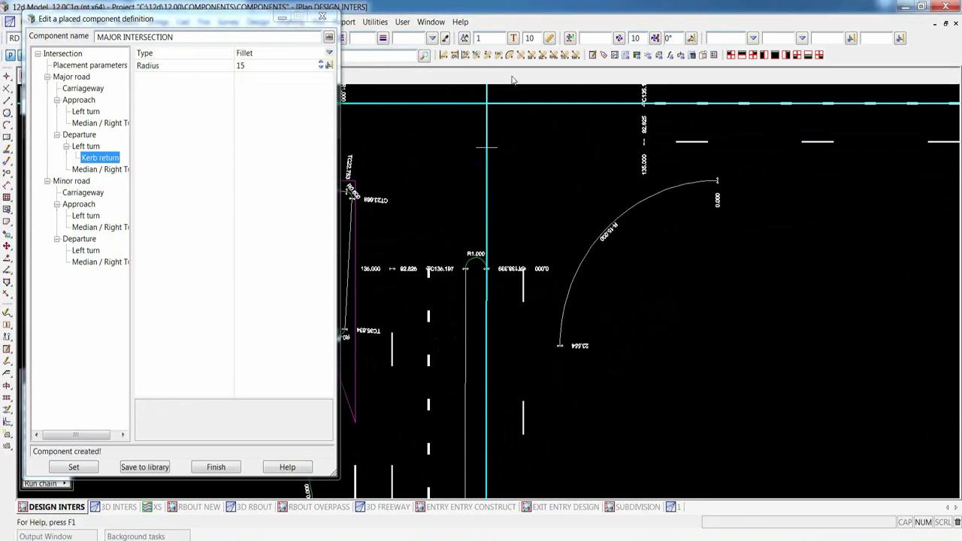
{"action": "scroll", "coordinate": [701, 273], "scroll_direction": "down", "scroll_amount": 3}
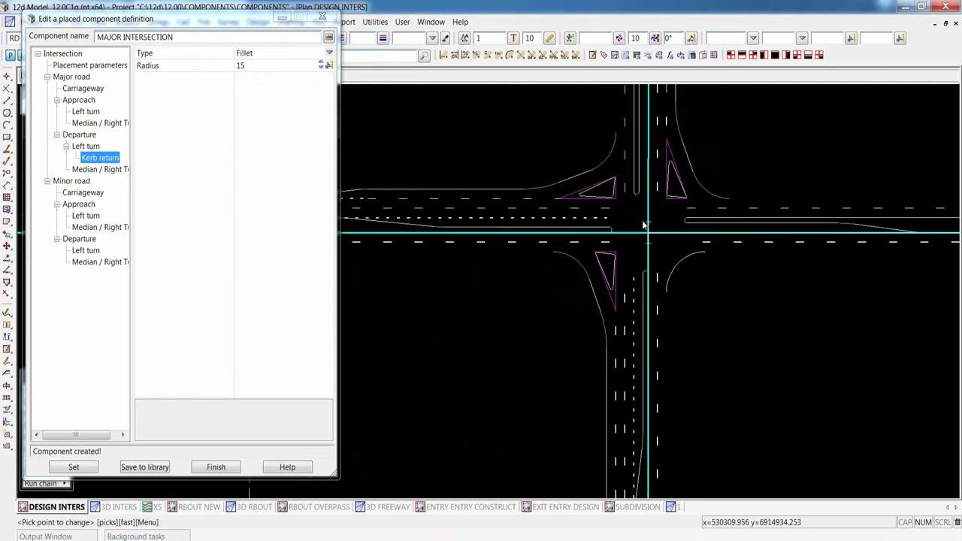
{"action": "scroll", "coordinate": [607, 239], "scroll_direction": "down", "scroll_amount": 2}
{"action": "scroll", "coordinate": [590, 161], "scroll_direction": "up", "scroll_amount": 1}
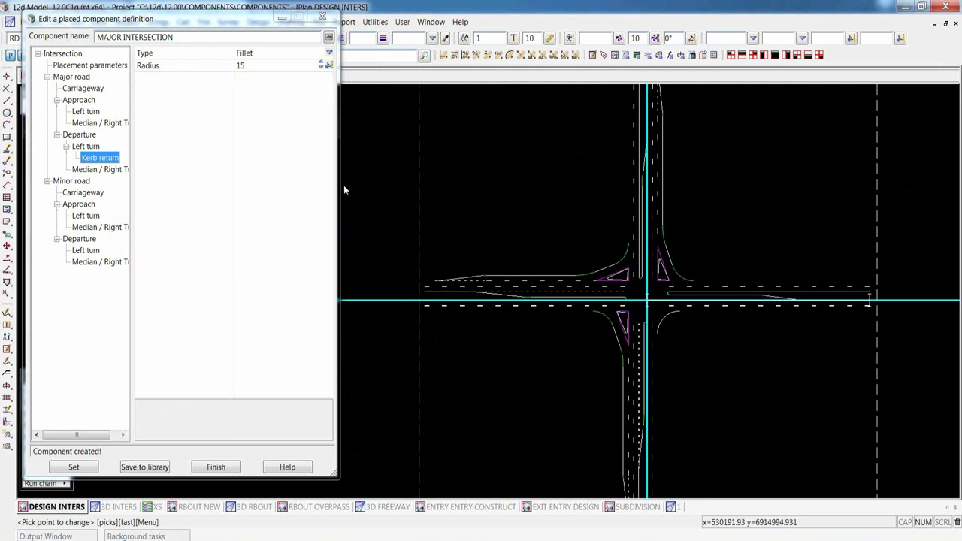
Remove the minor road median and reduce both its sides to one lane
{"action": "left_click", "coordinate": [83, 193]}
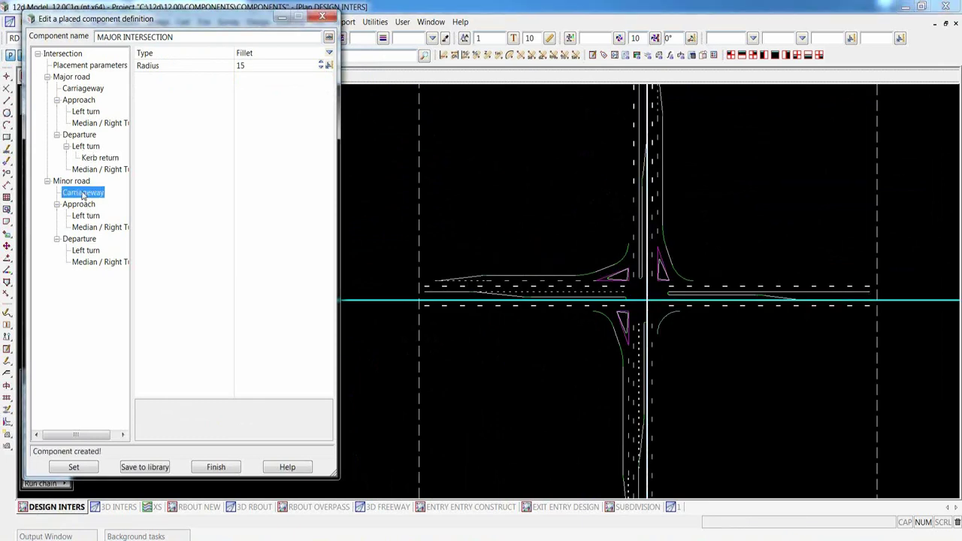
{"action": "left_click", "coordinate": [229, 120]}
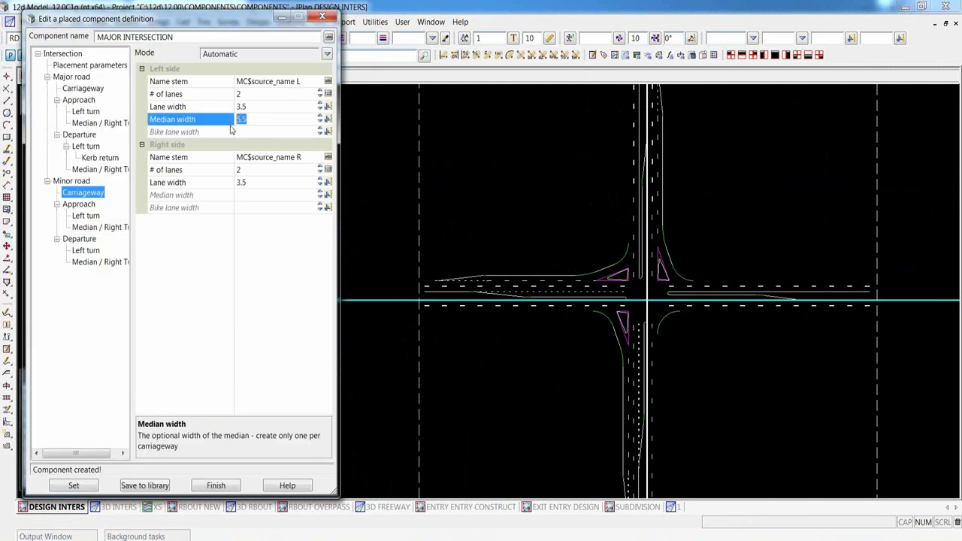
{"action": "key", "text": "Delete"}
{"action": "key", "text": "Return"}
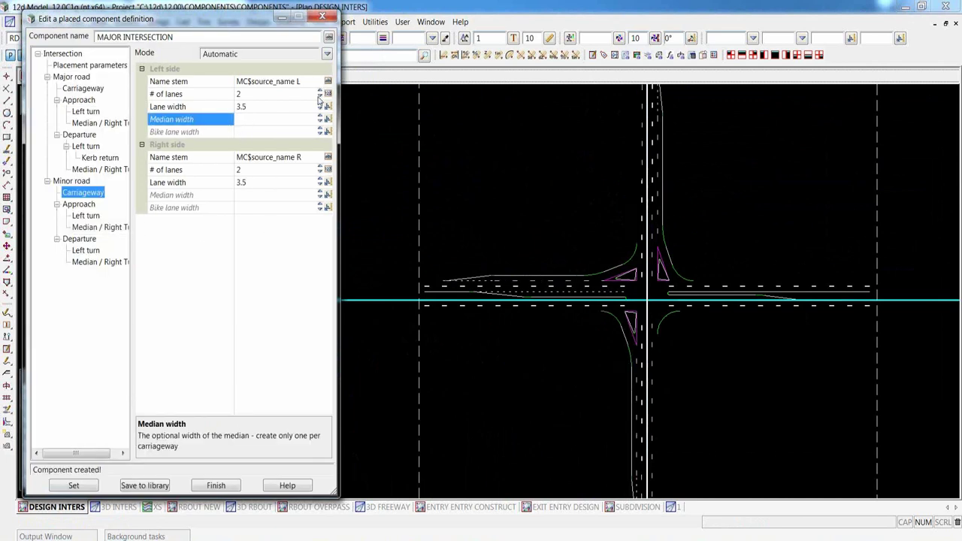
{"action": "left_click", "coordinate": [319, 97]}
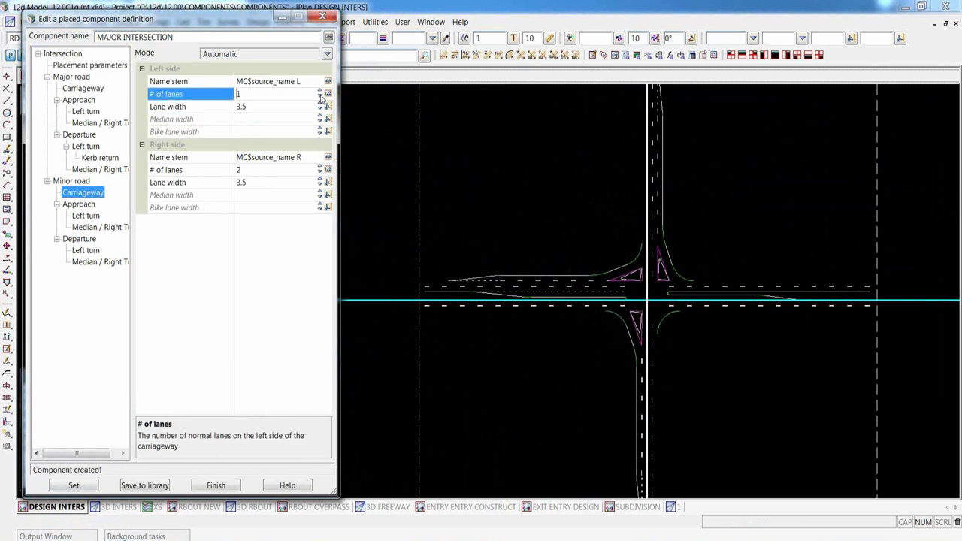
{"action": "left_click", "coordinate": [319, 172]}
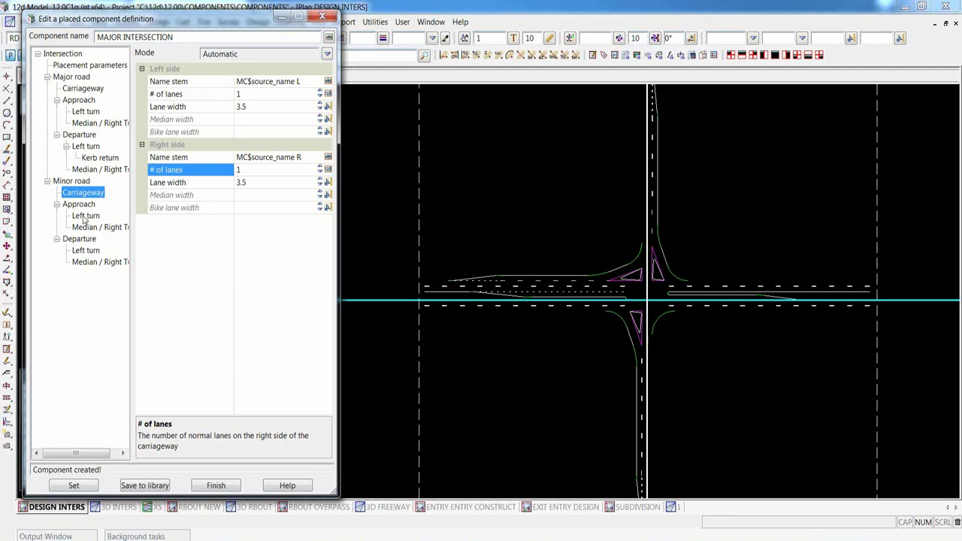
Set Create? to no for the minor approach and departure left-turn diverging lanes, then Set
{"action": "left_click", "coordinate": [85, 216]}
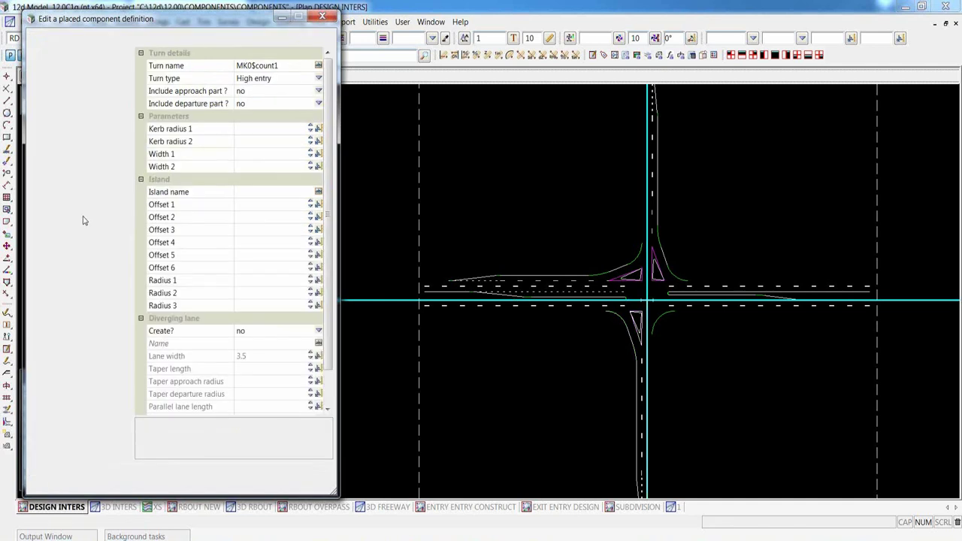
{"action": "left_click", "coordinate": [319, 332]}
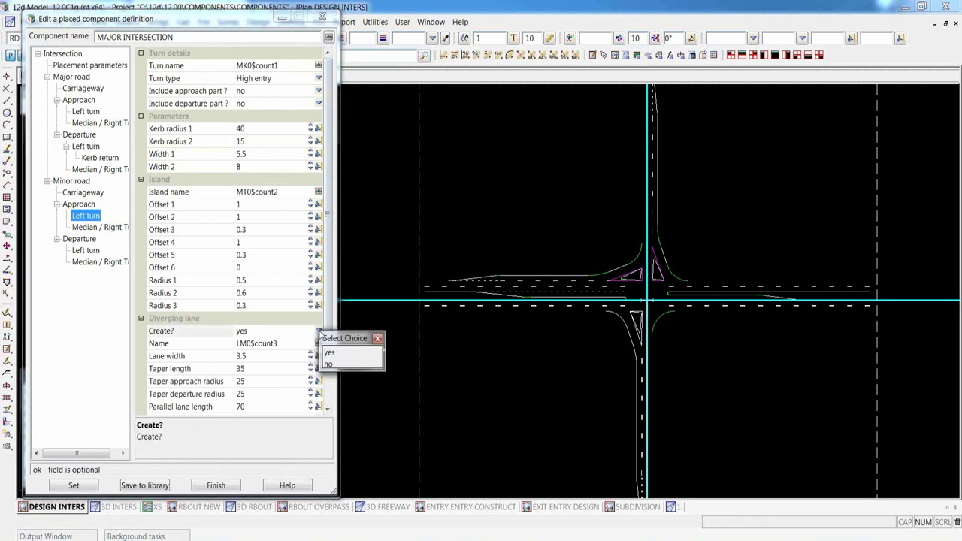
{"action": "left_click", "coordinate": [328, 363]}
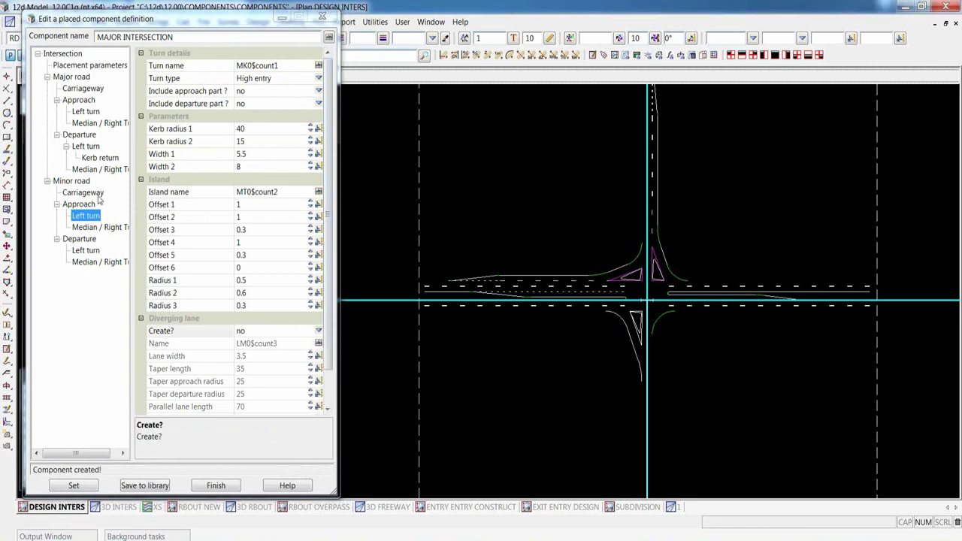
{"action": "left_click", "coordinate": [85, 251]}
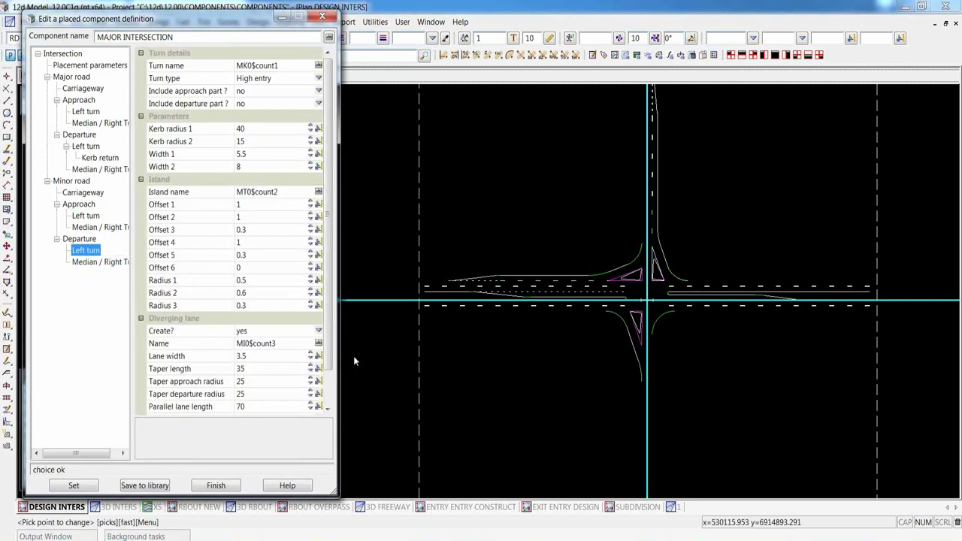
{"action": "left_click", "coordinate": [320, 332]}
{"action": "left_click", "coordinate": [328, 364]}
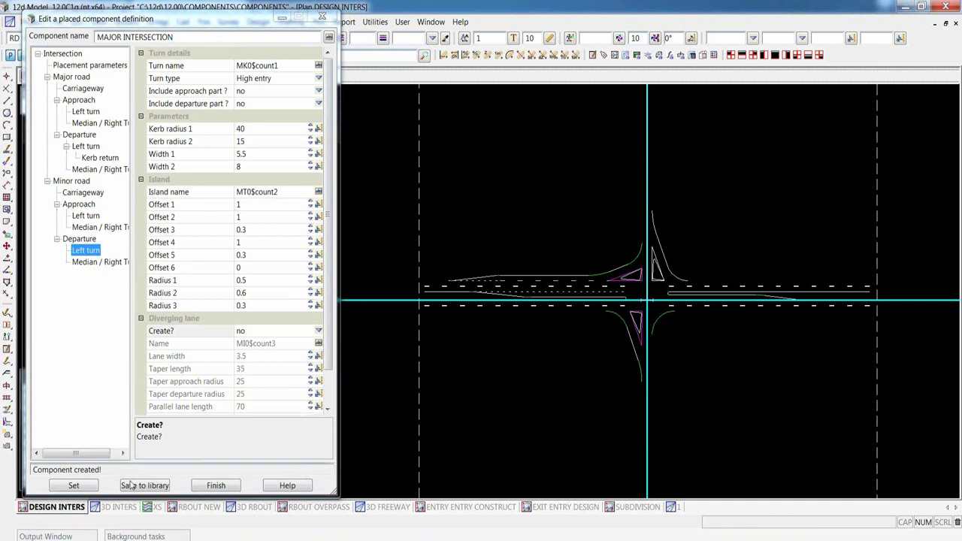
{"action": "left_click", "coordinate": [76, 486]}
Finish the definition edit and show ALIGNMENT INTERS in place of the other alignment model
{"action": "left_click", "coordinate": [217, 485]}
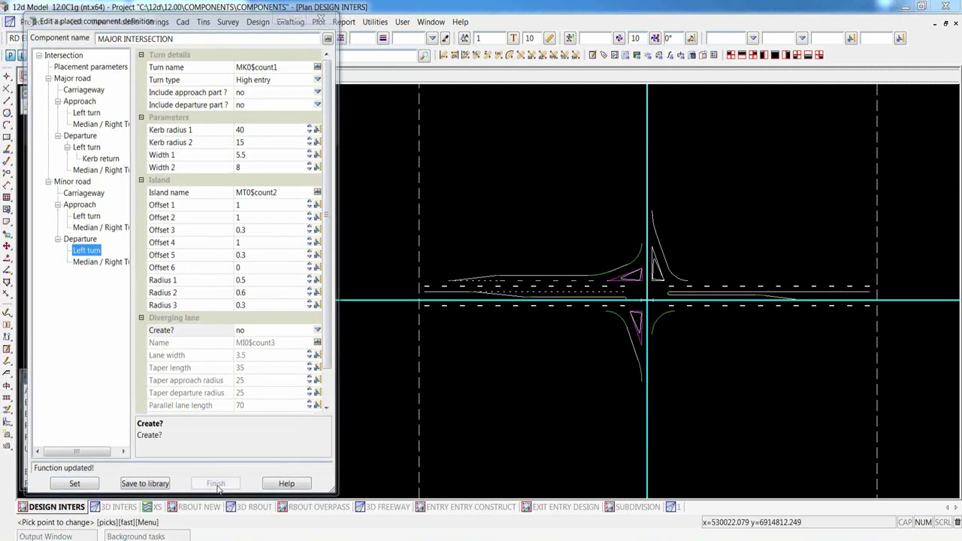
{"action": "scroll", "coordinate": [673, 336], "scroll_direction": "down", "scroll_amount": 2}
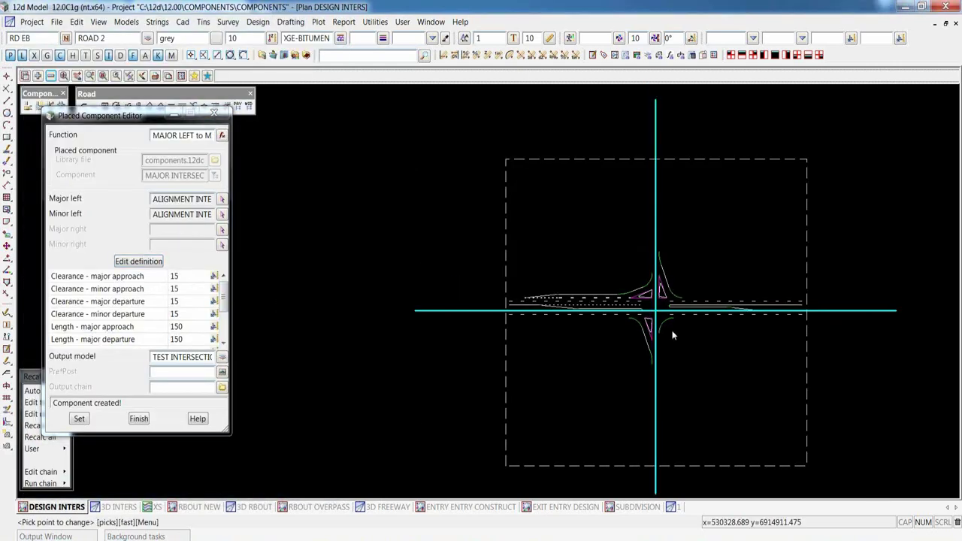
{"action": "scroll", "coordinate": [673, 335], "scroll_direction": "up", "scroll_amount": 1}
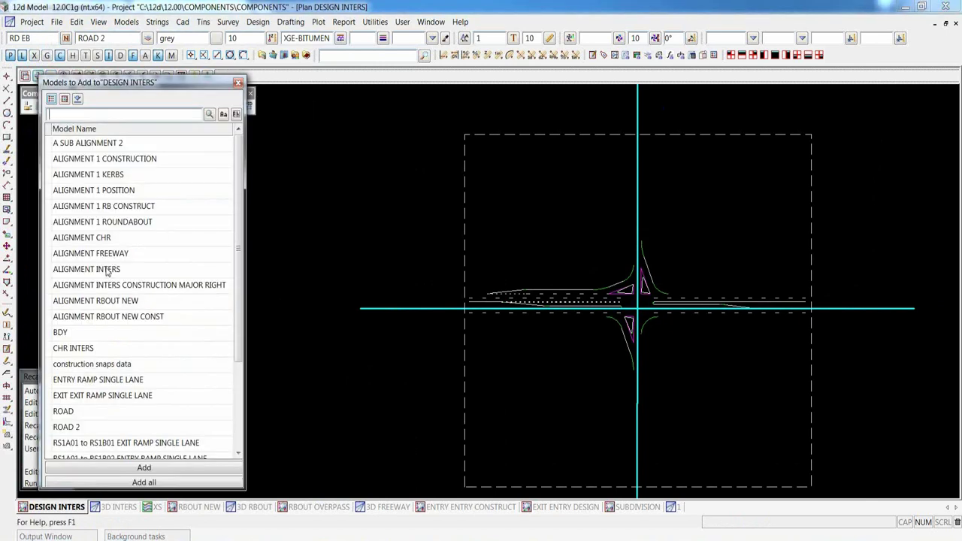
{"action": "double_click", "coordinate": [108, 269]}
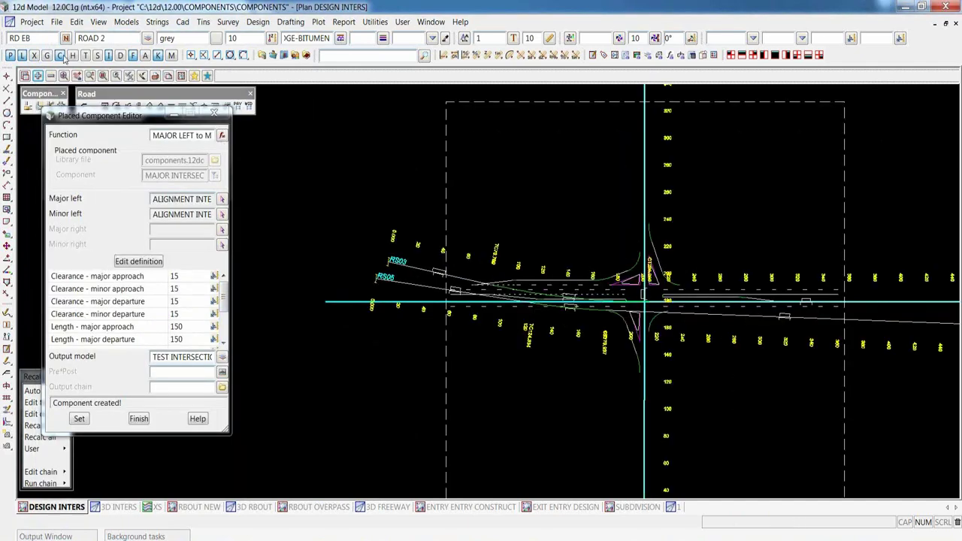
{"action": "left_click", "coordinate": [51, 76]}
{"action": "double_click", "coordinate": [139, 161]}
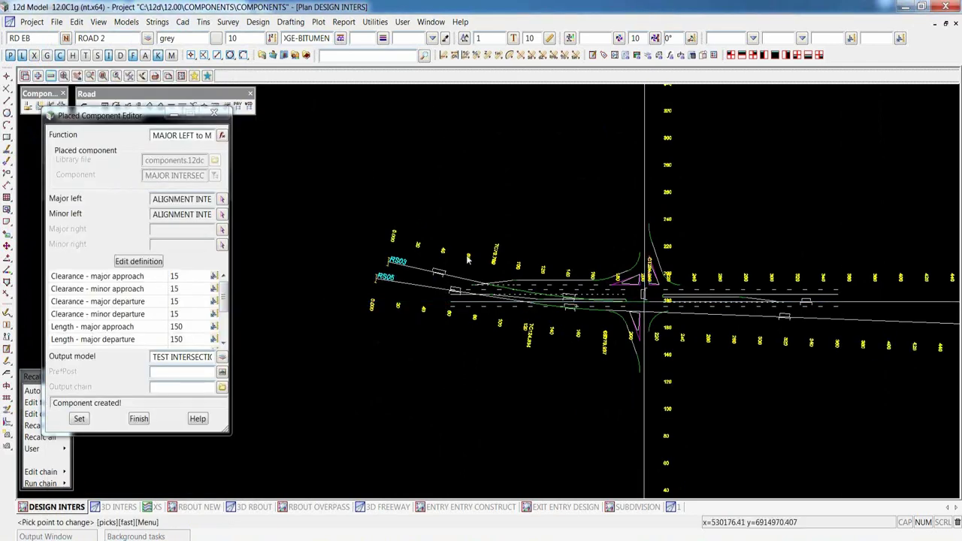
{"action": "scroll", "coordinate": [468, 258], "scroll_direction": "down", "scroll_amount": 1}
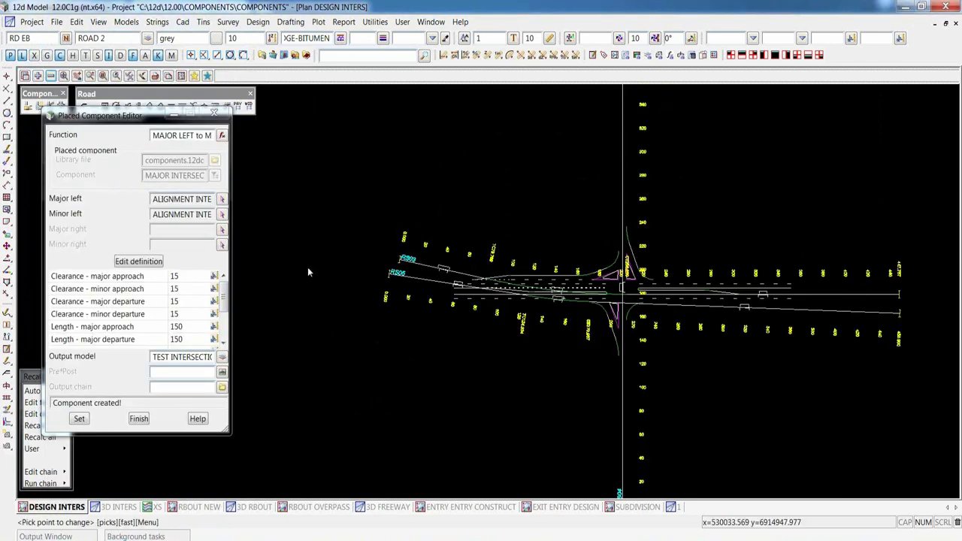
Pick RS03 as the major left and RS04 as the minor left alignment, then Set
{"action": "left_click", "coordinate": [223, 200]}
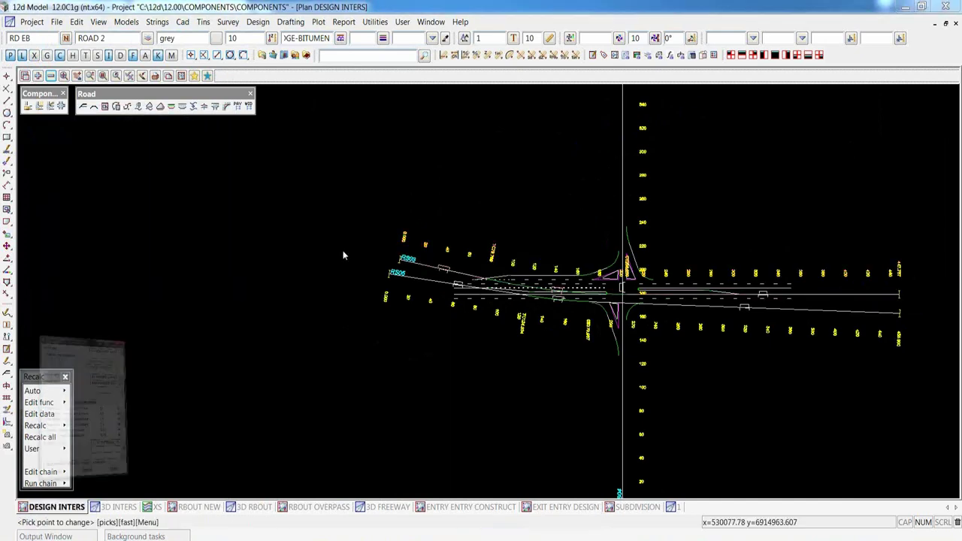
{"action": "left_click", "coordinate": [240, 234]}
{"action": "left_click", "coordinate": [622, 175]}
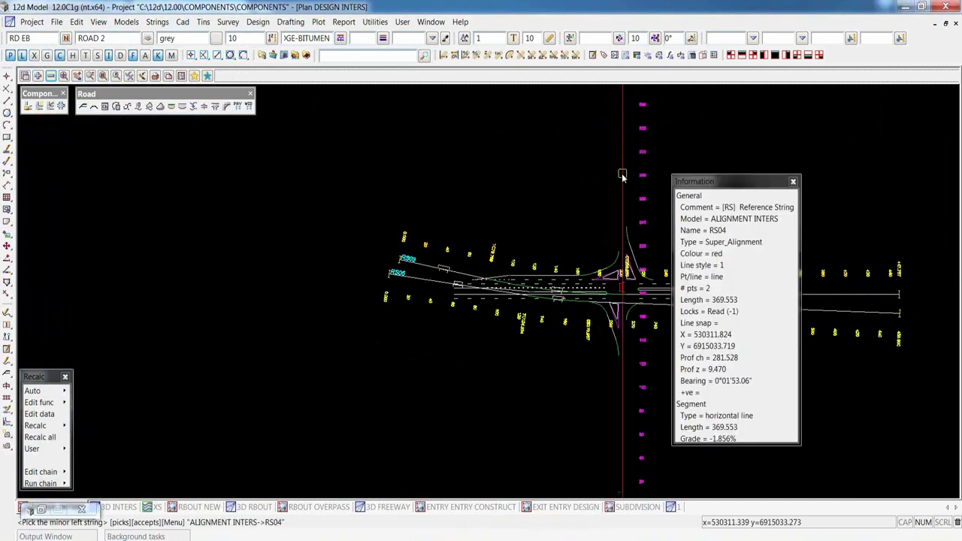
{"action": "middle_click", "coordinate": [622, 175]}
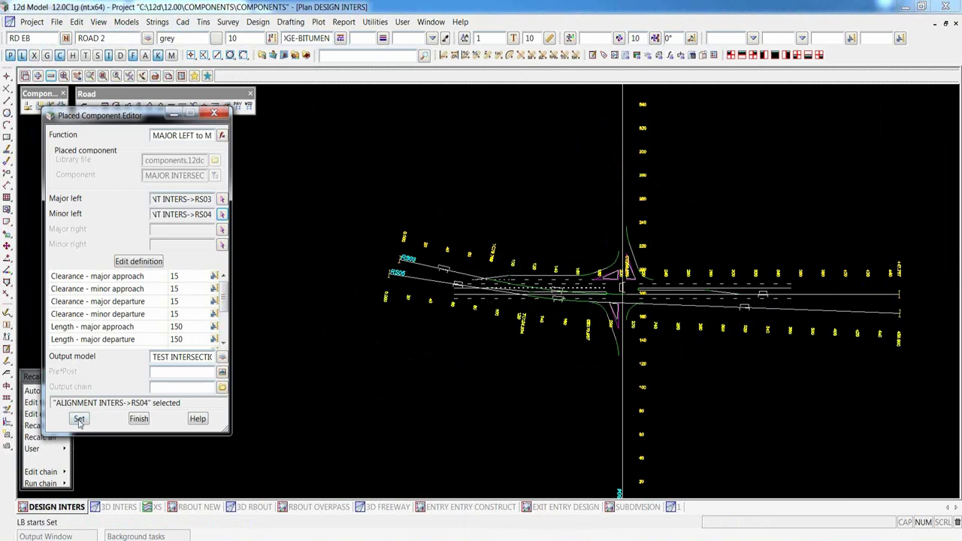
{"action": "left_click", "coordinate": [79, 420]}
{"action": "scroll", "coordinate": [576, 308], "scroll_direction": "up", "scroll_amount": 5}
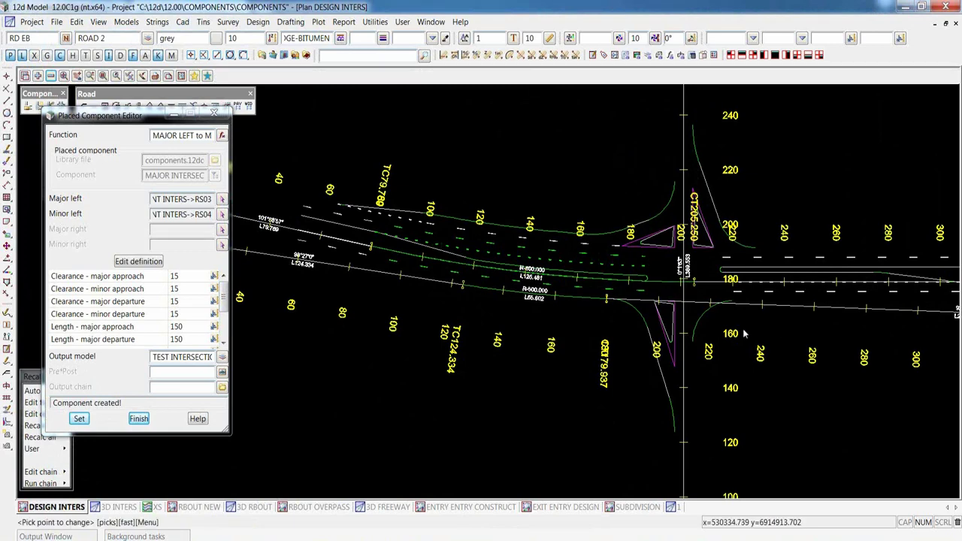
{"action": "scroll", "coordinate": [743, 334], "scroll_direction": "down", "scroll_amount": 2}
{"action": "scroll", "coordinate": [744, 334], "scroll_direction": "up", "scroll_amount": 2}
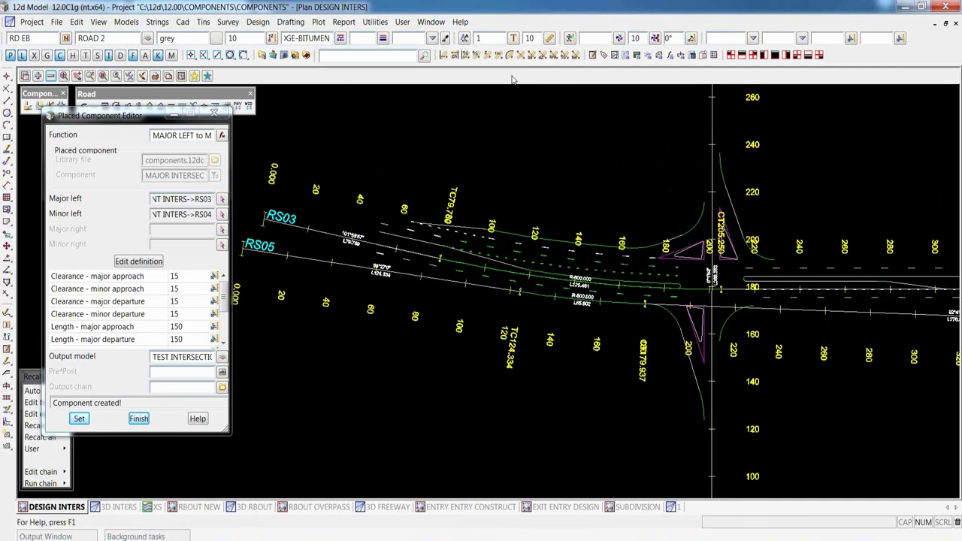
{"action": "scroll", "coordinate": [506, 262], "scroll_direction": "down", "scroll_amount": 2}
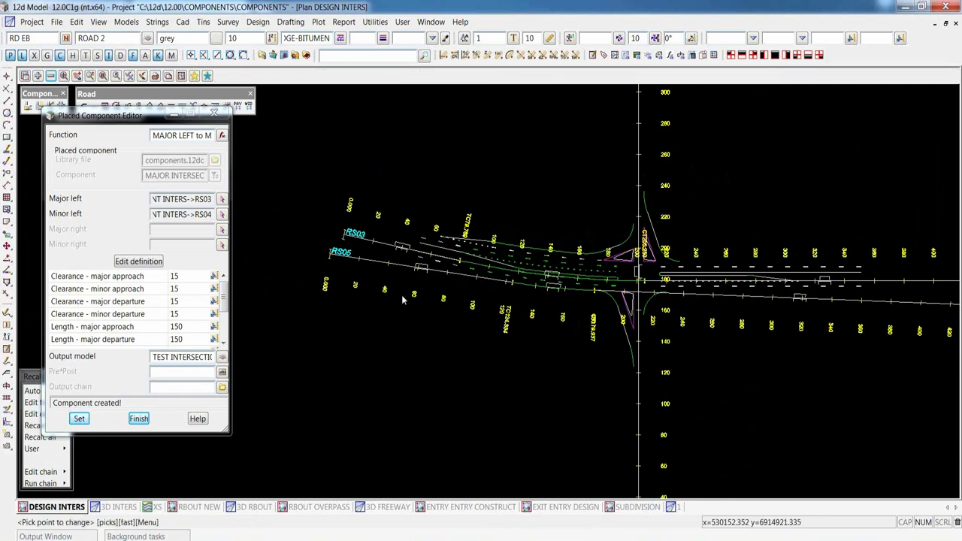
{"action": "scroll", "coordinate": [422, 269], "scroll_direction": "up", "scroll_amount": 2}
{"action": "scroll", "coordinate": [423, 269], "scroll_direction": "up", "scroll_amount": 1}
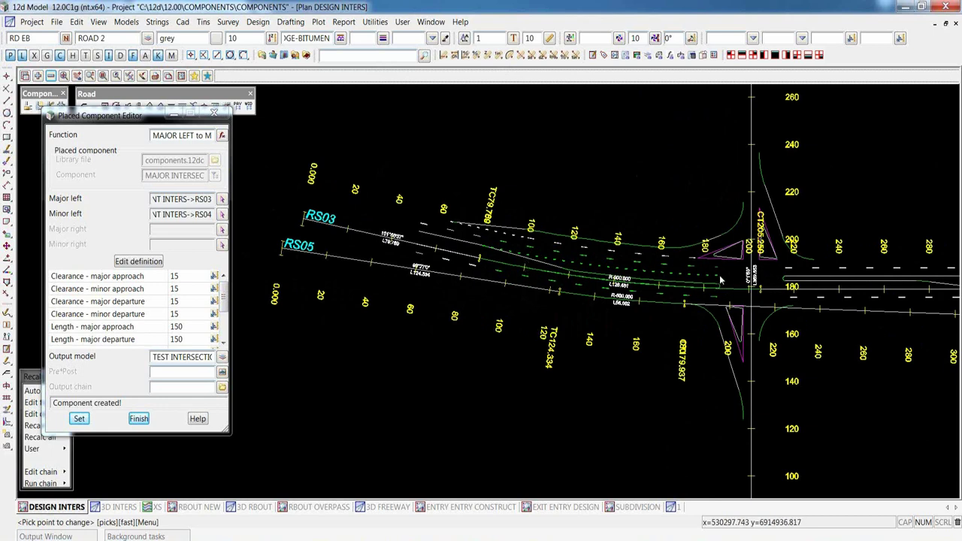
Pick RS05 as the major right alignment, rebuild with Set, and Finish the editor
{"action": "left_click", "coordinate": [222, 230]}
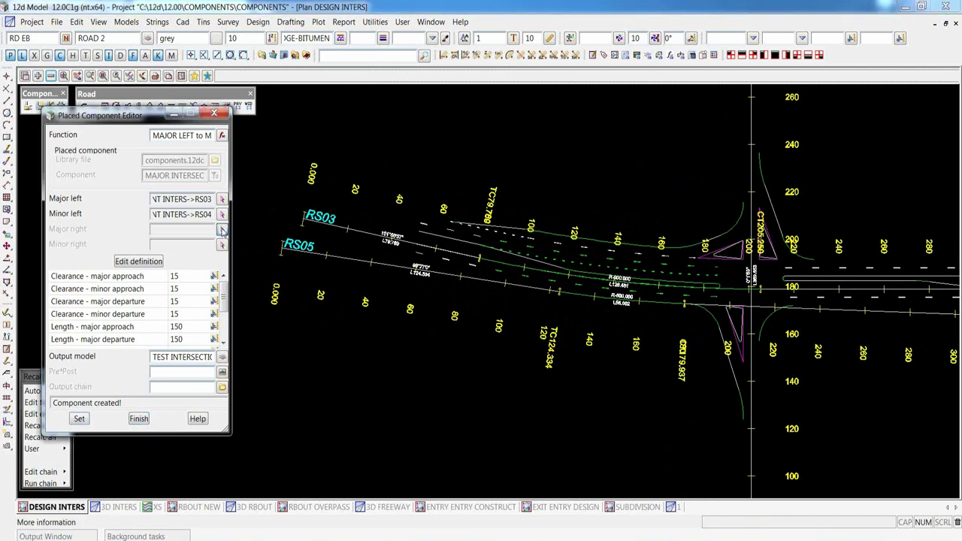
{"action": "left_click", "coordinate": [406, 263]}
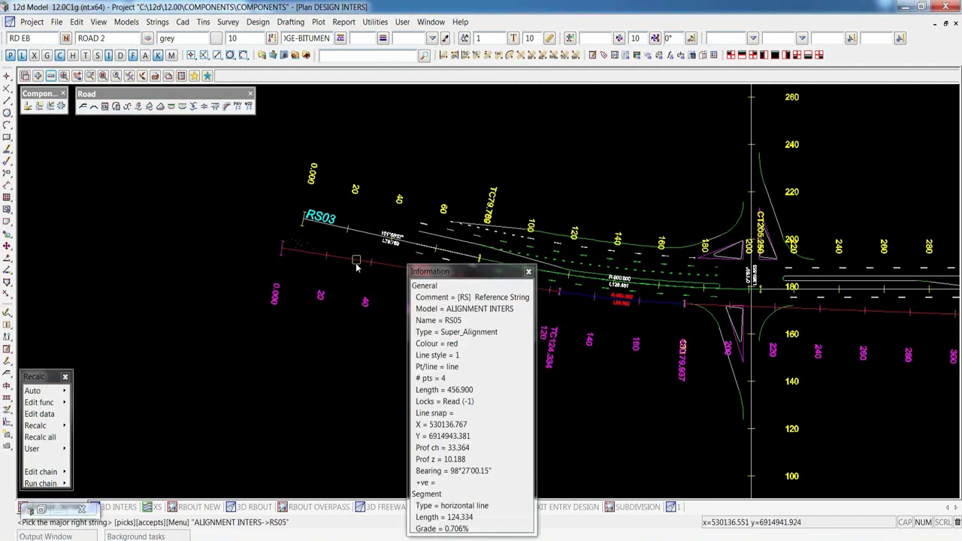
{"action": "left_click", "coordinate": [406, 263]}
{"action": "left_click", "coordinate": [88, 420]}
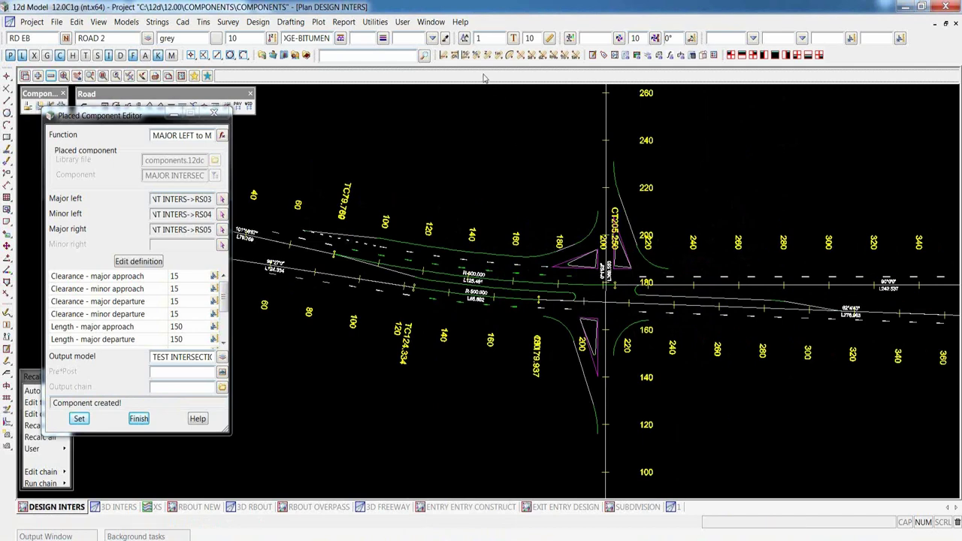
{"action": "scroll", "coordinate": [540, 237], "scroll_direction": "down", "scroll_amount": 3}
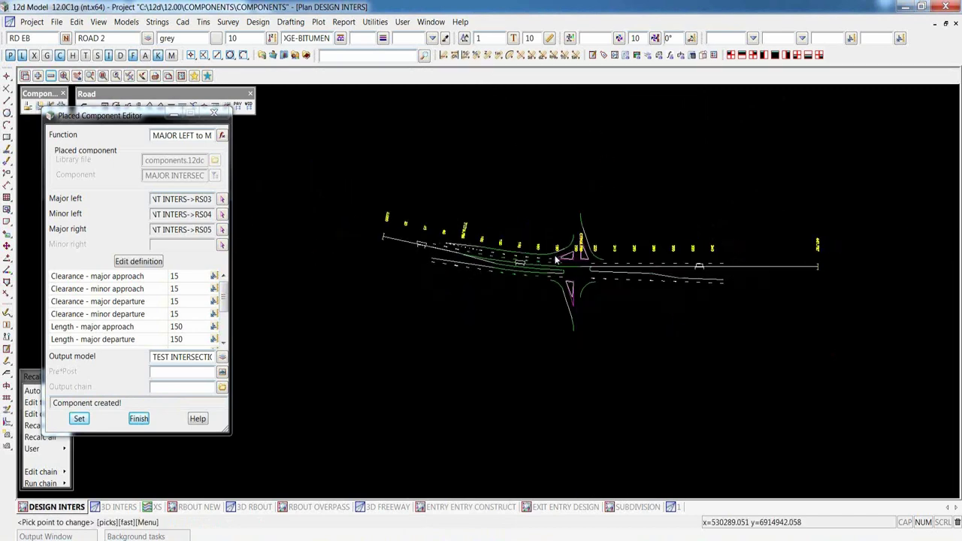
{"action": "scroll", "coordinate": [539, 237], "scroll_direction": "up", "scroll_amount": 1}
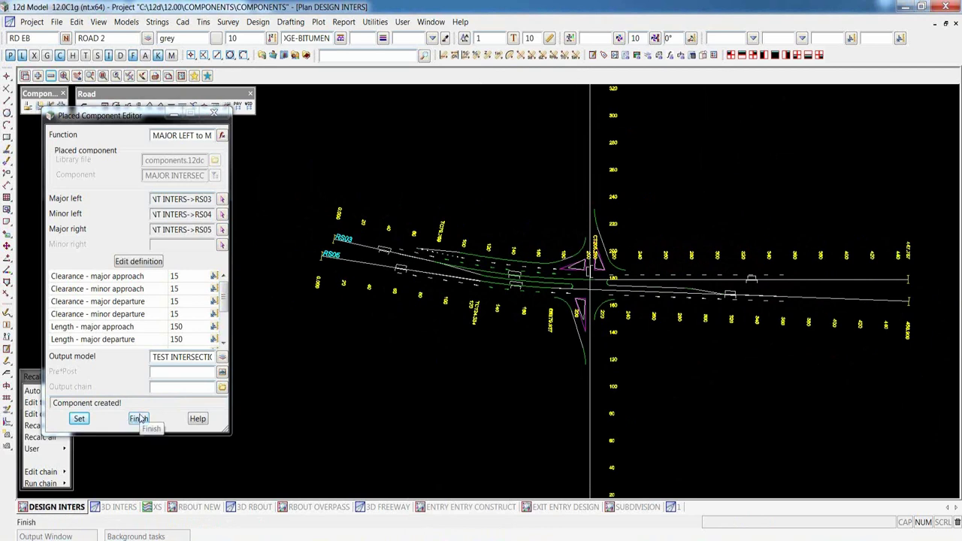
{"action": "left_click", "coordinate": [139, 420]}
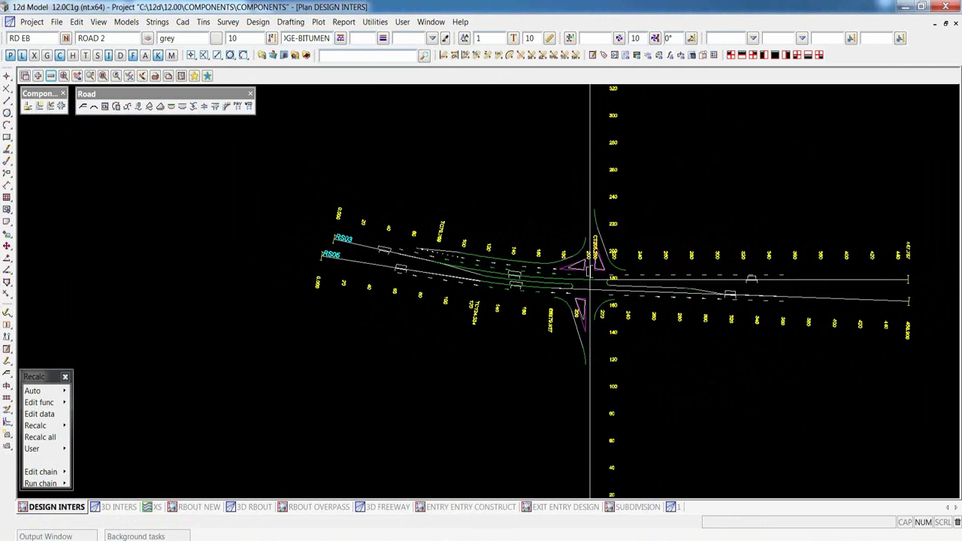
Switch to the RBOUT NEW junction plan, redraw it, and start the Place component tool
{"action": "left_click", "coordinate": [209, 509]}
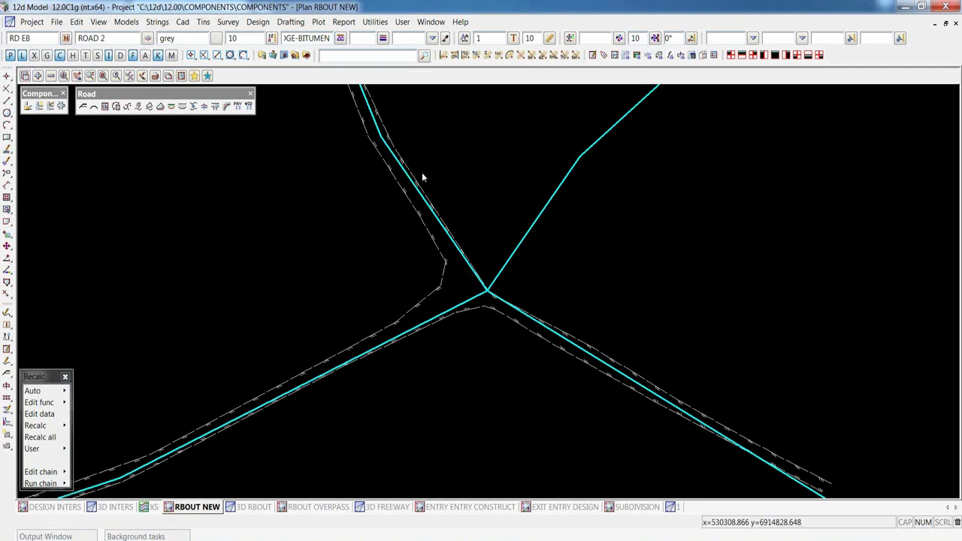
{"action": "left_click", "coordinate": [534, 357]}
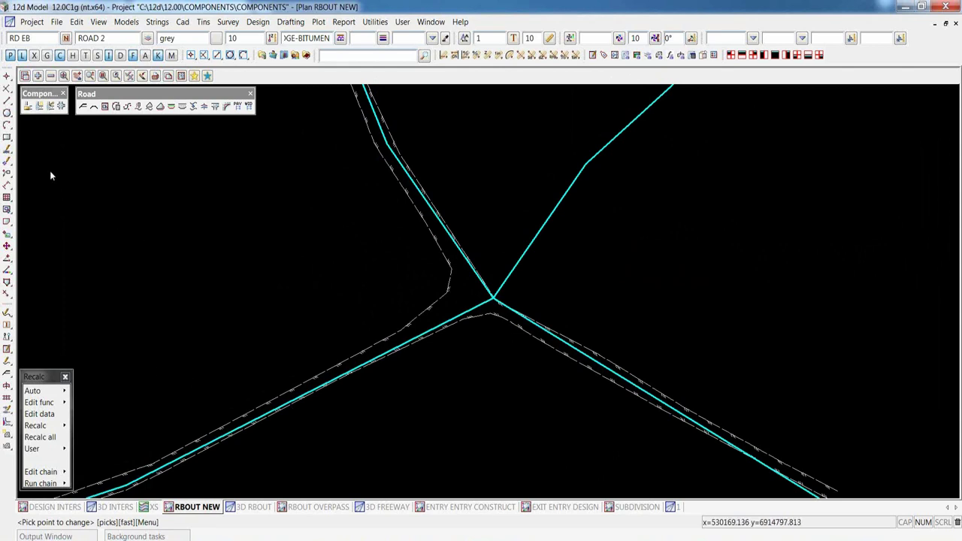
{"action": "left_click", "coordinate": [39, 105]}
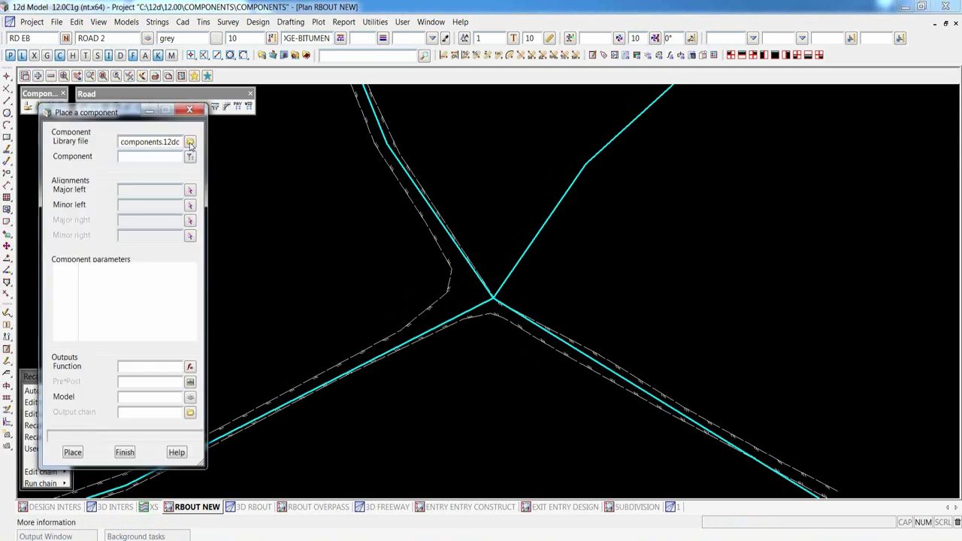
Choose the MINOR ROUNDABOUT component and pick the major and minor road alignments
{"action": "left_click", "coordinate": [190, 156]}
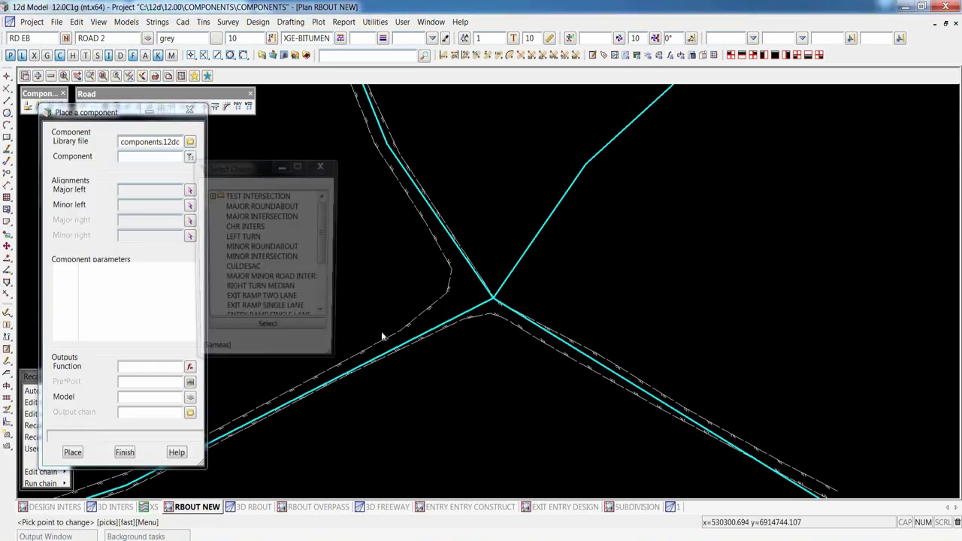
{"action": "left_click", "coordinate": [263, 248]}
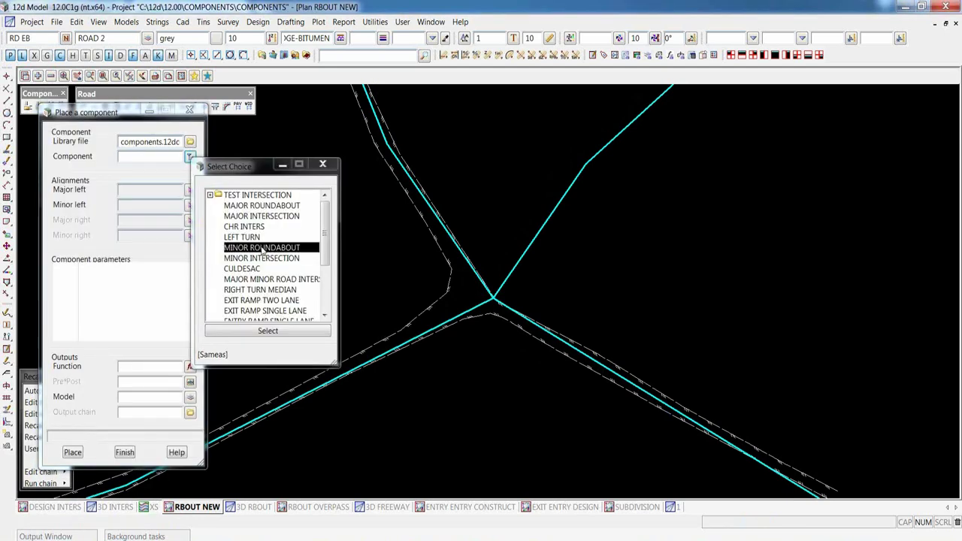
{"action": "left_click", "coordinate": [267, 331]}
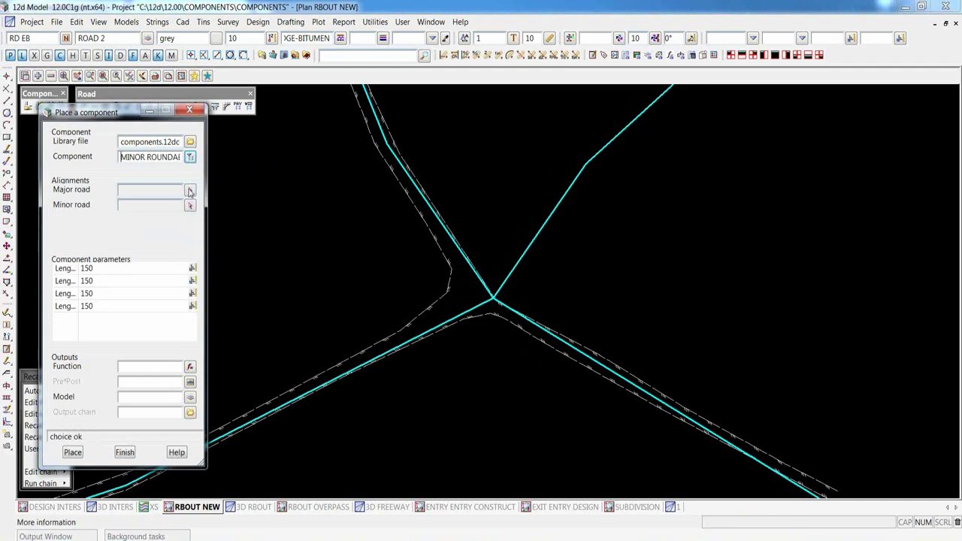
{"action": "left_click", "coordinate": [190, 192]}
{"action": "left_click", "coordinate": [463, 312]}
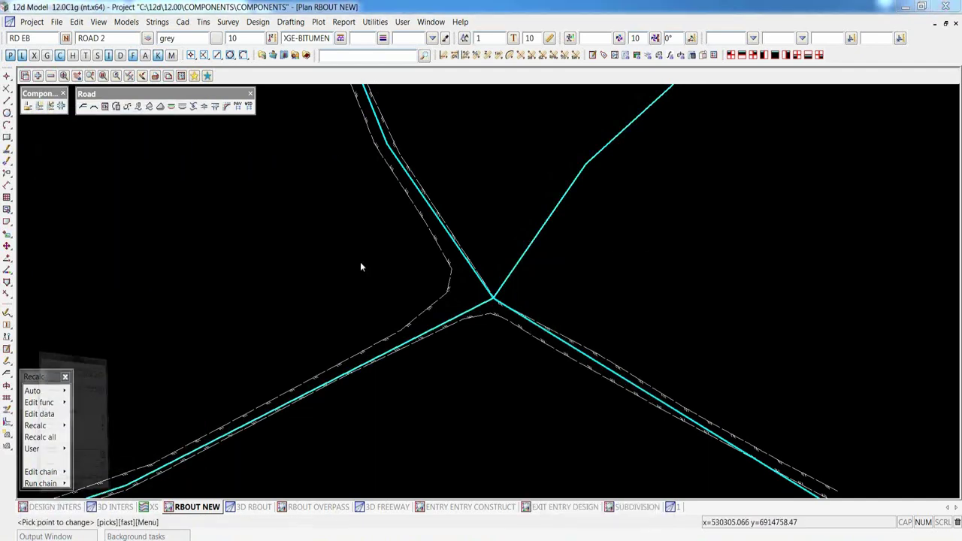
{"action": "middle_click", "coordinate": [360, 267]}
{"action": "left_click", "coordinate": [191, 206]}
{"action": "left_click", "coordinate": [484, 286]}
{"action": "middle_click", "coordinate": [476, 280]}
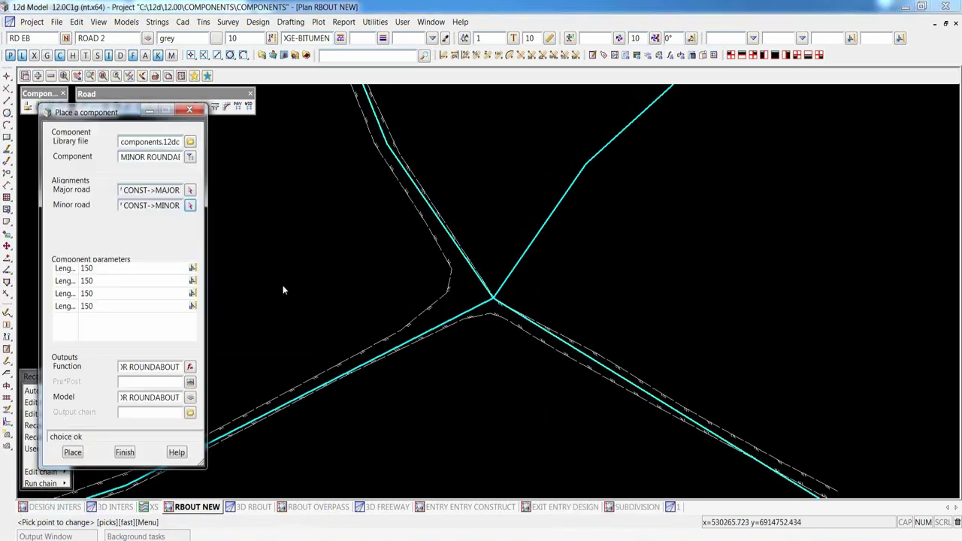
Set all four length parameters to 100
{"action": "left_click", "coordinate": [97, 273]}
{"action": "left_click", "coordinate": [96, 272]}
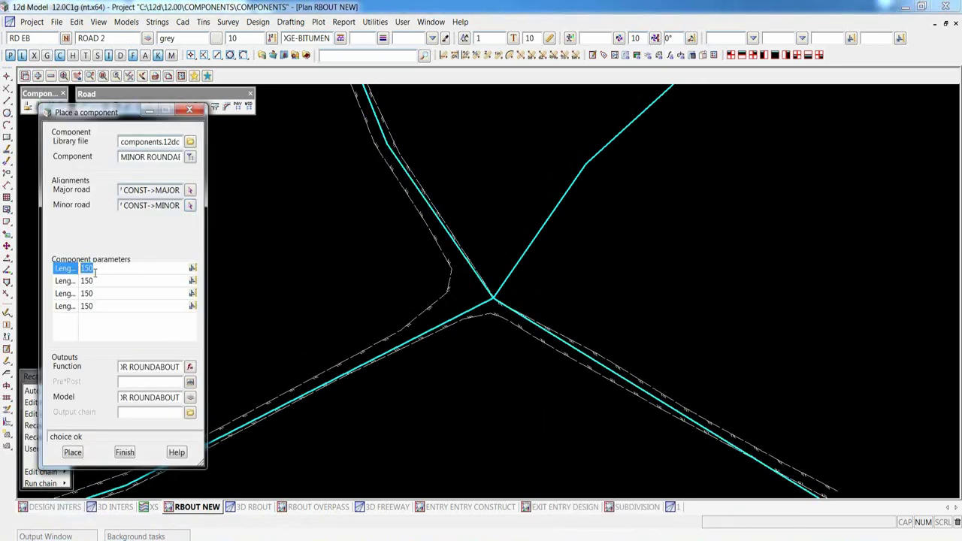
{"action": "type", "text": "100"}
{"action": "key", "text": "Return"}
{"action": "type", "text": "100"}
{"action": "key", "text": "Return"}
{"action": "type", "text": "1"}
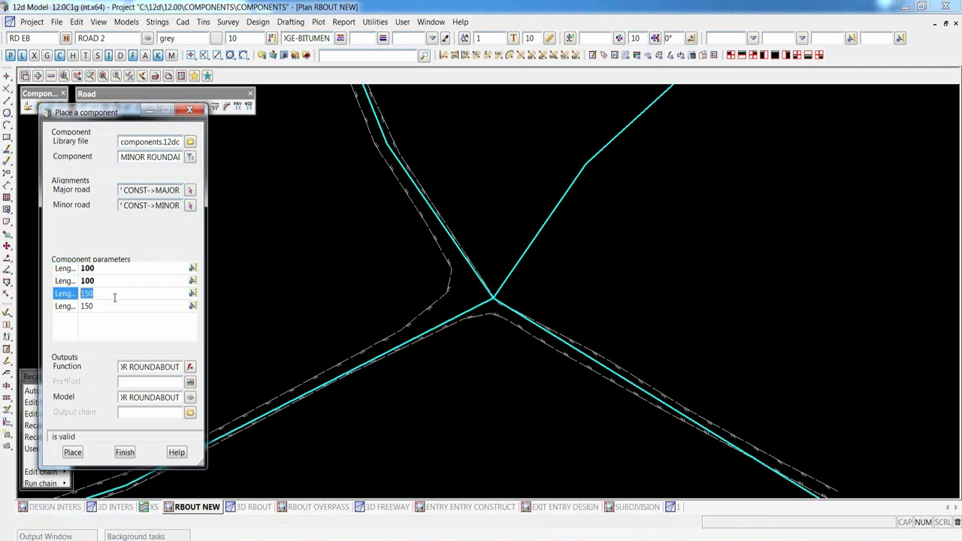
{"action": "type", "text": "00"}
{"action": "key", "text": "Return"}
{"action": "type", "text": "100"}
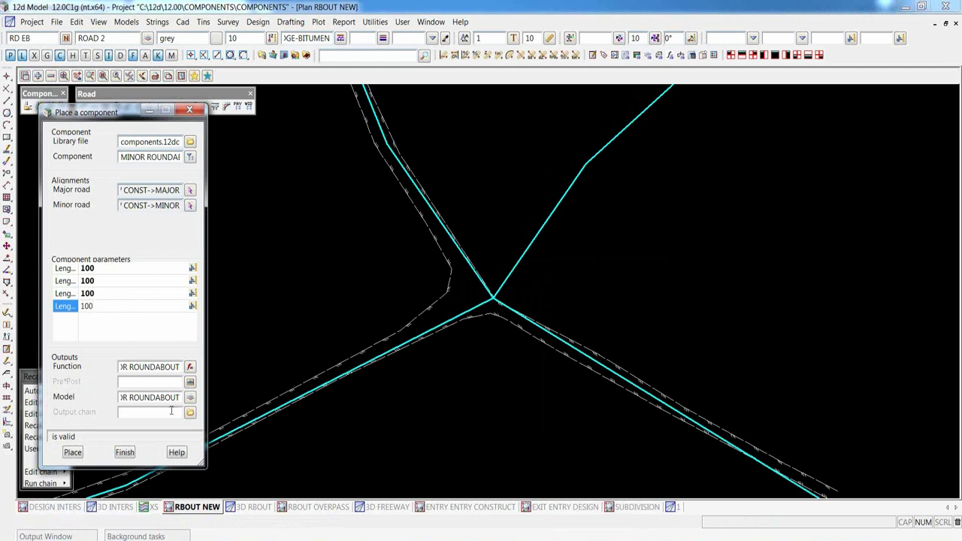
{"action": "key", "text": "Return"}
Choose TEST ROUNDABOUT as the output model and place the component
{"action": "left_click", "coordinate": [191, 399]}
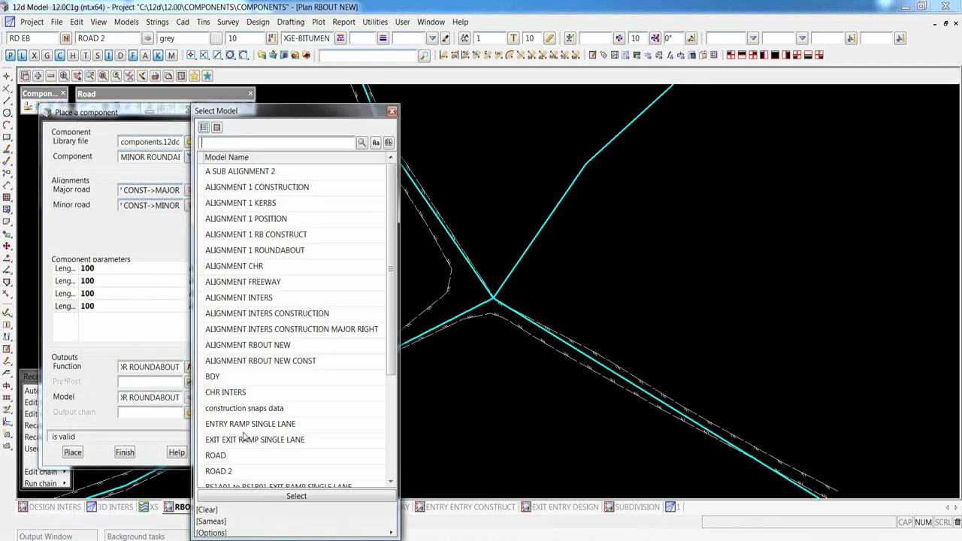
{"action": "left_click_drag", "start_coordinate": [391, 366], "coordinate": [401, 454]}
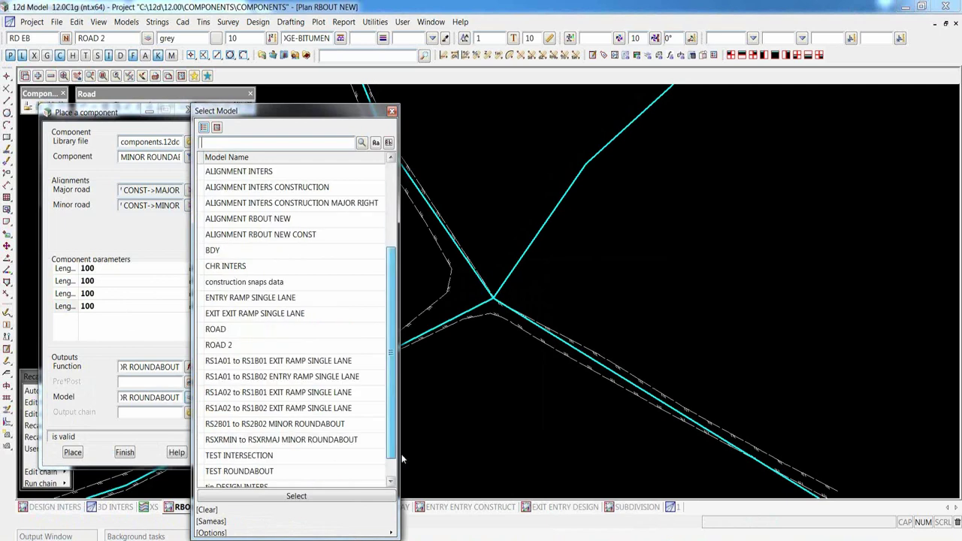
{"action": "scroll", "coordinate": [235, 443], "scroll_direction": "down", "scroll_amount": 1}
{"action": "left_click", "coordinate": [235, 443]}
{"action": "left_click", "coordinate": [235, 443]}
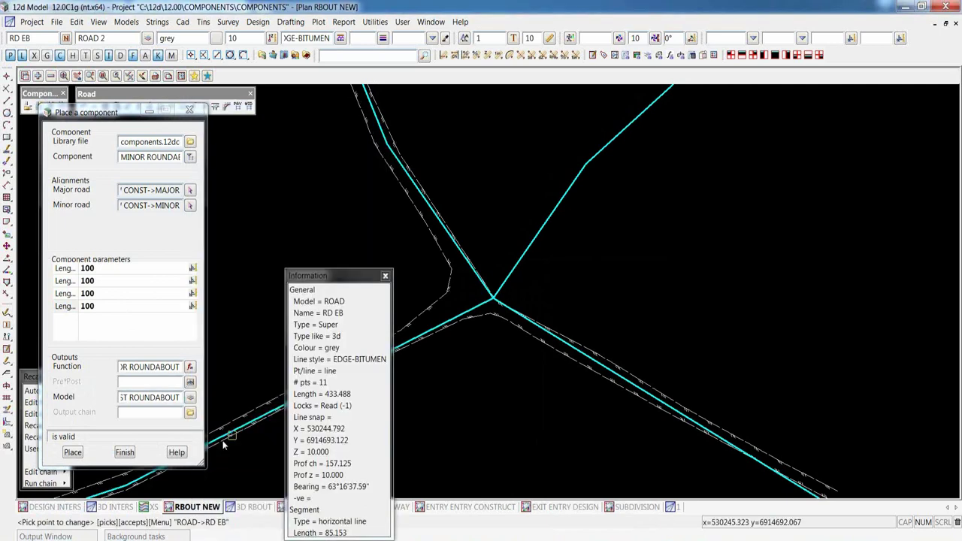
{"action": "left_click", "coordinate": [72, 452]}
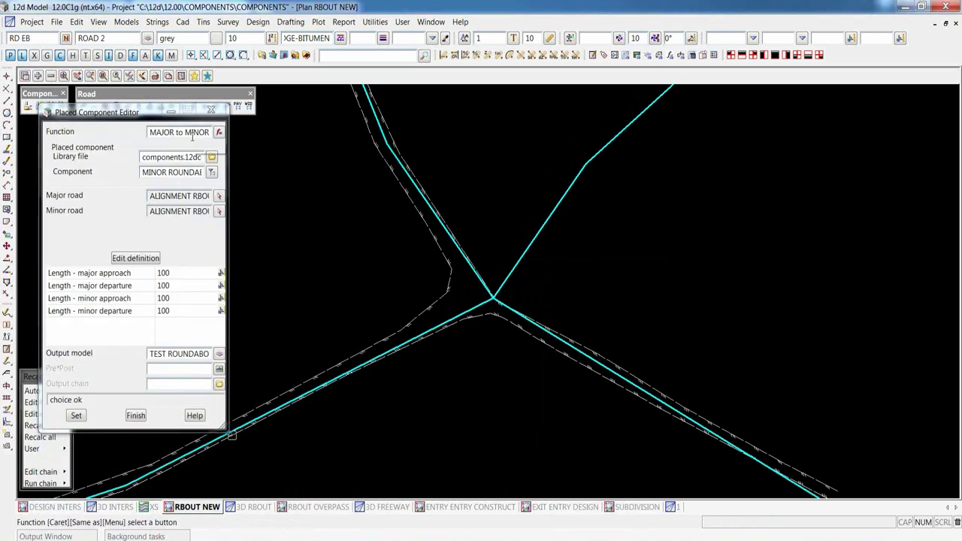
Zoom the plan out and back in to frame the new roundabout around the junction
{"action": "scroll", "coordinate": [415, 281], "scroll_direction": "up", "scroll_amount": 2}
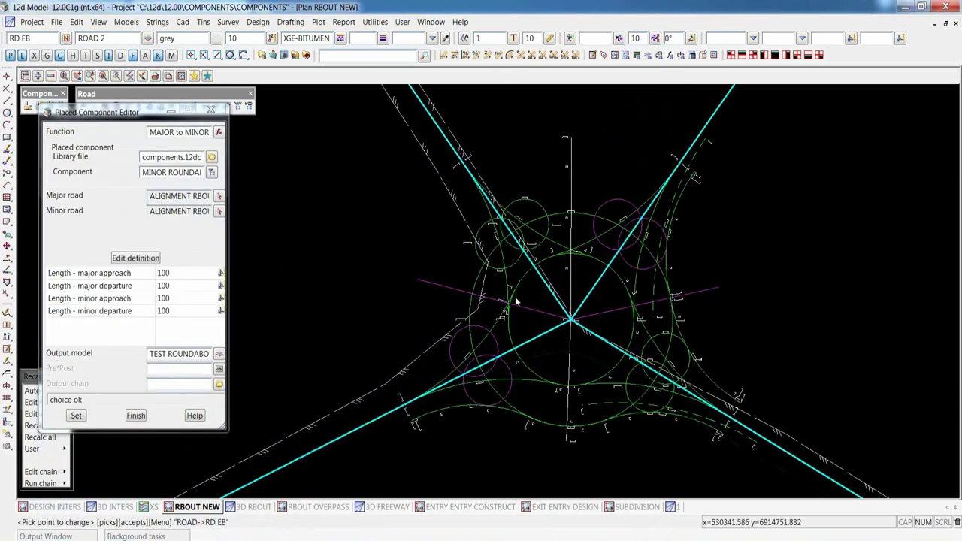
{"action": "scroll", "coordinate": [517, 280], "scroll_direction": "down", "scroll_amount": 1}
{"action": "scroll", "coordinate": [534, 287], "scroll_direction": "up", "scroll_amount": 1}
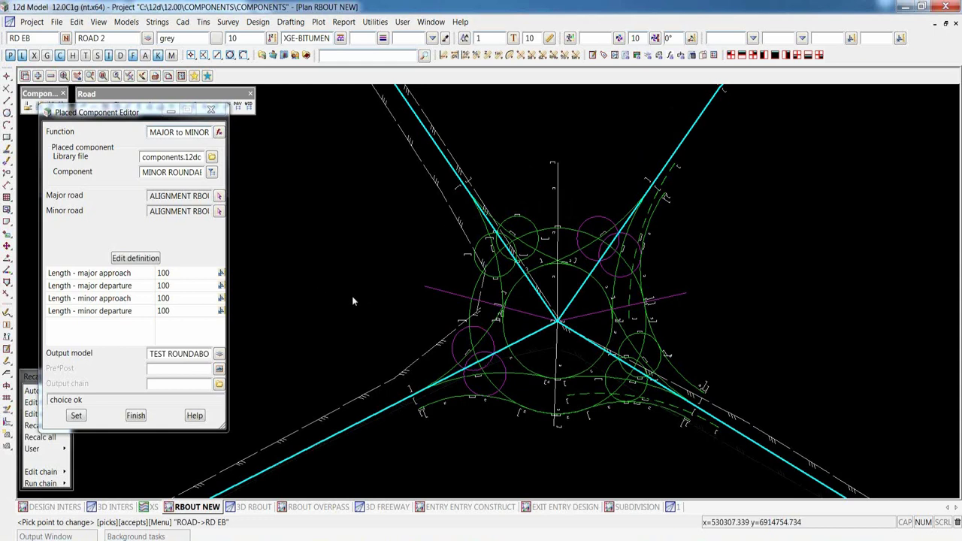
Detach the roundabout from its library definition and enlarge the definition window
{"action": "left_click", "coordinate": [129, 258]}
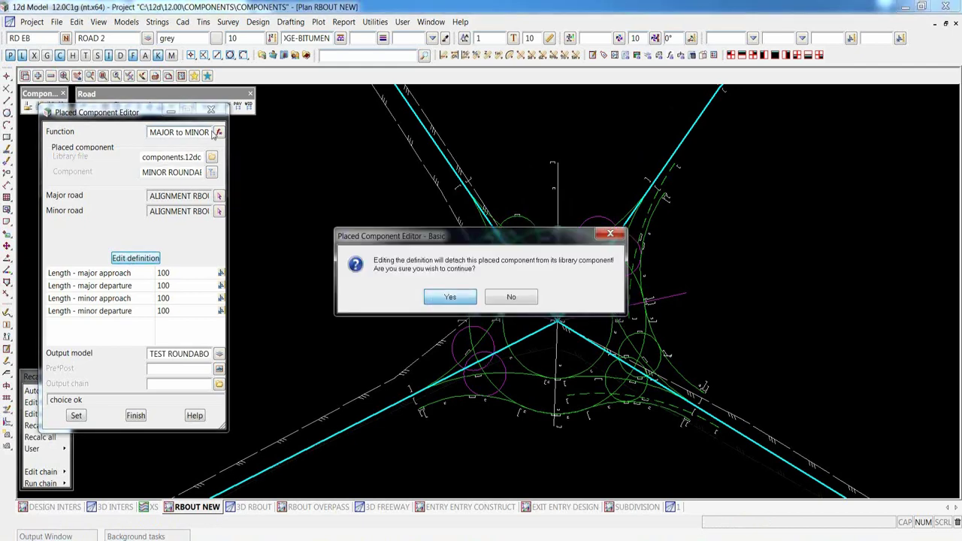
{"action": "key", "text": "Return"}
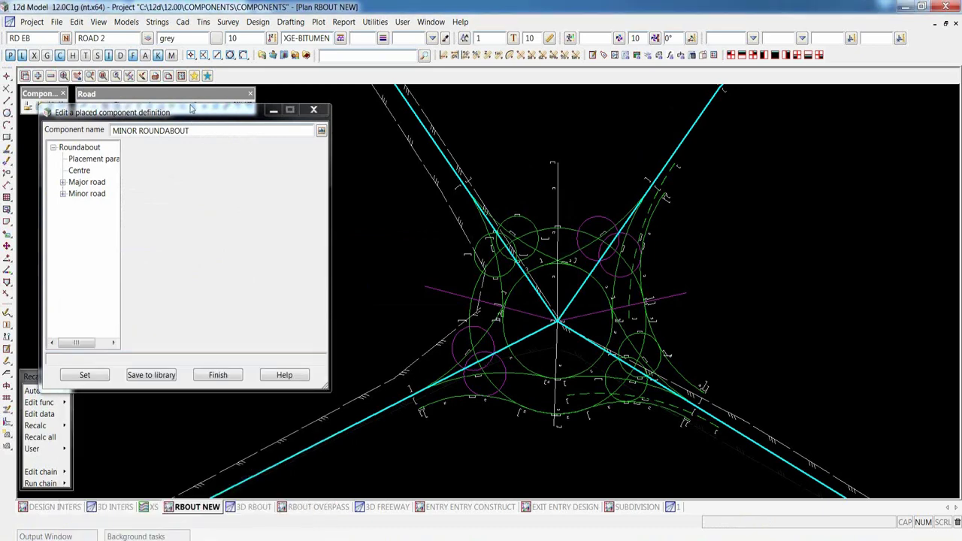
{"action": "left_click_drag", "start_coordinate": [187, 47], "coordinate": [187, 37]}
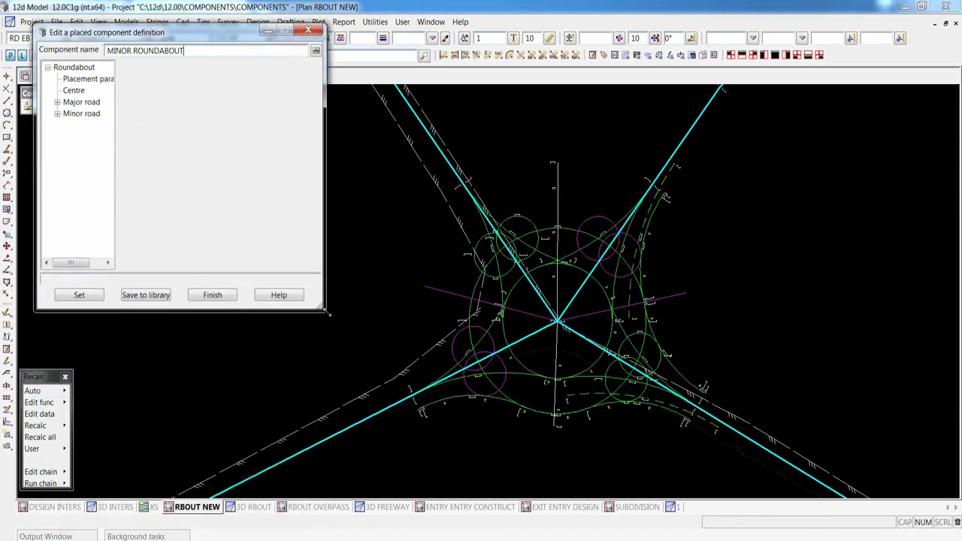
{"action": "left_click_drag", "start_coordinate": [319, 313], "coordinate": [318, 384]}
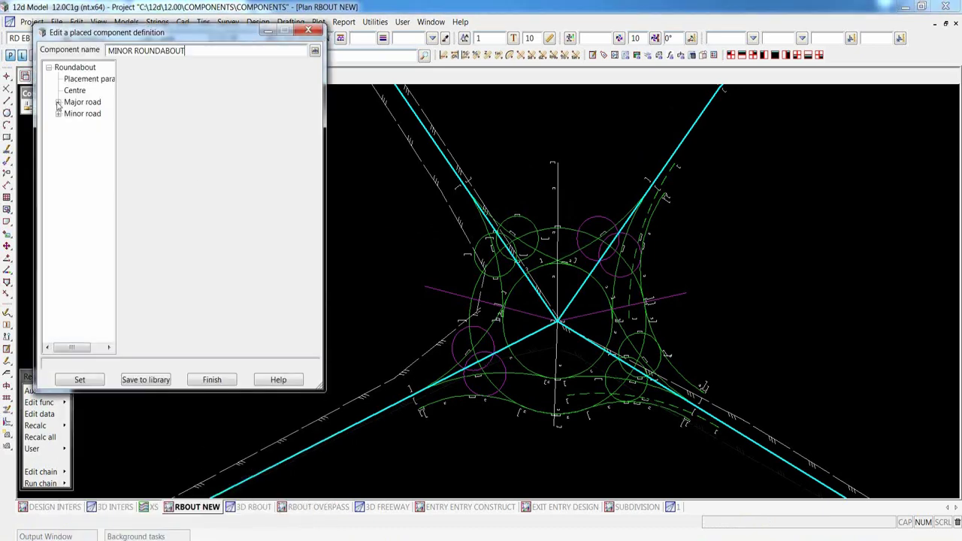
Expand the Major and Minor road tree nodes and select Major road > Approach
{"action": "left_click", "coordinate": [58, 103]}
{"action": "left_click", "coordinate": [68, 113]}
{"action": "left_click", "coordinate": [68, 137]}
{"action": "left_click", "coordinate": [57, 160]}
{"action": "left_click", "coordinate": [68, 171]}
{"action": "left_click", "coordinate": [68, 195]}
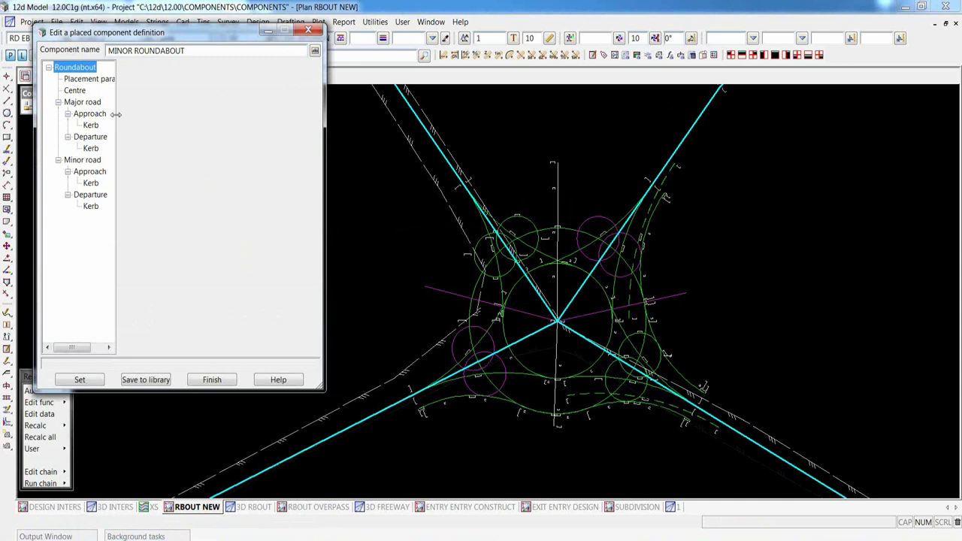
{"action": "left_click", "coordinate": [82, 102]}
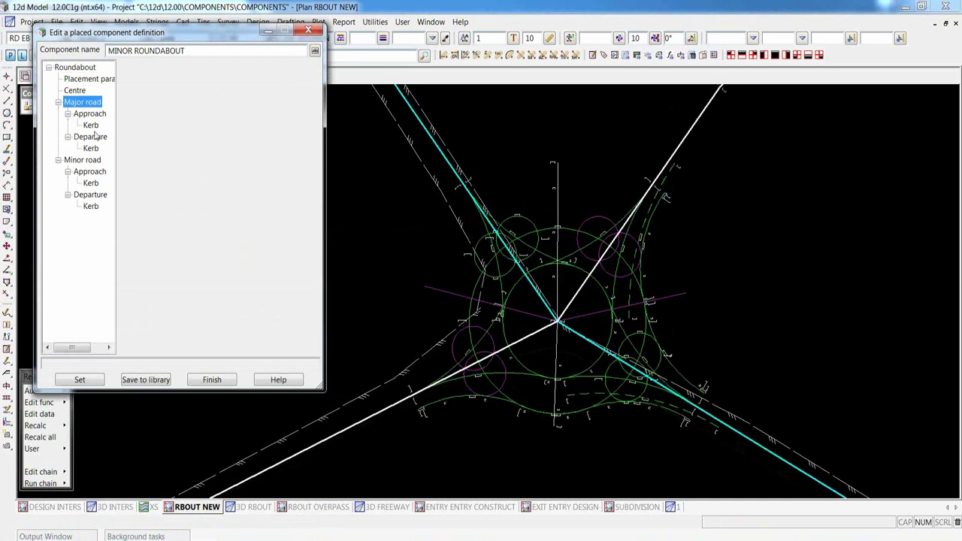
{"action": "left_click", "coordinate": [85, 160]}
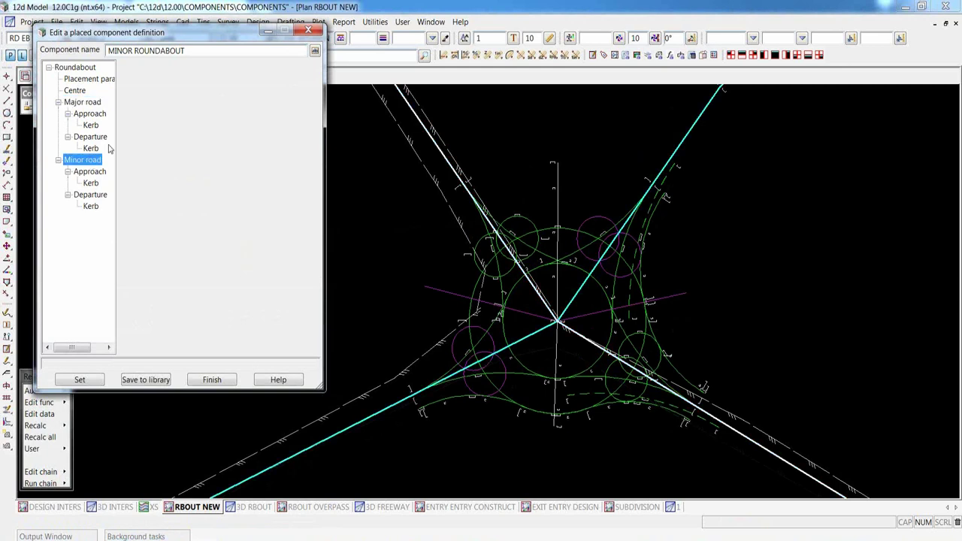
{"action": "left_click", "coordinate": [90, 115]}
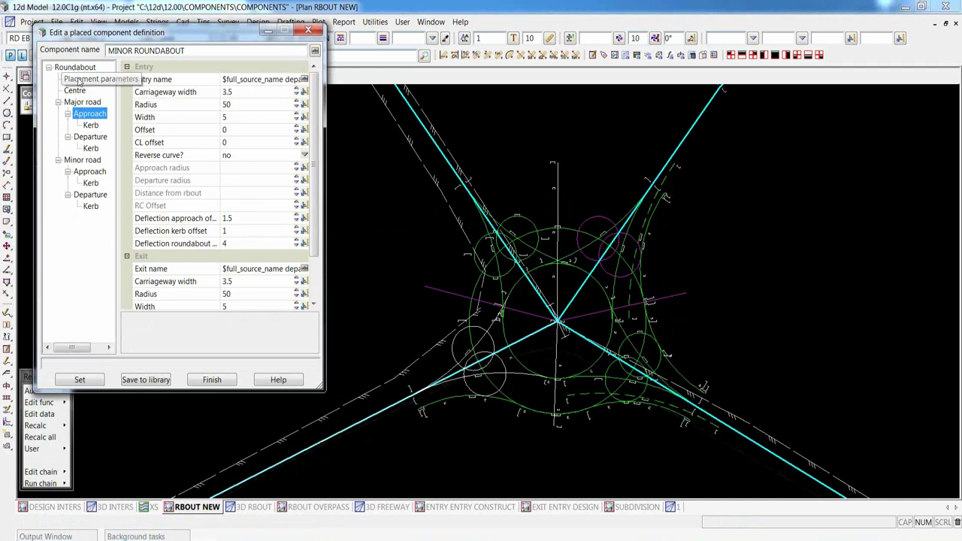
Show the Centre settings and step the centre radius up from 13 to 20
{"action": "left_click", "coordinate": [75, 90]}
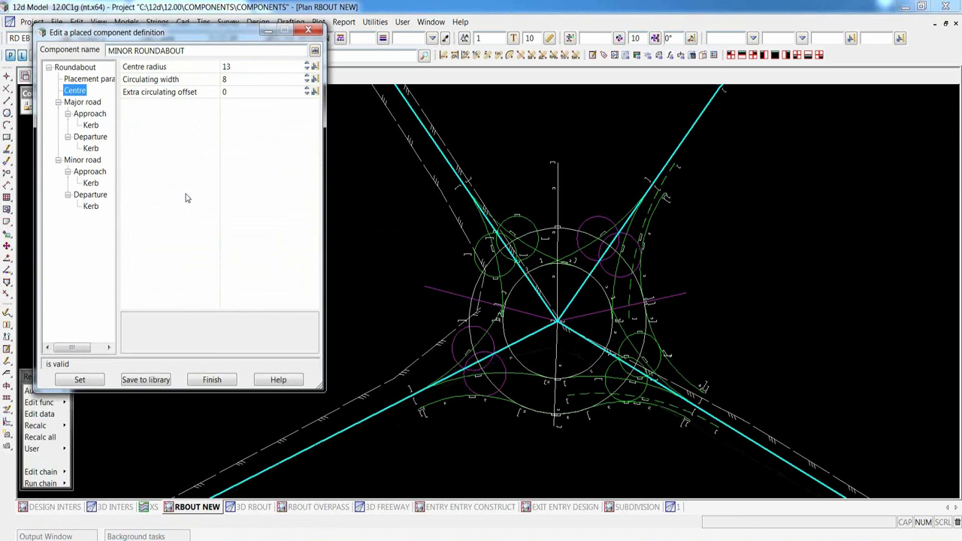
{"action": "left_click", "coordinate": [308, 65]}
{"action": "left_click", "coordinate": [308, 65]}
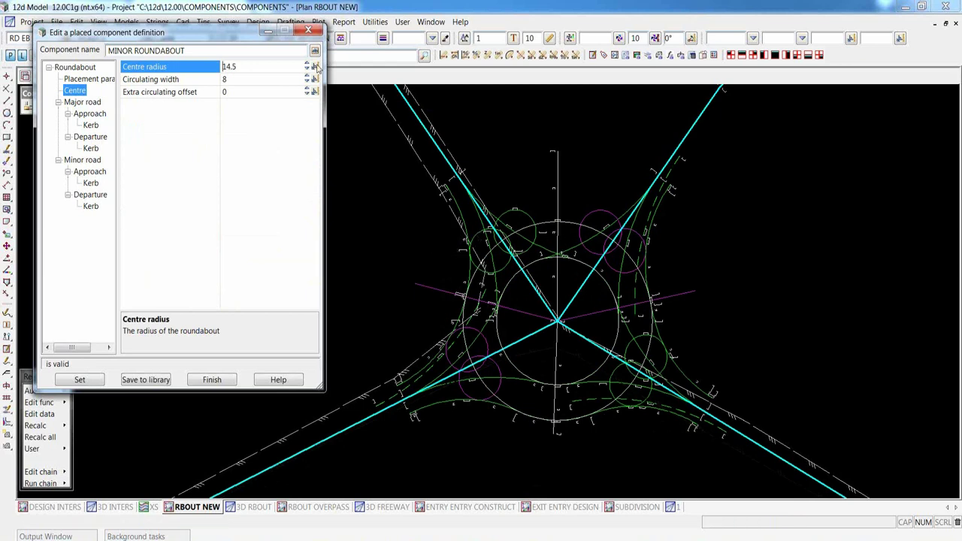
{"action": "left_click", "coordinate": [307, 64]}
{"action": "left_click", "coordinate": [308, 64]}
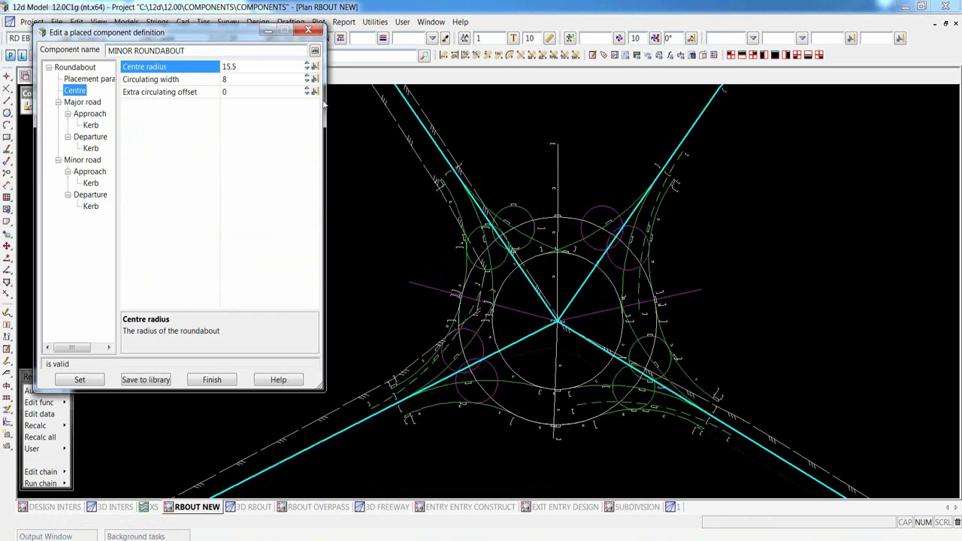
{"action": "left_click", "coordinate": [307, 65]}
{"action": "left_click", "coordinate": [308, 65]}
{"action": "left_click", "coordinate": [308, 65]}
{"action": "left_click", "coordinate": [307, 65]}
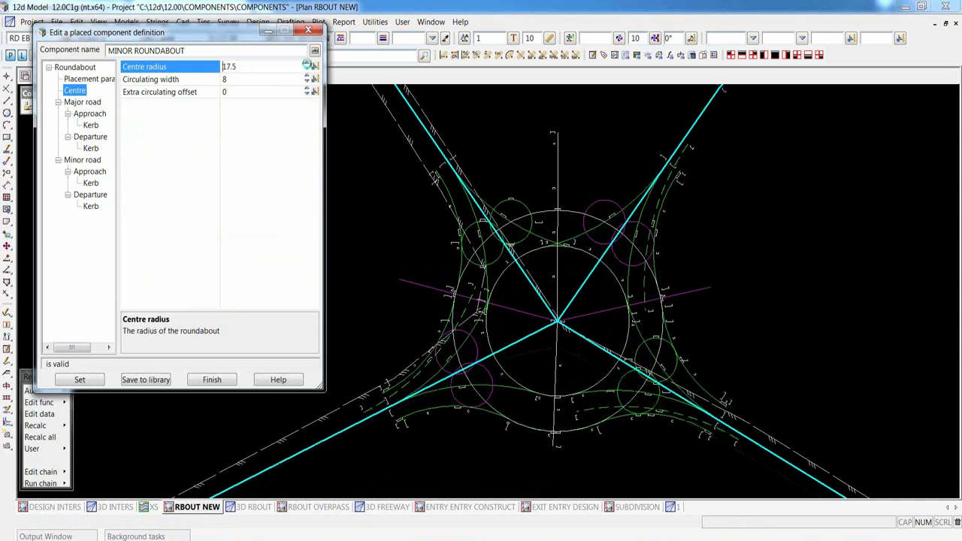
{"action": "left_click", "coordinate": [307, 65]}
{"action": "left_click", "coordinate": [307, 65]}
{"action": "left_click", "coordinate": [307, 65]}
{"action": "left_click", "coordinate": [307, 65]}
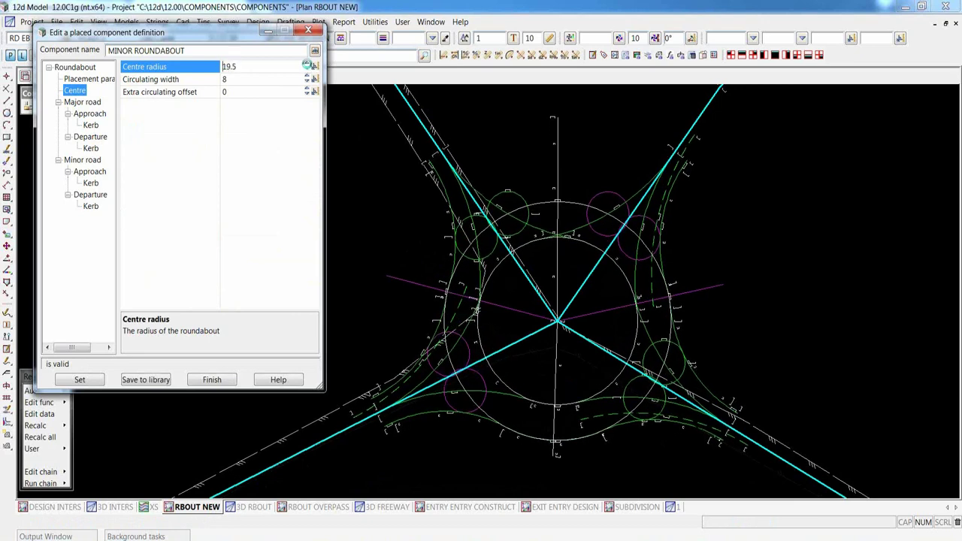
{"action": "left_click", "coordinate": [307, 65]}
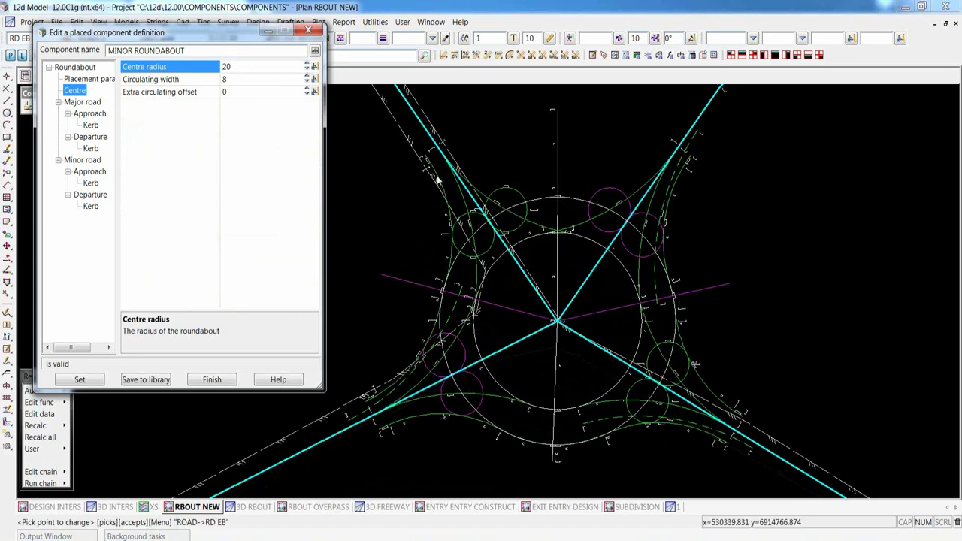
Test, then restore circulating width 8 and extra circulating offset 0, and dismiss the save reminder
{"action": "left_click", "coordinate": [307, 76]}
{"action": "left_click", "coordinate": [307, 77]}
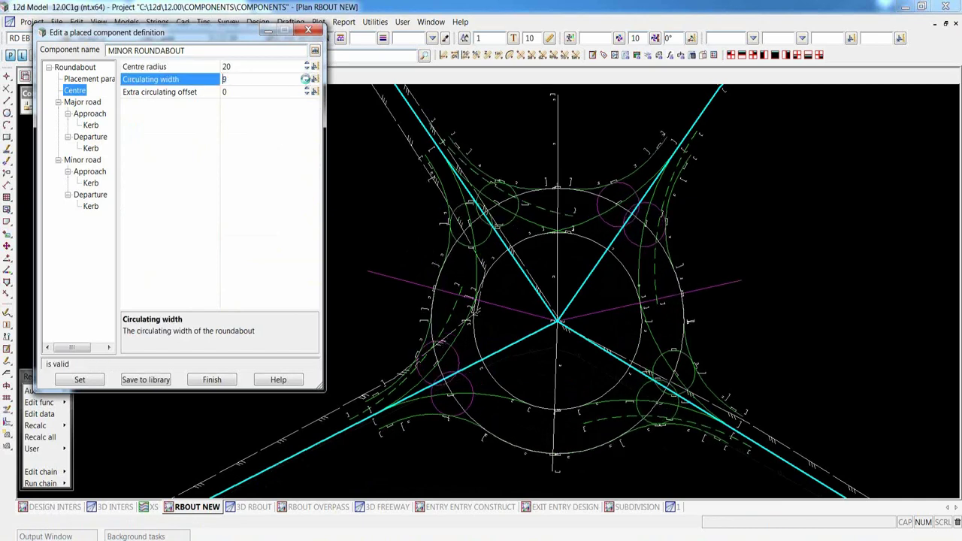
{"action": "left_click", "coordinate": [306, 82]}
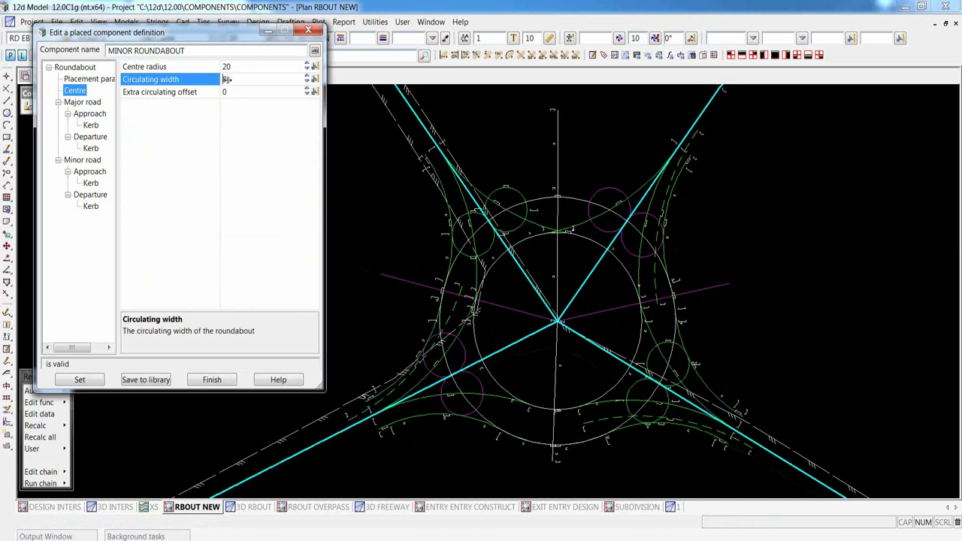
{"action": "left_click", "coordinate": [307, 89]}
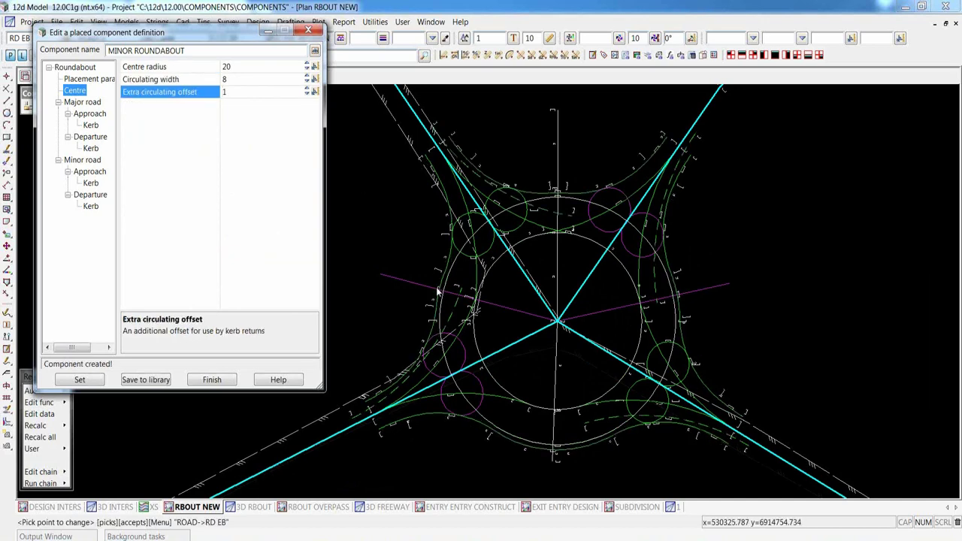
{"action": "left_click", "coordinate": [307, 94]}
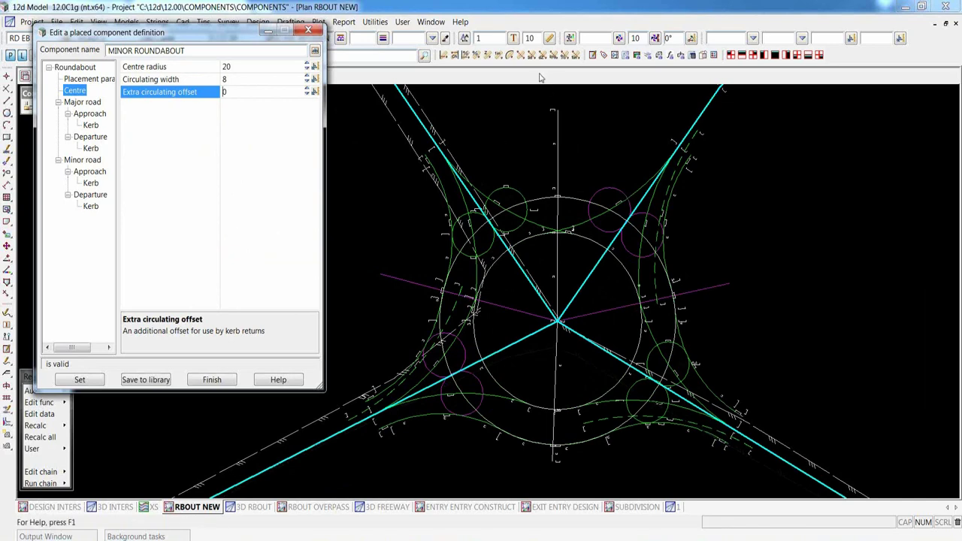
{"action": "left_click", "coordinate": [566, 109]}
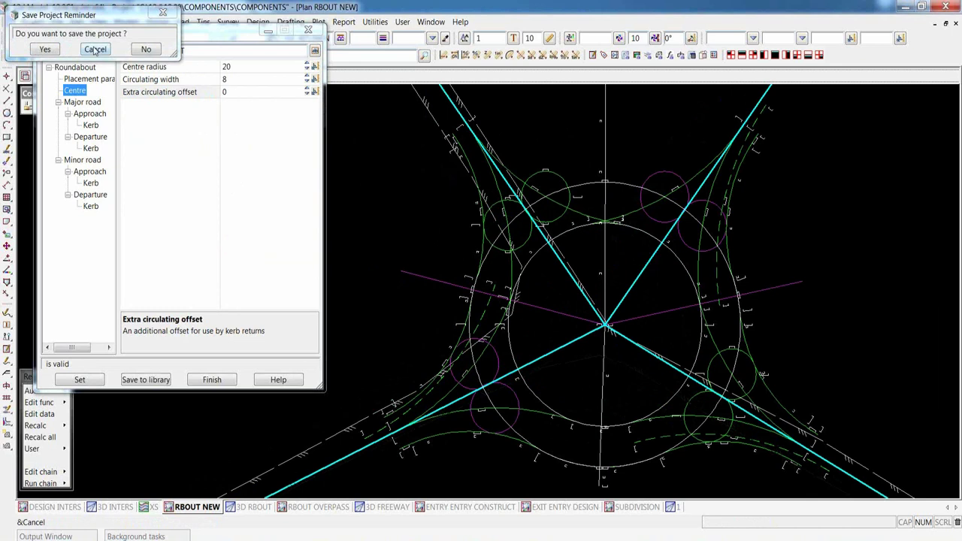
{"action": "left_click", "coordinate": [95, 50]}
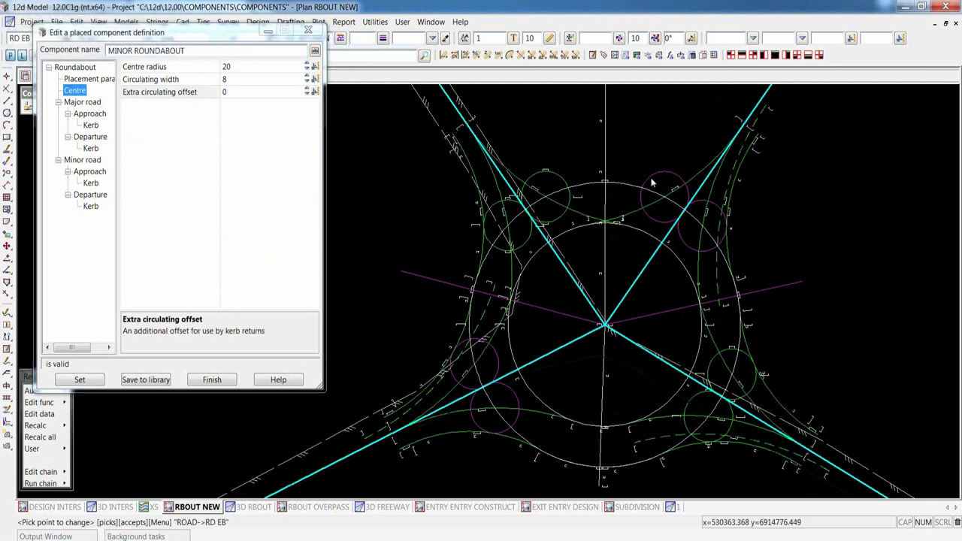
Show the major road approach settings, trying carriageway width 4.5 before returning it to 3.5
{"action": "left_click", "coordinate": [82, 103]}
{"action": "left_click", "coordinate": [88, 115]}
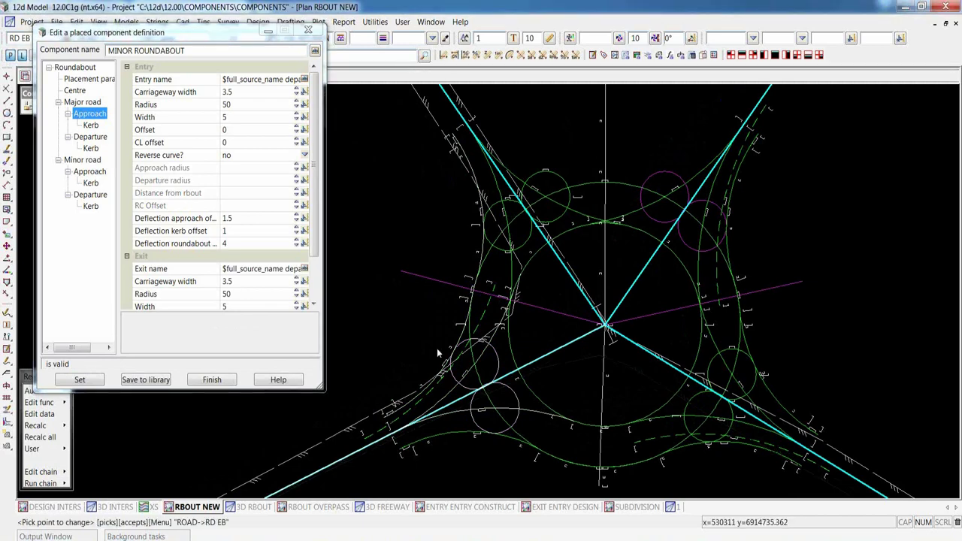
{"action": "scroll", "coordinate": [377, 408], "scroll_direction": "down", "scroll_amount": 1}
{"action": "scroll", "coordinate": [385, 364], "scroll_direction": "up", "scroll_amount": 1}
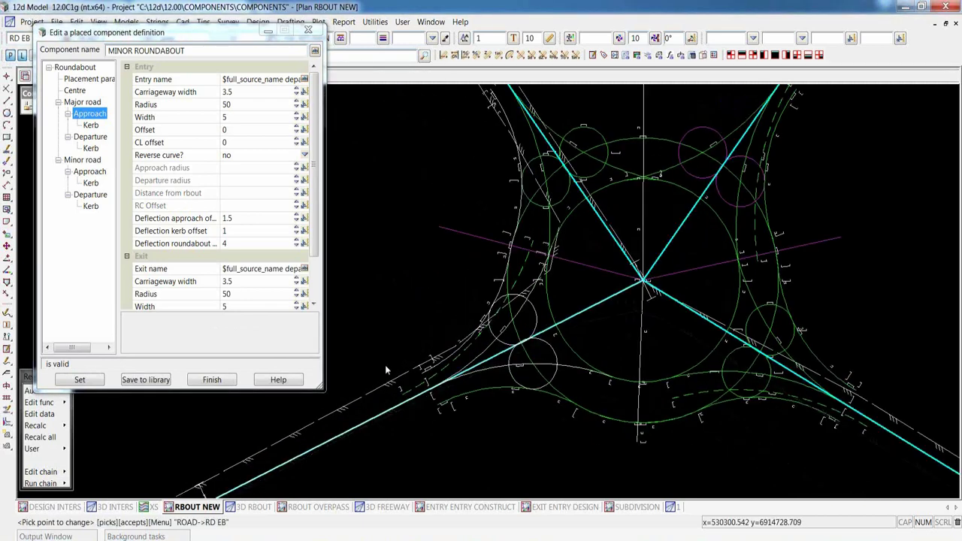
{"action": "scroll", "coordinate": [385, 365], "scroll_direction": "up", "scroll_amount": 1}
{"action": "scroll", "coordinate": [505, 365], "scroll_direction": "up", "scroll_amount": 1}
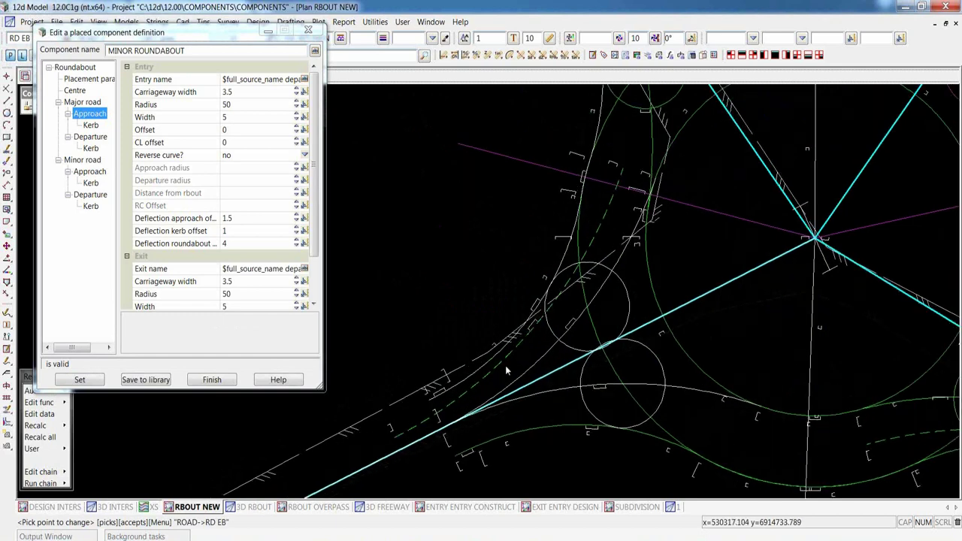
{"action": "scroll", "coordinate": [505, 366], "scroll_direction": "down", "scroll_amount": 1}
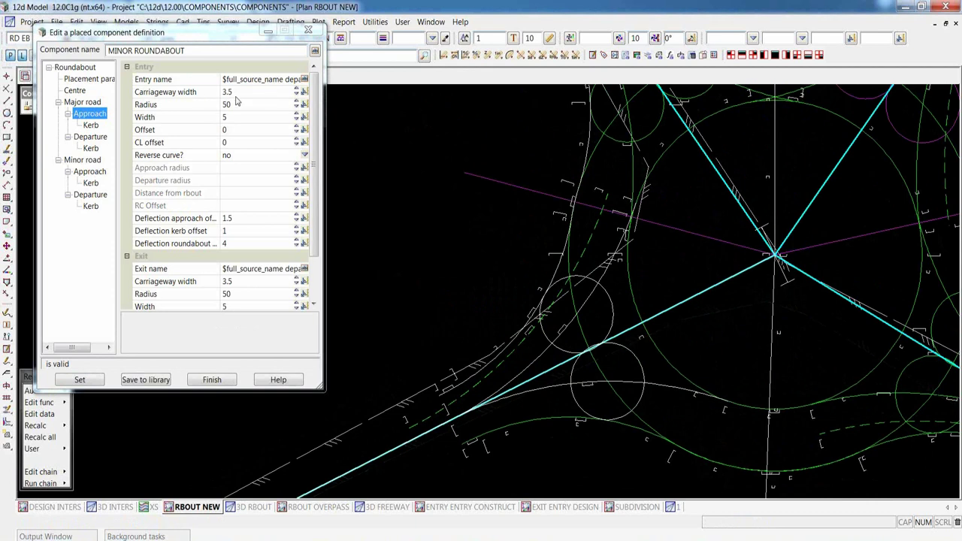
{"action": "left_click", "coordinate": [297, 90]}
{"action": "left_click", "coordinate": [297, 96]}
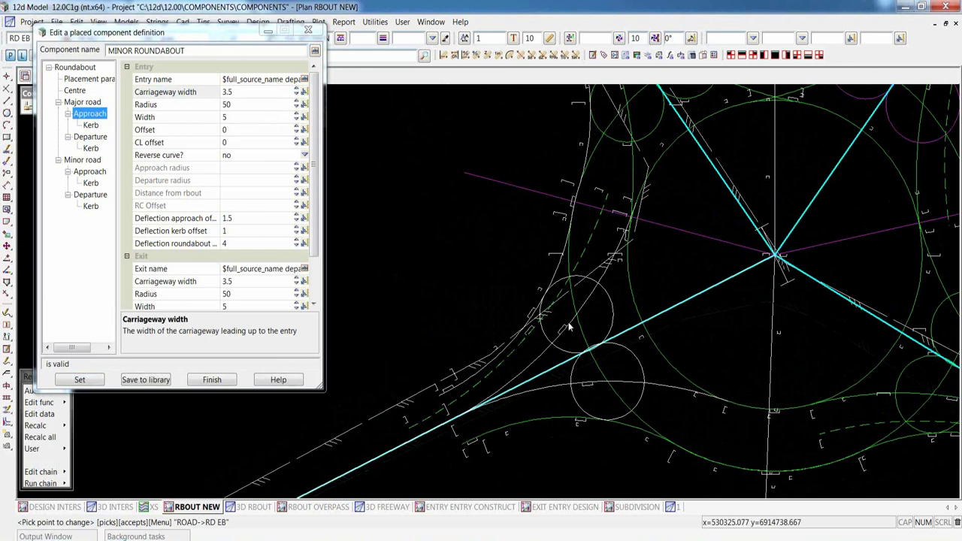
Set the major road approach exit radius to 90
{"action": "scroll", "coordinate": [568, 322], "scroll_direction": "up", "scroll_amount": 2}
{"action": "scroll", "coordinate": [565, 330], "scroll_direction": "down", "scroll_amount": 2}
{"action": "scroll", "coordinate": [558, 335], "scroll_direction": "up", "scroll_amount": 3}
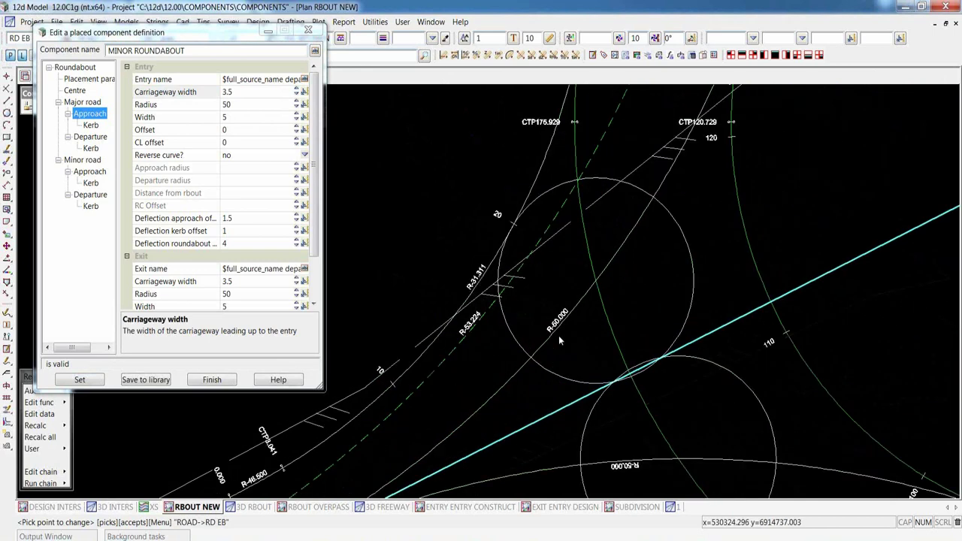
{"action": "scroll", "coordinate": [574, 379], "scroll_direction": "down", "scroll_amount": 2}
{"action": "scroll", "coordinate": [591, 408], "scroll_direction": "up", "scroll_amount": 1}
{"action": "left_click", "coordinate": [233, 296]}
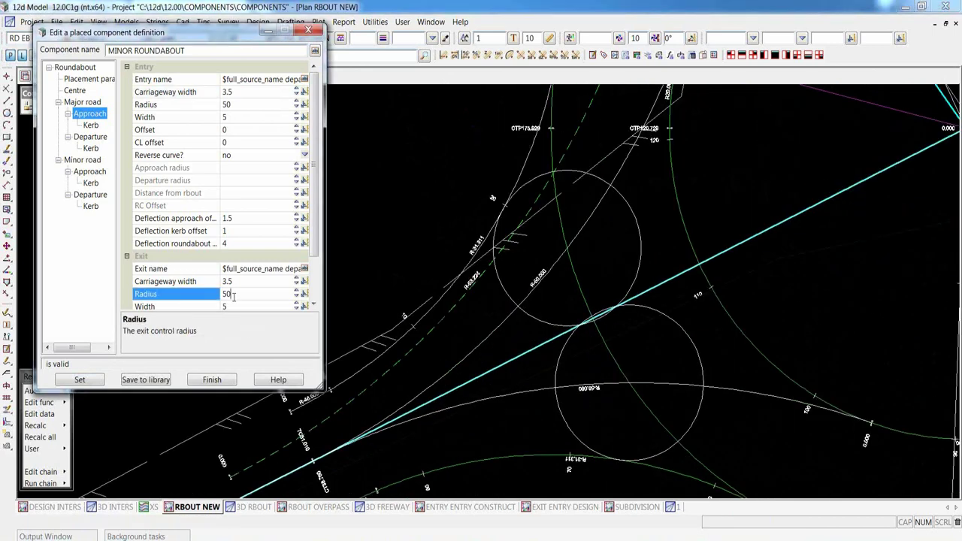
{"action": "type", "text": "90"}
{"action": "key", "text": "Return"}
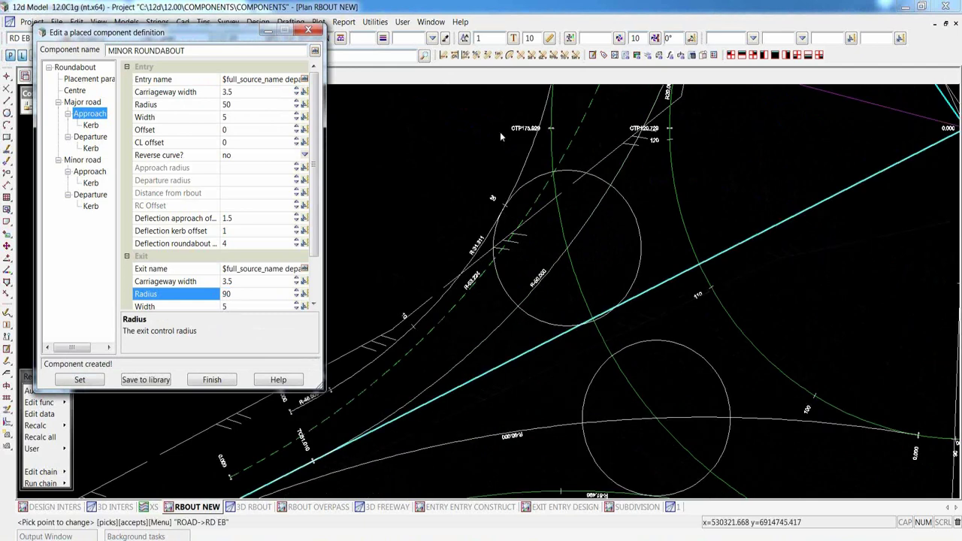
Check the entry width and leave it at 5
{"action": "left_click", "coordinate": [485, 78]}
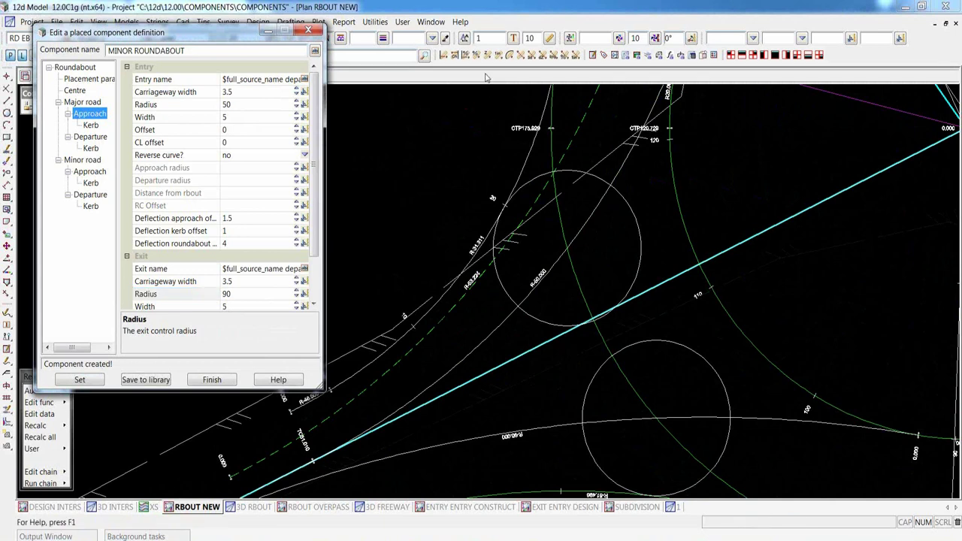
{"action": "left_click", "coordinate": [235, 121]}
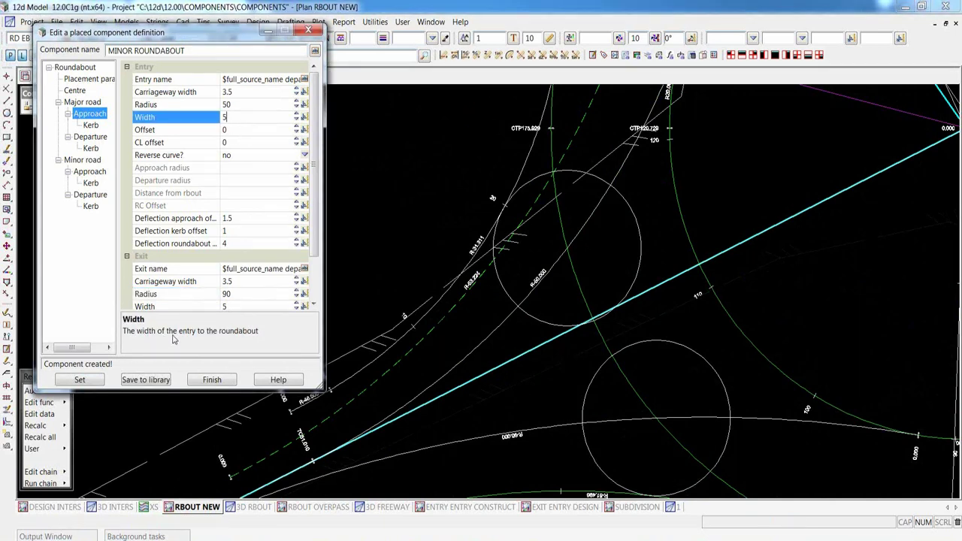
{"action": "left_click", "coordinate": [458, 78]}
{"action": "scroll", "coordinate": [540, 324], "scroll_direction": "down", "scroll_amount": 3}
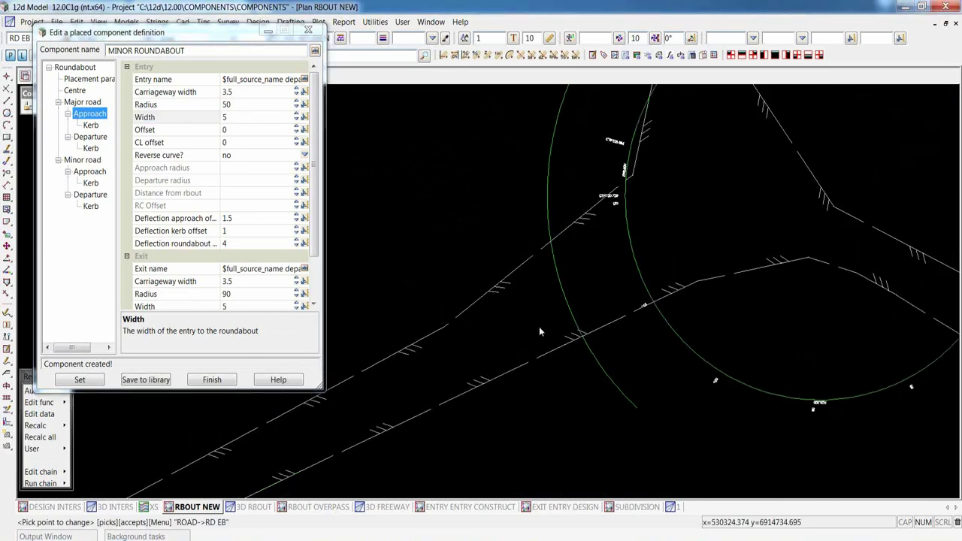
{"action": "scroll", "coordinate": [511, 302], "scroll_direction": "up", "scroll_amount": 2}
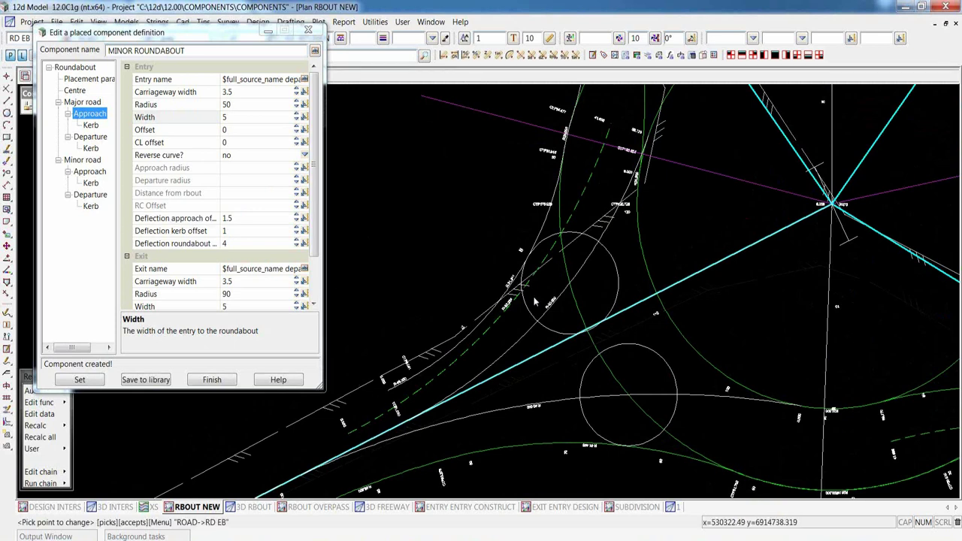
Try deflection offset 4.5, return it to 4, and show the major road approach kerb settings
{"action": "scroll", "coordinate": [485, 265], "scroll_direction": "up", "scroll_amount": 3}
{"action": "scroll", "coordinate": [388, 426], "scroll_direction": "down", "scroll_amount": 4}
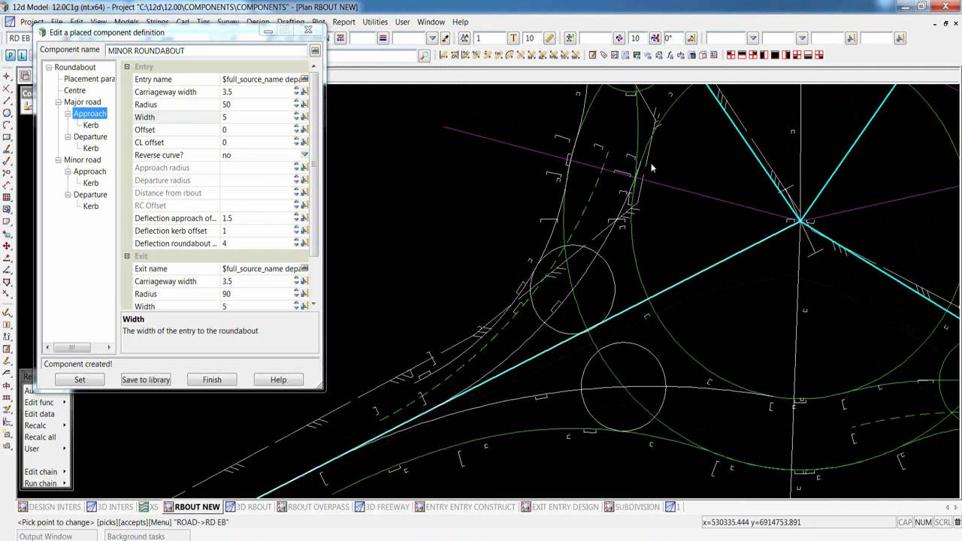
{"action": "left_click", "coordinate": [297, 241]}
{"action": "left_click", "coordinate": [298, 245]}
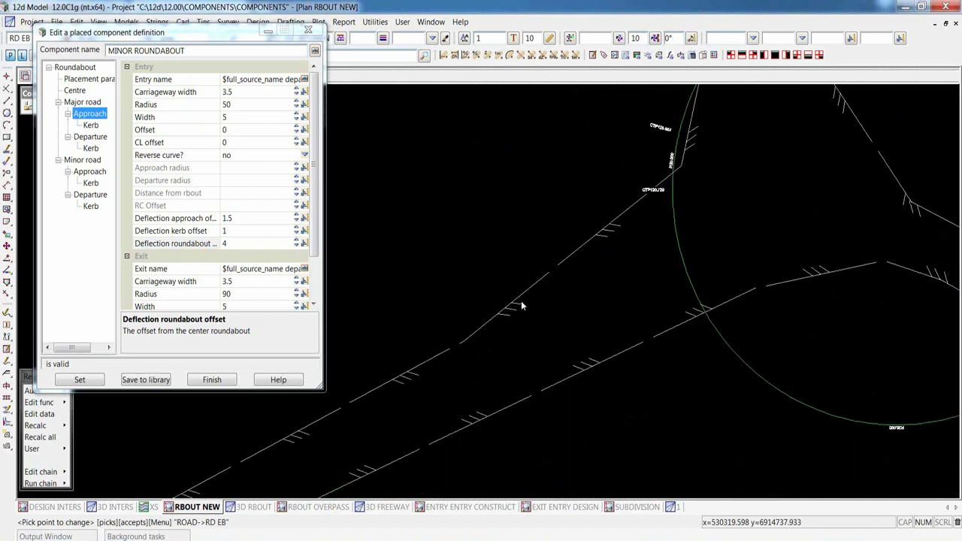
{"action": "scroll", "coordinate": [523, 297], "scroll_direction": "up", "scroll_amount": 1}
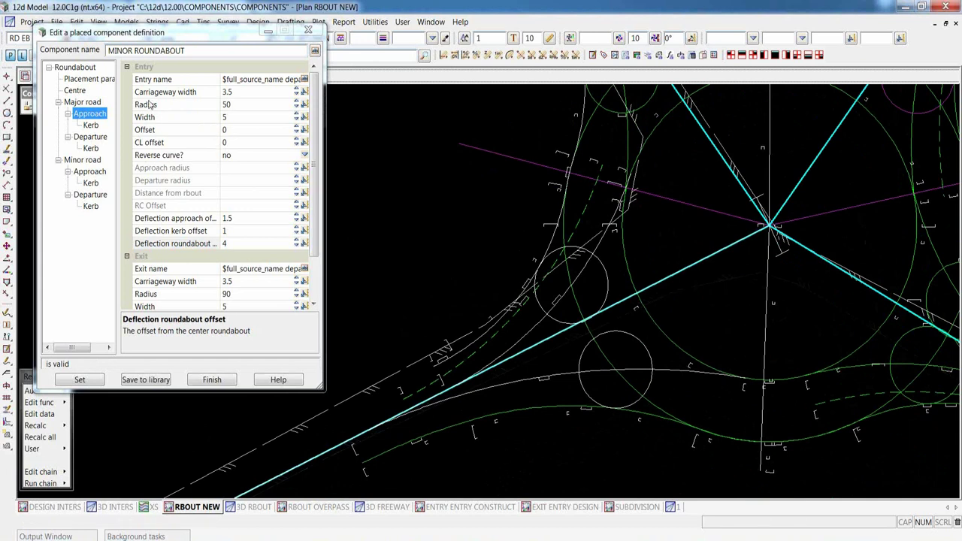
{"action": "left_click", "coordinate": [90, 124]}
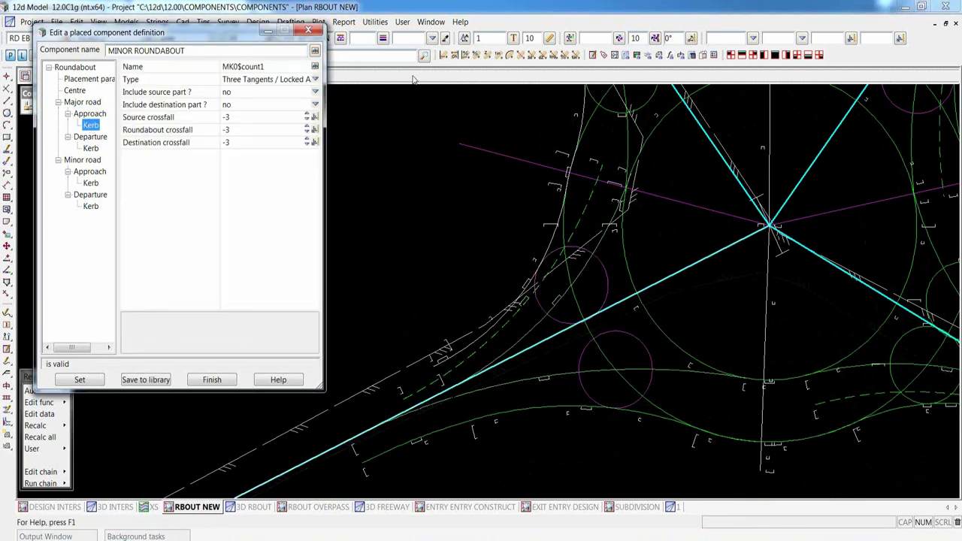
Review the major departure and minor approach and departure kerbs, then return to major approach kerb
{"action": "scroll", "coordinate": [465, 300], "scroll_direction": "down", "scroll_amount": 2}
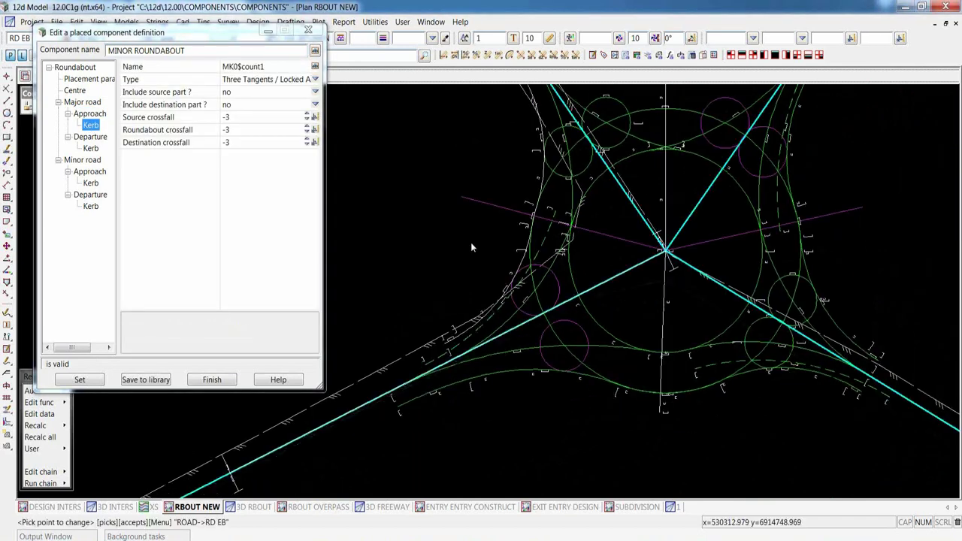
{"action": "scroll", "coordinate": [470, 242], "scroll_direction": "up", "scroll_amount": 1}
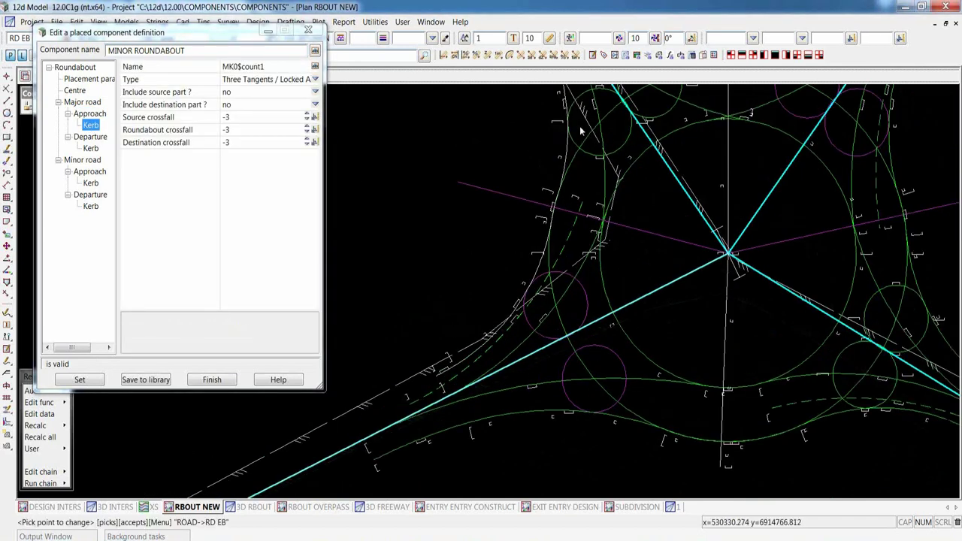
{"action": "scroll", "coordinate": [527, 322], "scroll_direction": "down", "scroll_amount": 1}
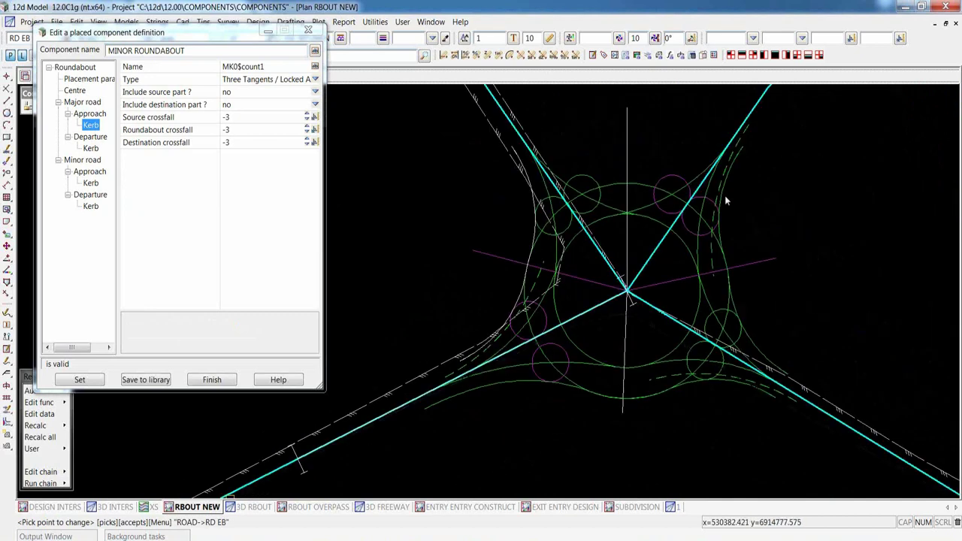
{"action": "left_click", "coordinate": [90, 149]}
{"action": "left_click", "coordinate": [90, 183]}
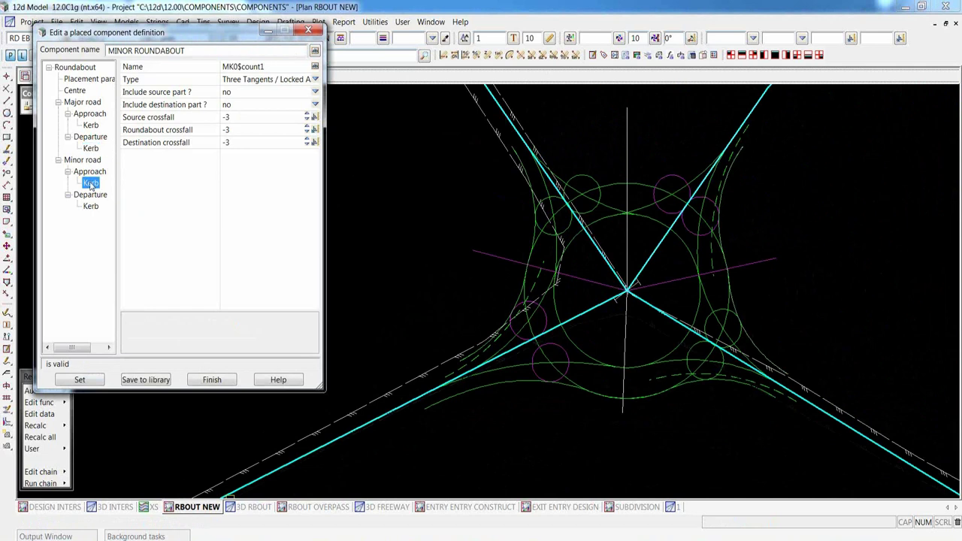
{"action": "left_click", "coordinate": [91, 208]}
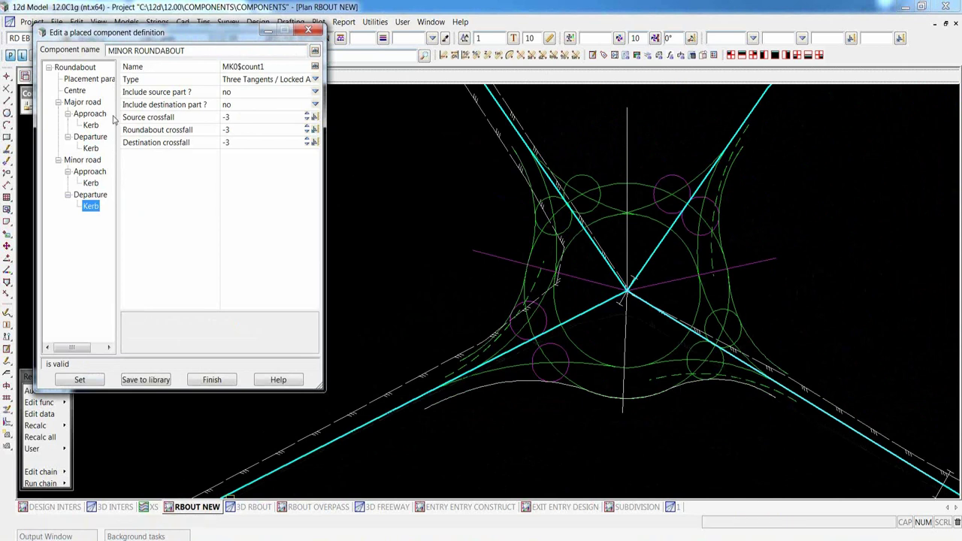
{"action": "left_click", "coordinate": [90, 125]}
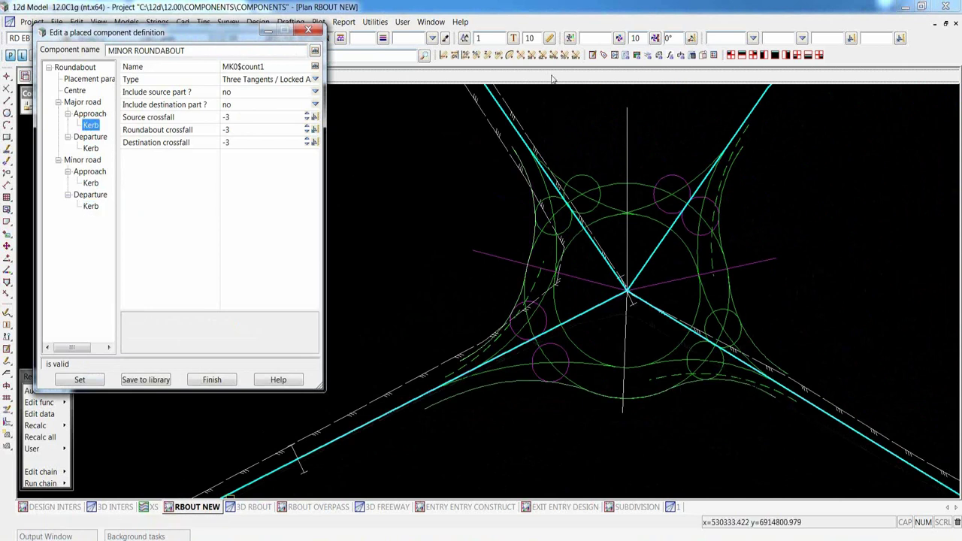
{"action": "scroll", "coordinate": [436, 179], "scroll_direction": "up", "scroll_amount": 1}
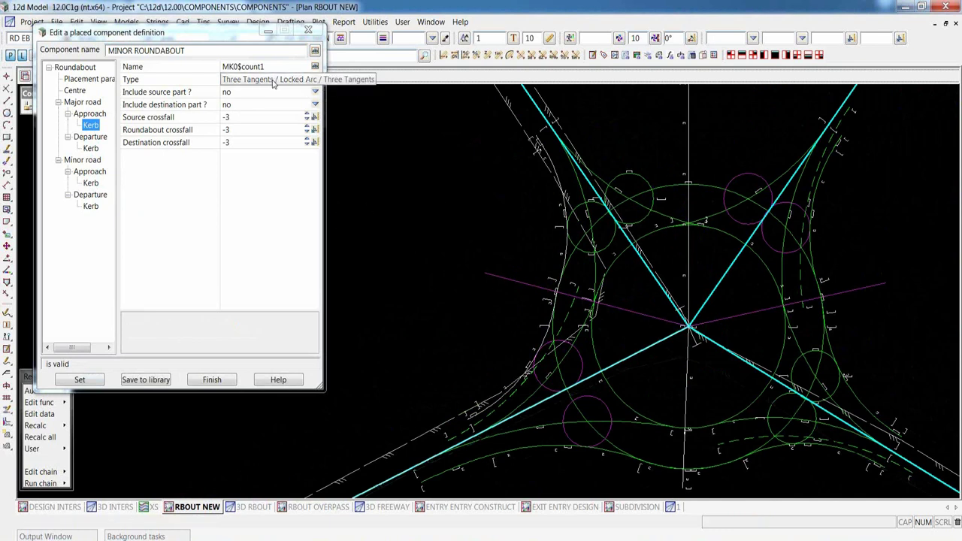
Open the list of available kerb types for the major road approach kerb
{"action": "left_click", "coordinate": [318, 81]}
{"action": "left_click", "coordinate": [315, 80]}
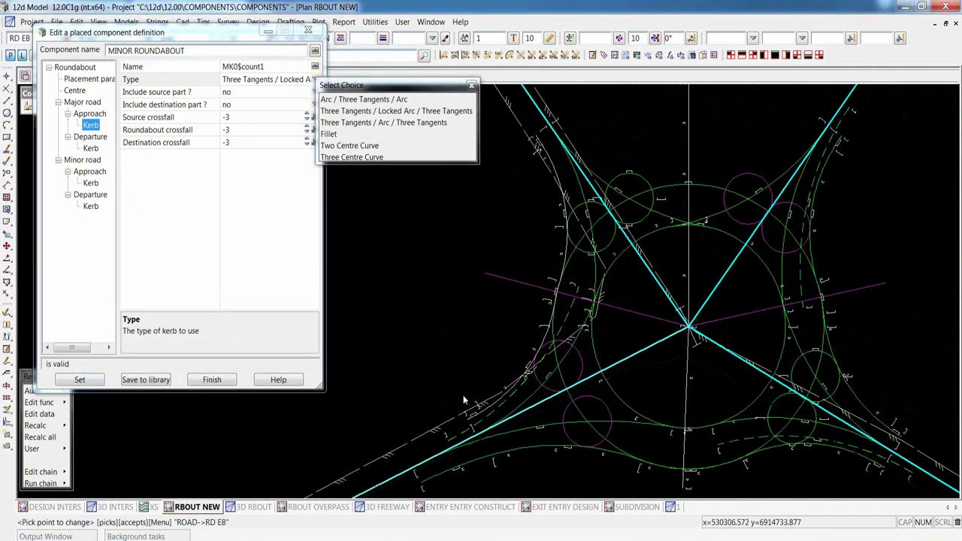
{"action": "scroll", "coordinate": [463, 400], "scroll_direction": "up", "scroll_amount": 3}
{"action": "scroll", "coordinate": [464, 401], "scroll_direction": "down", "scroll_amount": 3}
{"action": "scroll", "coordinate": [578, 353], "scroll_direction": "up", "scroll_amount": 2}
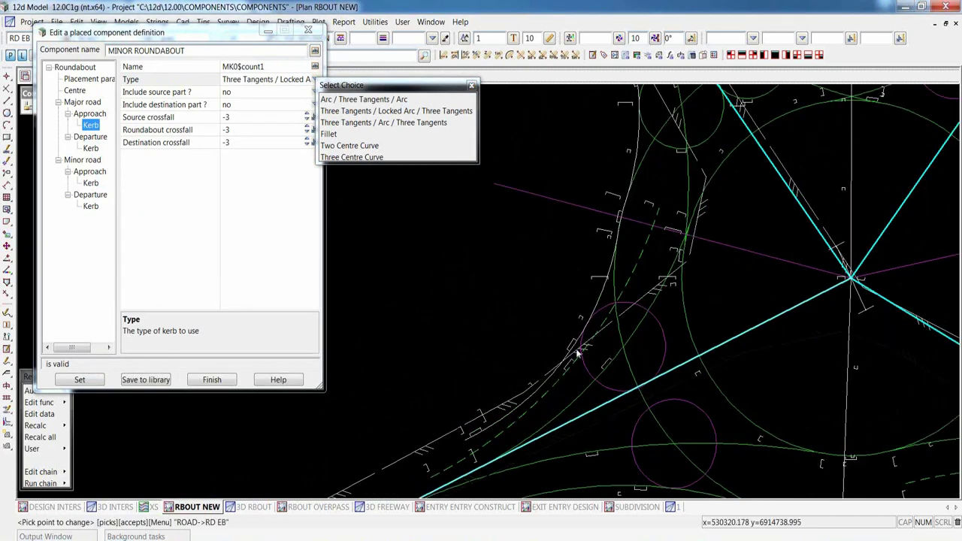
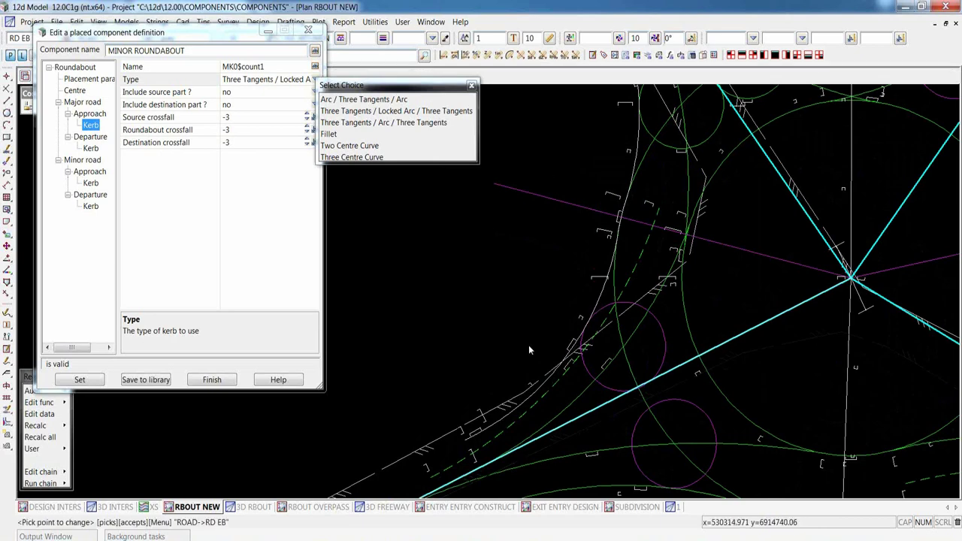
Inspect the major approach kerb, then set its Type to Three Tangents / Arc / Three Tangents (radius 25)
{"action": "scroll", "coordinate": [528, 345], "scroll_direction": "down", "scroll_amount": 3}
{"action": "scroll", "coordinate": [567, 188], "scroll_direction": "up", "scroll_amount": 2}
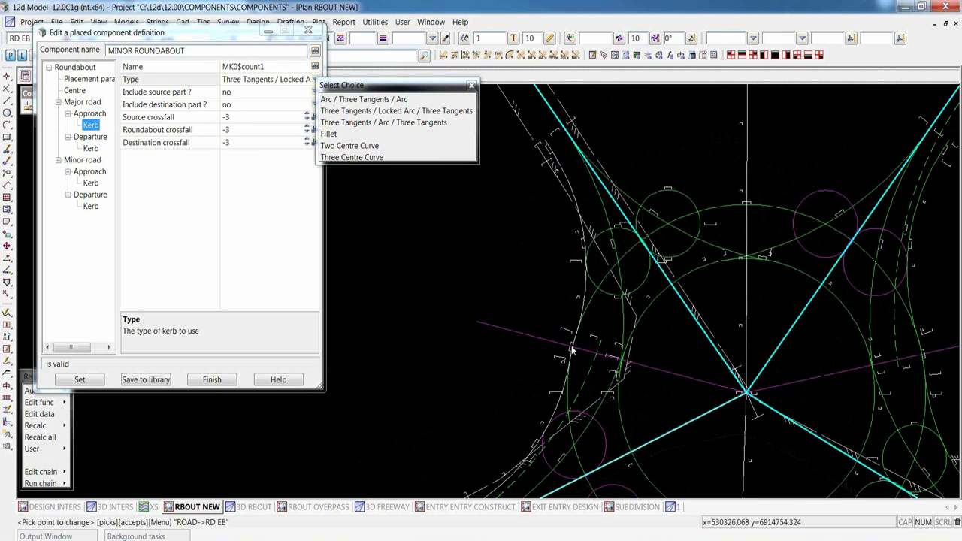
{"action": "scroll", "coordinate": [571, 350], "scroll_direction": "up", "scroll_amount": 5}
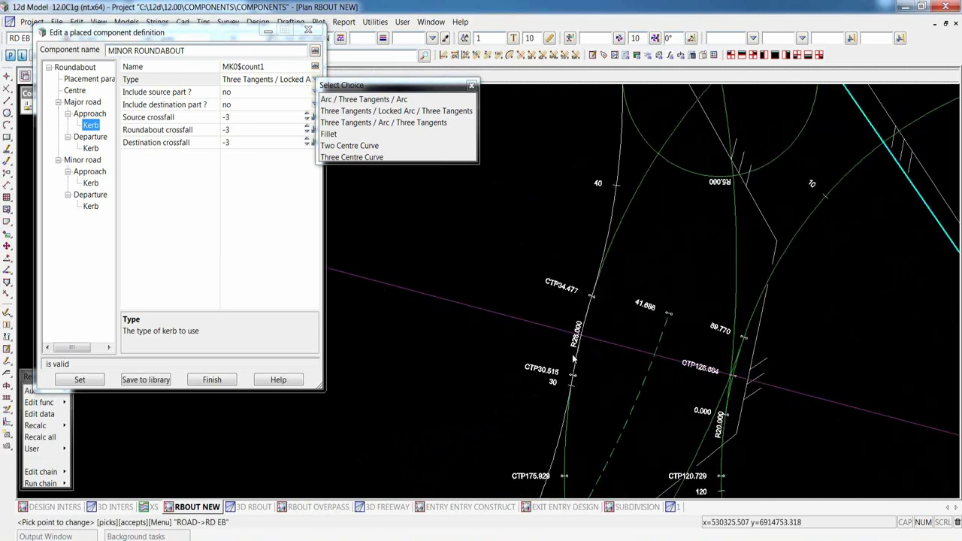
{"action": "scroll", "coordinate": [573, 360], "scroll_direction": "up", "scroll_amount": 2}
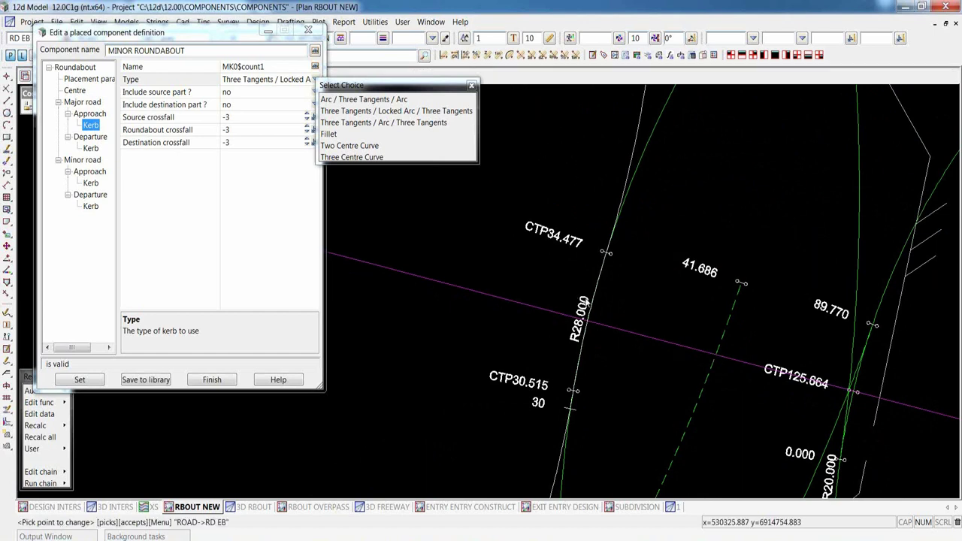
{"action": "scroll", "coordinate": [586, 302], "scroll_direction": "down", "scroll_amount": 3}
{"action": "scroll", "coordinate": [590, 304], "scroll_direction": "down", "scroll_amount": 5}
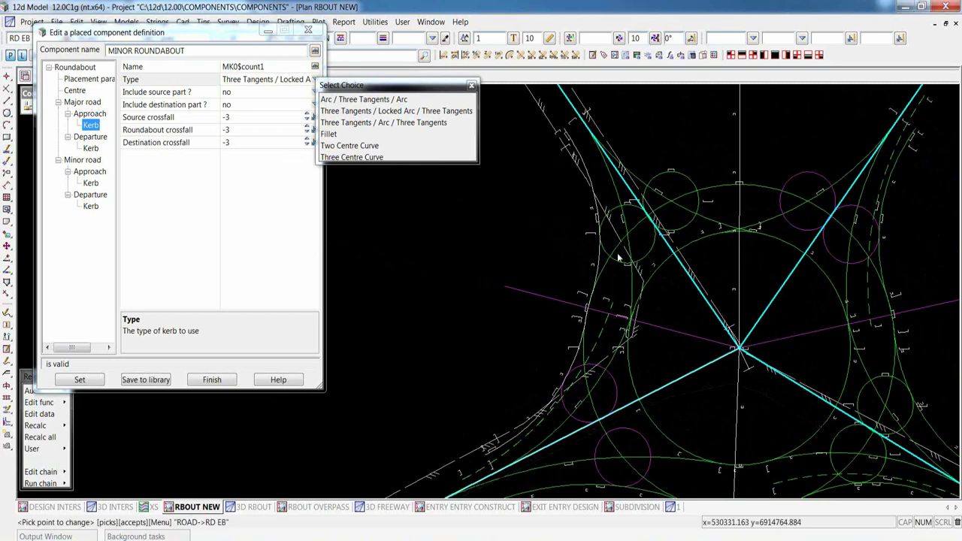
{"action": "scroll", "coordinate": [618, 258], "scroll_direction": "up", "scroll_amount": 2}
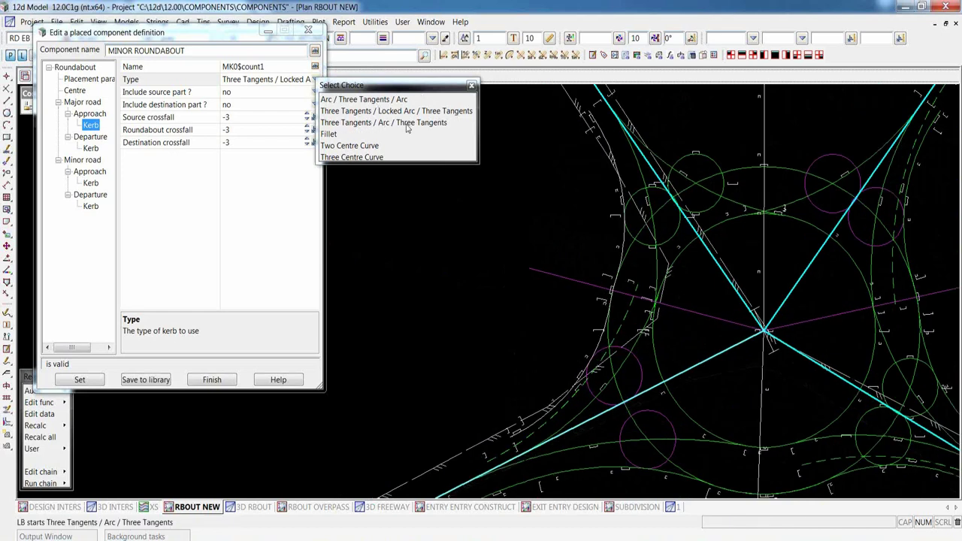
{"action": "left_click", "coordinate": [407, 122]}
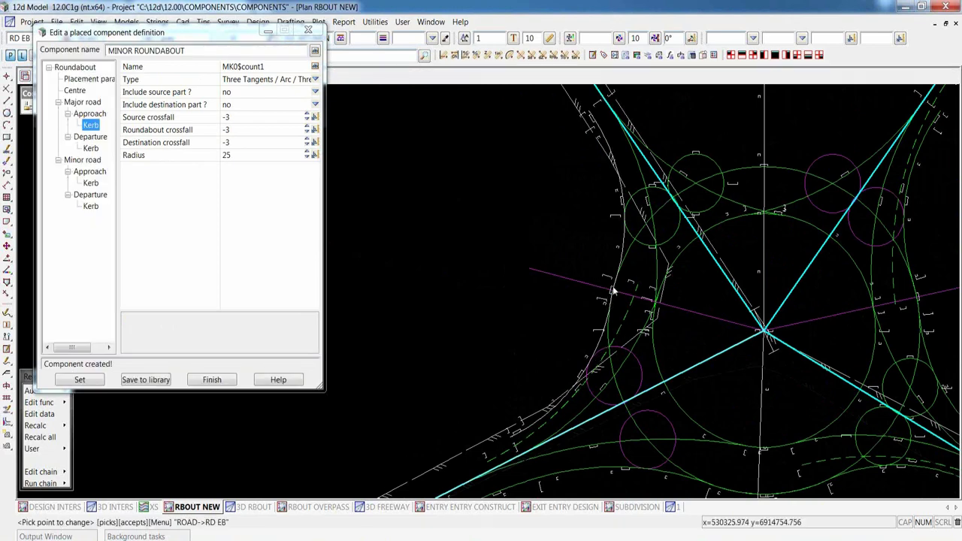
Check the R25.000 arc between CTP30.634 and CTP34.359, then bring up the kerb Type choices
{"action": "scroll", "coordinate": [613, 285], "scroll_direction": "up", "scroll_amount": 1}
{"action": "scroll", "coordinate": [613, 285], "scroll_direction": "up", "scroll_amount": 6}
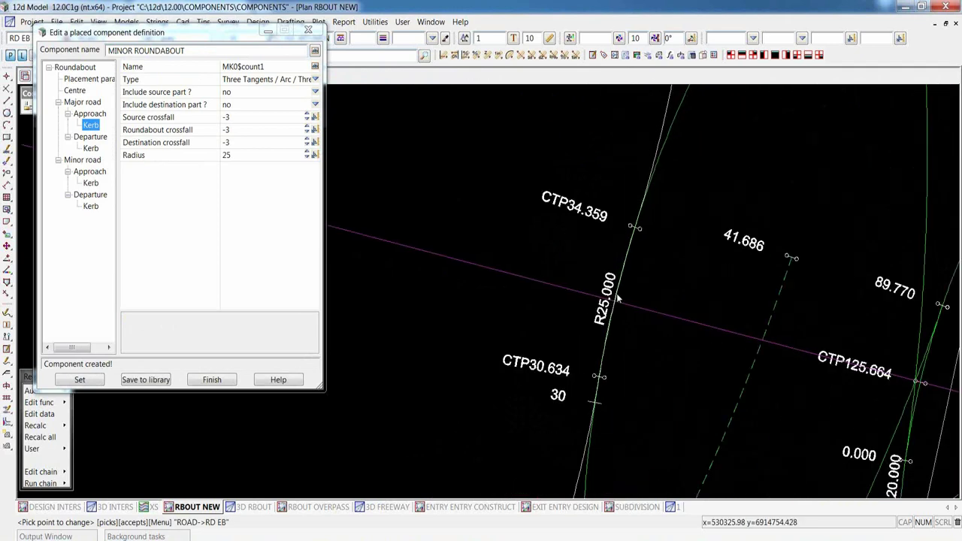
{"action": "scroll", "coordinate": [613, 309], "scroll_direction": "up", "scroll_amount": 4}
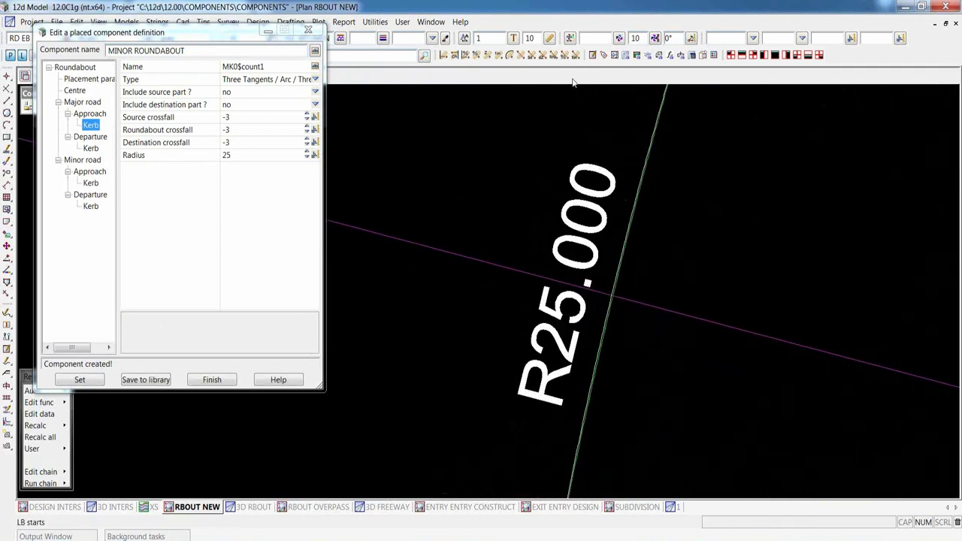
{"action": "scroll", "coordinate": [647, 269], "scroll_direction": "down", "scroll_amount": 2}
{"action": "scroll", "coordinate": [643, 276], "scroll_direction": "down", "scroll_amount": 6}
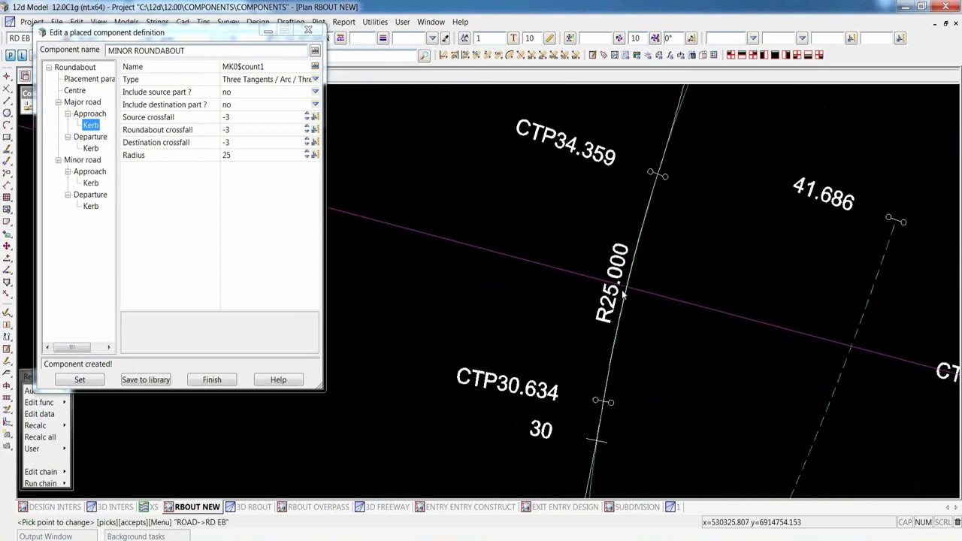
{"action": "scroll", "coordinate": [637, 282], "scroll_direction": "down", "scroll_amount": 3}
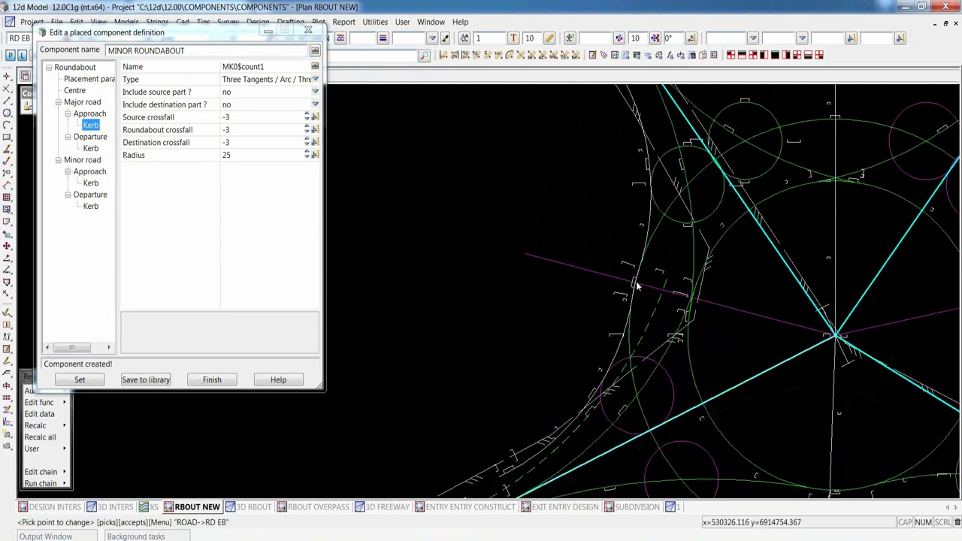
{"action": "left_click", "coordinate": [317, 79]}
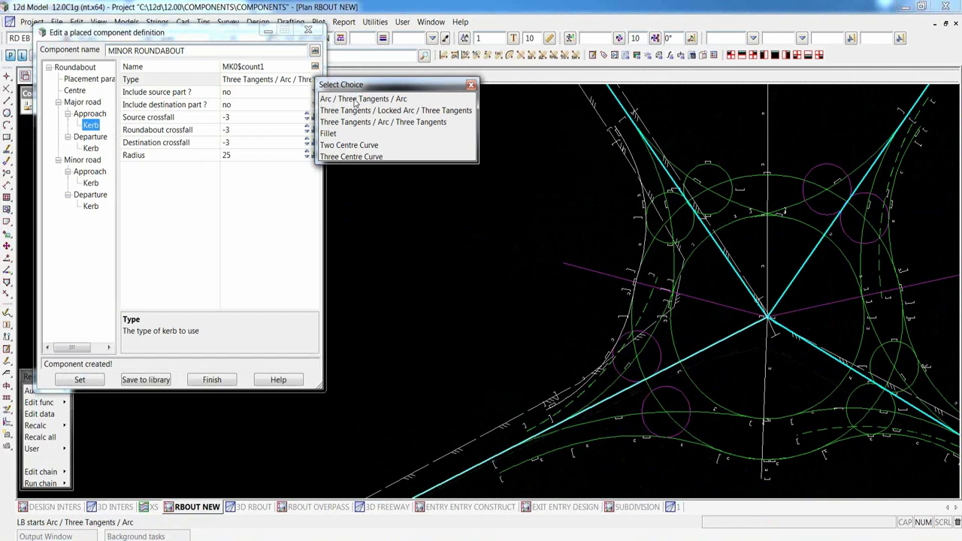
Change the major approach kerb type to Arc / Three Tangents / Arc
{"action": "left_click", "coordinate": [355, 100]}
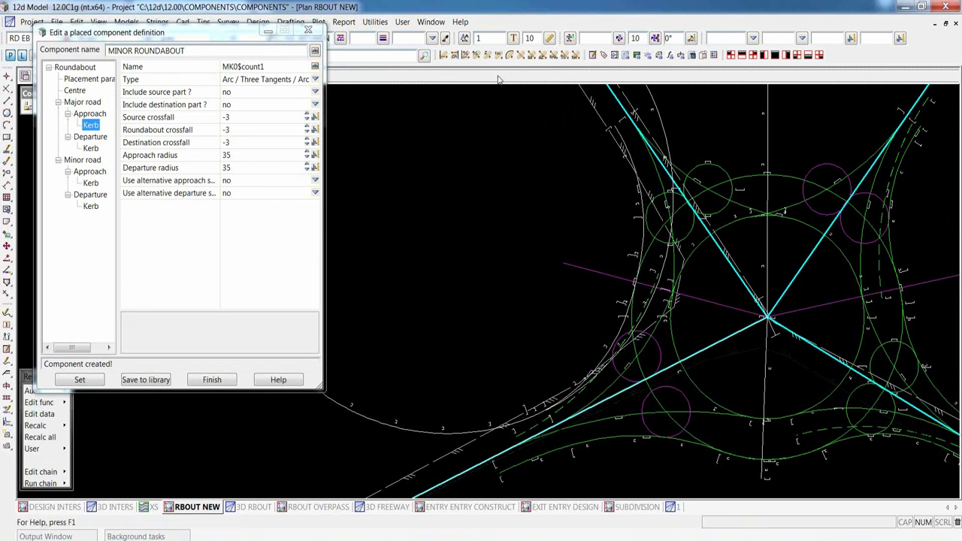
{"action": "scroll", "coordinate": [646, 304], "scroll_direction": "up", "scroll_amount": 2}
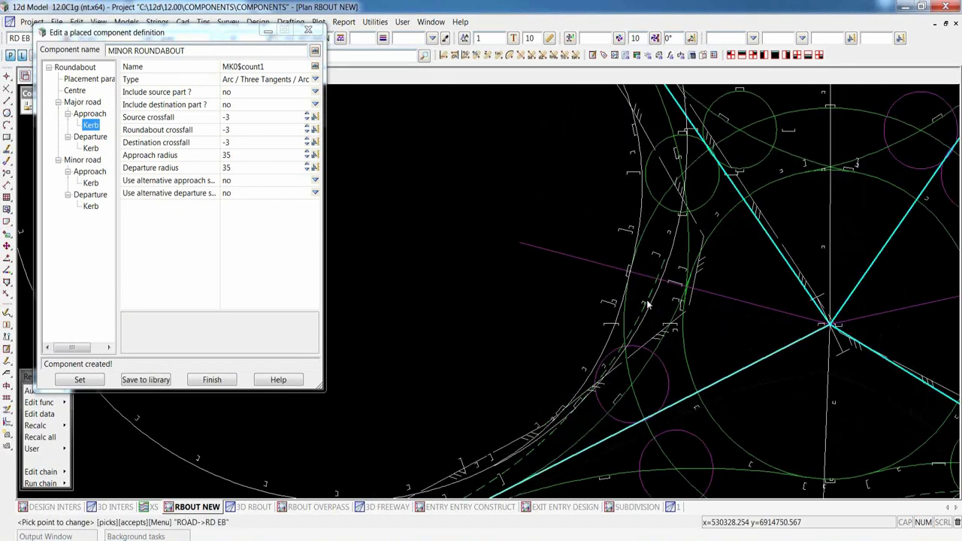
{"action": "scroll", "coordinate": [646, 304], "scroll_direction": "up", "scroll_amount": 1}
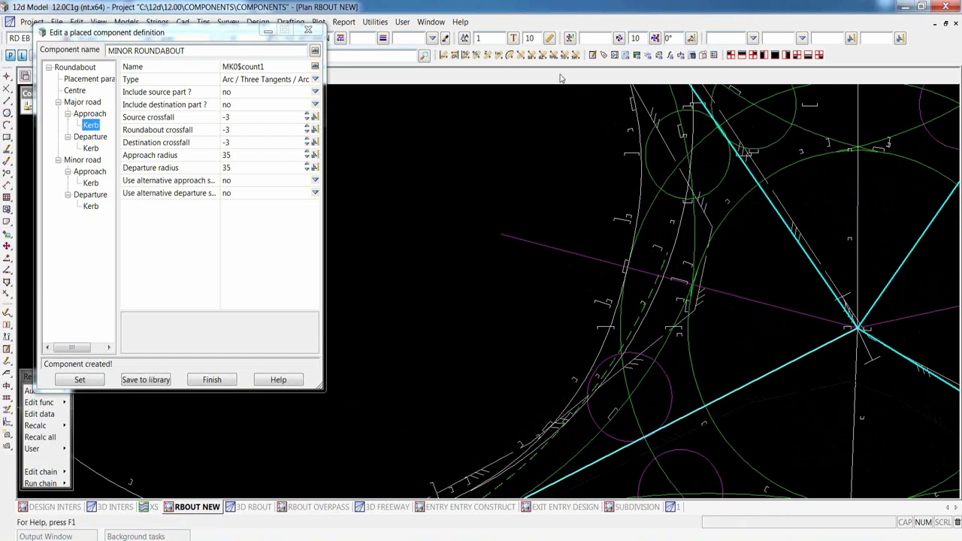
{"action": "scroll", "coordinate": [635, 247], "scroll_direction": "down", "scroll_amount": 2}
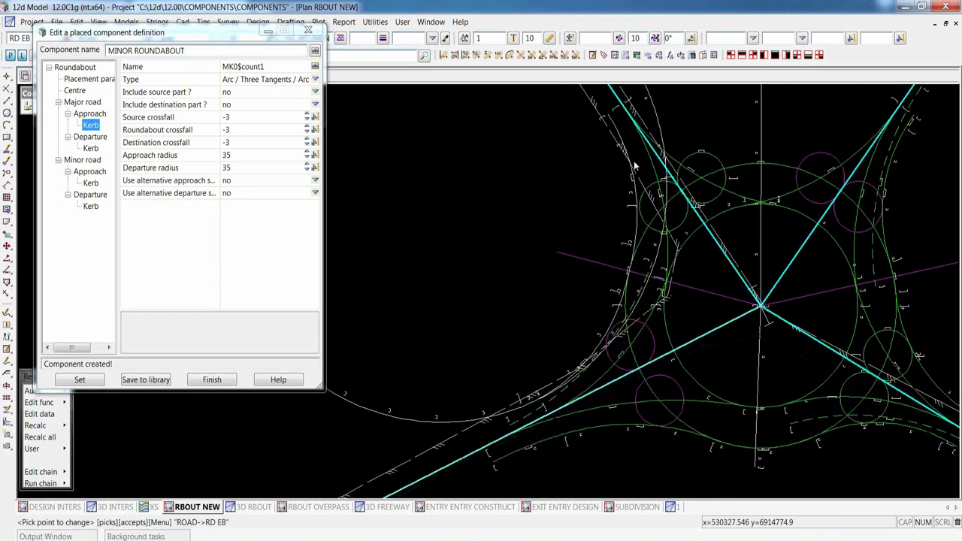
Lower the approach radius from 35 to 32, keeping the departure radius at 35
{"action": "left_click", "coordinate": [307, 158]}
{"action": "left_click", "coordinate": [306, 158]}
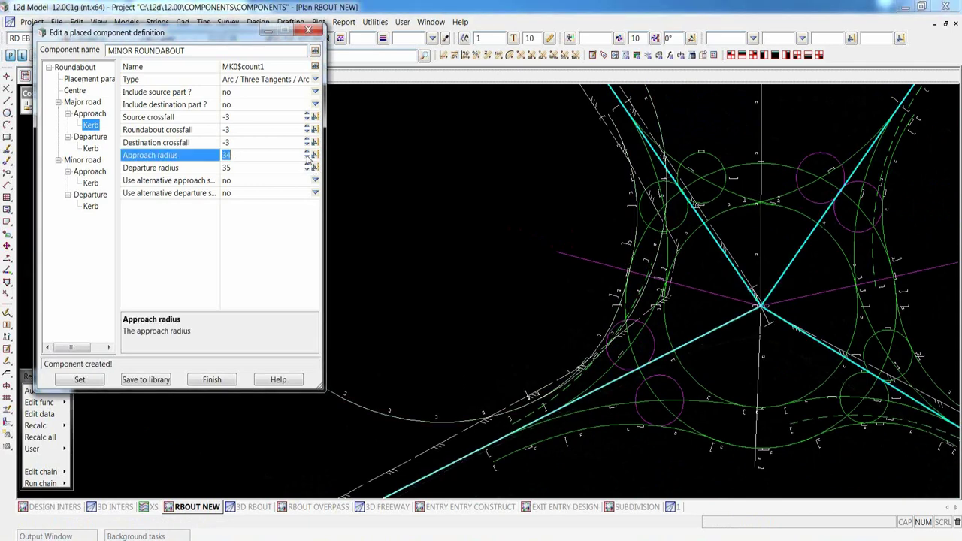
{"action": "left_click", "coordinate": [306, 157]}
{"action": "left_click", "coordinate": [307, 158]}
{"action": "left_click", "coordinate": [307, 157]}
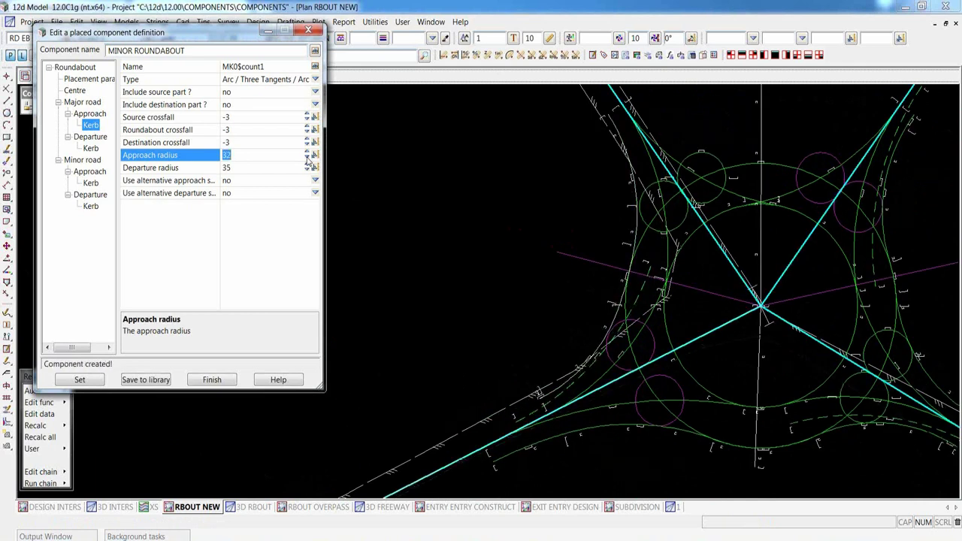
{"action": "left_click", "coordinate": [473, 79]}
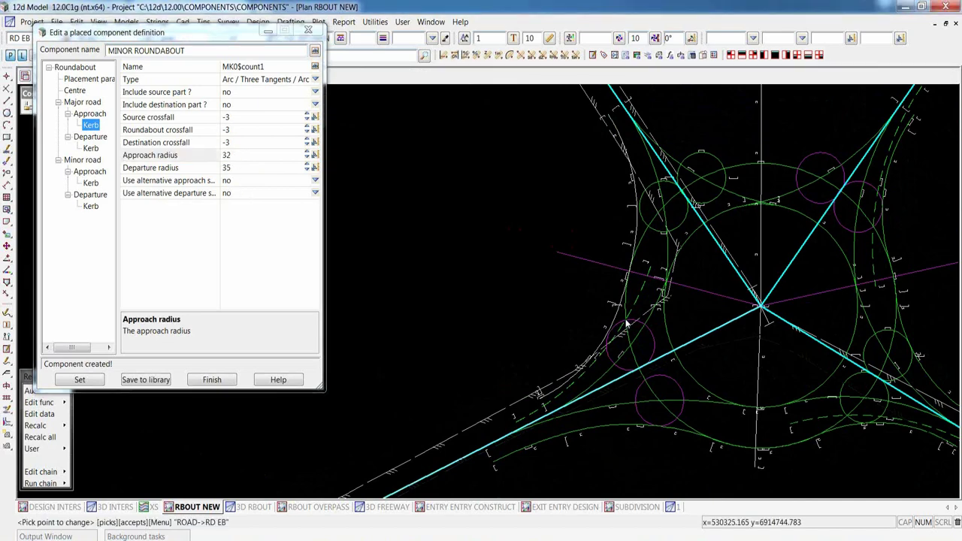
{"action": "scroll", "coordinate": [628, 321], "scroll_direction": "down", "scroll_amount": 4}
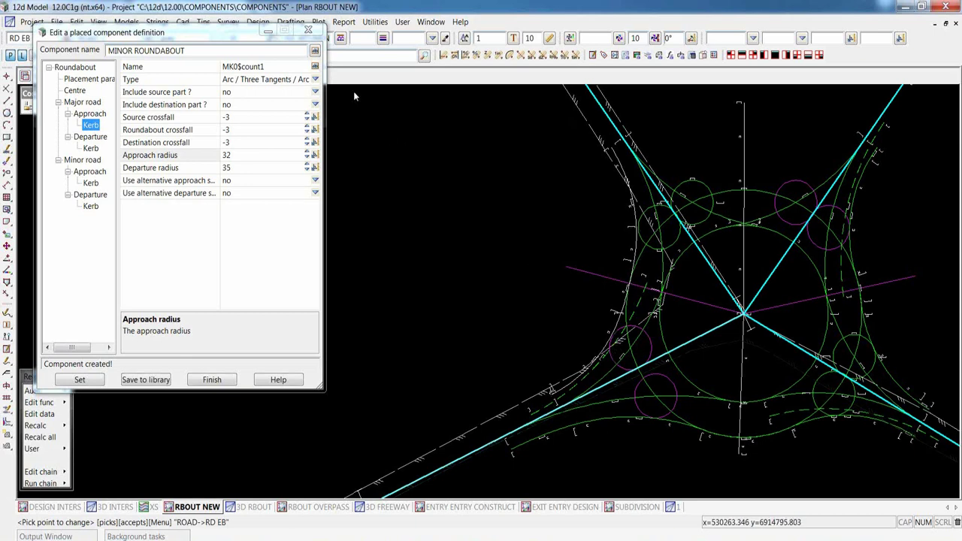
{"action": "left_click", "coordinate": [315, 79]}
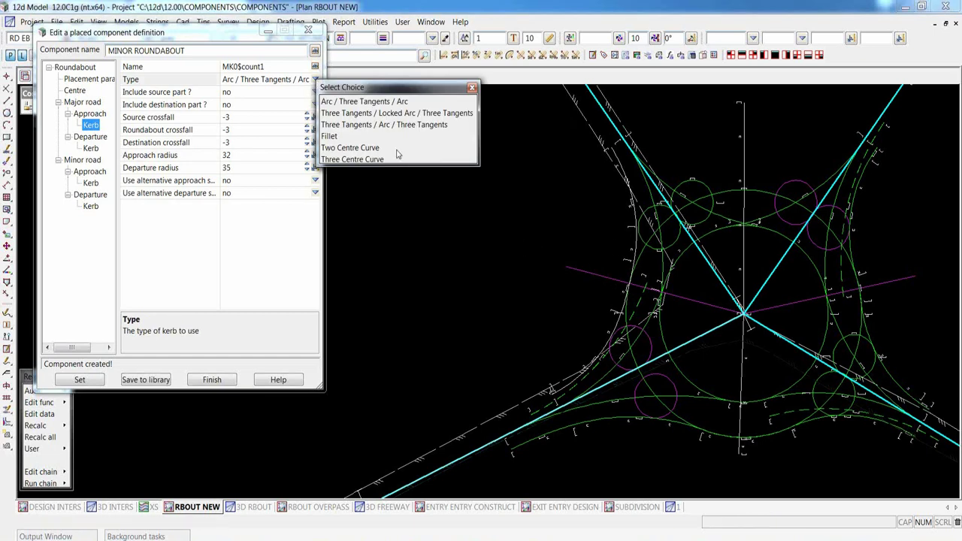
Make the approach kerb a Fillet and raise its radius to 41
{"action": "left_click", "coordinate": [329, 136]}
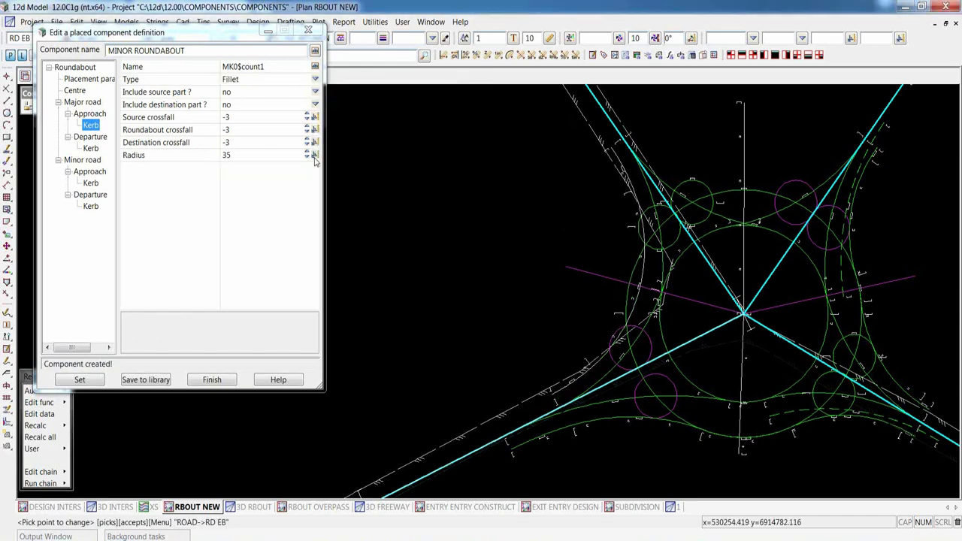
{"action": "left_click", "coordinate": [306, 151]}
{"action": "left_click", "coordinate": [307, 151]}
{"action": "left_click", "coordinate": [306, 151]}
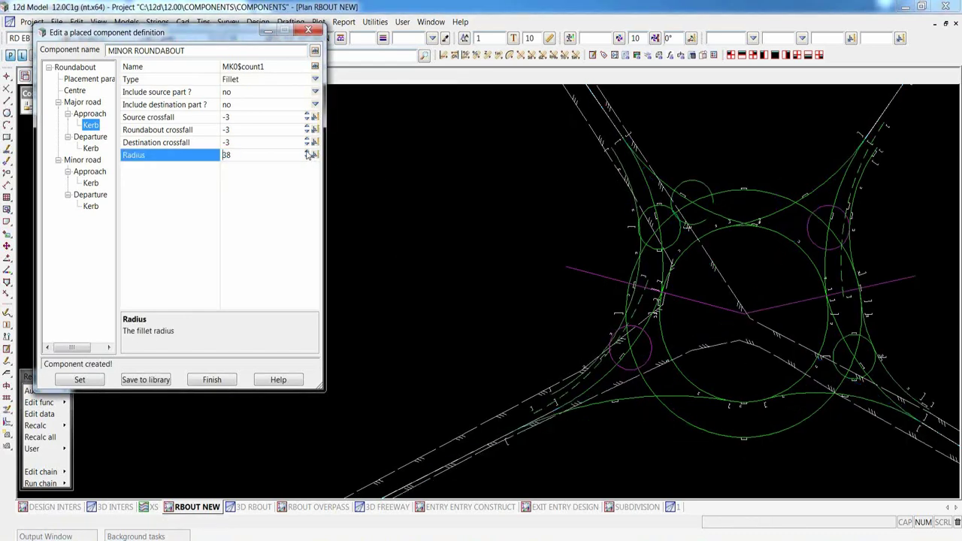
{"action": "left_click", "coordinate": [307, 151]}
{"action": "left_click", "coordinate": [306, 151]}
{"action": "left_click", "coordinate": [306, 152]}
{"action": "left_click", "coordinate": [306, 152]}
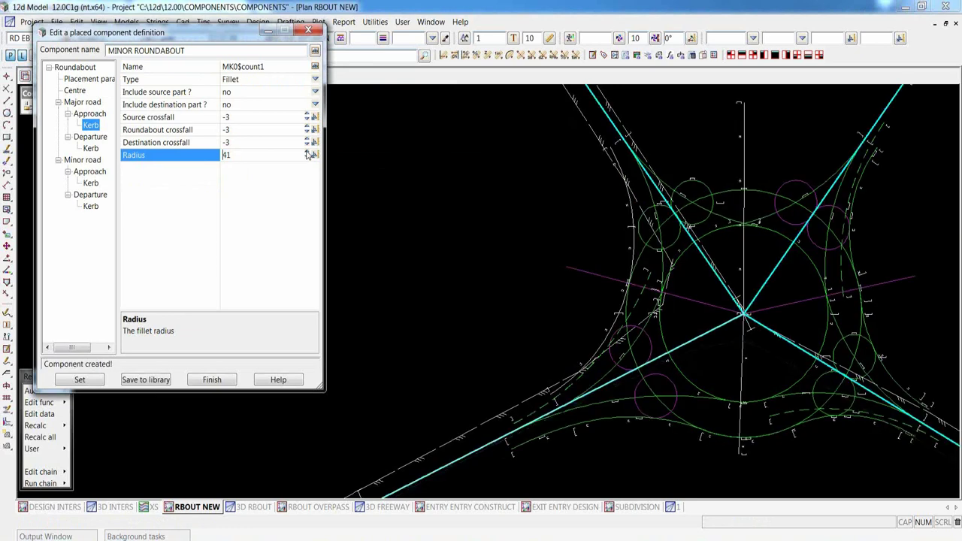
{"action": "left_click", "coordinate": [628, 86]}
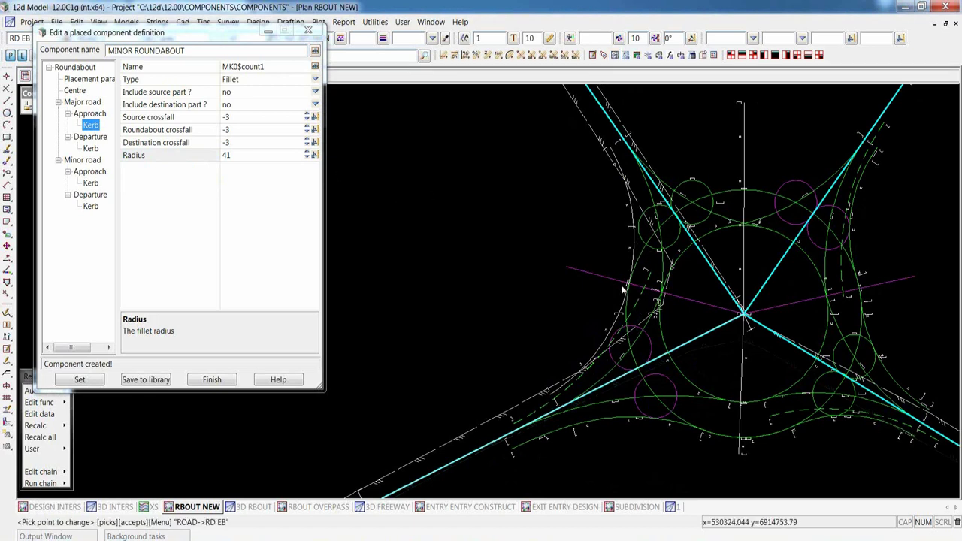
{"action": "scroll", "coordinate": [621, 288], "scroll_direction": "up", "scroll_amount": 5}
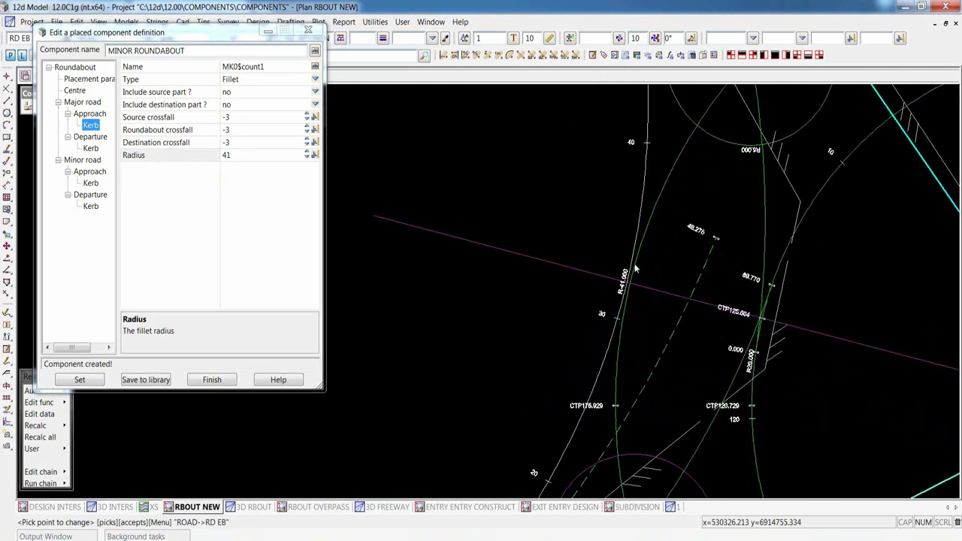
{"action": "scroll", "coordinate": [635, 268], "scroll_direction": "down", "scroll_amount": 5}
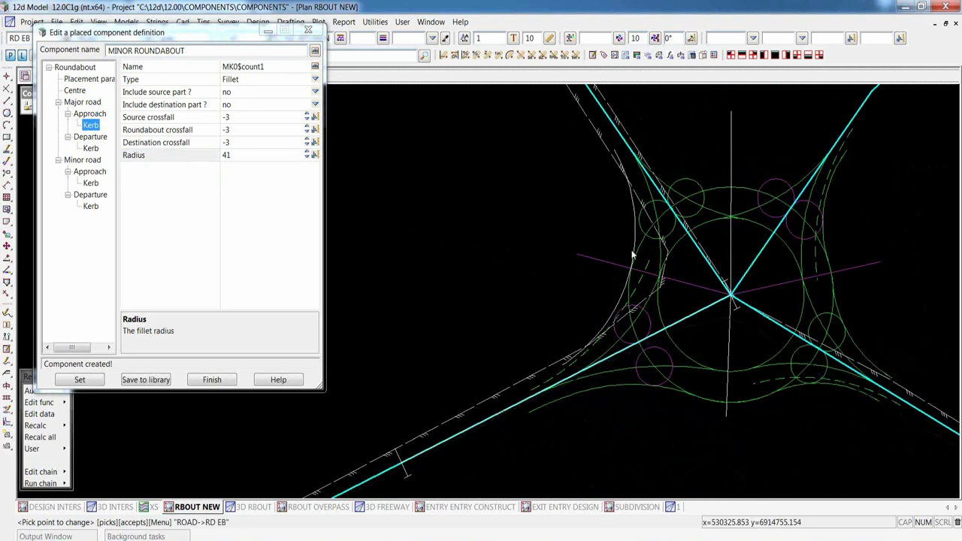
Switch the kerb to a Two Centre Curve (approach radius 30, departure 50, tangent 30)
{"action": "left_click", "coordinate": [316, 80]}
{"action": "left_click", "coordinate": [316, 79]}
{"action": "left_click", "coordinate": [352, 144]}
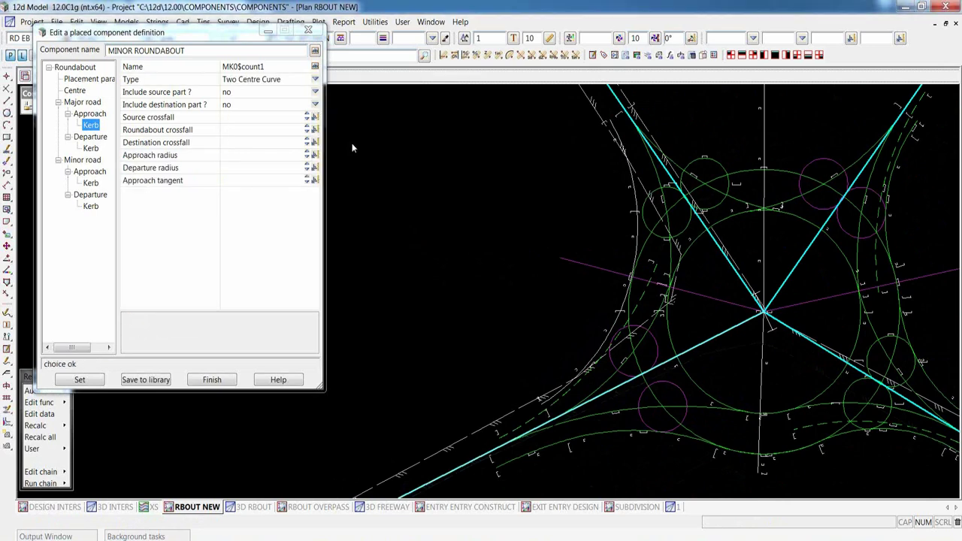
Change the major approach kerb to a Three Centre Curve with radii 45/30/90
{"action": "left_click", "coordinate": [315, 81]}
{"action": "left_click", "coordinate": [315, 81]}
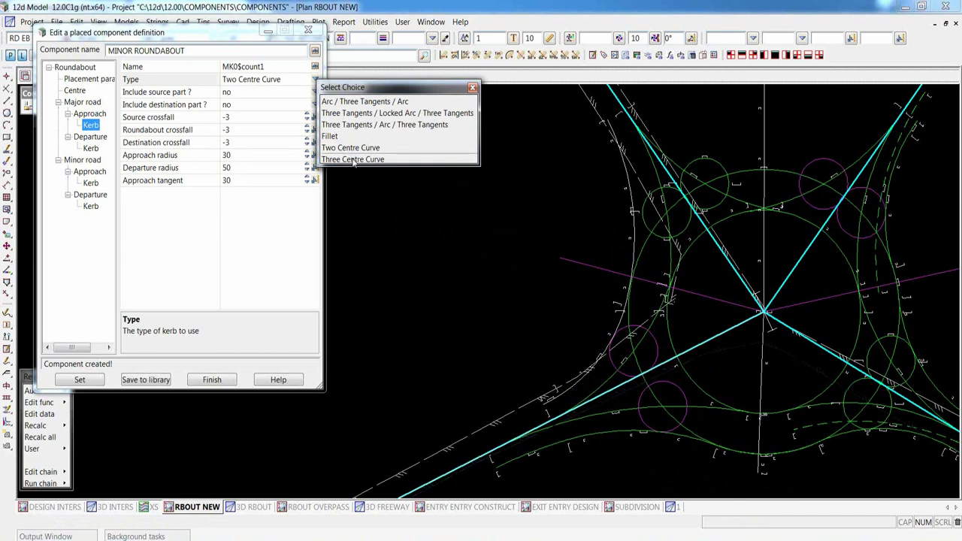
{"action": "left_click", "coordinate": [353, 160]}
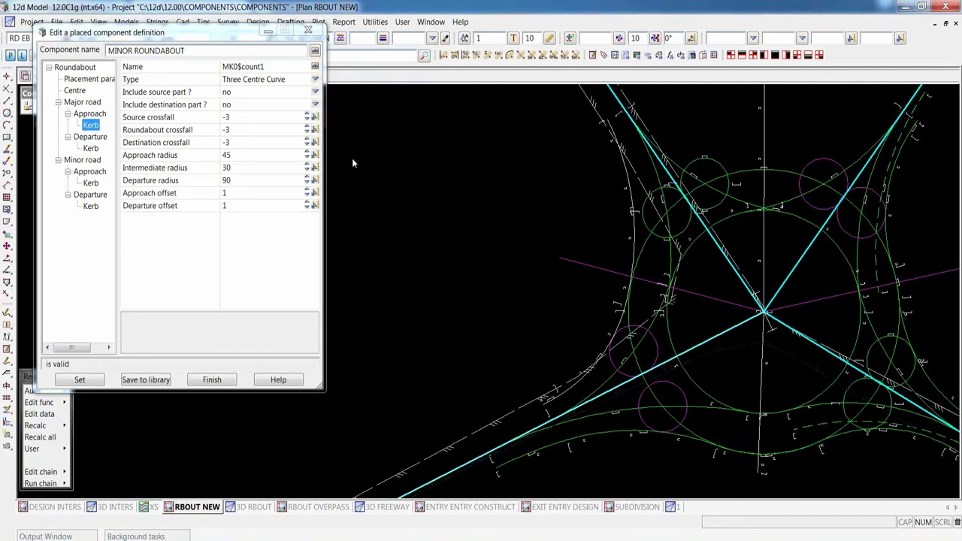
Raise the kerb's approach offset from 0 to 2
{"action": "left_click", "coordinate": [306, 197]}
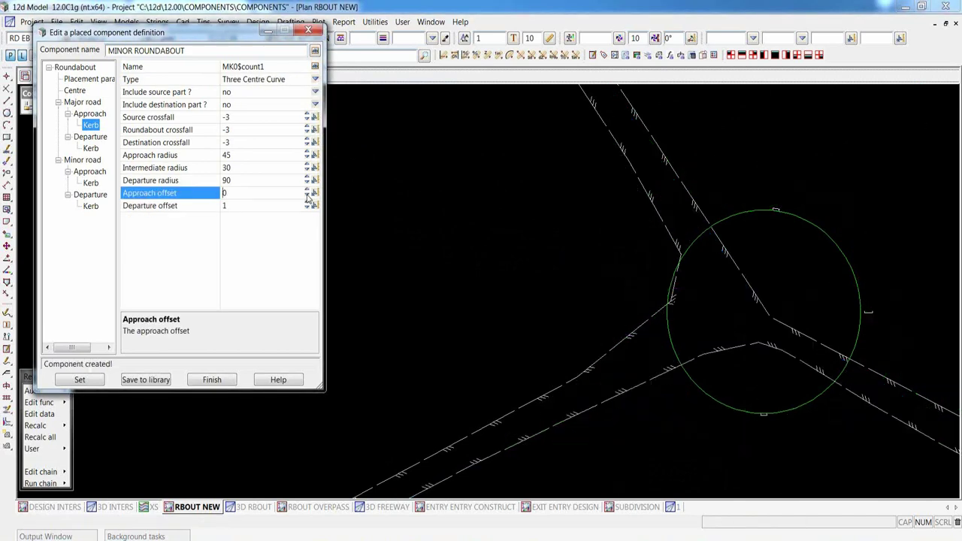
{"action": "left_click", "coordinate": [307, 190]}
{"action": "left_click", "coordinate": [306, 190]}
{"action": "left_click", "coordinate": [307, 190]}
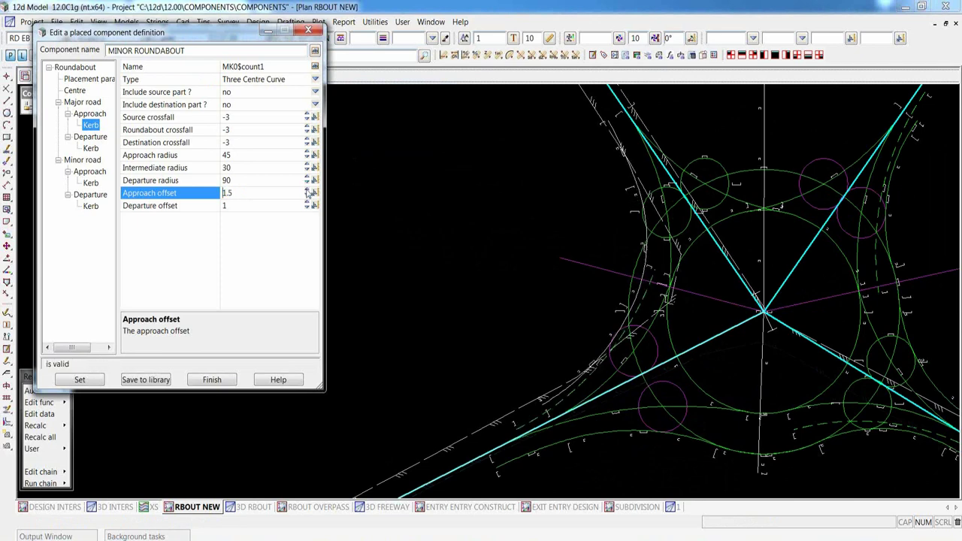
{"action": "left_click", "coordinate": [306, 190]}
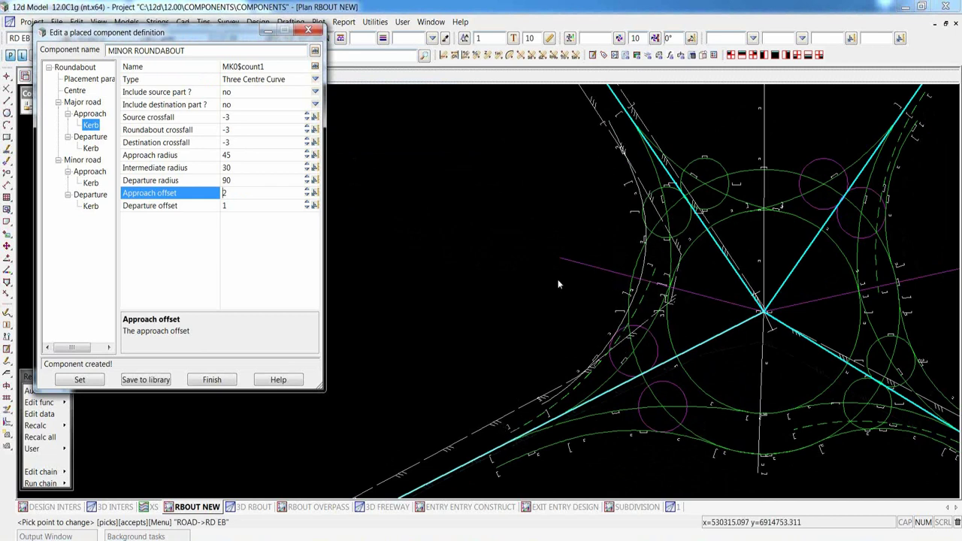
{"action": "left_click", "coordinate": [315, 79]}
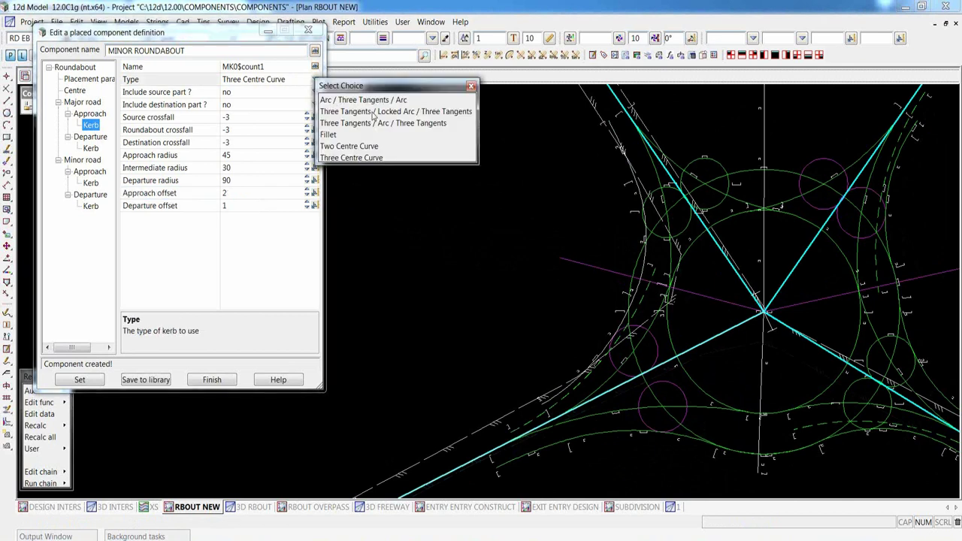
Switch the major approach kerb to Three Tangents / Locked Arc / Three Tangents and inspect the plan
{"action": "left_click", "coordinate": [380, 111]}
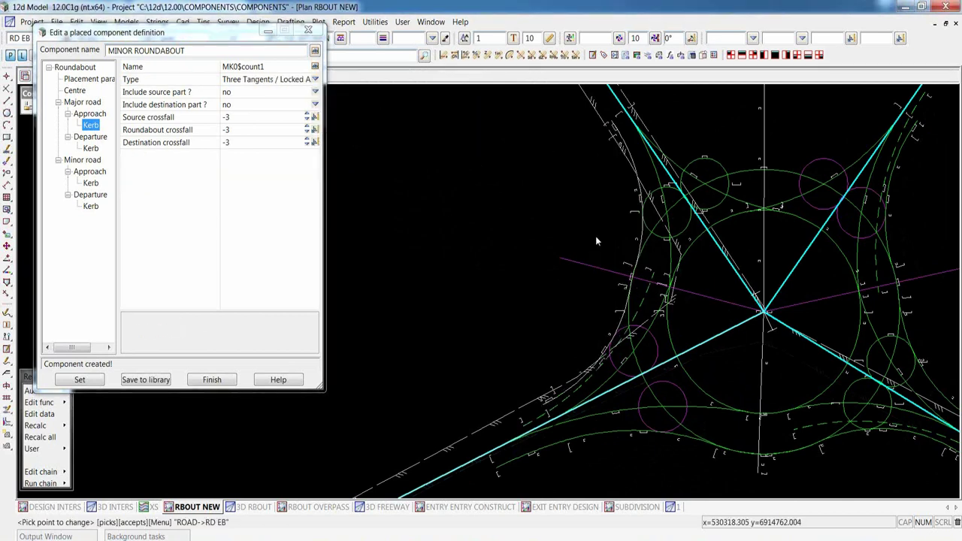
{"action": "scroll", "coordinate": [589, 248], "scroll_direction": "down", "scroll_amount": 5}
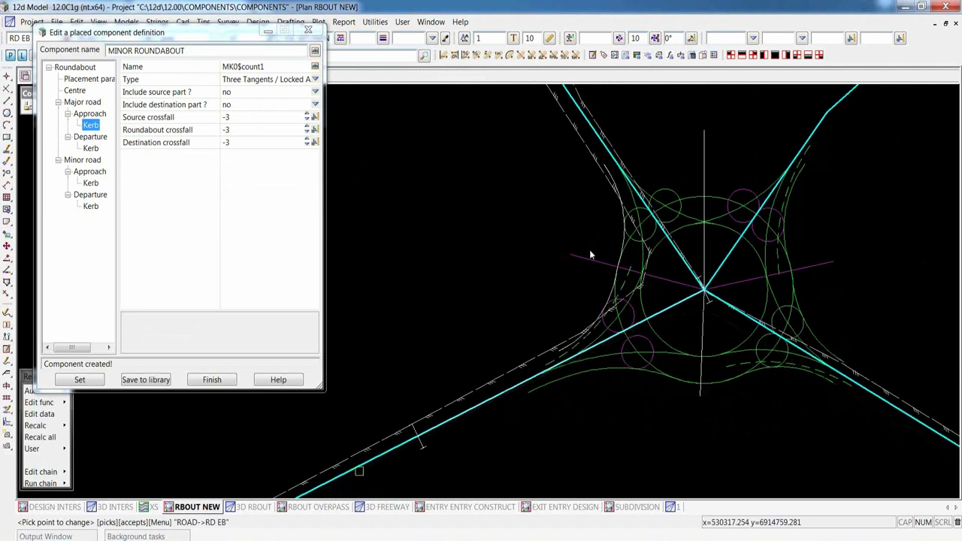
{"action": "scroll", "coordinate": [664, 182], "scroll_direction": "up", "scroll_amount": 4}
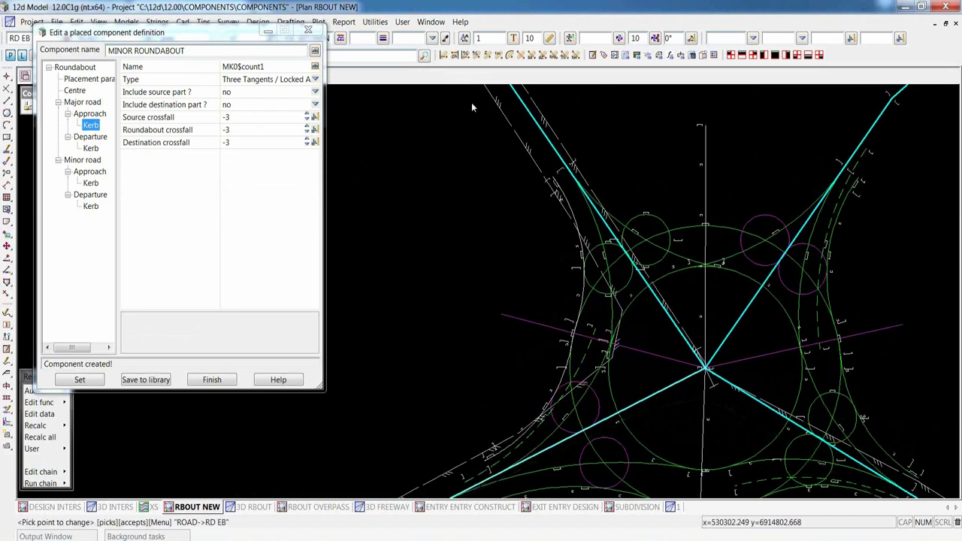
{"action": "scroll", "coordinate": [586, 248], "scroll_direction": "down", "scroll_amount": 2}
{"action": "scroll", "coordinate": [567, 248], "scroll_direction": "up", "scroll_amount": 2}
{"action": "scroll", "coordinate": [541, 196], "scroll_direction": "up", "scroll_amount": 1}
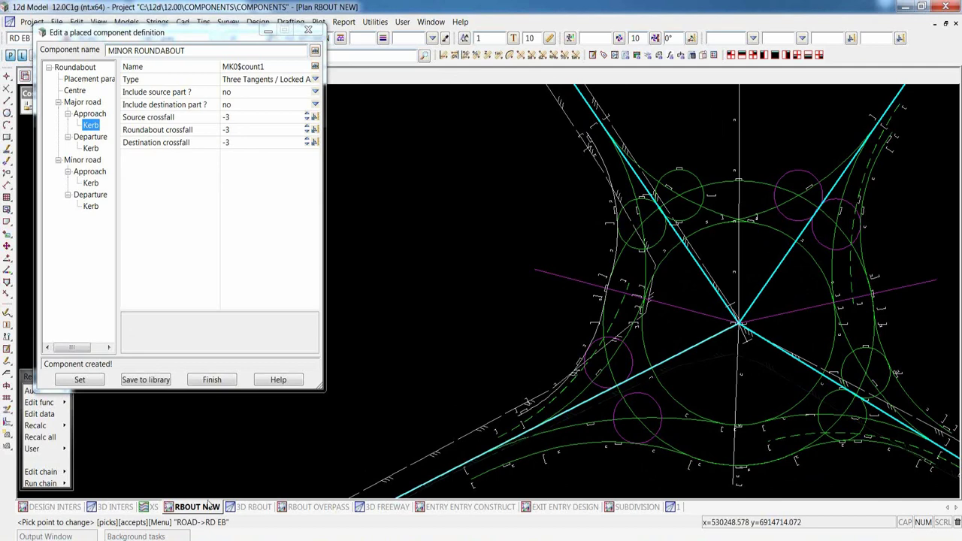
{"action": "left_click", "coordinate": [114, 508]}
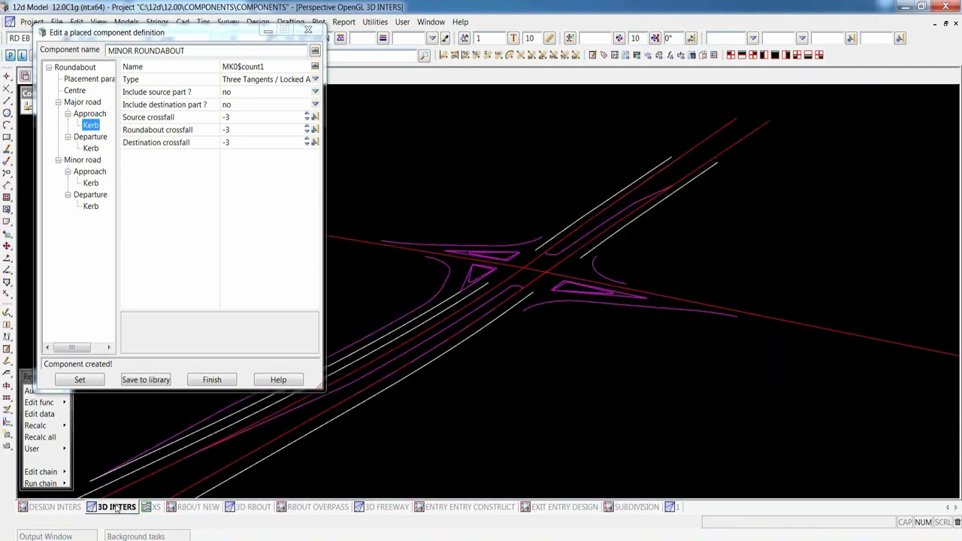
{"action": "left_click", "coordinate": [242, 509]}
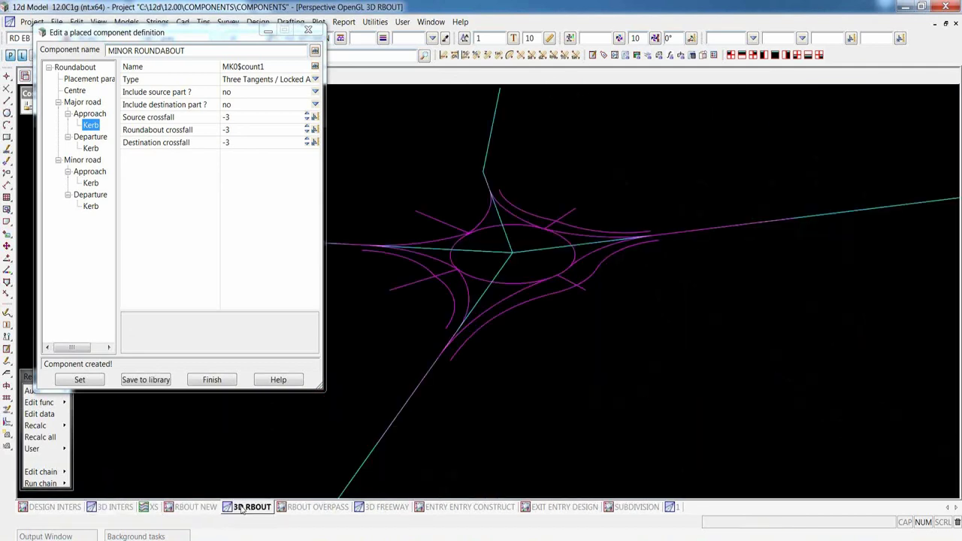
{"action": "left_click", "coordinate": [186, 509]}
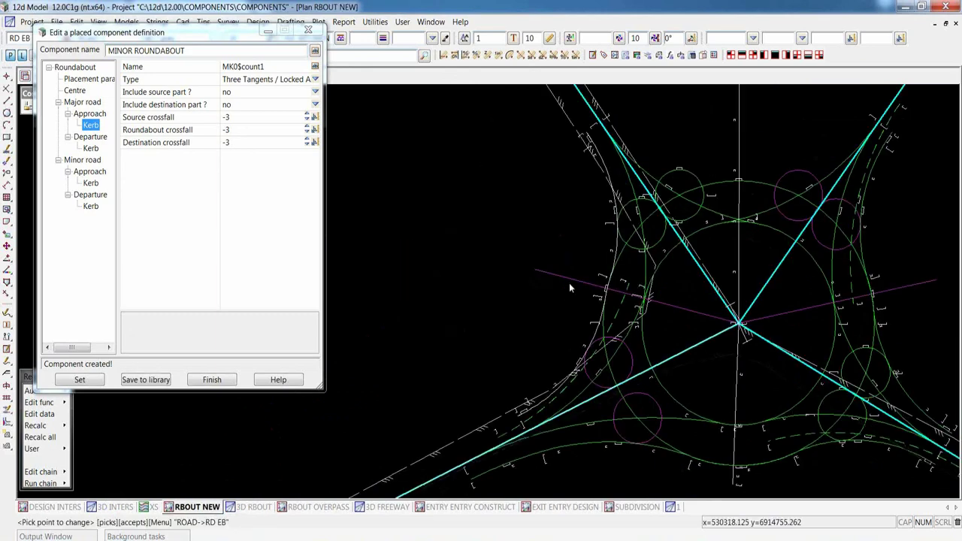
{"action": "scroll", "coordinate": [569, 282], "scroll_direction": "down", "scroll_amount": 2}
{"action": "scroll", "coordinate": [727, 227], "scroll_direction": "up", "scroll_amount": 3}
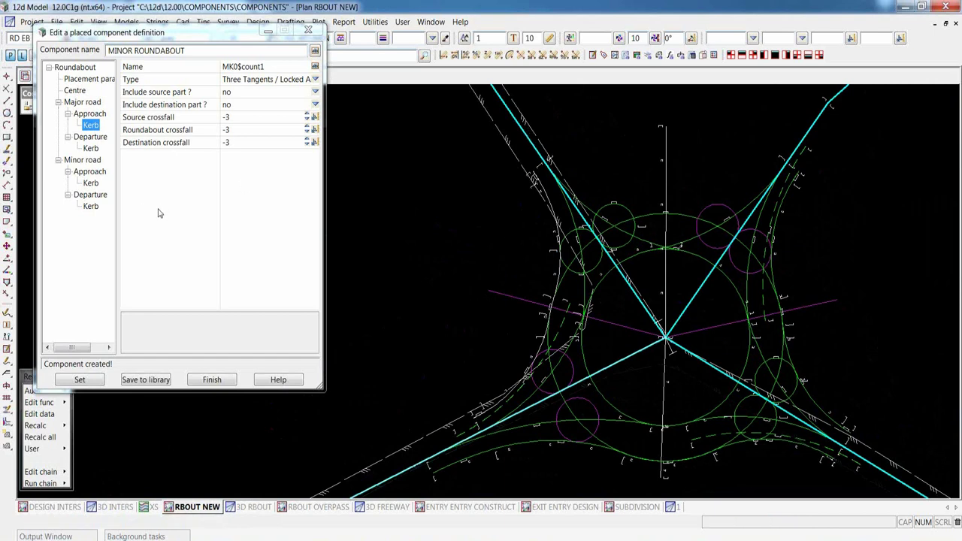
Make the minor road approach kerb a Fillet and reduce its radius to 32.5
{"action": "left_click", "coordinate": [90, 184]}
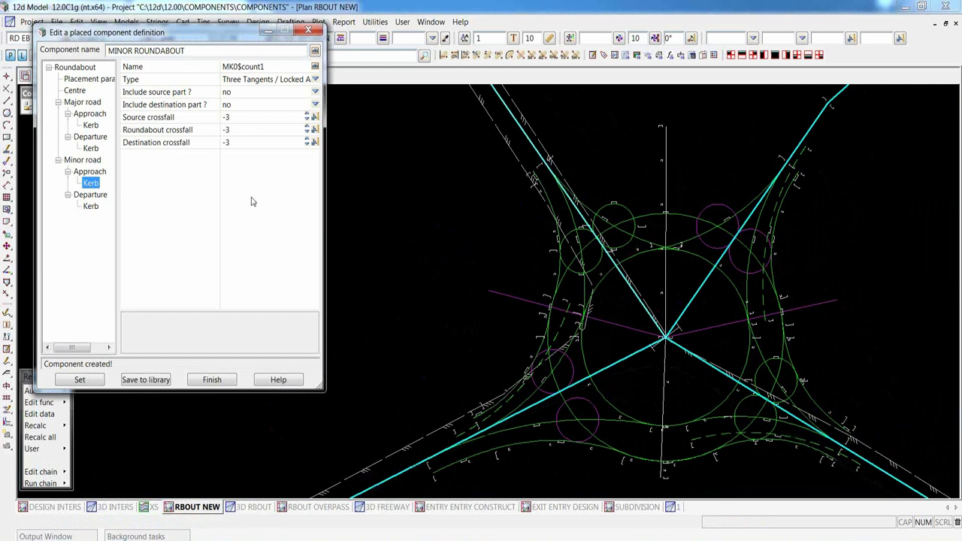
{"action": "left_click", "coordinate": [315, 80]}
{"action": "left_click", "coordinate": [330, 135]}
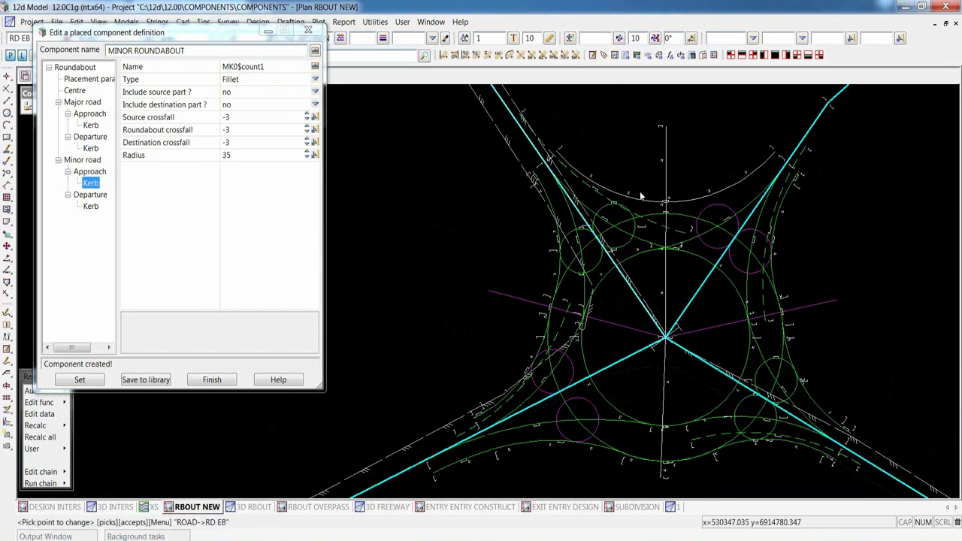
{"action": "scroll", "coordinate": [640, 191], "scroll_direction": "up", "scroll_amount": 1}
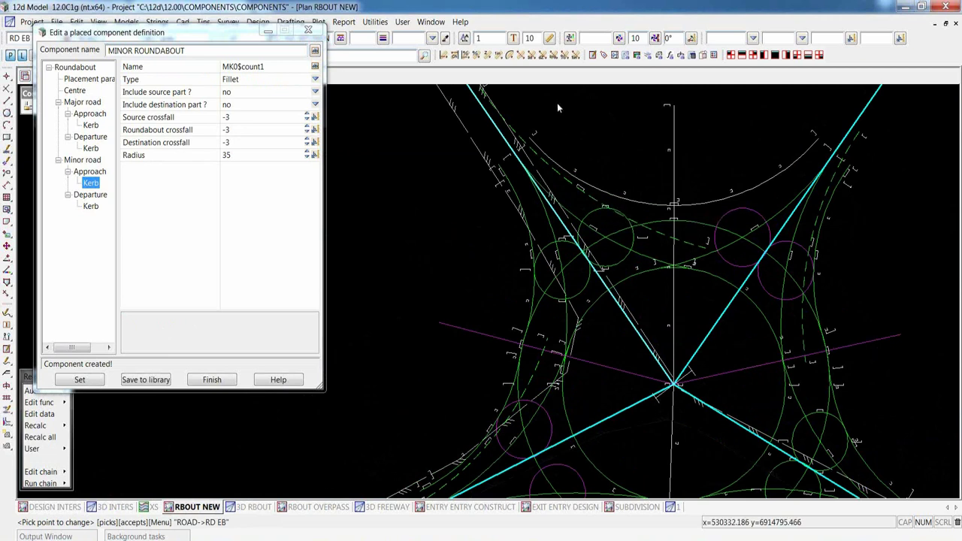
{"action": "left_click", "coordinate": [517, 159]}
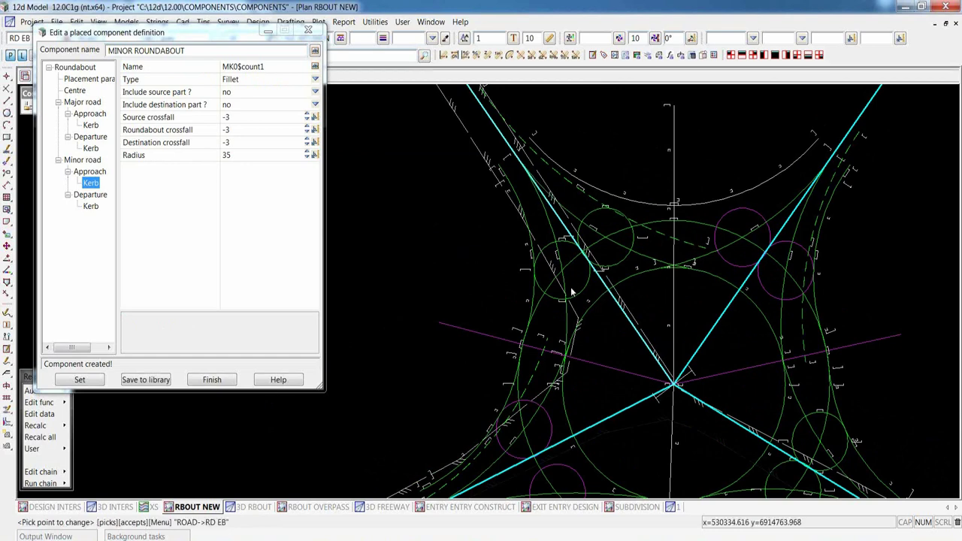
{"action": "scroll", "coordinate": [571, 292], "scroll_direction": "down", "scroll_amount": 2}
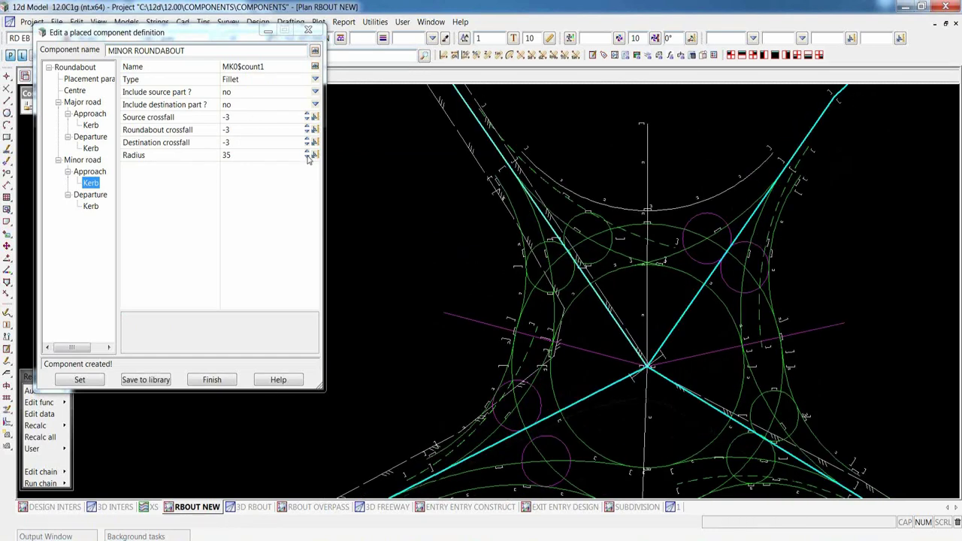
{"action": "left_click", "coordinate": [306, 158]}
{"action": "left_click", "coordinate": [306, 158]}
{"action": "left_click", "coordinate": [306, 157]}
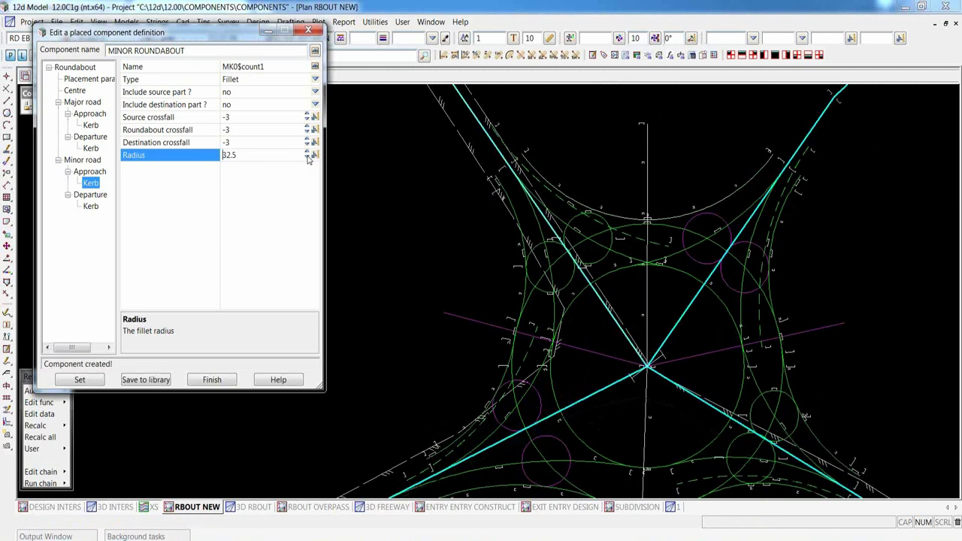
Change the minor approach kerb to Arc / Three Tangents / Arc with 35 radii
{"action": "left_click", "coordinate": [315, 79]}
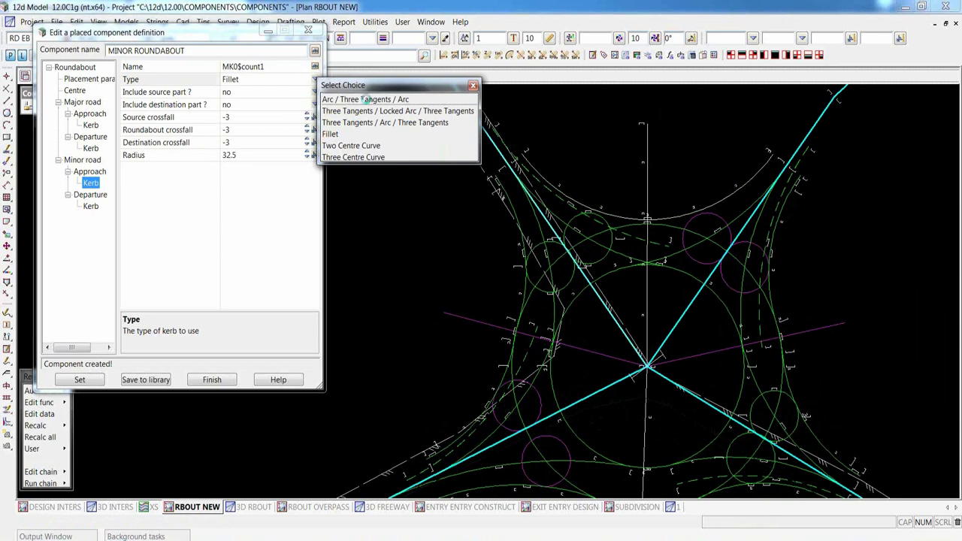
{"action": "left_click", "coordinate": [368, 101]}
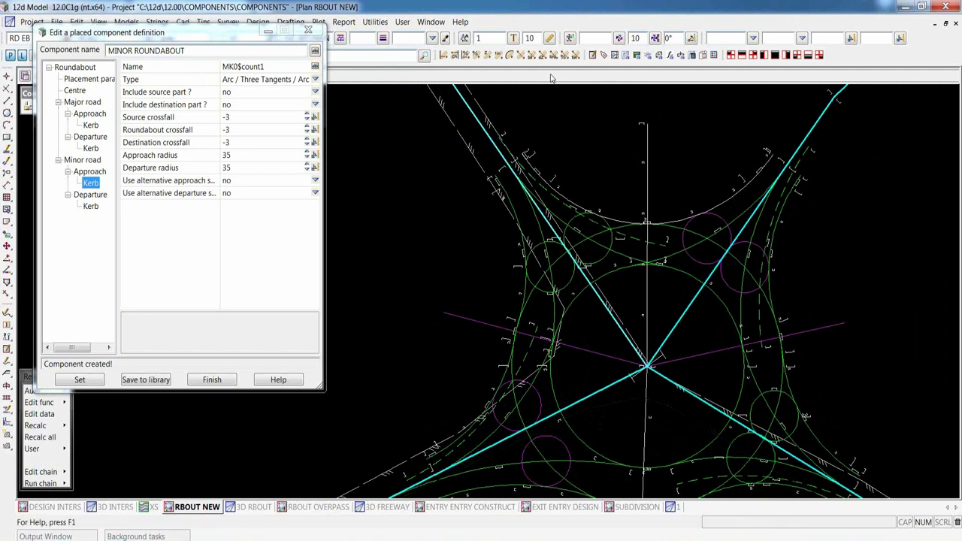
{"action": "scroll", "coordinate": [572, 207], "scroll_direction": "down", "scroll_amount": 2}
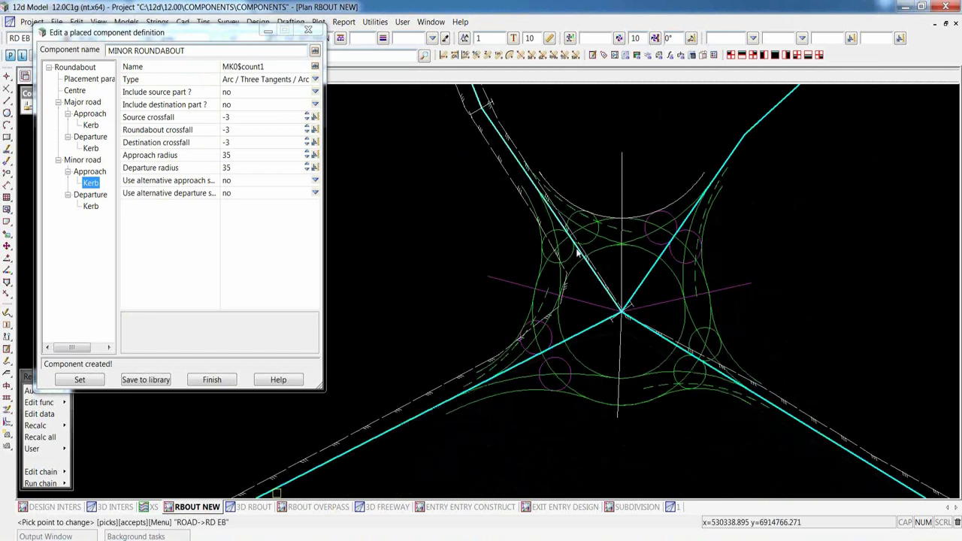
{"action": "scroll", "coordinate": [578, 254], "scroll_direction": "up", "scroll_amount": 1}
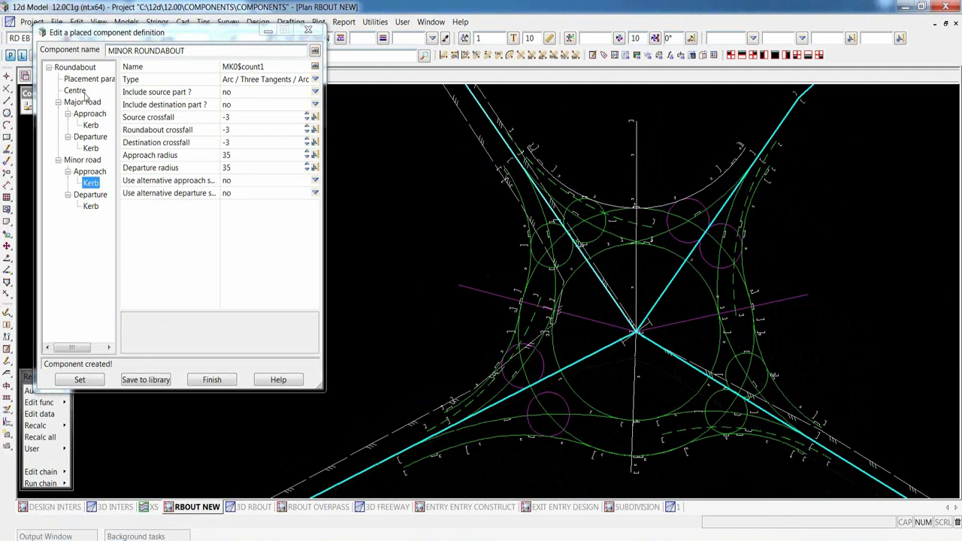
{"action": "left_click", "coordinate": [88, 81]}
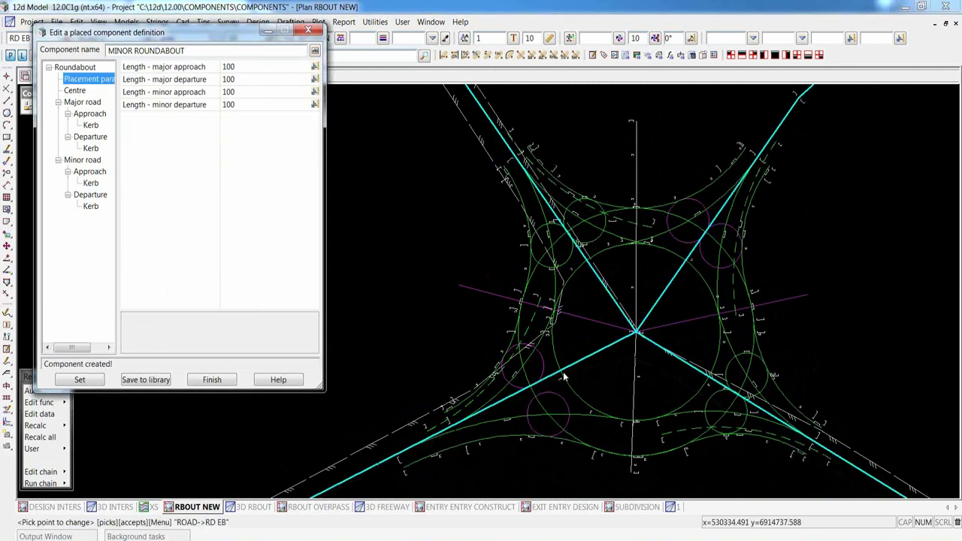
{"action": "left_click", "coordinate": [250, 80]}
{"action": "type", "text": "0"}
{"action": "key", "text": "Return"}
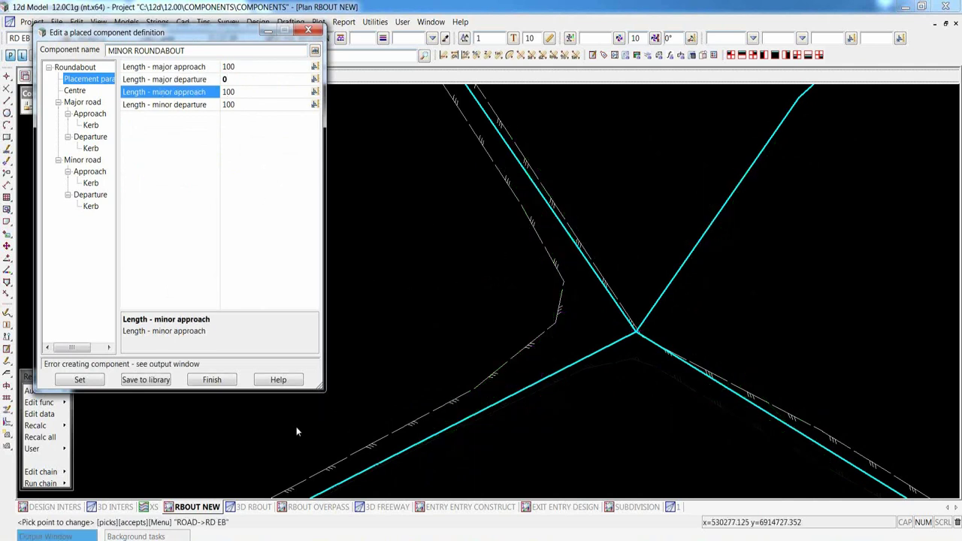
{"action": "left_click", "coordinate": [45, 537]}
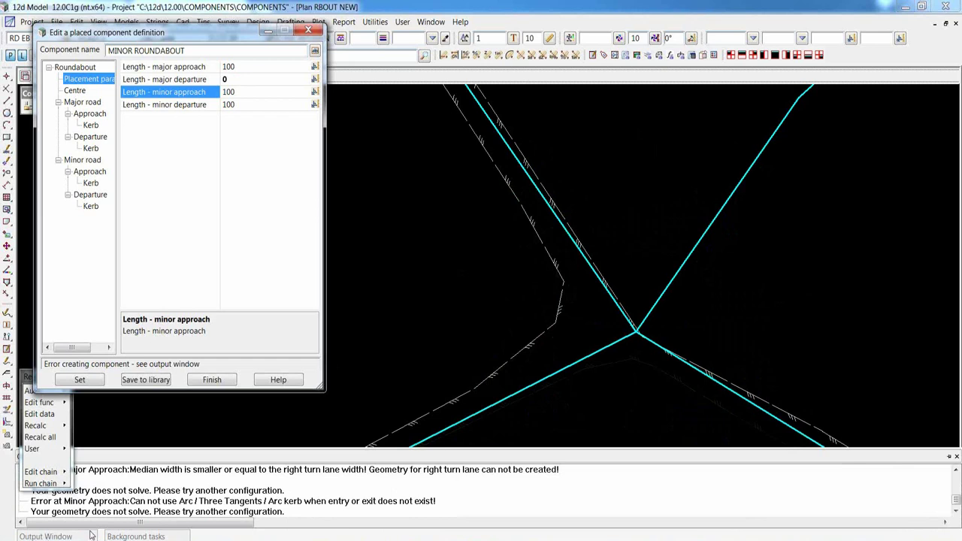
{"action": "left_click", "coordinate": [238, 78]}
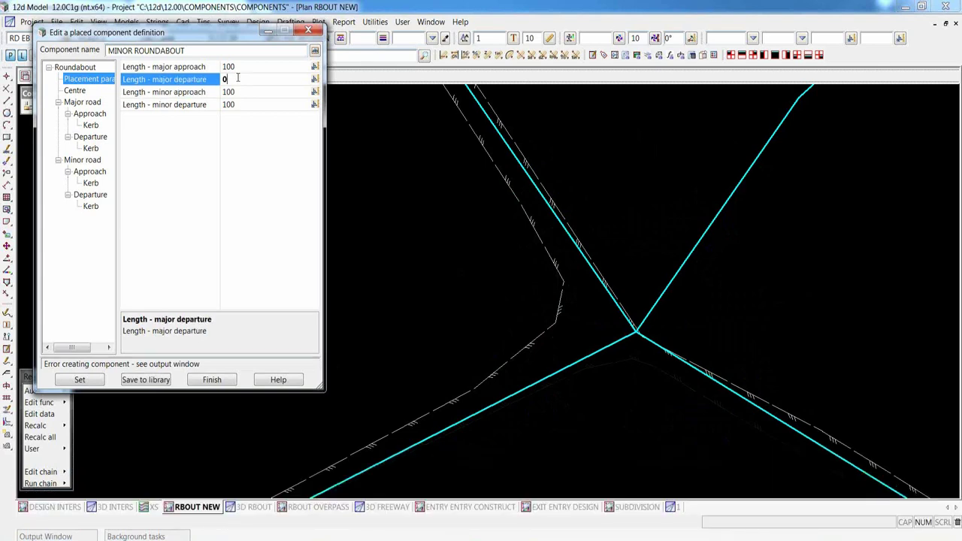
{"action": "type", "text": "100"}
{"action": "key", "text": "Return"}
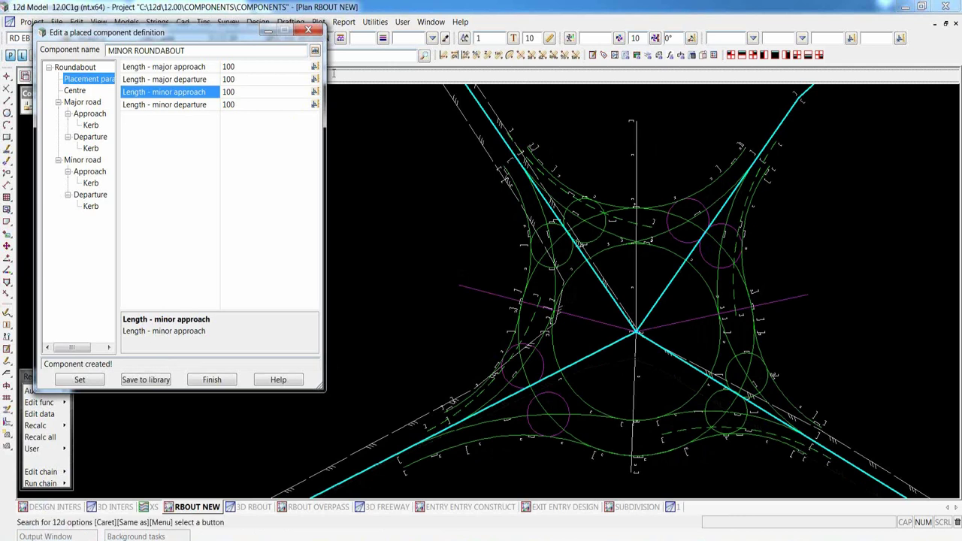
{"action": "left_click", "coordinate": [601, 197]}
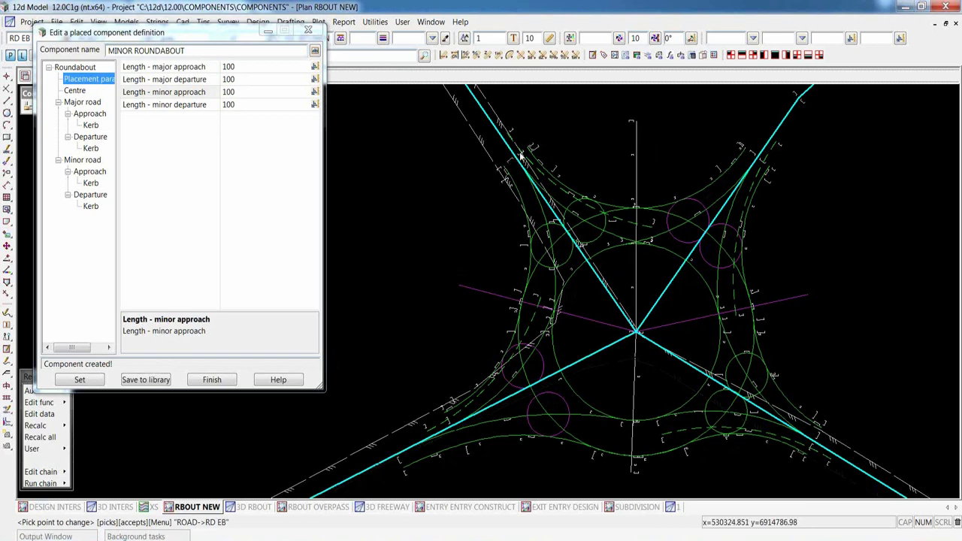
{"action": "left_click", "coordinate": [91, 183]}
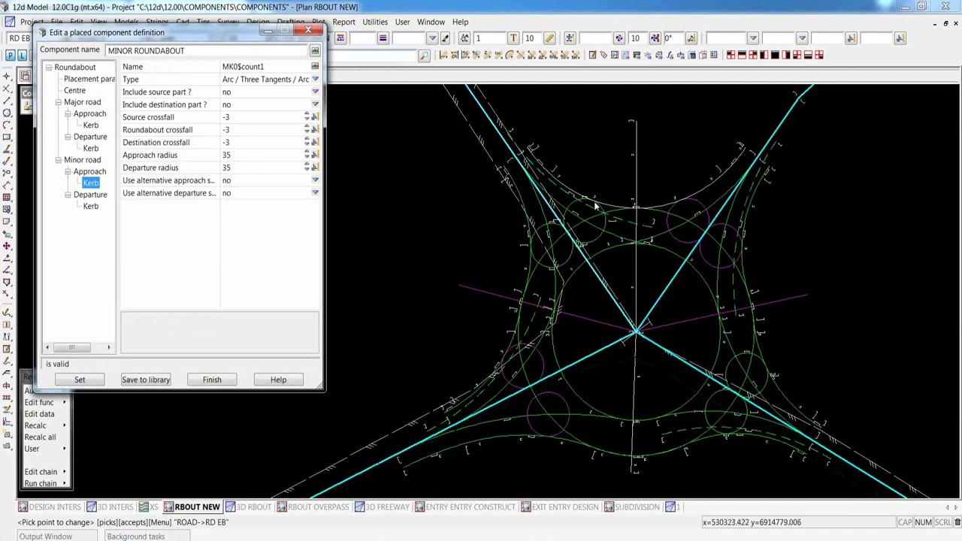
Make the minor road approach kerb a Fillet with radius 33
{"action": "left_click", "coordinate": [316, 81]}
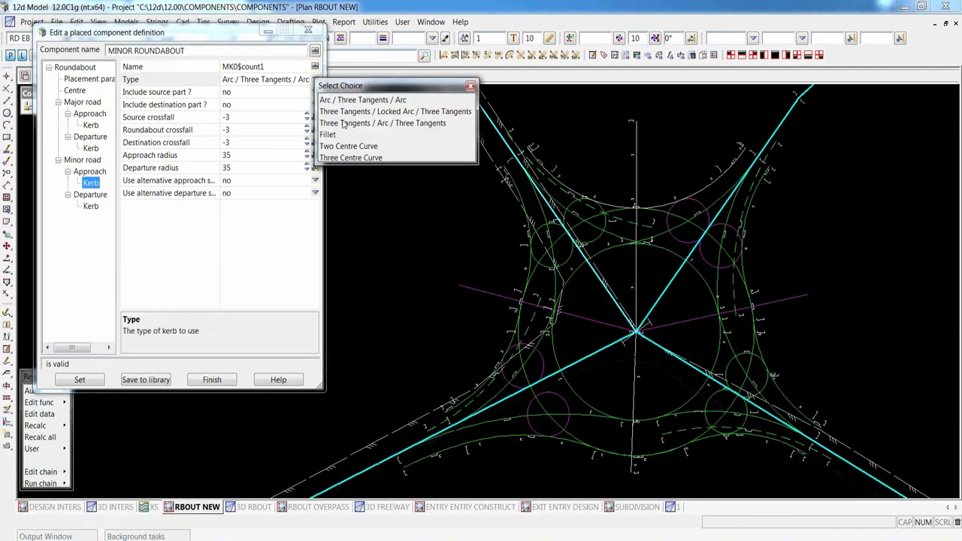
{"action": "left_click", "coordinate": [334, 136]}
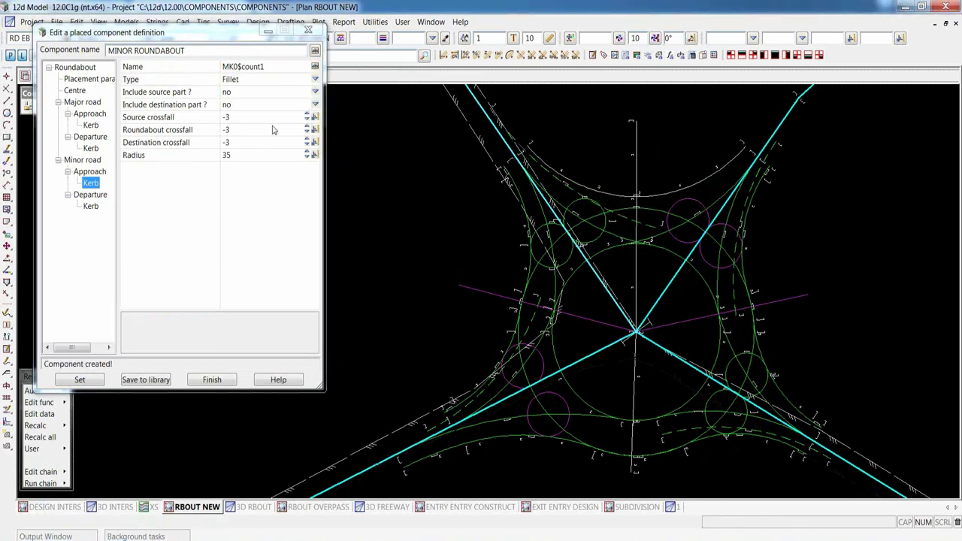
{"action": "left_click", "coordinate": [306, 158]}
{"action": "left_click", "coordinate": [307, 158]}
{"action": "left_click", "coordinate": [307, 157]}
{"action": "left_click", "coordinate": [307, 158]}
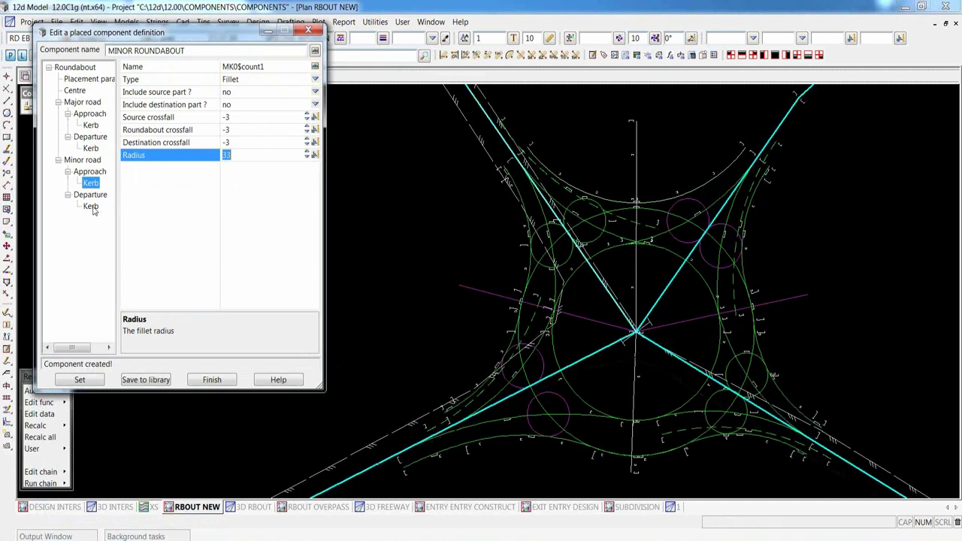
Make the major road departure kerb a Fillet and raise its radius to 47
{"action": "left_click", "coordinate": [90, 125]}
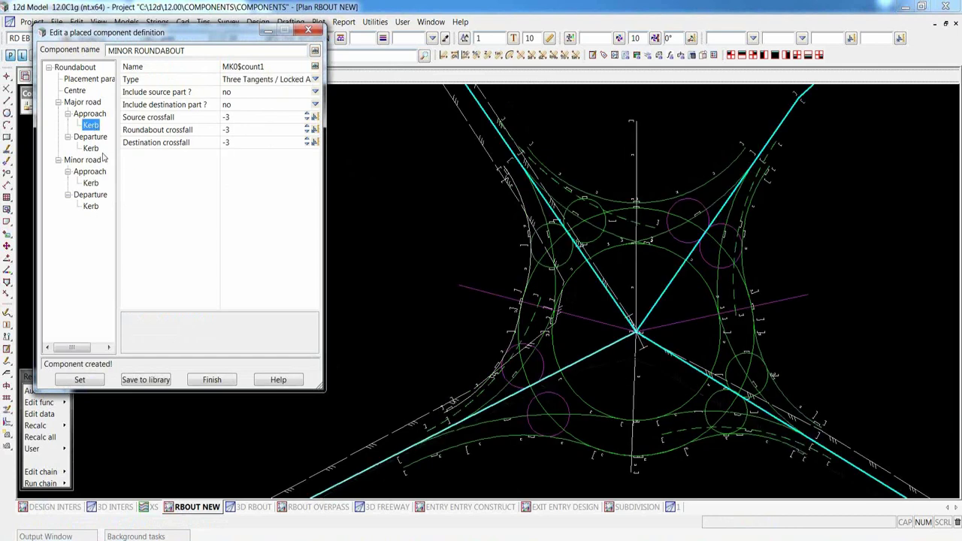
{"action": "left_click", "coordinate": [92, 149]}
{"action": "left_click", "coordinate": [316, 79]}
{"action": "left_click", "coordinate": [338, 133]}
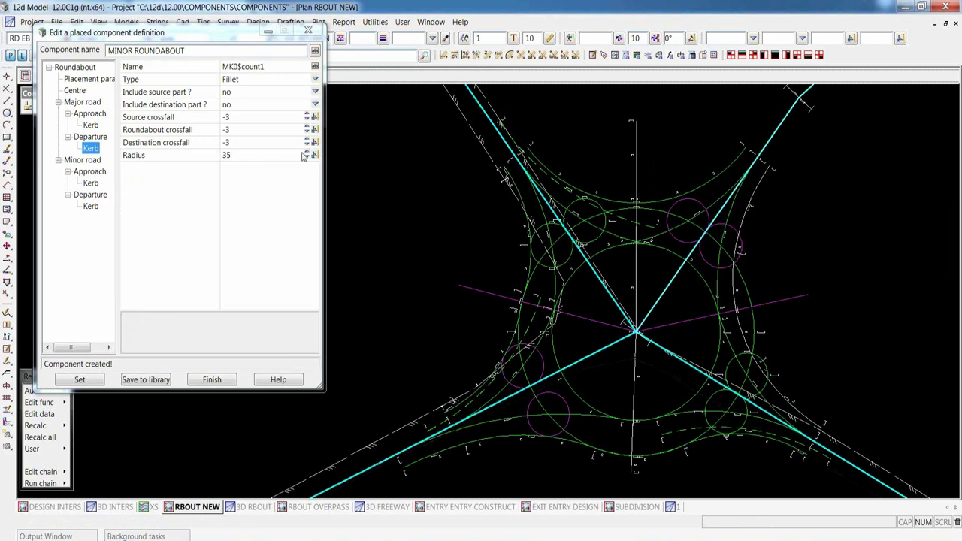
{"action": "left_click", "coordinate": [307, 151]}
{"action": "left_click", "coordinate": [307, 151]}
{"action": "left_click", "coordinate": [307, 151]}
{"action": "left_click", "coordinate": [307, 152]}
{"action": "left_click", "coordinate": [307, 152]}
{"action": "left_click", "coordinate": [306, 151]}
{"action": "left_click", "coordinate": [307, 152]}
{"action": "left_click", "coordinate": [307, 152]}
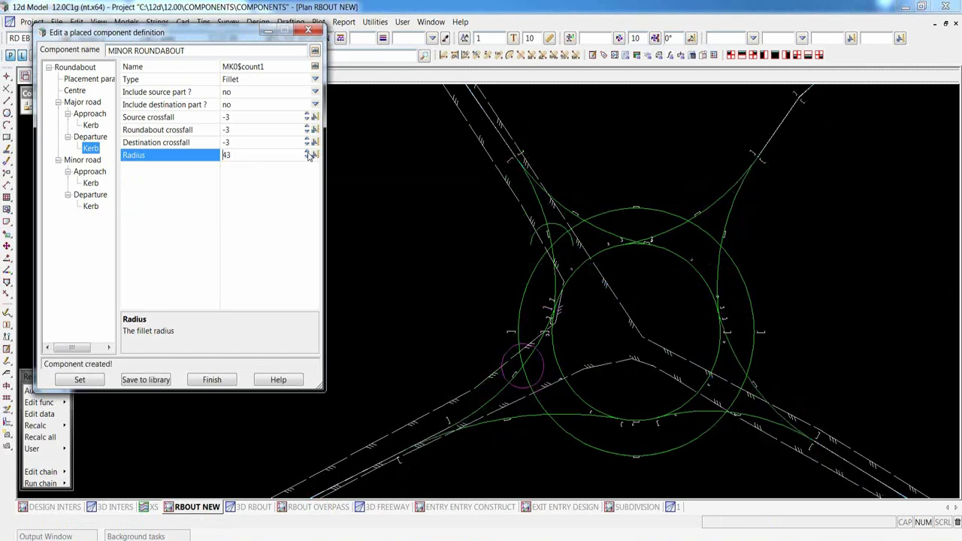
{"action": "left_click", "coordinate": [307, 152]}
{"action": "left_click", "coordinate": [306, 152]}
{"action": "left_click", "coordinate": [307, 152]}
{"action": "left_click", "coordinate": [307, 152]}
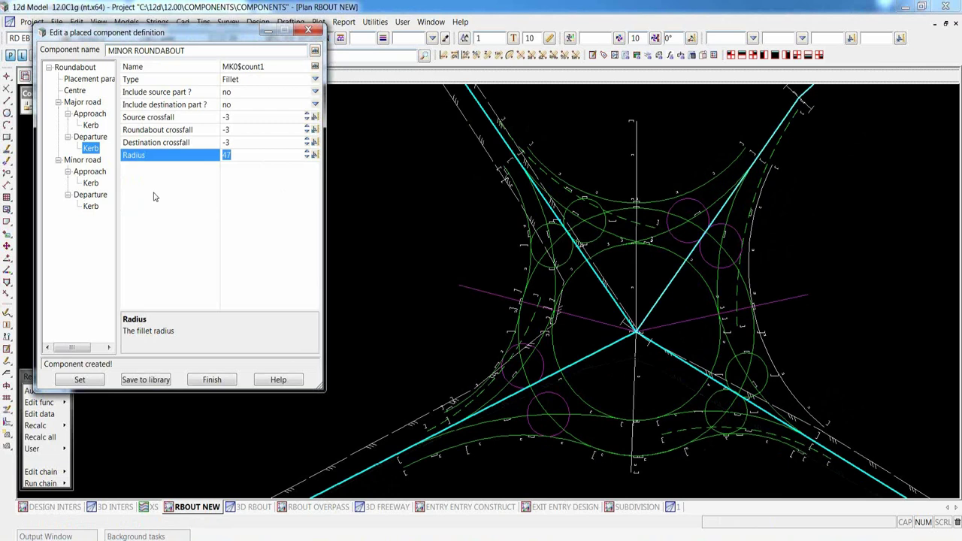
{"action": "left_click", "coordinate": [88, 79]}
Set Length - major departure to 0, then show the major road approach entry settings
{"action": "type", "text": "0"}
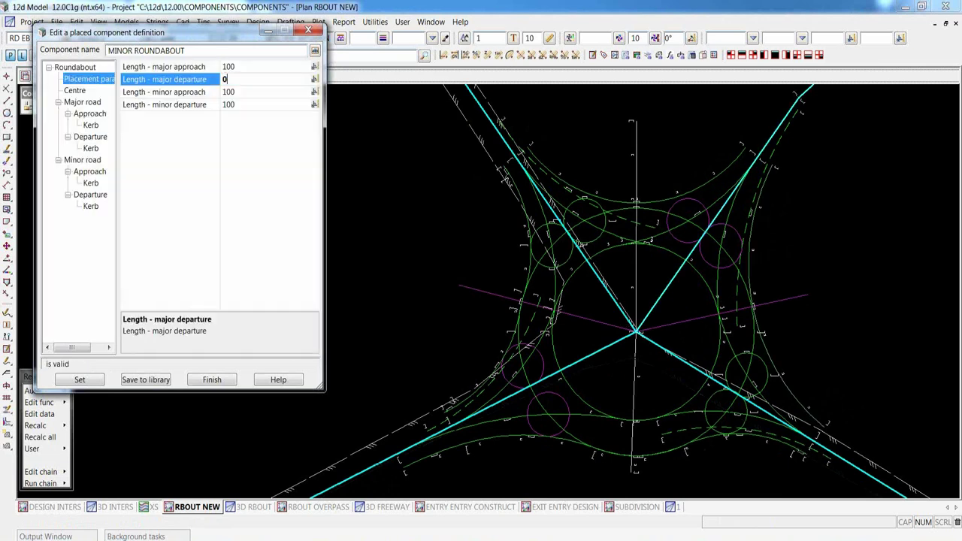
{"action": "key", "text": "Return"}
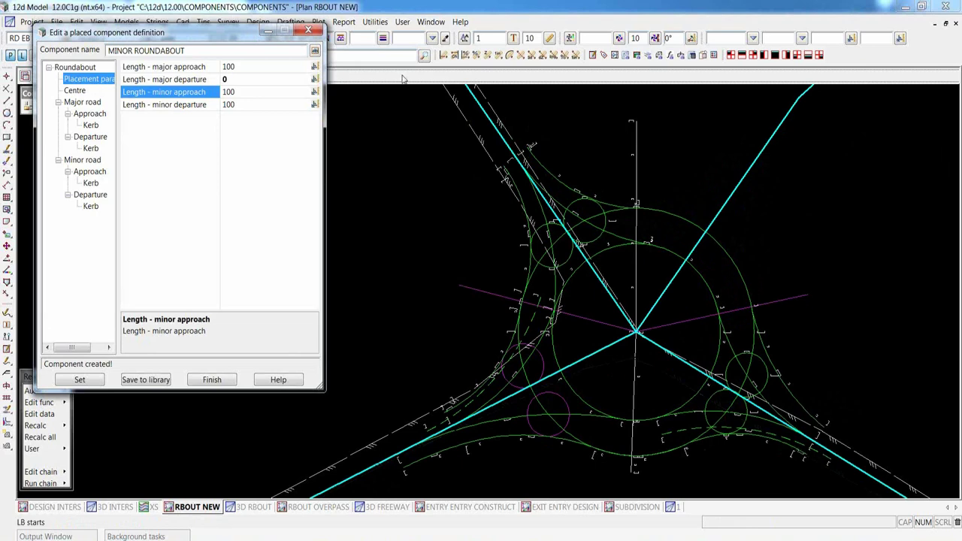
{"action": "scroll", "coordinate": [638, 261], "scroll_direction": "down", "scroll_amount": 2}
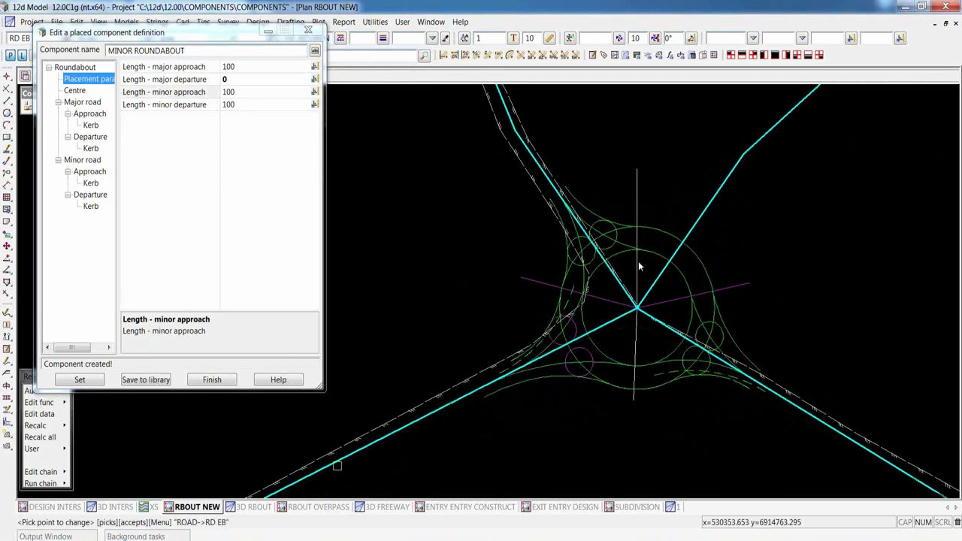
{"action": "scroll", "coordinate": [617, 299], "scroll_direction": "up", "scroll_amount": 2}
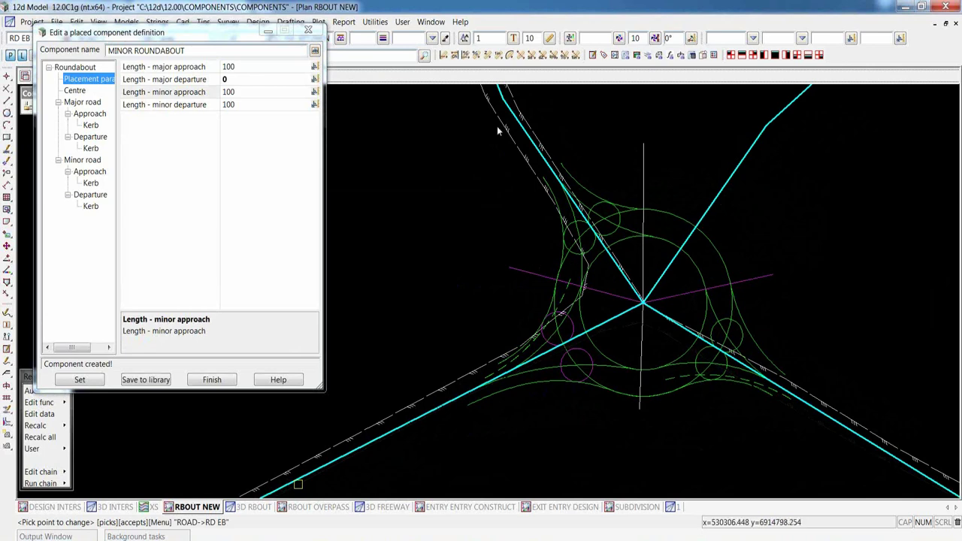
{"action": "scroll", "coordinate": [528, 299], "scroll_direction": "up", "scroll_amount": 1}
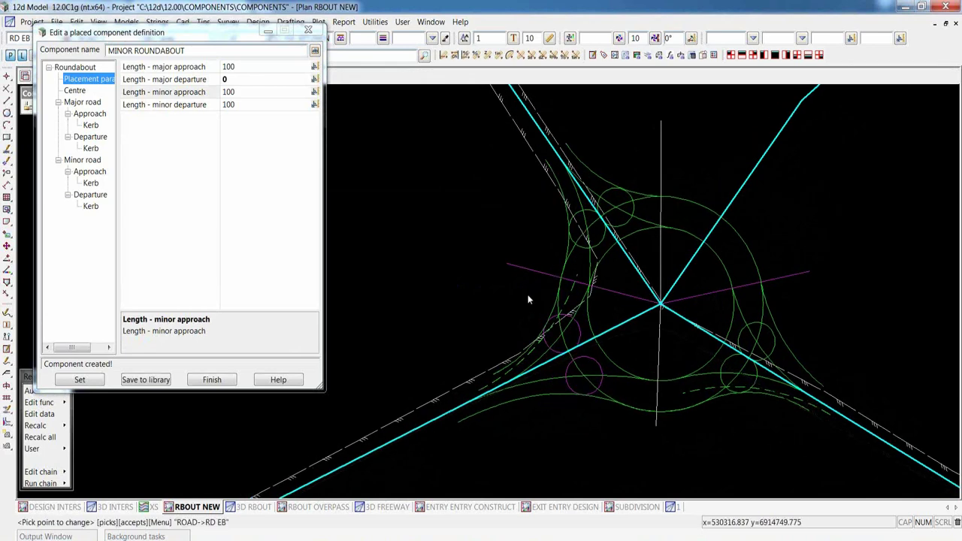
{"action": "scroll", "coordinate": [529, 299], "scroll_direction": "up", "scroll_amount": 2}
{"action": "scroll", "coordinate": [650, 257], "scroll_direction": "down", "scroll_amount": 3}
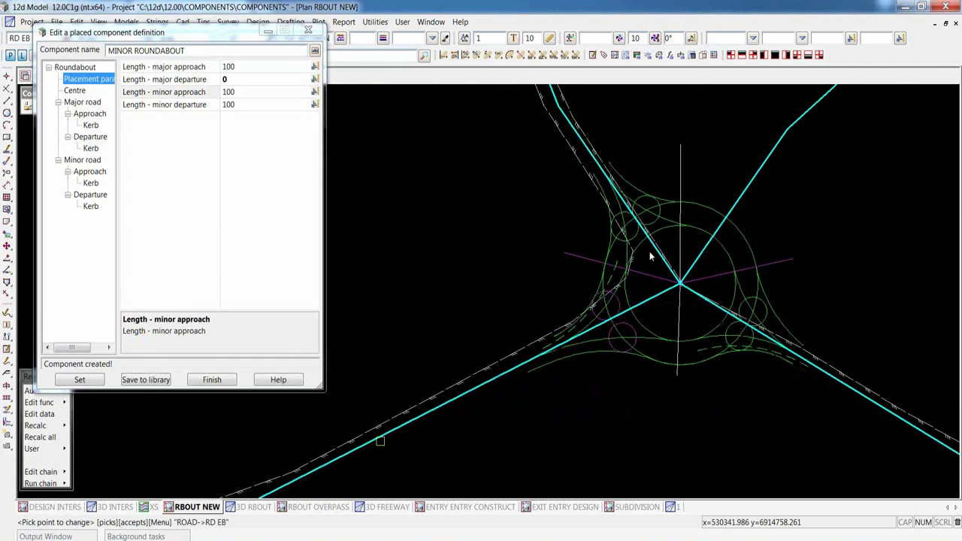
{"action": "scroll", "coordinate": [692, 215], "scroll_direction": "up", "scroll_amount": 1}
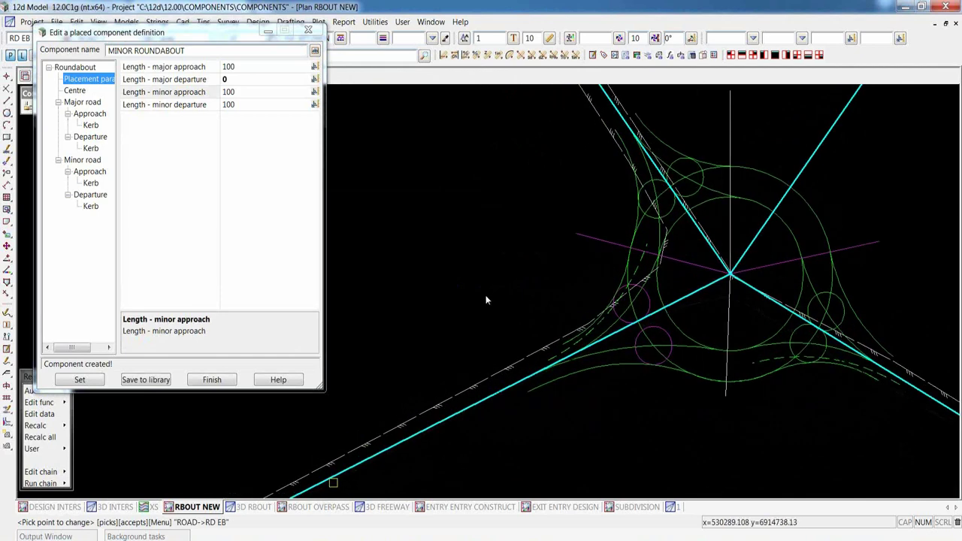
{"action": "left_click", "coordinate": [89, 115]}
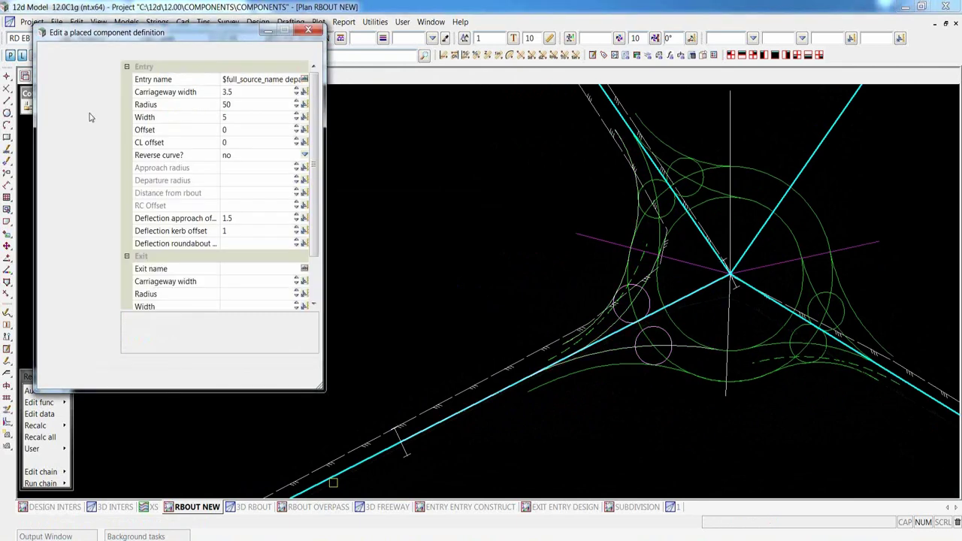
Cancel the pending point pick and set the approach Reverse curve to yes
{"action": "scroll", "coordinate": [526, 302], "scroll_direction": "up", "scroll_amount": 3}
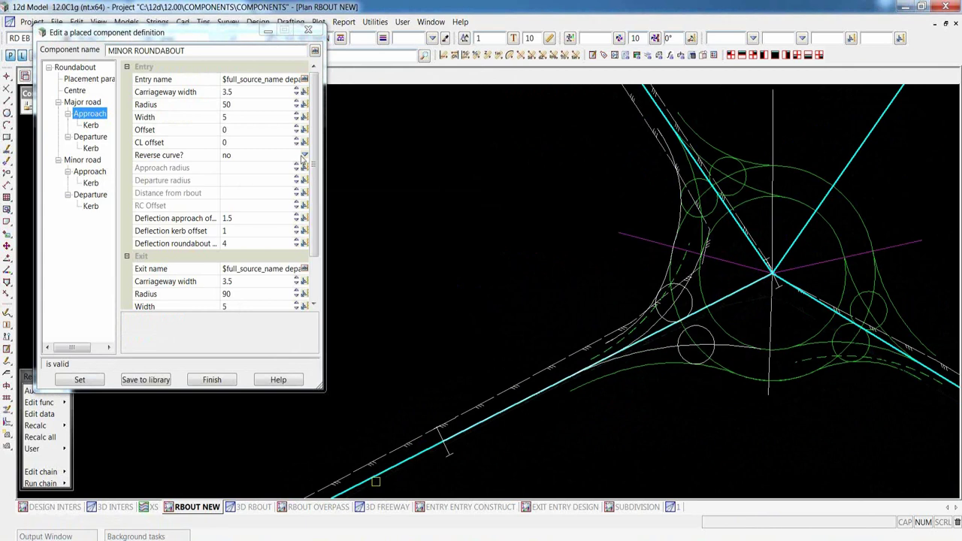
{"action": "right_click", "coordinate": [424, 271]}
{"action": "left_click", "coordinate": [443, 478]}
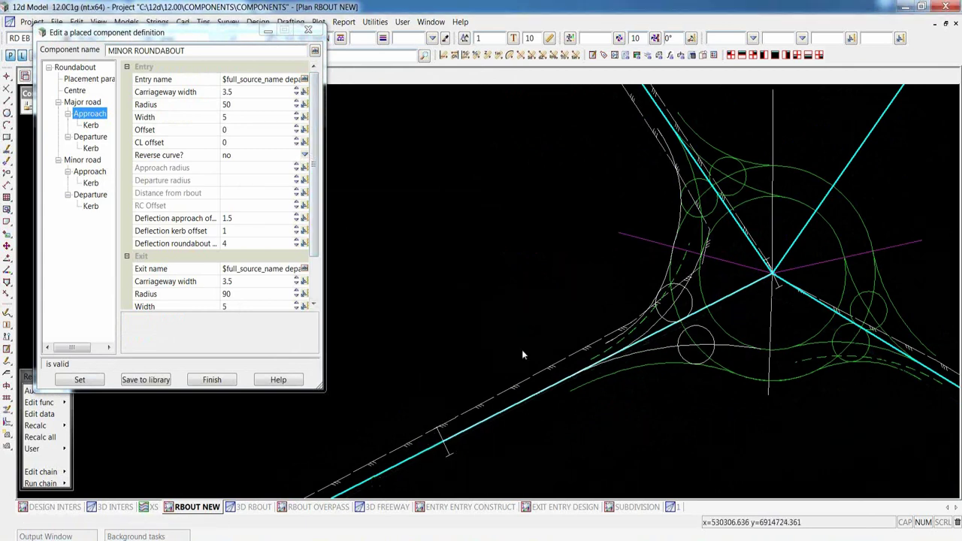
{"action": "left_click", "coordinate": [304, 158]}
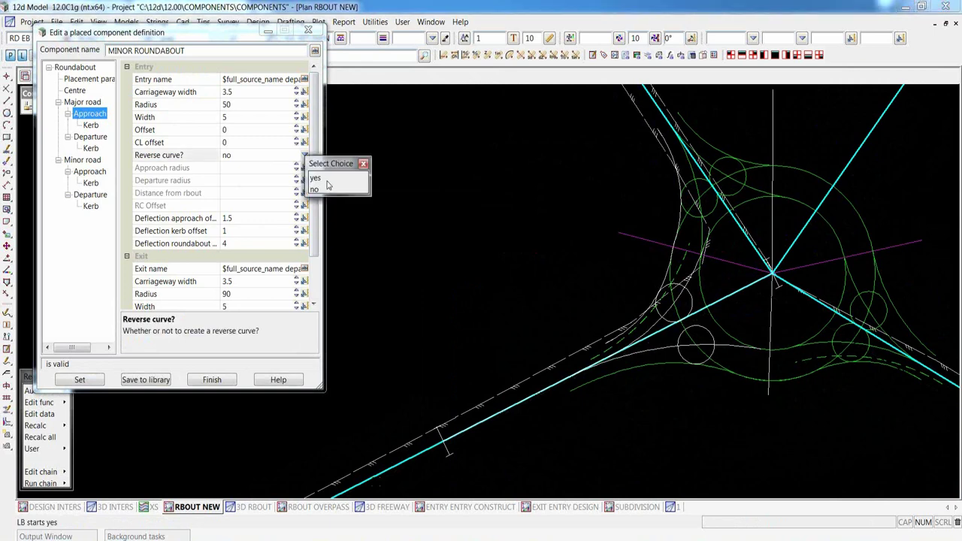
{"action": "left_click", "coordinate": [329, 183]}
Enter approach radius 300, departure radius 100, distance from roundabout 100 and RC offset 2.5
{"action": "left_click", "coordinate": [239, 163]}
{"action": "type", "text": "300"}
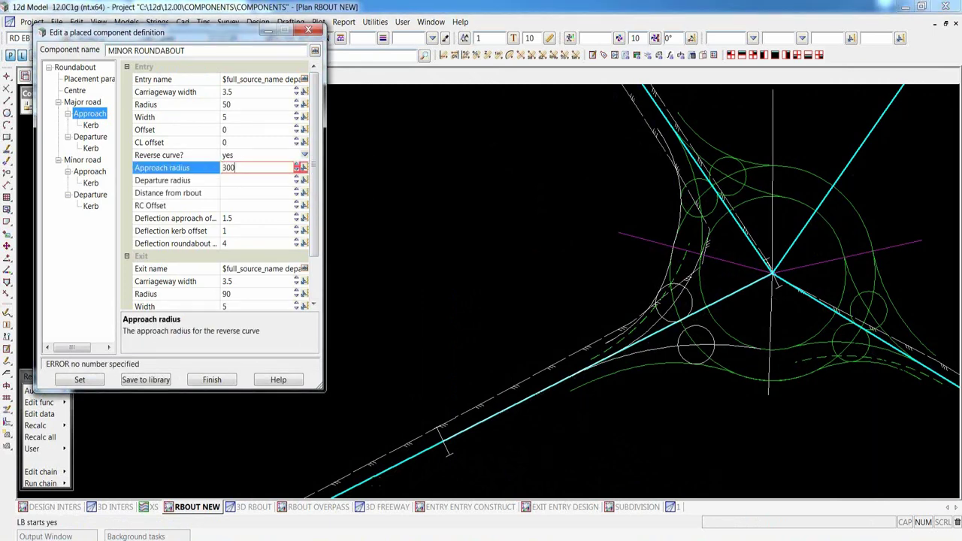
{"action": "left_click", "coordinate": [239, 180]}
{"action": "type", "text": "100"}
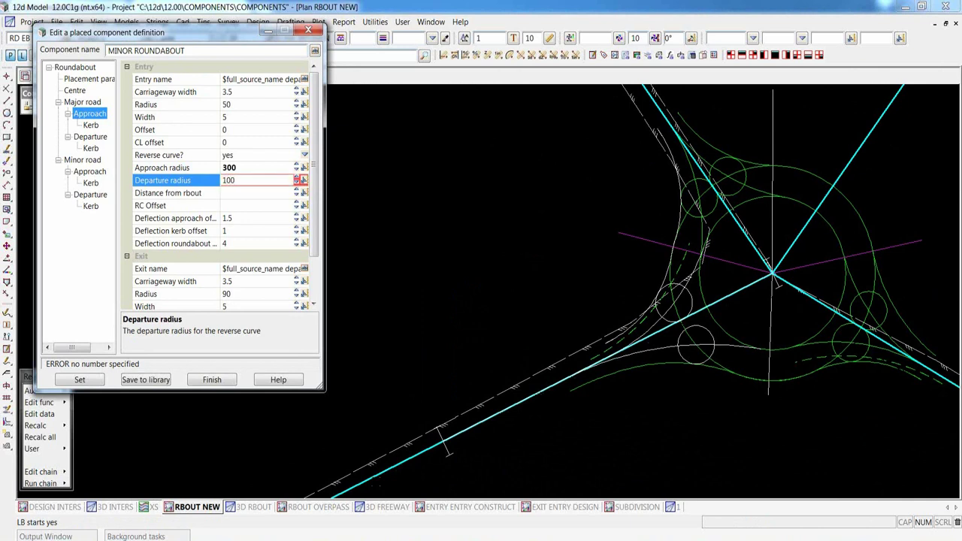
{"action": "left_click", "coordinate": [239, 193]}
{"action": "type", "text": "100"}
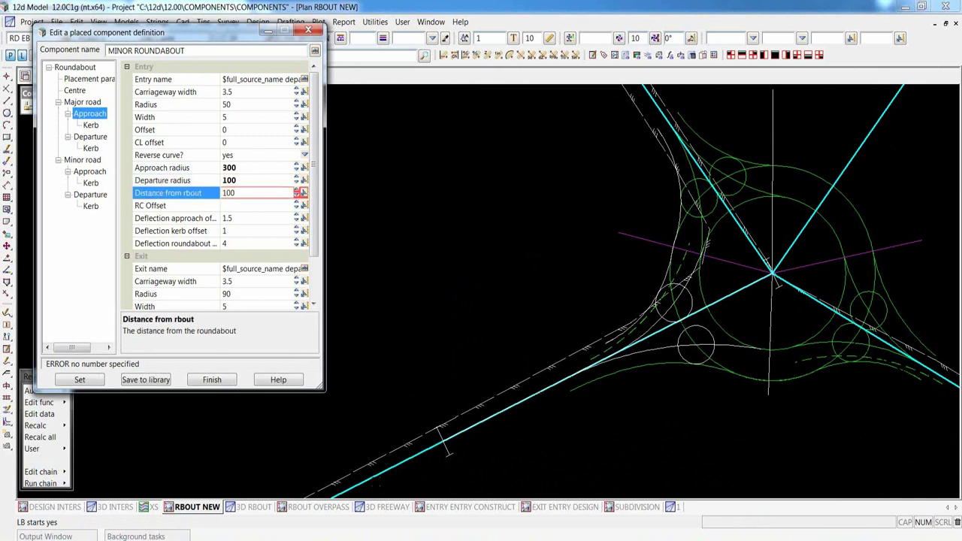
{"action": "left_click", "coordinate": [239, 205]}
{"action": "type", "text": "2.5"}
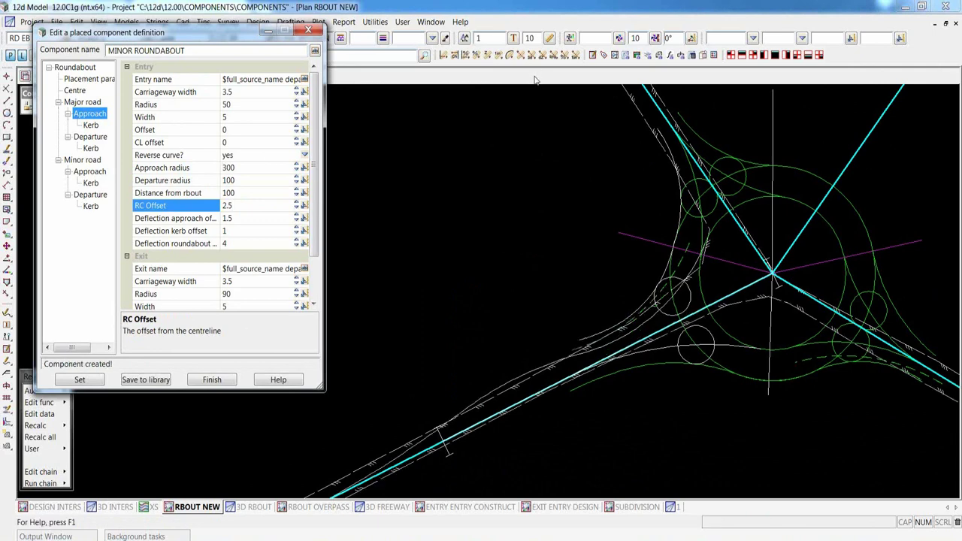
{"action": "left_click", "coordinate": [524, 317]}
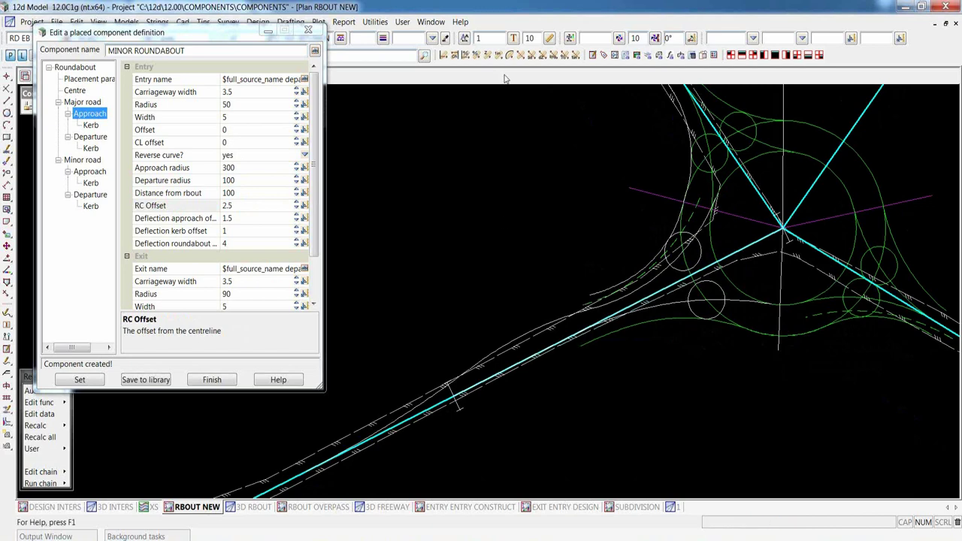
{"action": "scroll", "coordinate": [499, 313], "scroll_direction": "down", "scroll_amount": 3}
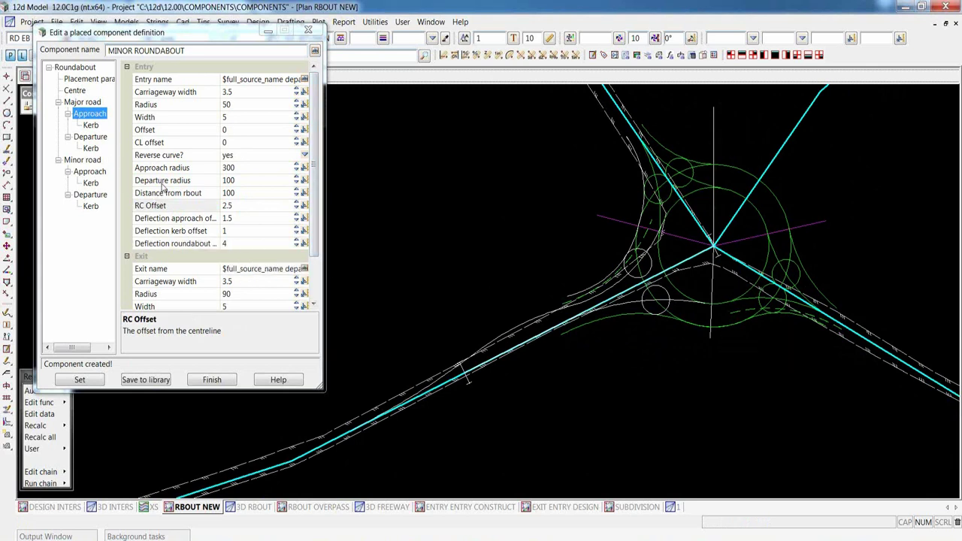
Try an entry offset of 0.5, reset it to 0, then set the entry centreline offset to 1
{"action": "left_click", "coordinate": [297, 126]}
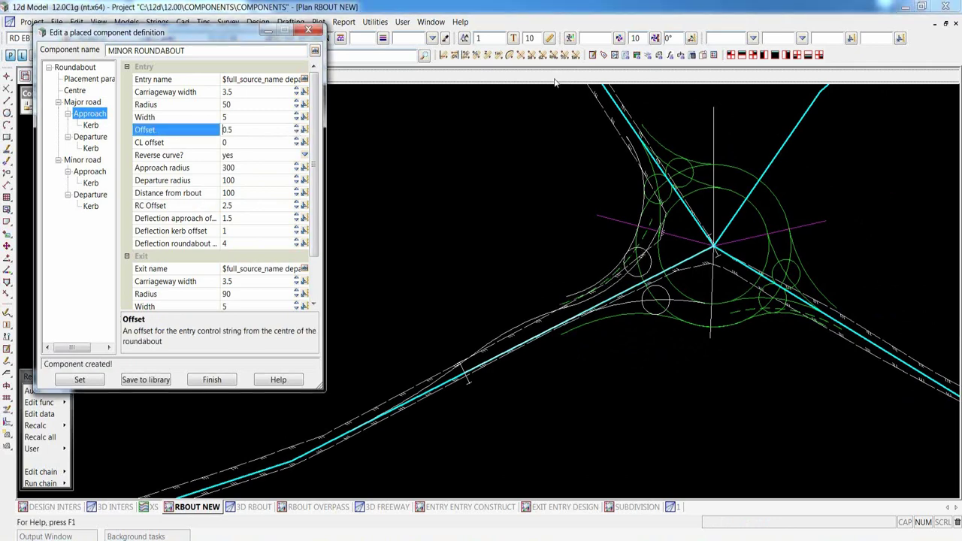
{"action": "scroll", "coordinate": [654, 220], "scroll_direction": "up", "scroll_amount": 3}
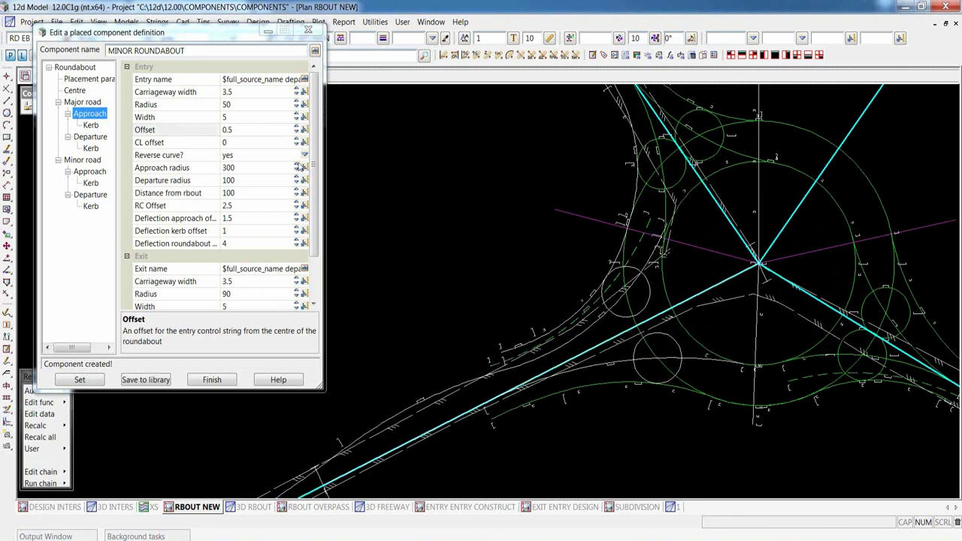
{"action": "left_click", "coordinate": [297, 133]}
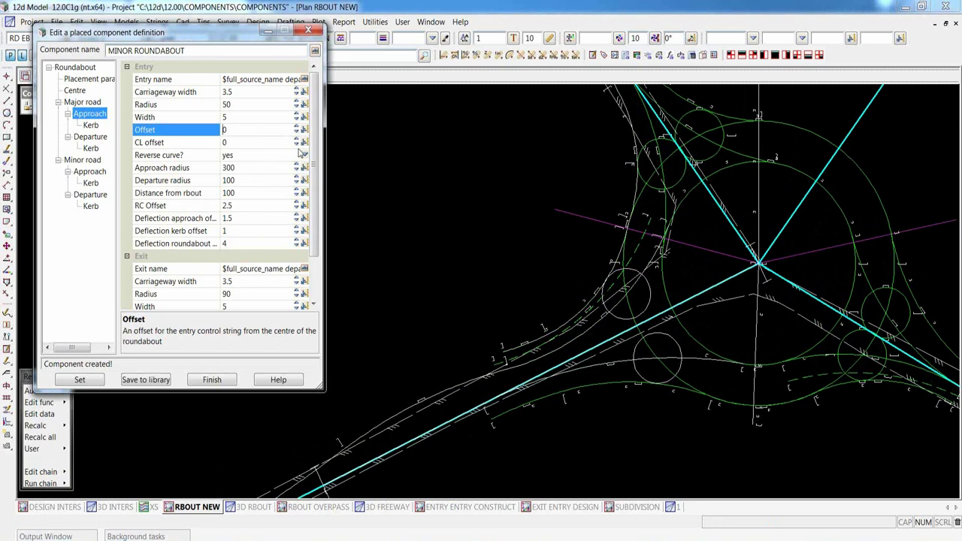
{"action": "left_click", "coordinate": [297, 139]}
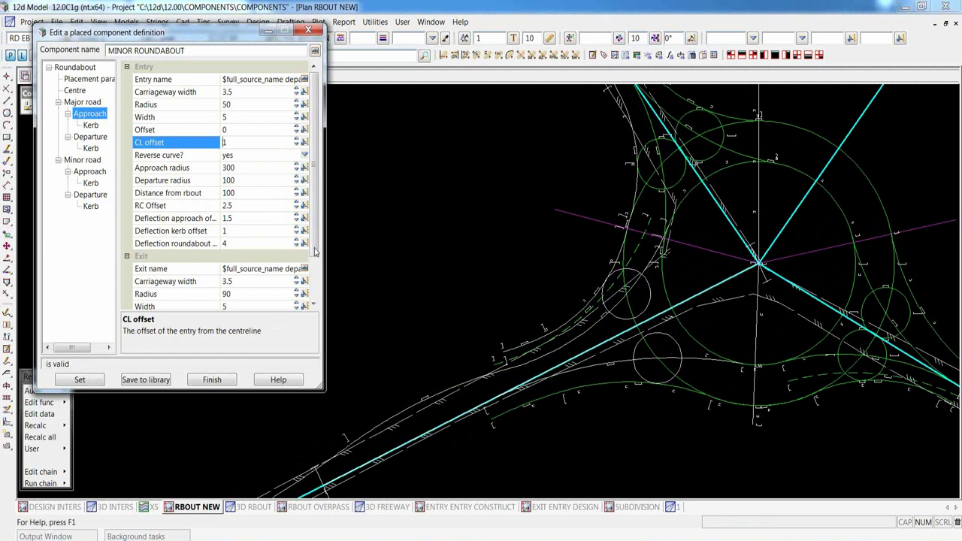
Raise the exit centreline offset to 2 and apply it
{"action": "scroll", "coordinate": [315, 253], "scroll_direction": "down", "scroll_amount": 2}
{"action": "left_click", "coordinate": [296, 272]}
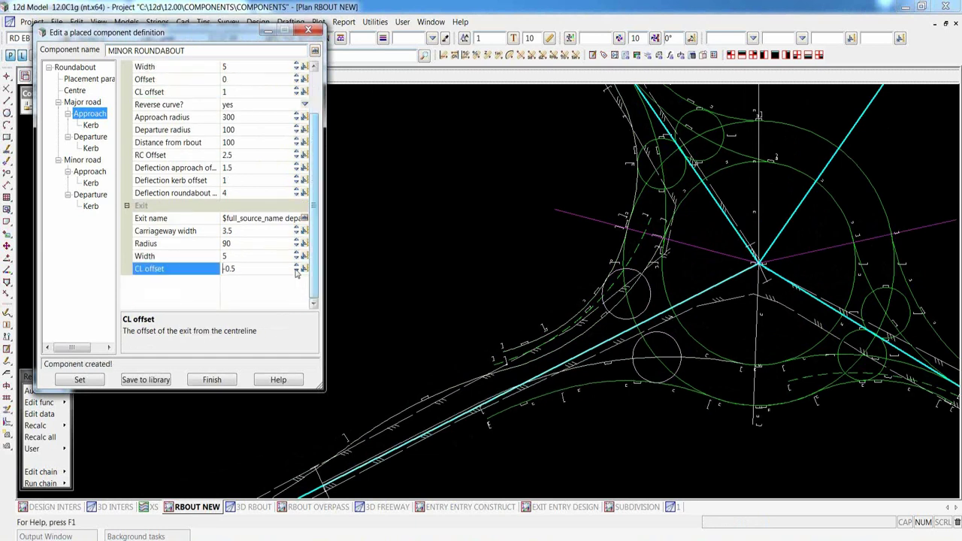
{"action": "left_click", "coordinate": [297, 271]}
{"action": "left_click", "coordinate": [297, 270]}
{"action": "left_click", "coordinate": [298, 269]}
{"action": "left_click", "coordinate": [298, 268]}
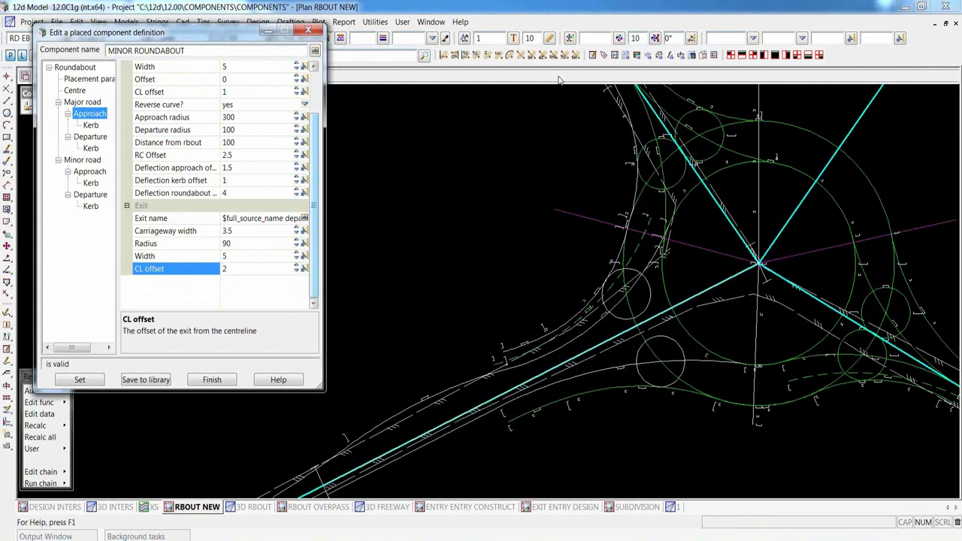
{"action": "left_click", "coordinate": [559, 80]}
{"action": "scroll", "coordinate": [521, 355], "scroll_direction": "down", "scroll_amount": 2}
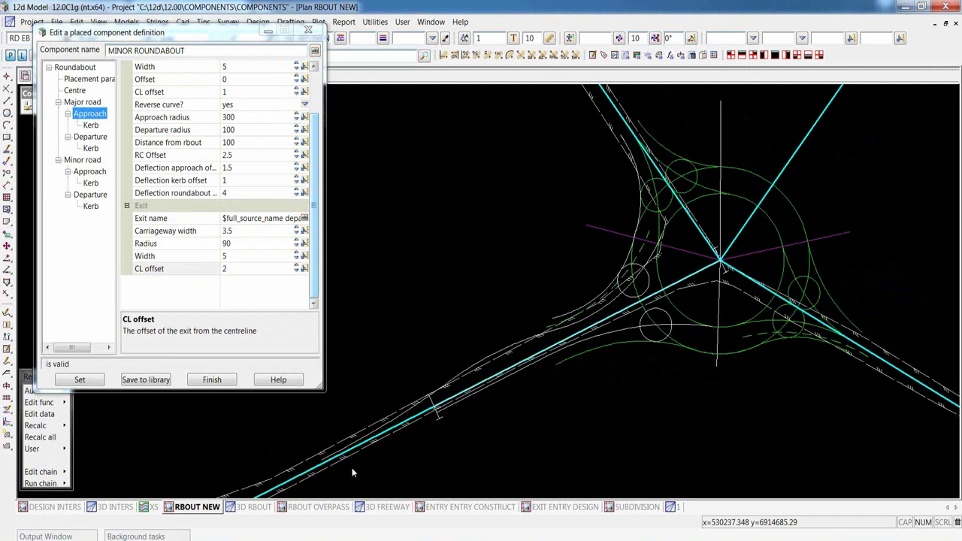
Save the definition, then show ALIGNMENT RBOUT NEW instead of the construction model in plan
{"action": "left_click", "coordinate": [91, 381]}
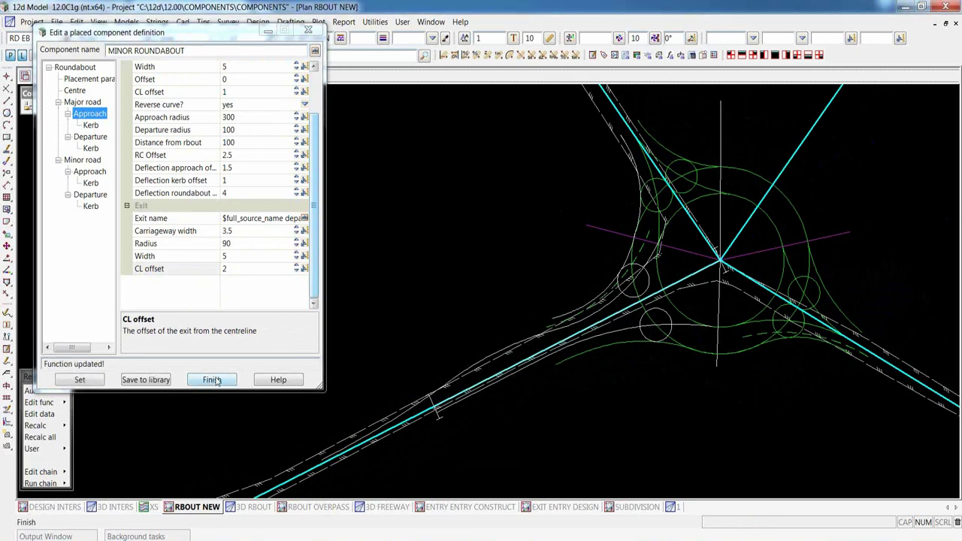
{"action": "left_click", "coordinate": [212, 380]}
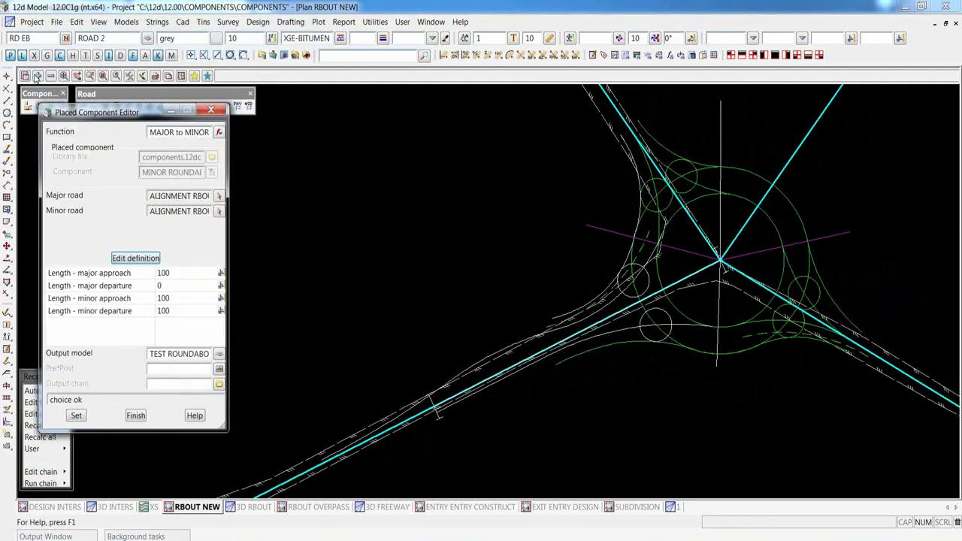
{"action": "left_click", "coordinate": [36, 77]}
{"action": "left_click", "coordinate": [111, 316]}
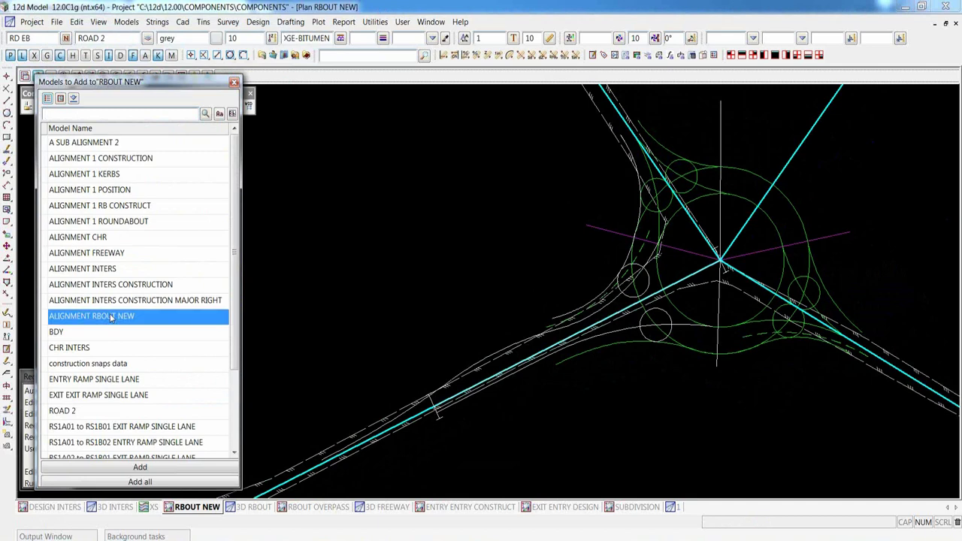
{"action": "double_click", "coordinate": [112, 317]}
{"action": "left_click", "coordinate": [50, 76]}
{"action": "left_click", "coordinate": [151, 161]}
{"action": "double_click", "coordinate": [150, 161]}
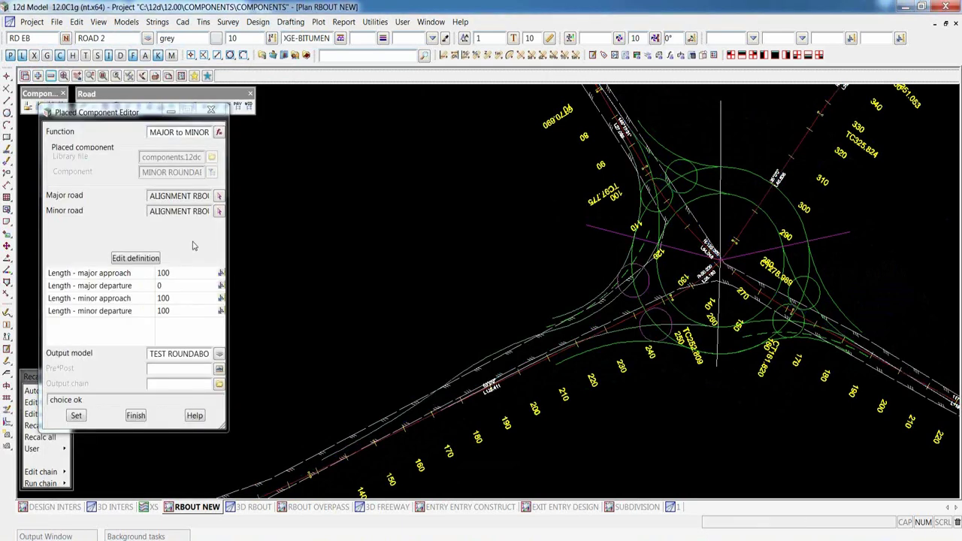
Create the roundabout with RS01 as the major road and RS02 as the minor road
{"action": "left_click", "coordinate": [218, 196]}
{"action": "left_click", "coordinate": [219, 196]}
{"action": "left_click", "coordinate": [598, 335]}
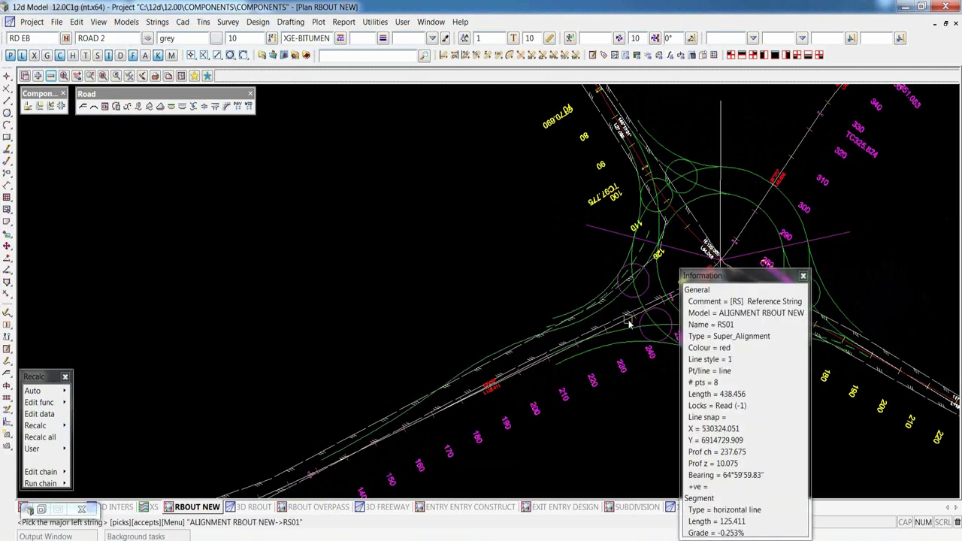
{"action": "left_click", "coordinate": [597, 334]}
{"action": "left_click", "coordinate": [220, 212]}
{"action": "left_click", "coordinate": [678, 227]}
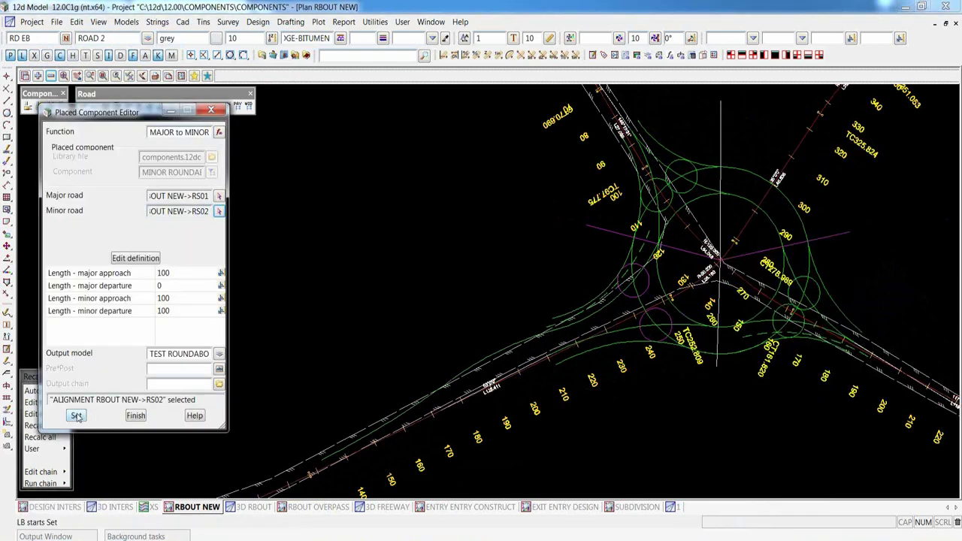
{"action": "left_click", "coordinate": [76, 414]}
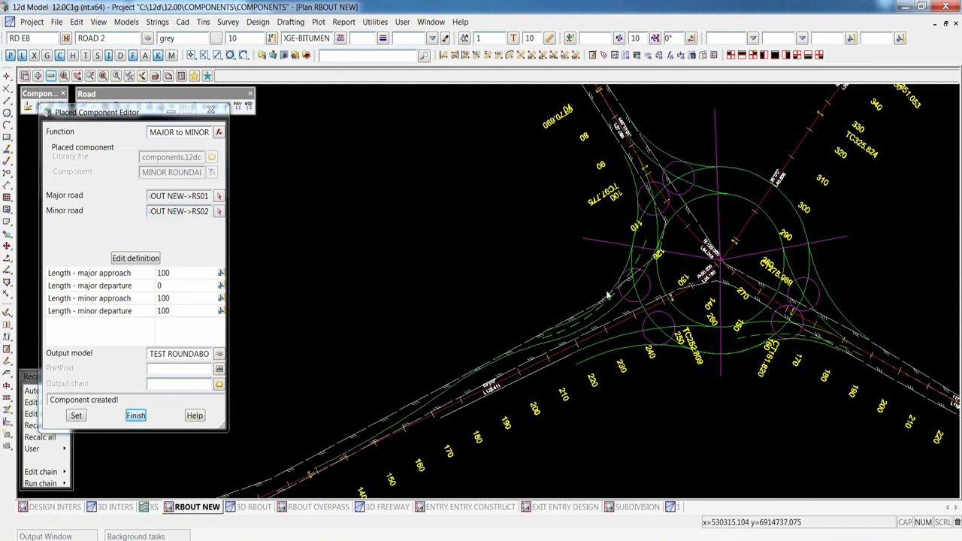
Check the roundabout in 3D, finish placing it, and show the RBOUT OVERPASS plan
{"action": "left_click", "coordinate": [250, 508]}
{"action": "left_click", "coordinate": [191, 508]}
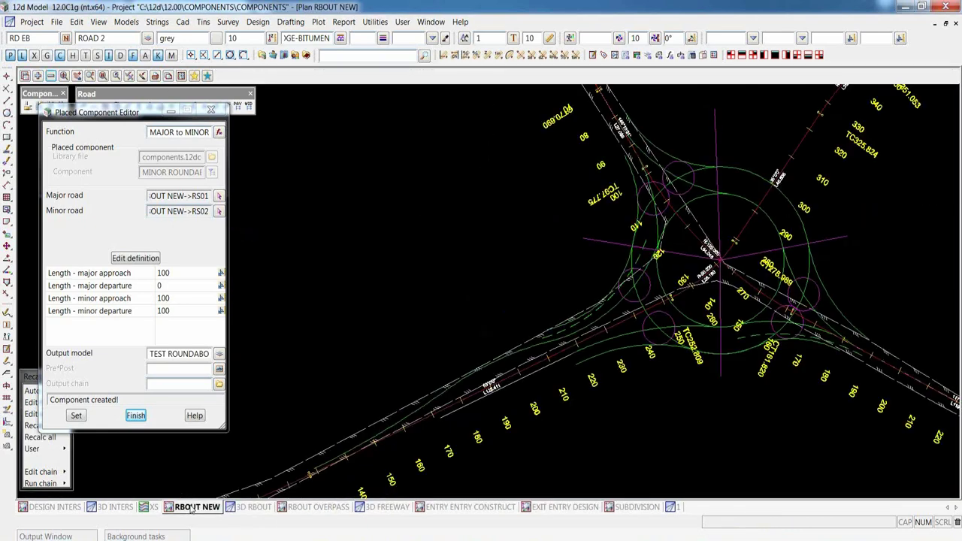
{"action": "left_click", "coordinate": [133, 418]}
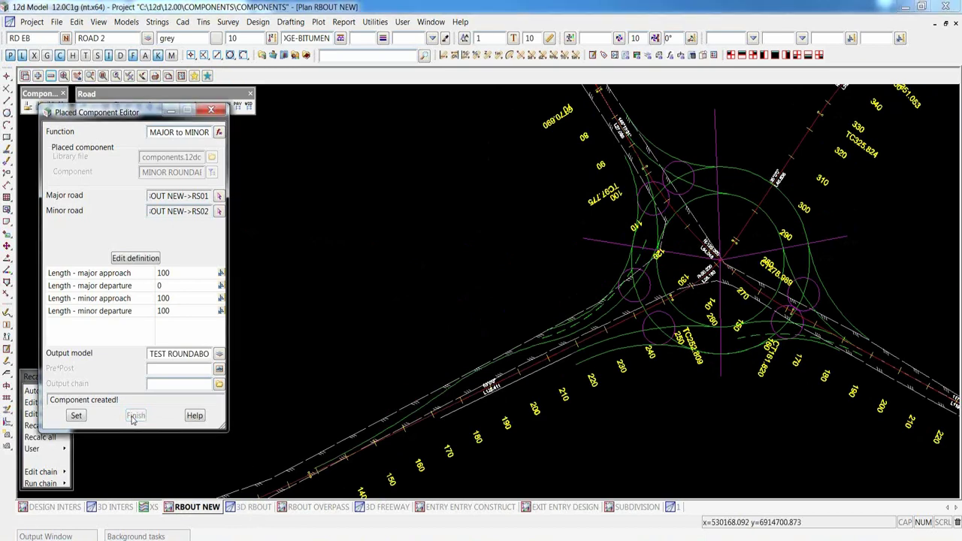
{"action": "left_click", "coordinate": [318, 507]}
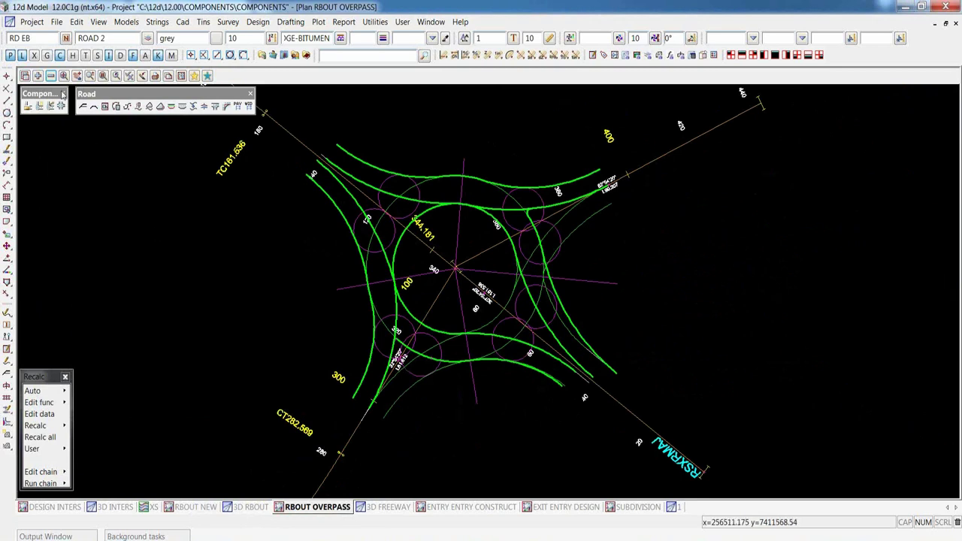
Add ALIGNMENT FREEWAY to the RBOUT OVERPASS plan and zoom in on the roundabout
{"action": "left_click", "coordinate": [38, 76]}
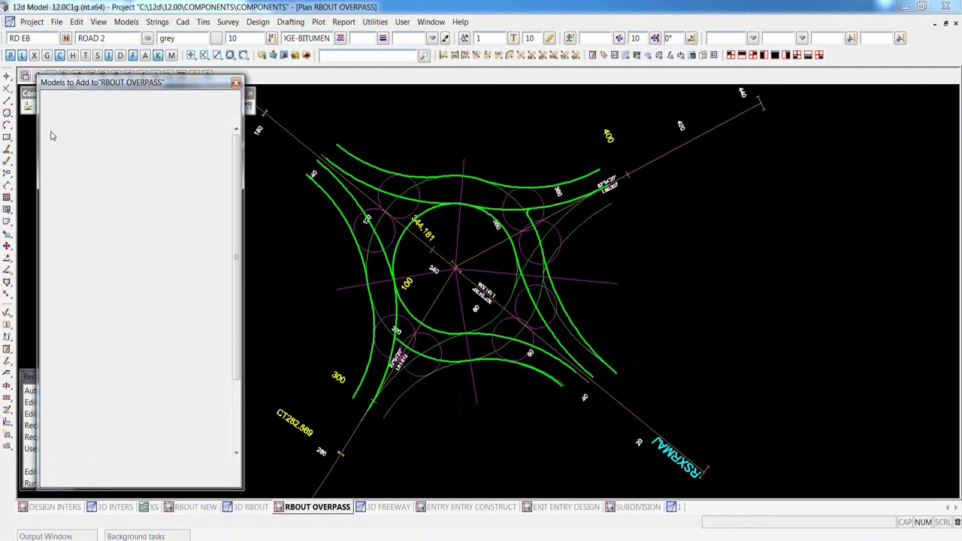
{"action": "double_click", "coordinate": [118, 208]}
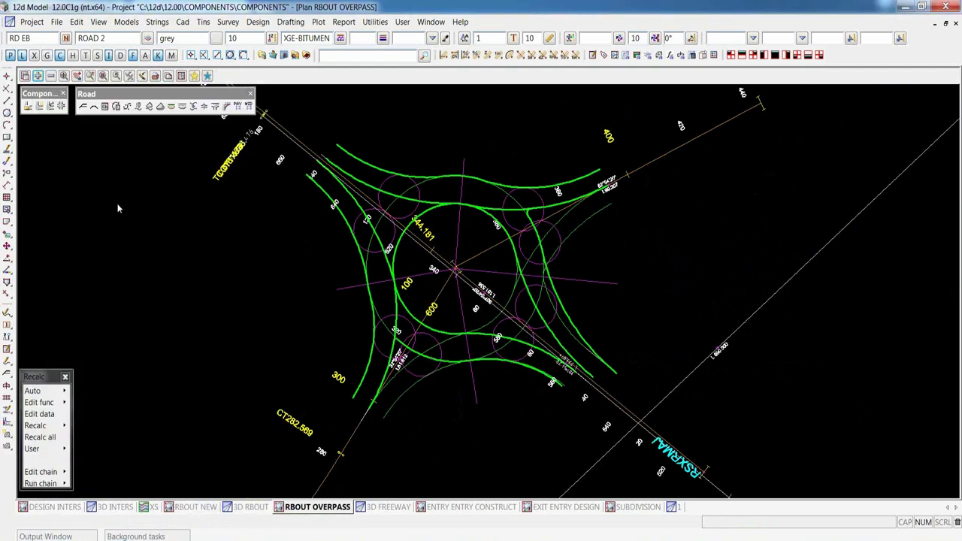
{"action": "scroll", "coordinate": [639, 263], "scroll_direction": "down", "scroll_amount": 4}
{"action": "scroll", "coordinate": [633, 268], "scroll_direction": "down", "scroll_amount": 3}
{"action": "scroll", "coordinate": [624, 276], "scroll_direction": "up", "scroll_amount": 4}
{"action": "scroll", "coordinate": [624, 263], "scroll_direction": "up", "scroll_amount": 3}
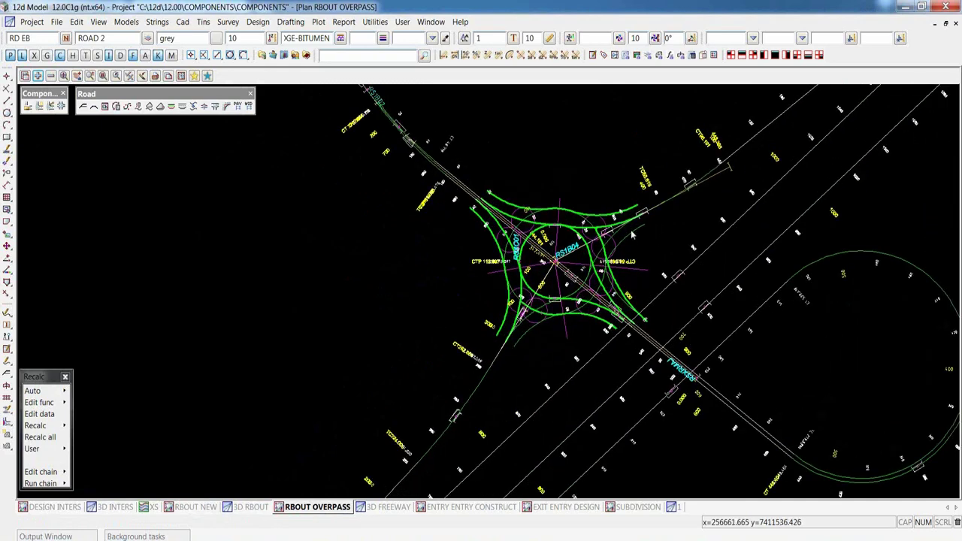
{"action": "scroll", "coordinate": [631, 236], "scroll_direction": "up", "scroll_amount": 1}
{"action": "scroll", "coordinate": [631, 235], "scroll_direction": "up", "scroll_amount": 1}
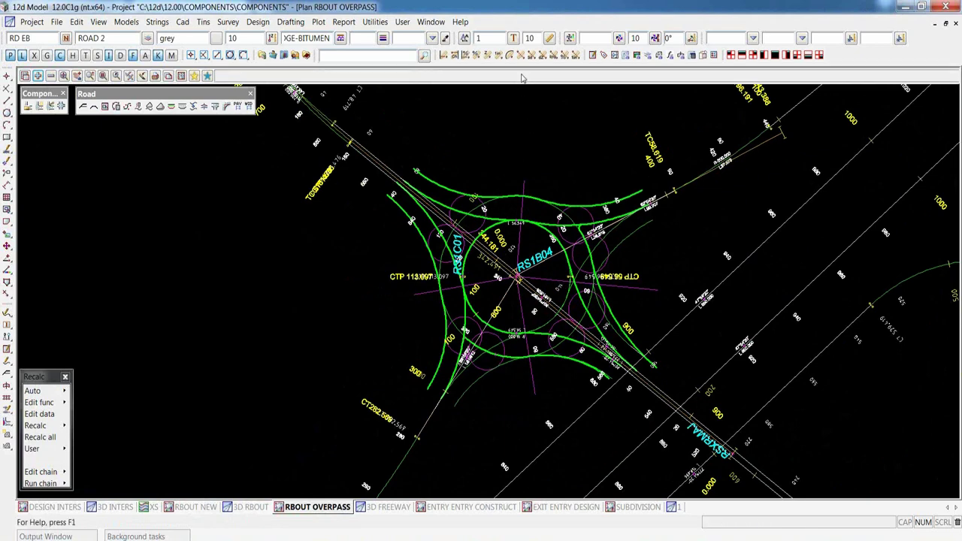
{"action": "scroll", "coordinate": [631, 258], "scroll_direction": "up", "scroll_amount": 1}
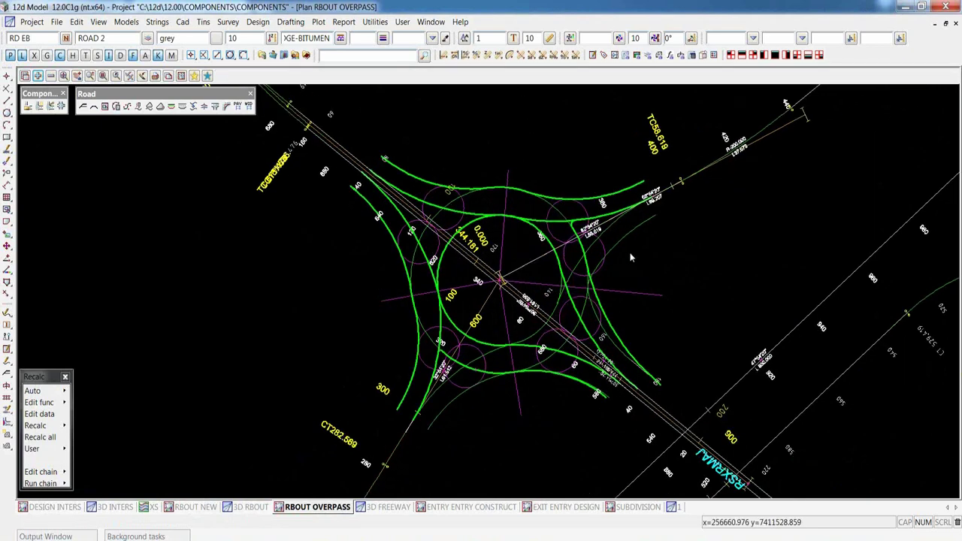
{"action": "scroll", "coordinate": [631, 258], "scroll_direction": "up", "scroll_amount": 1}
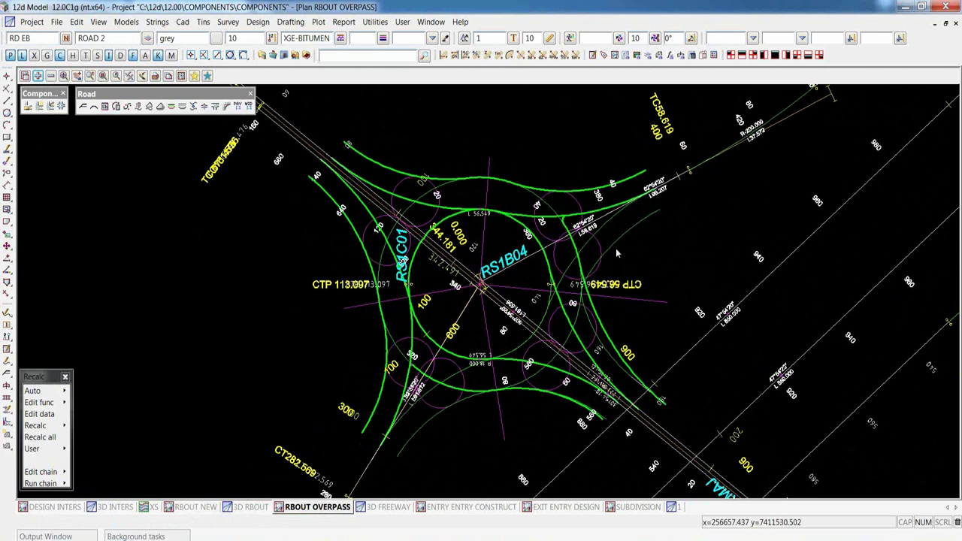
Remove ALIGNMENT FREEWAY from the plan, leaving the roundabout's green kerb strings
{"action": "left_click", "coordinate": [51, 75]}
{"action": "double_click", "coordinate": [118, 191]}
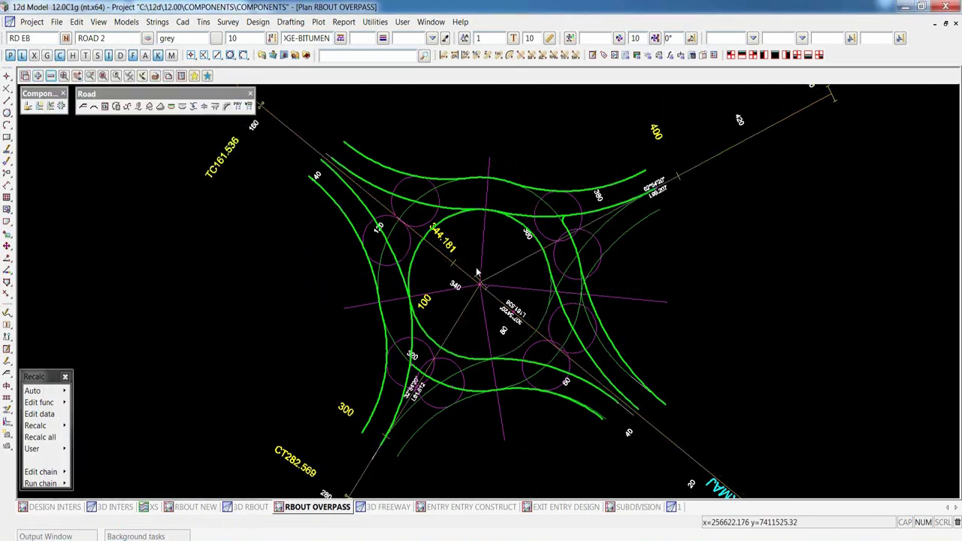
{"action": "scroll", "coordinate": [567, 263], "scroll_direction": "down", "scroll_amount": 1}
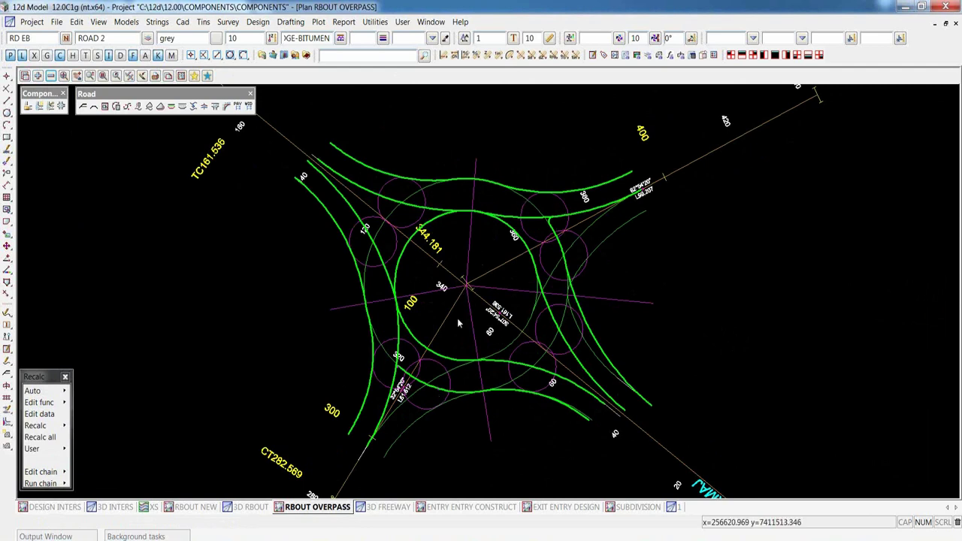
{"action": "left_click", "coordinate": [487, 55]}
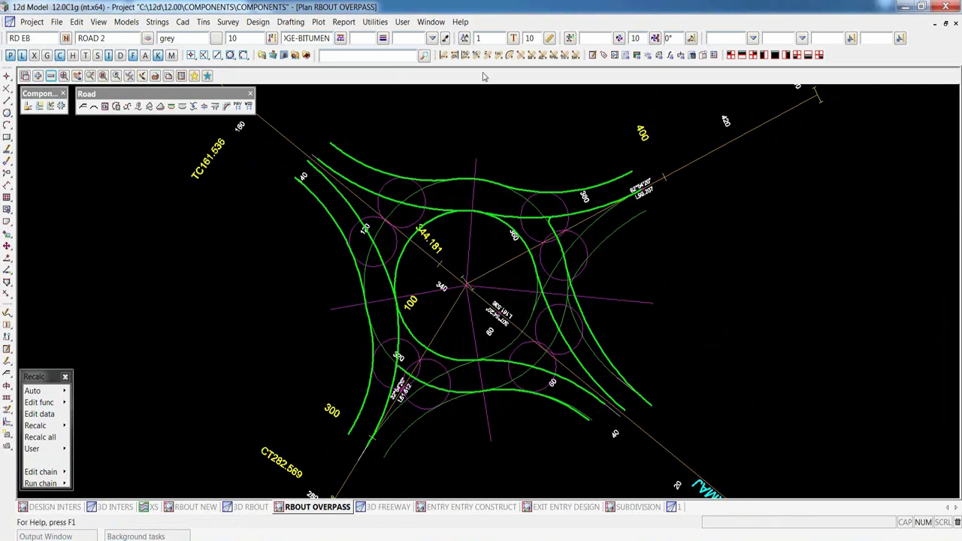
{"action": "left_click", "coordinate": [319, 257]}
{"action": "left_click", "coordinate": [595, 192]}
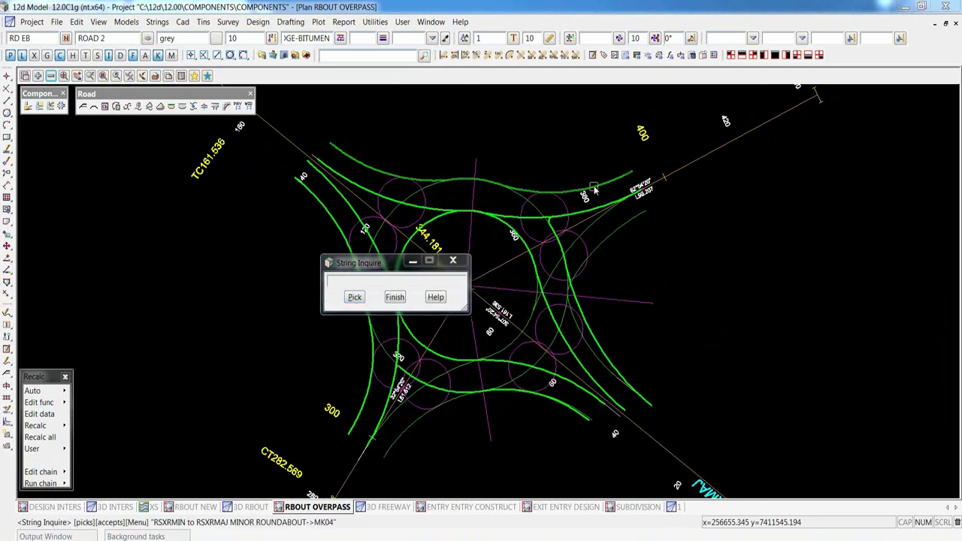
{"action": "left_click", "coordinate": [595, 192]}
{"action": "left_click", "coordinate": [593, 191]}
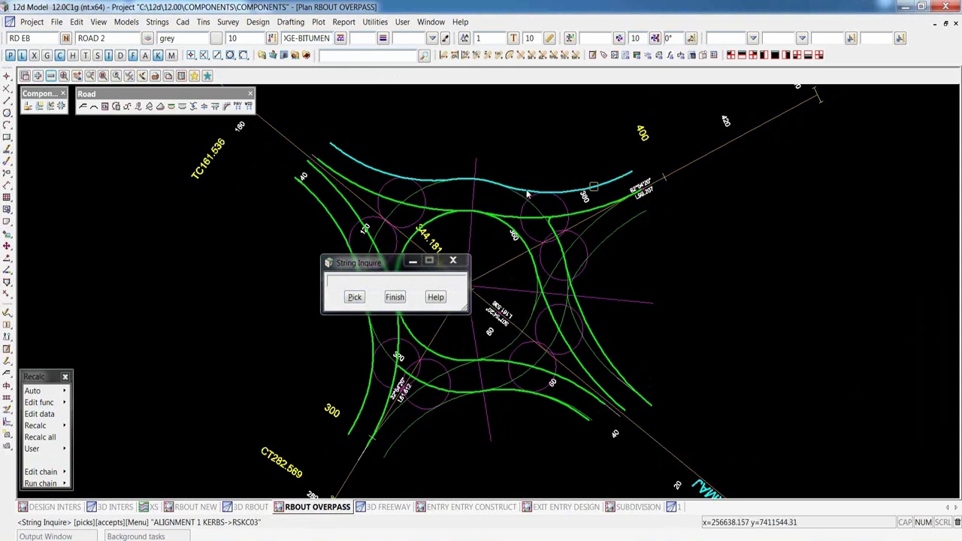
{"action": "left_click", "coordinate": [437, 230]}
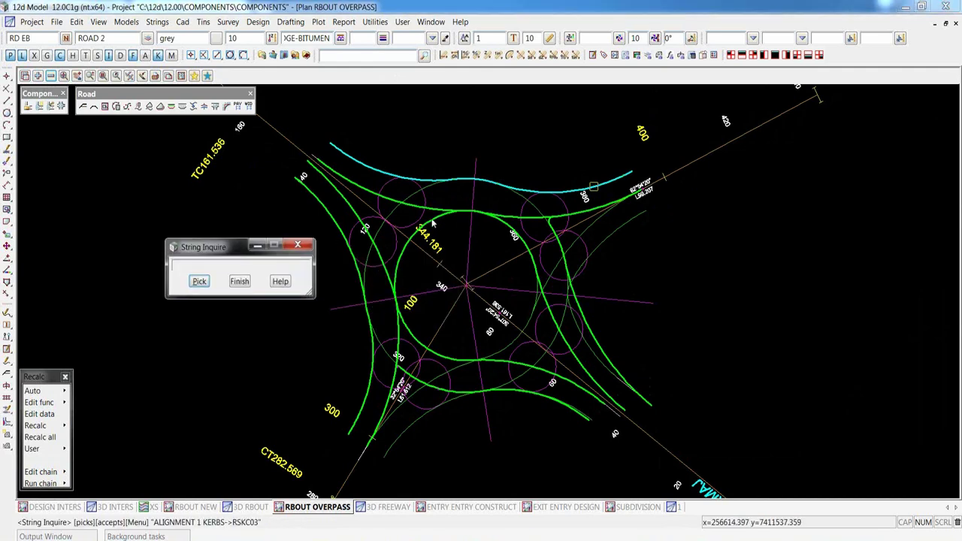
{"action": "left_click", "coordinate": [432, 221]}
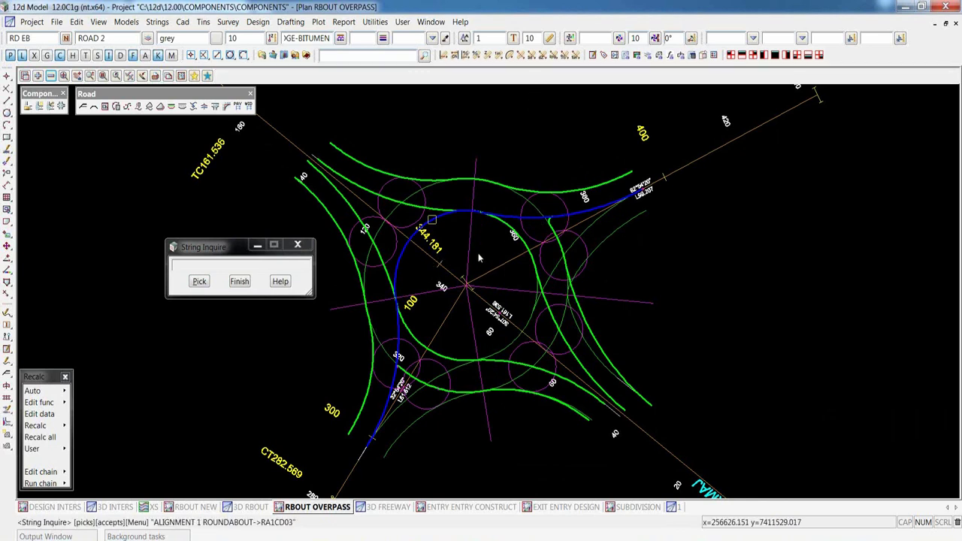
{"action": "scroll", "coordinate": [478, 259], "scroll_direction": "up", "scroll_amount": 1}
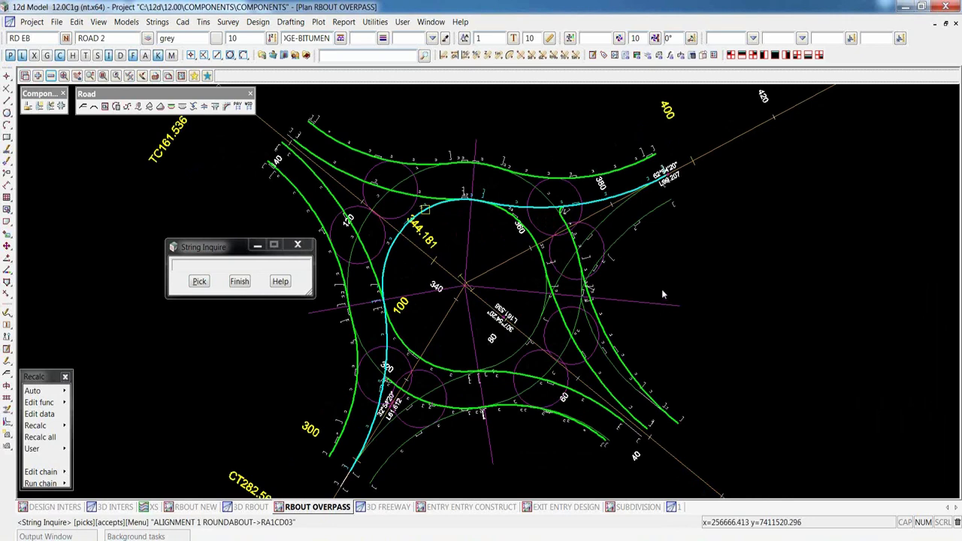
{"action": "scroll", "coordinate": [662, 294], "scroll_direction": "up", "scroll_amount": 1}
{"action": "scroll", "coordinate": [661, 288], "scroll_direction": "up", "scroll_amount": 1}
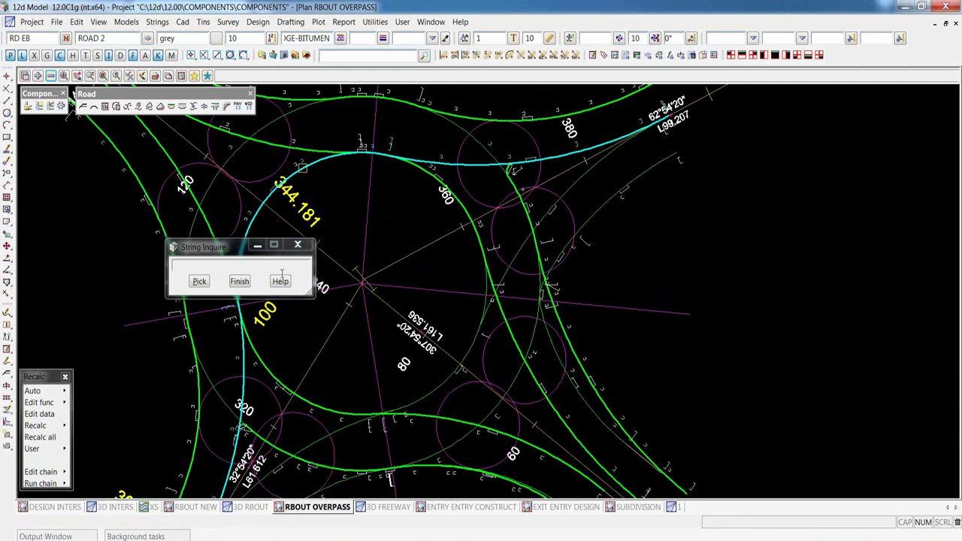
{"action": "left_click", "coordinate": [240, 281]}
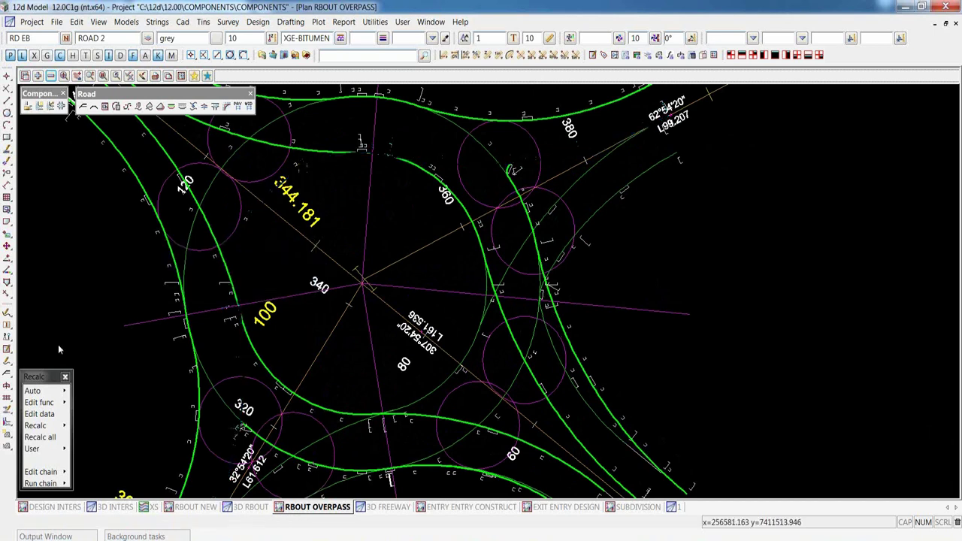
Open kerb string RSKC04's parts and expand its horizontal parts
{"action": "left_click", "coordinate": [22, 363]}
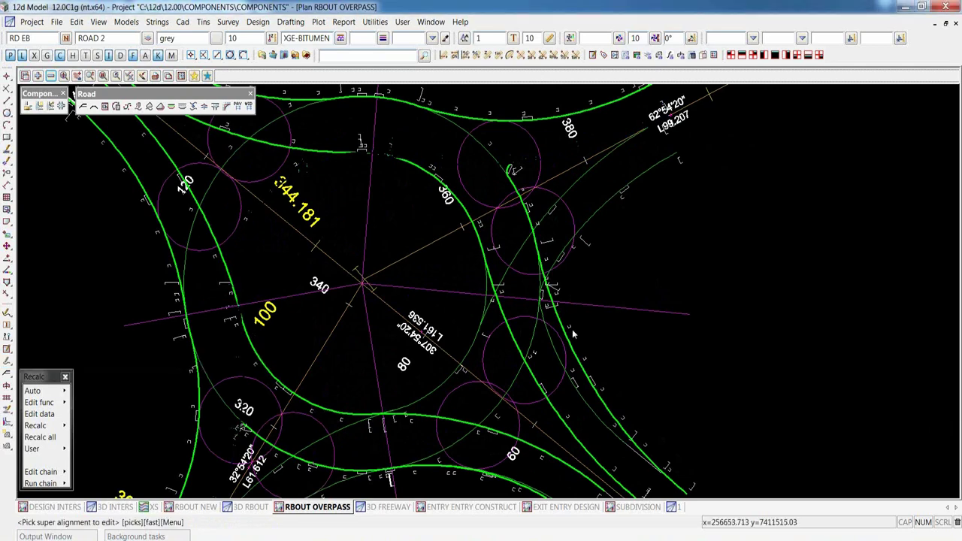
{"action": "left_click", "coordinate": [552, 309]}
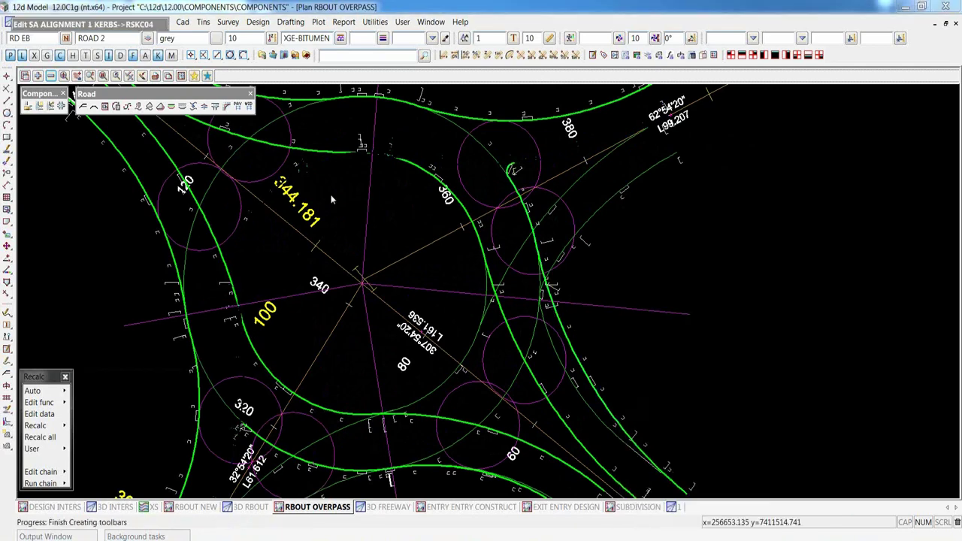
{"action": "left_click", "coordinate": [56, 37]}
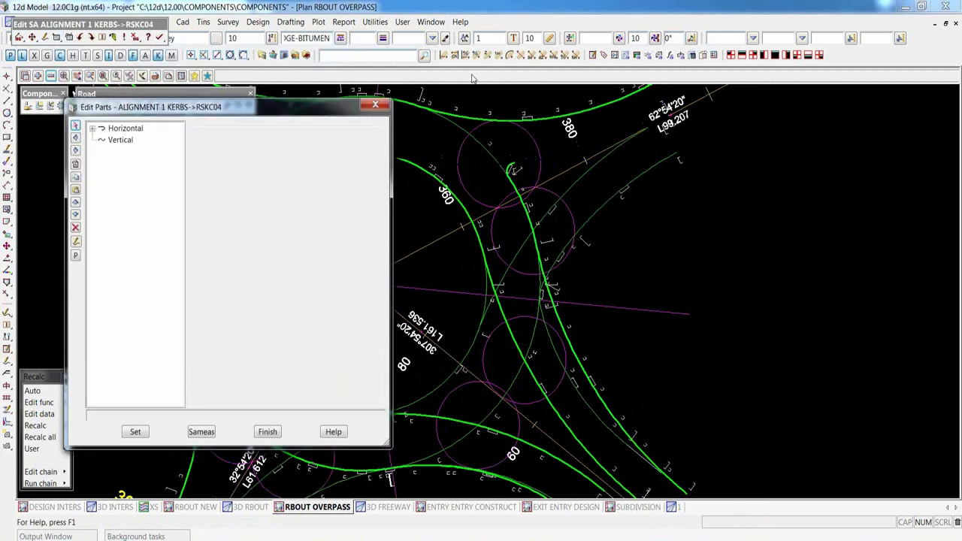
{"action": "left_click", "coordinate": [92, 131]}
{"action": "left_click", "coordinate": [136, 144]}
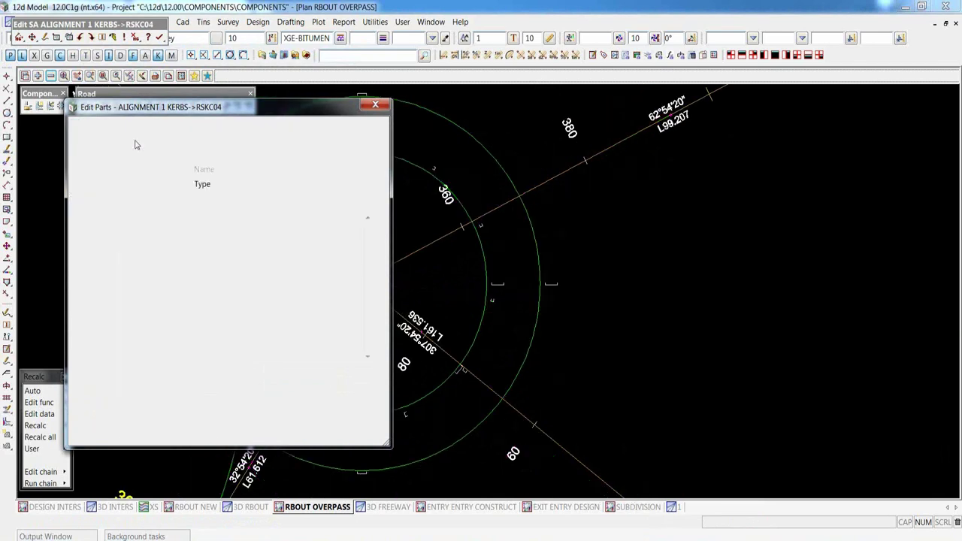
Inspect the fillet arc's two fit strings, the segment reference and the -60 radius free arc
{"action": "left_click", "coordinate": [132, 153]}
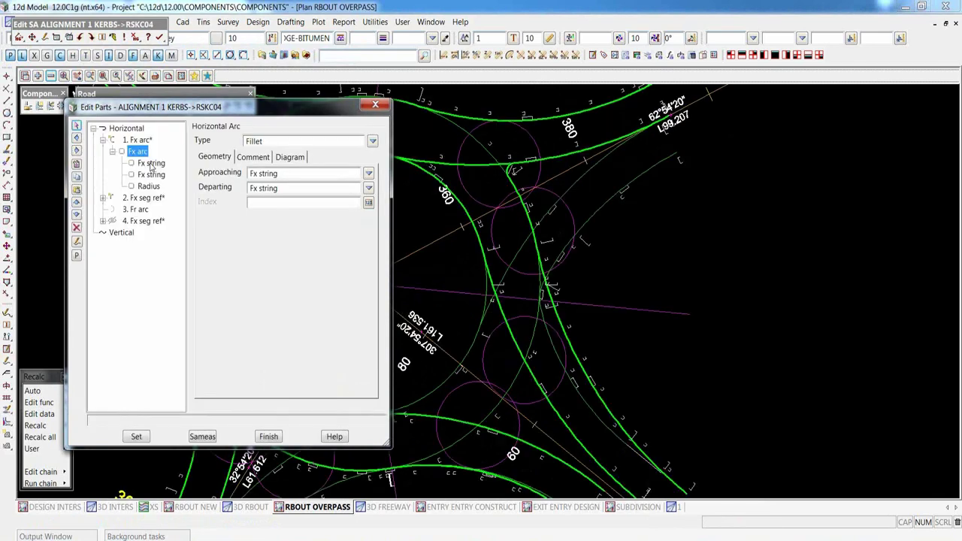
{"action": "left_click", "coordinate": [151, 162]}
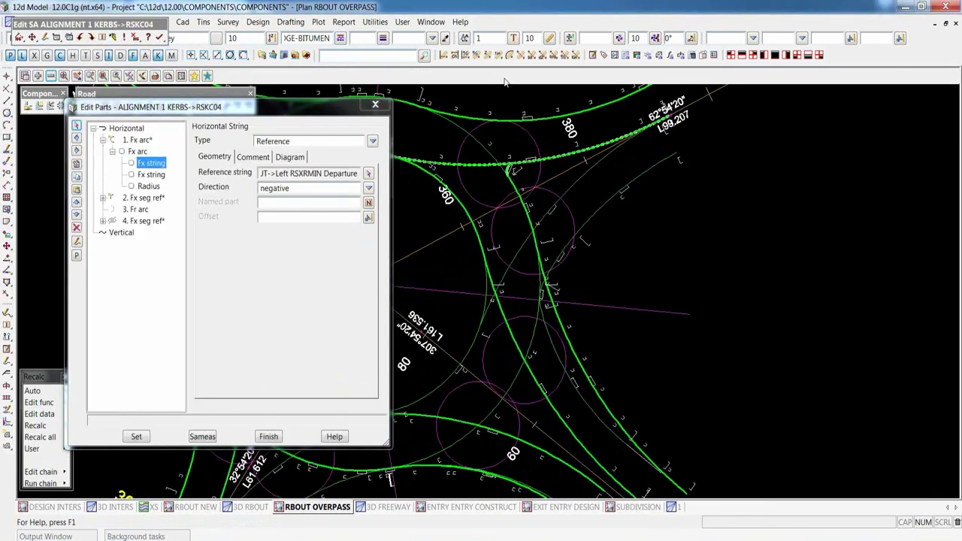
{"action": "scroll", "coordinate": [481, 143], "scroll_direction": "up", "scroll_amount": 2}
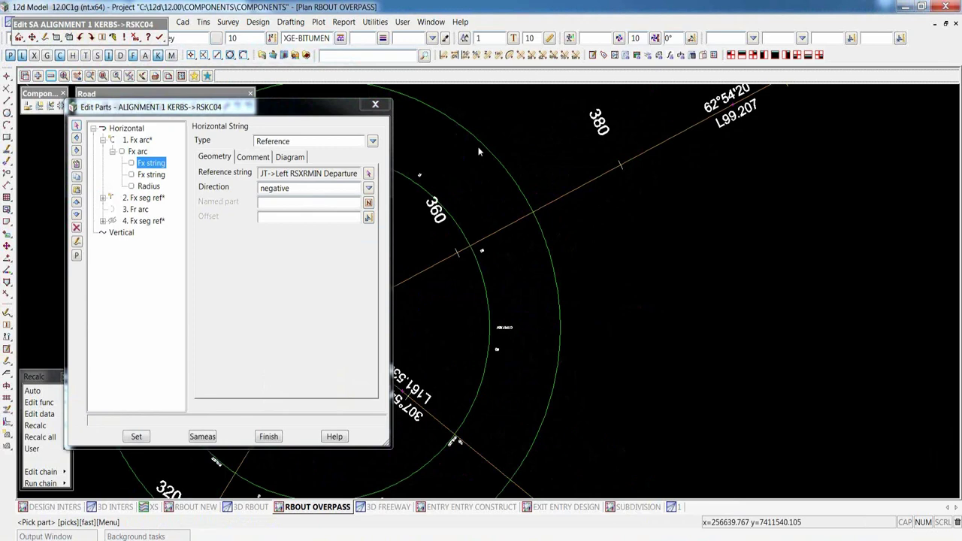
{"action": "left_click", "coordinate": [153, 175]}
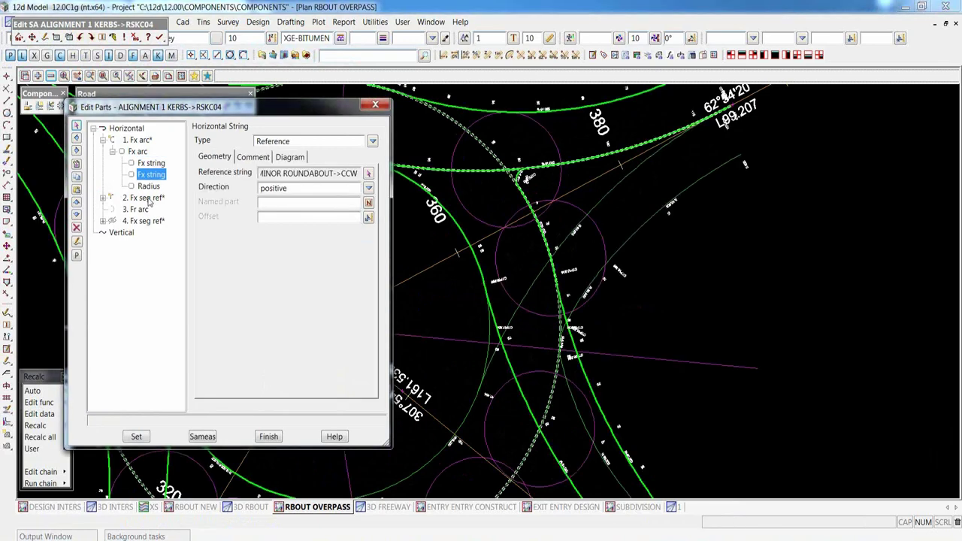
{"action": "left_click", "coordinate": [147, 198]}
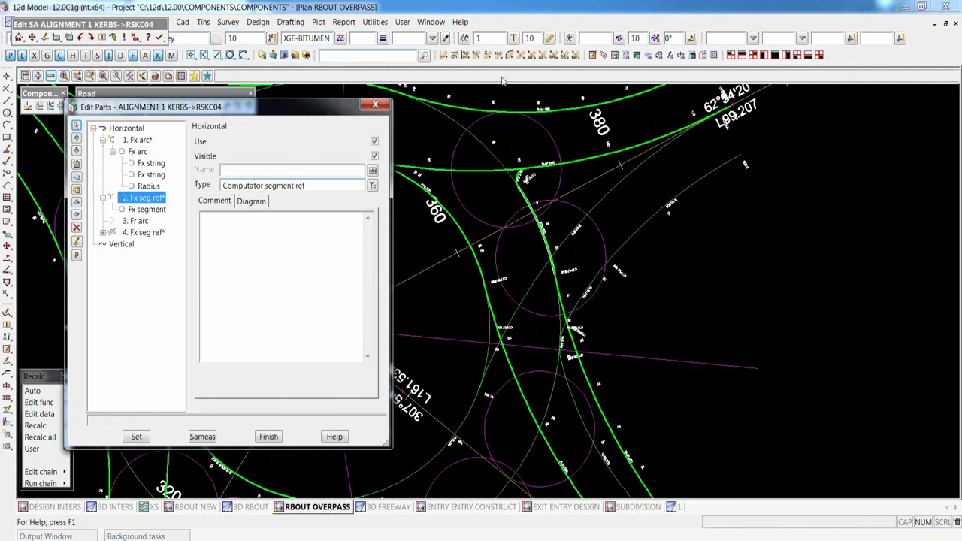
{"action": "scroll", "coordinate": [602, 192], "scroll_direction": "down", "scroll_amount": 2}
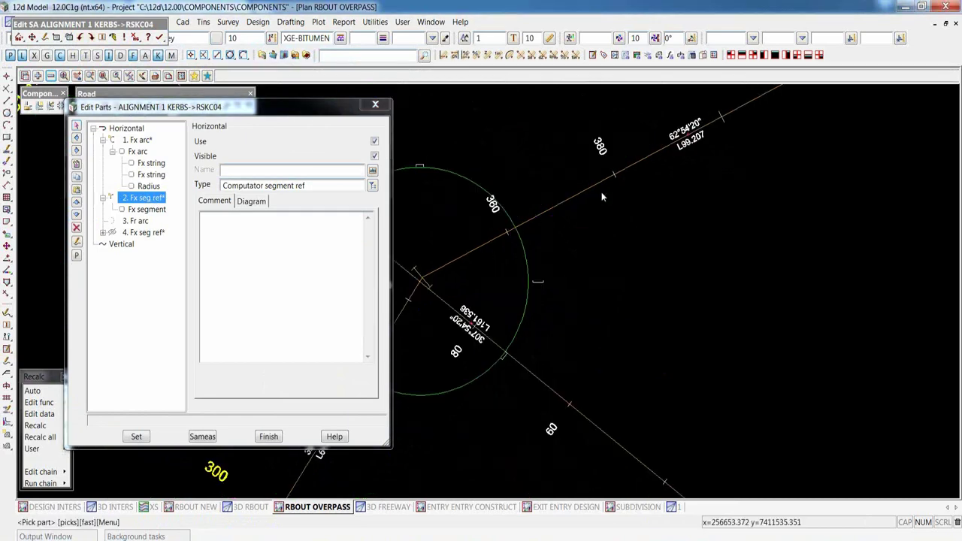
{"action": "left_click", "coordinate": [139, 221]}
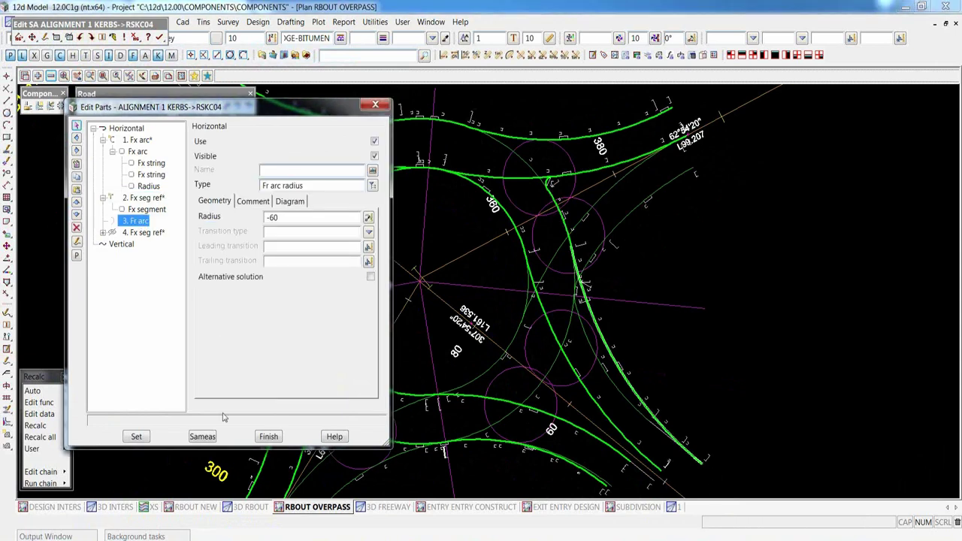
Finish editing RSKC04's parts and confirm quitting the string edit
{"action": "left_click", "coordinate": [270, 437]}
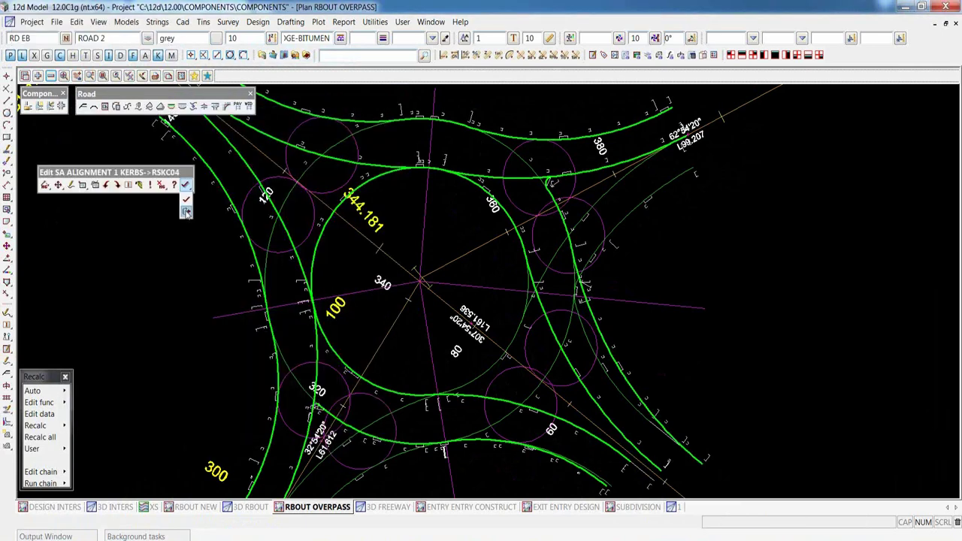
{"action": "key", "text": "Escape"}
{"action": "left_click", "coordinate": [217, 254]}
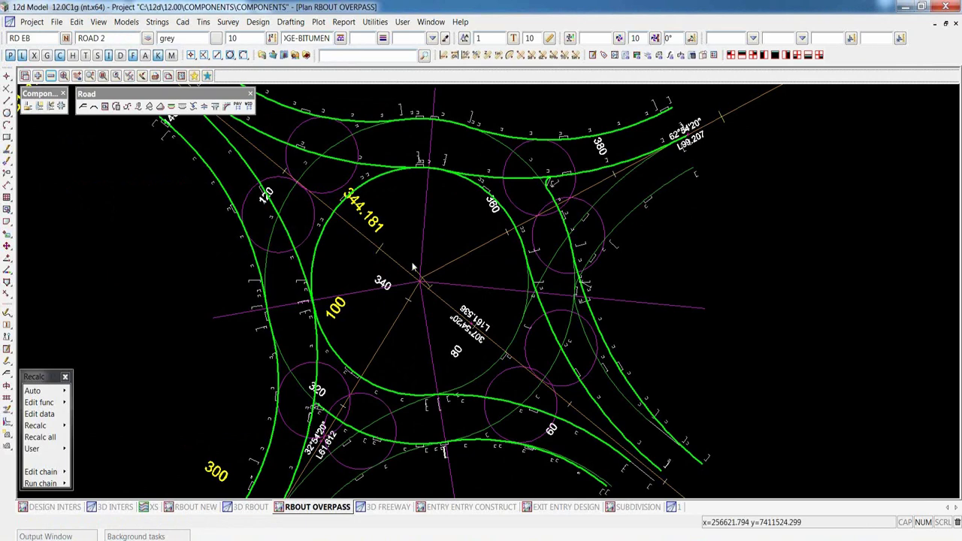
Zoom out and move through 3D FREEWAY and EXIT ENTRY DESIGN to the ENTRY ENTRY CONSTRUCT plan
{"action": "scroll", "coordinate": [419, 279], "scroll_direction": "down", "scroll_amount": 2}
{"action": "scroll", "coordinate": [420, 279], "scroll_direction": "down", "scroll_amount": 2}
{"action": "scroll", "coordinate": [420, 279], "scroll_direction": "up", "scroll_amount": 1}
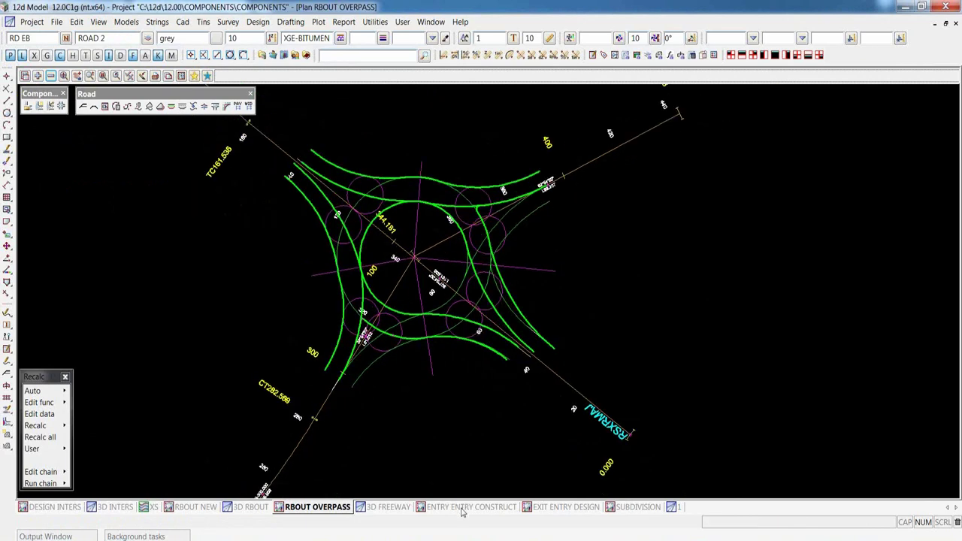
{"action": "left_click", "coordinate": [383, 507]}
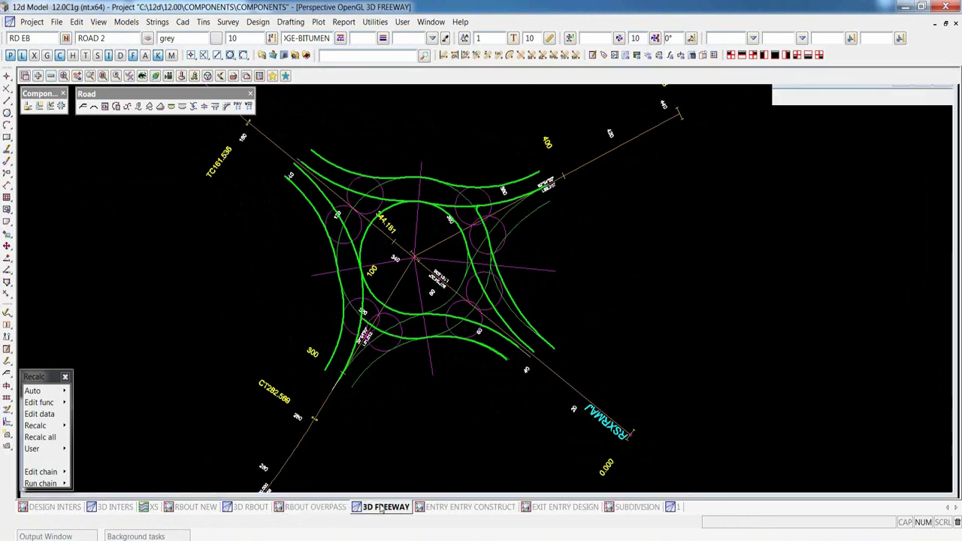
{"action": "left_click", "coordinate": [537, 509]}
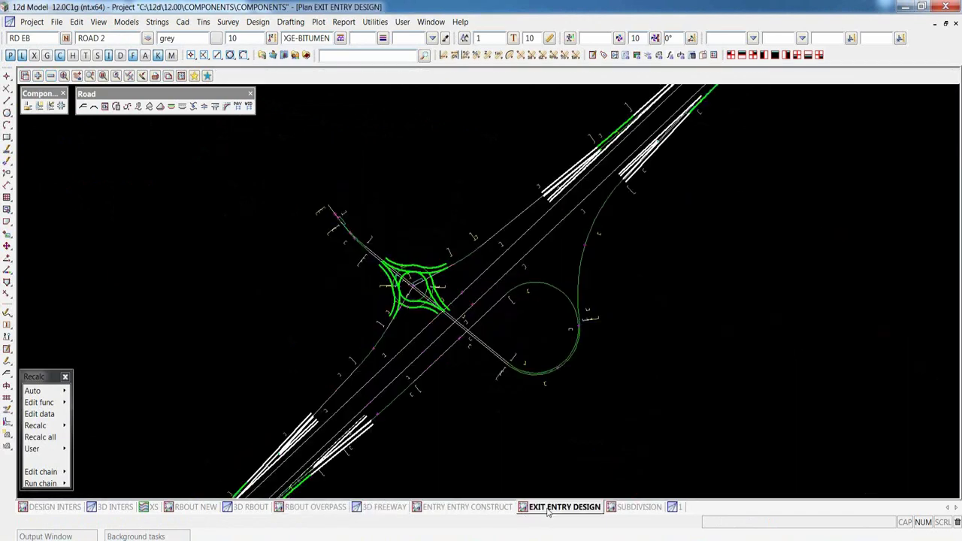
{"action": "scroll", "coordinate": [449, 348], "scroll_direction": "up", "scroll_amount": 3}
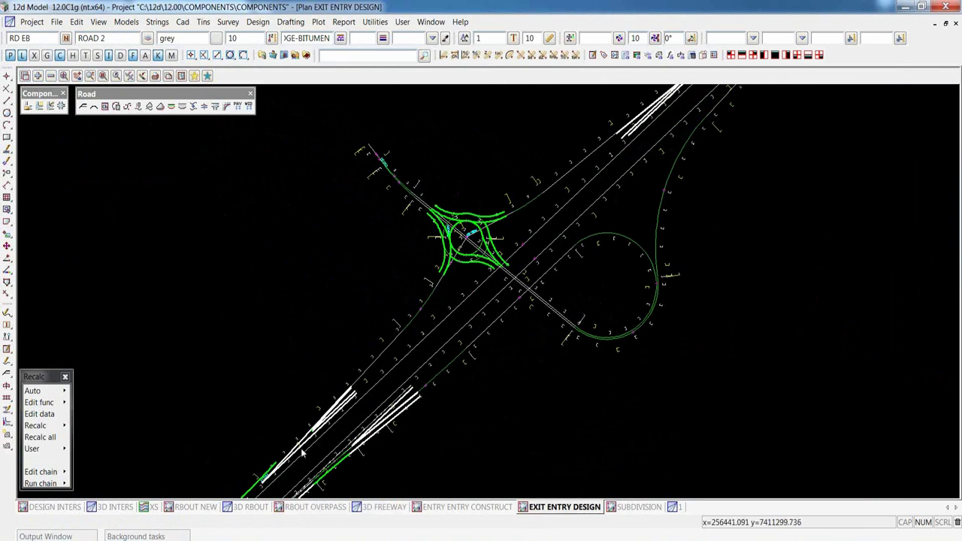
{"action": "left_click", "coordinate": [475, 511]}
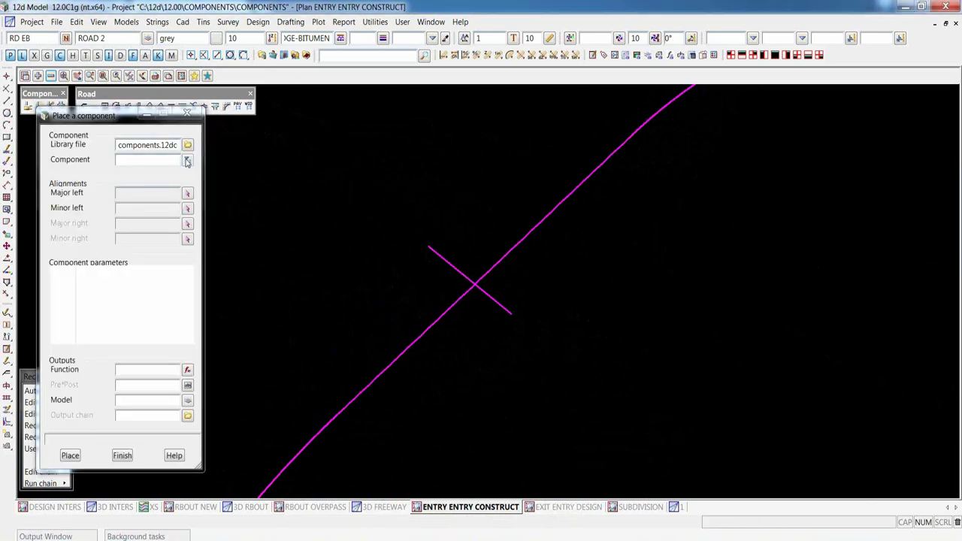
Choose EXIT RAMP SINGLE LANE and pick the MAJOR and EXIT strings as major and exit roads
{"action": "left_click", "coordinate": [187, 161]}
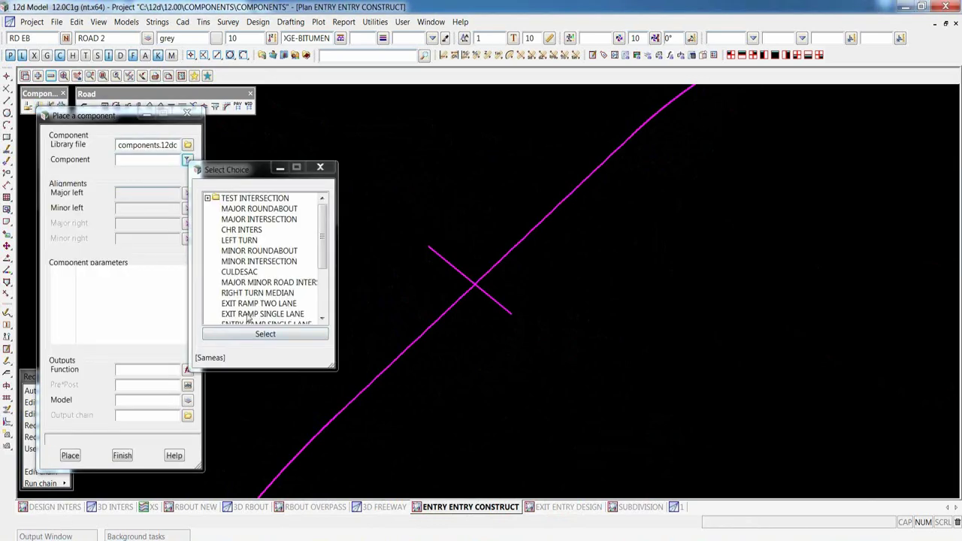
{"action": "double_click", "coordinate": [250, 314]}
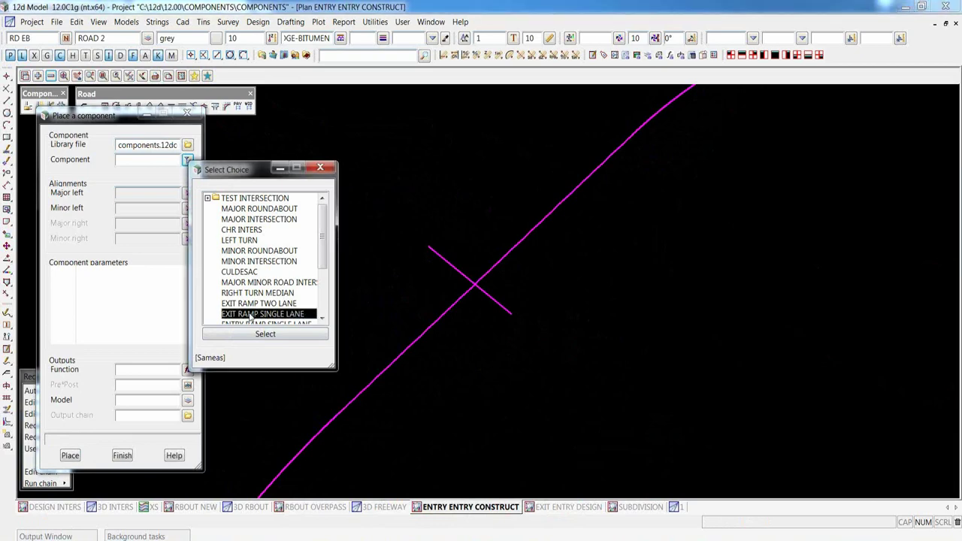
{"action": "left_click", "coordinate": [187, 194]}
{"action": "left_click", "coordinate": [440, 325]}
{"action": "middle_click", "coordinate": [440, 325]}
{"action": "left_click", "coordinate": [187, 209]}
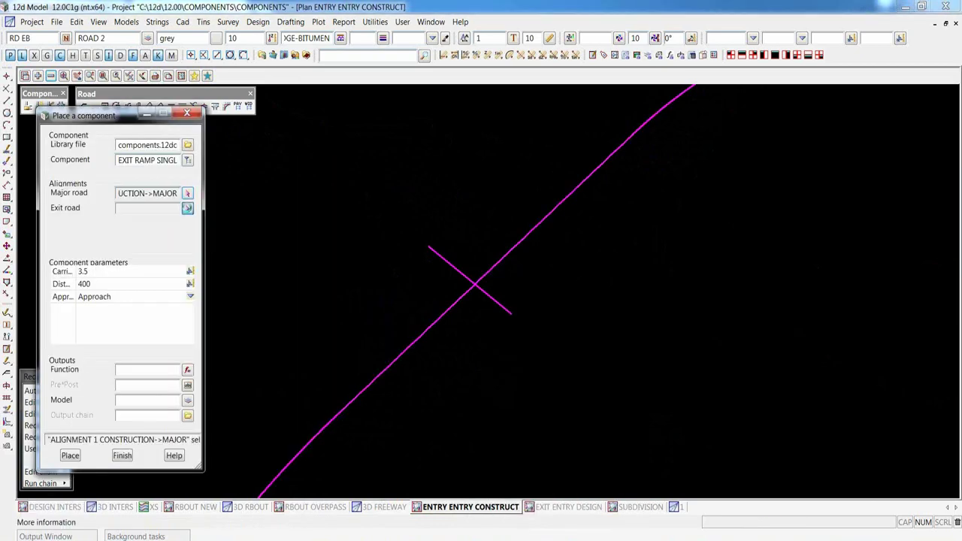
{"action": "left_click", "coordinate": [436, 248]}
{"action": "middle_click", "coordinate": [388, 234]}
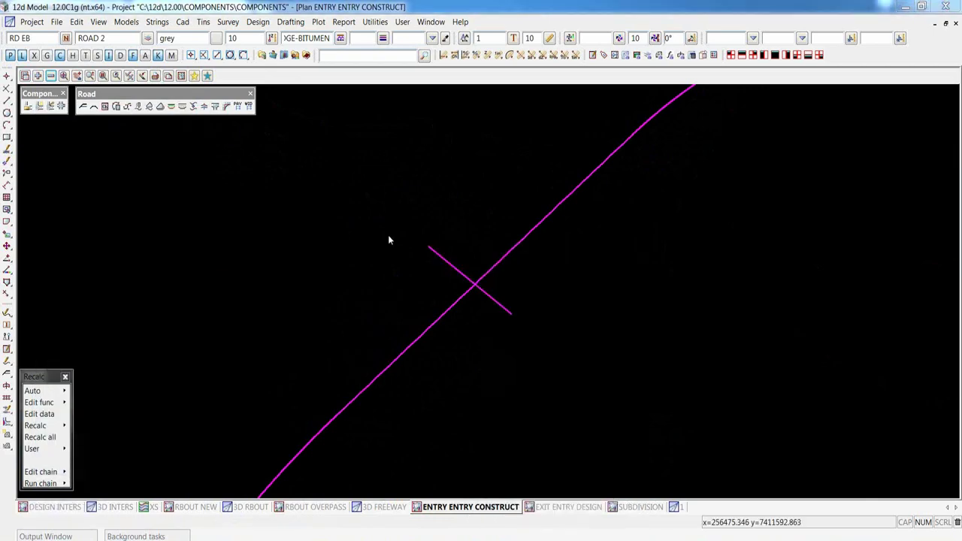
Set carriageway width 7, output to the EXIT RAMP SINGLE LANE model, and place the ramp
{"action": "left_click", "coordinate": [98, 271]}
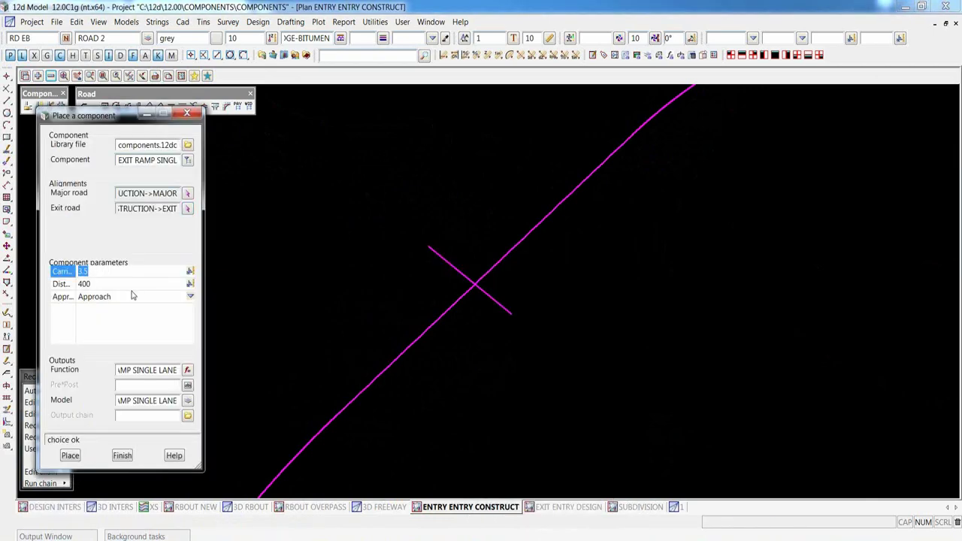
{"action": "type", "text": "7"}
{"action": "left_click", "coordinate": [186, 402]}
{"action": "left_click", "coordinate": [232, 425]}
{"action": "left_click", "coordinate": [70, 455]}
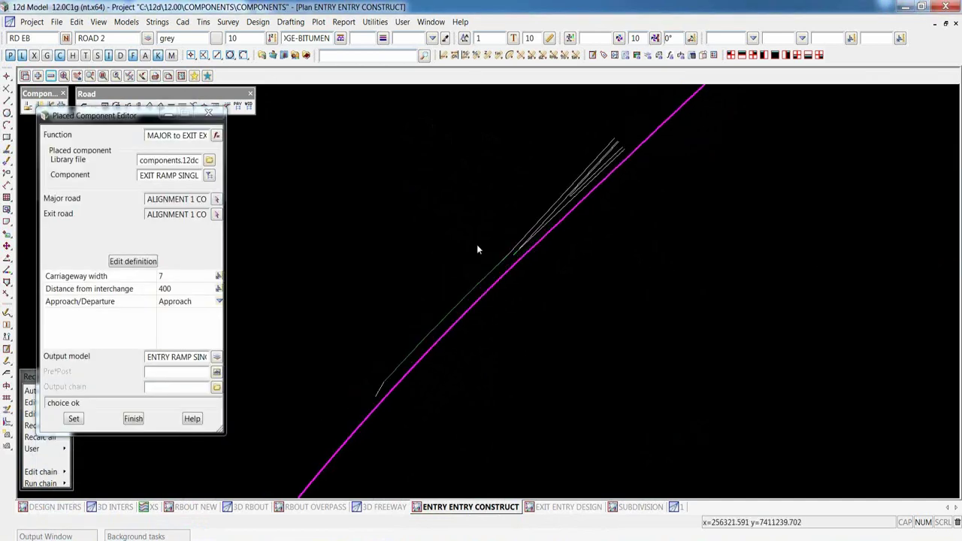
{"action": "left_click", "coordinate": [132, 262]}
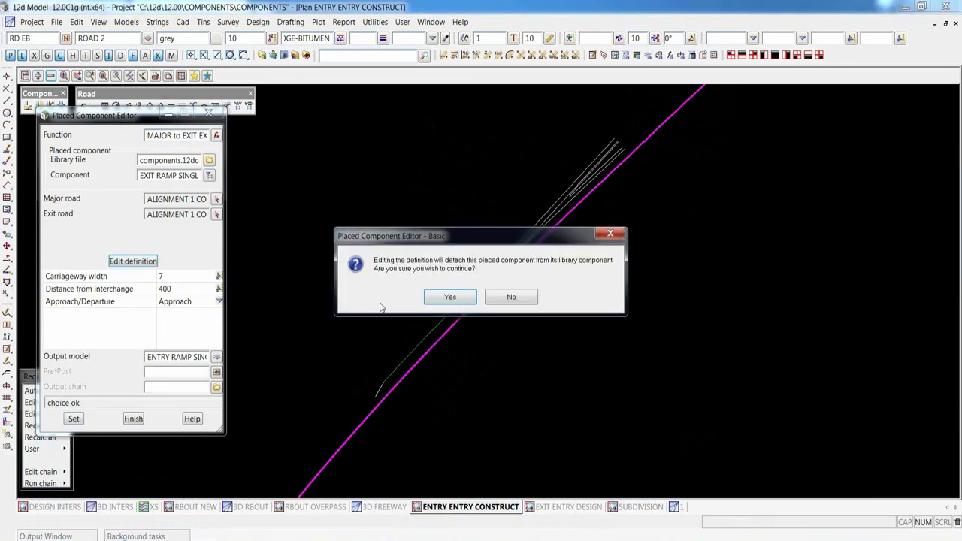
Detach from the library component and expand the placement, nose and diverging lane parameters
{"action": "left_click", "coordinate": [449, 297]}
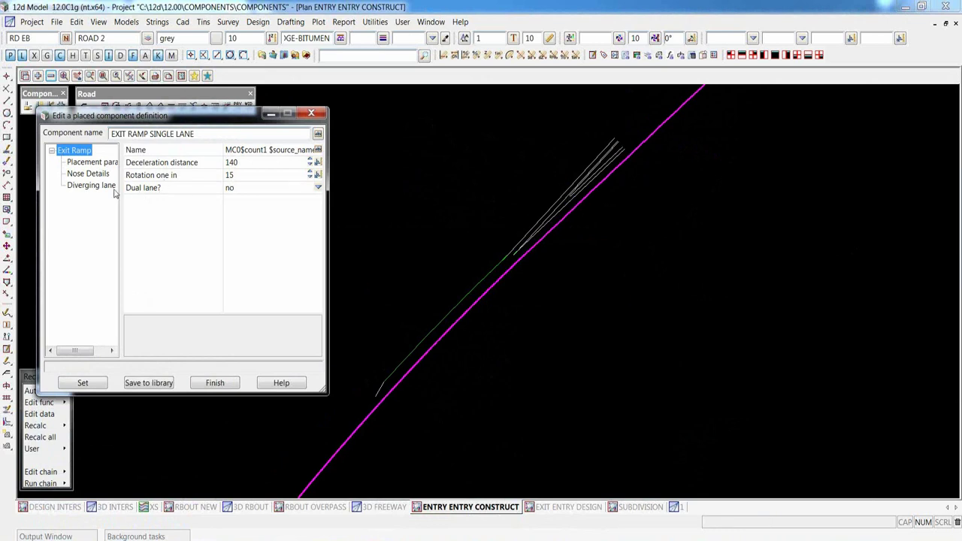
{"action": "left_click", "coordinate": [89, 163]}
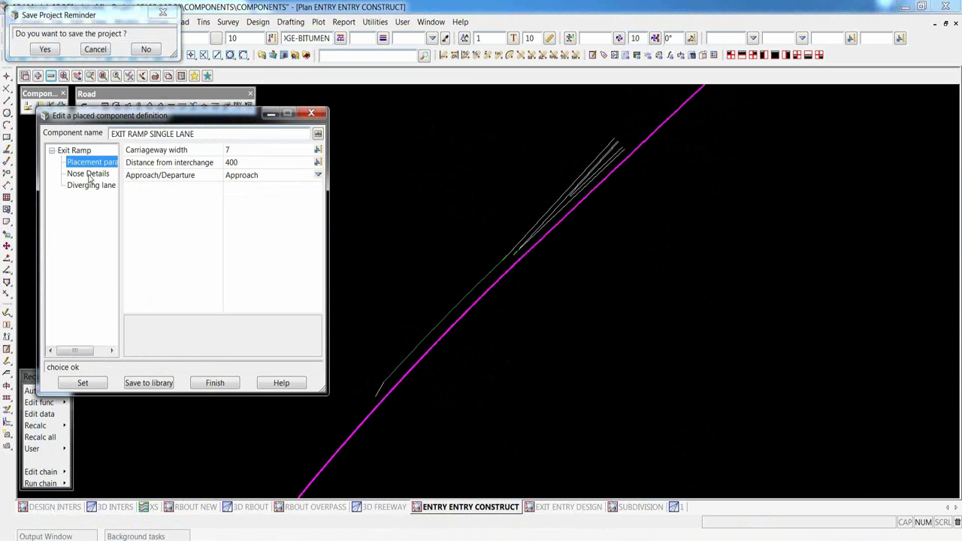
{"action": "left_click", "coordinate": [88, 174]}
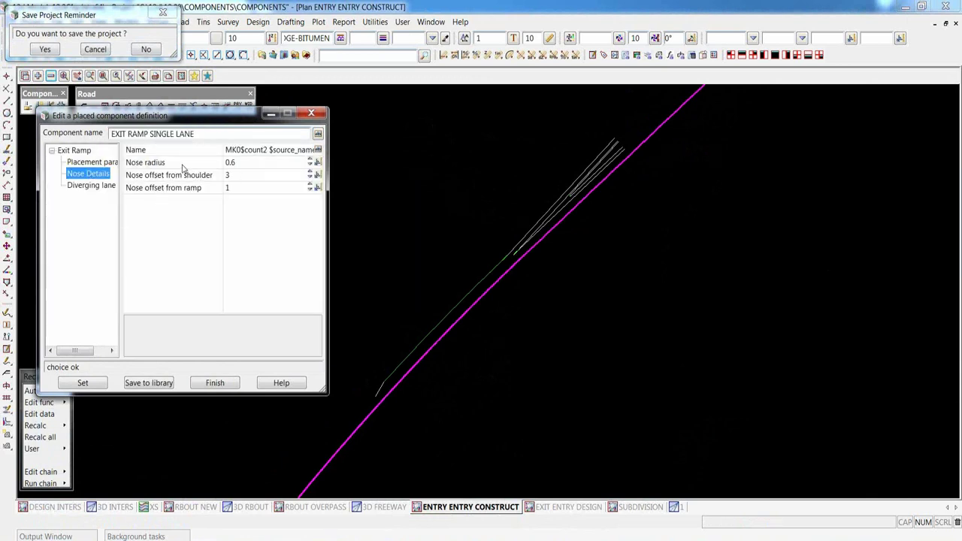
{"action": "scroll", "coordinate": [591, 188], "scroll_direction": "up", "scroll_amount": 3}
{"action": "scroll", "coordinate": [560, 216], "scroll_direction": "up", "scroll_amount": 3}
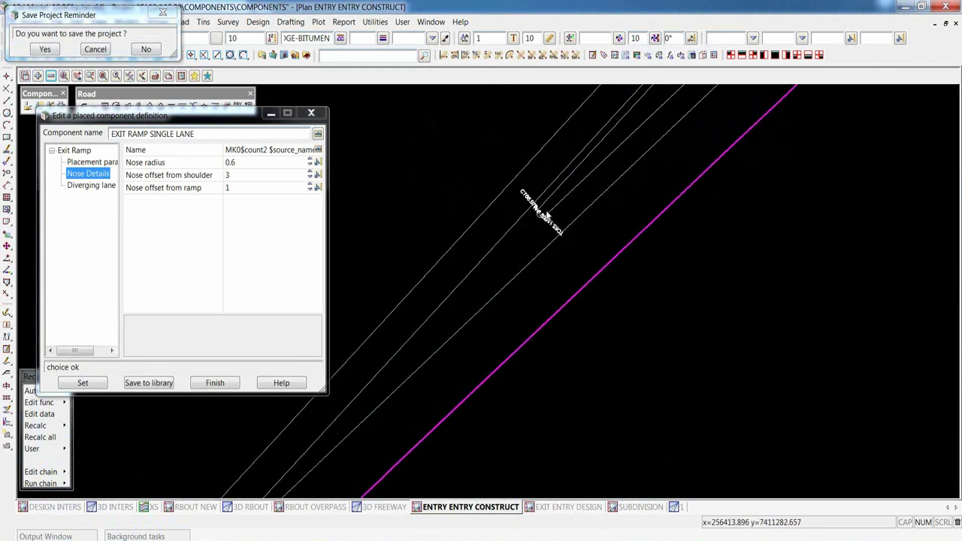
{"action": "left_click", "coordinate": [84, 188]}
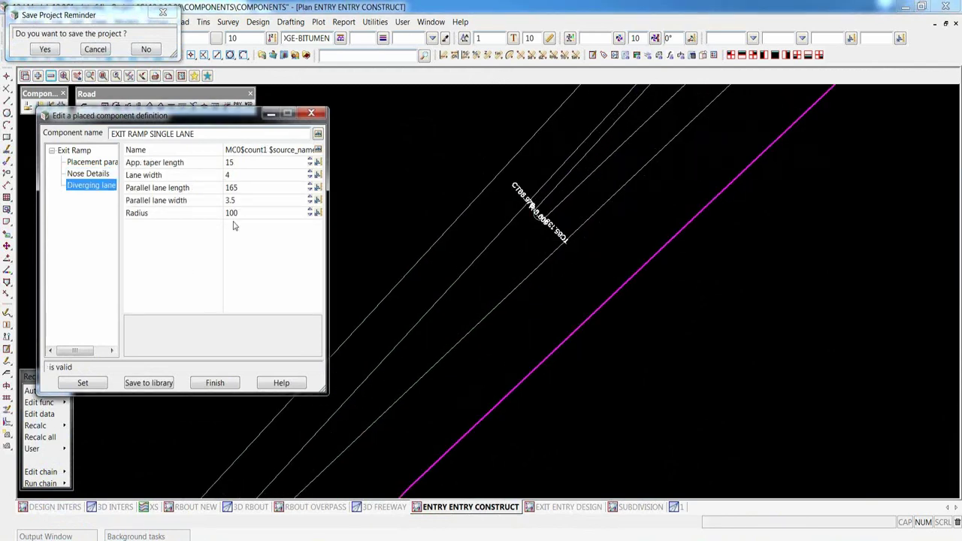
{"action": "scroll", "coordinate": [636, 206], "scroll_direction": "down", "scroll_amount": 5}
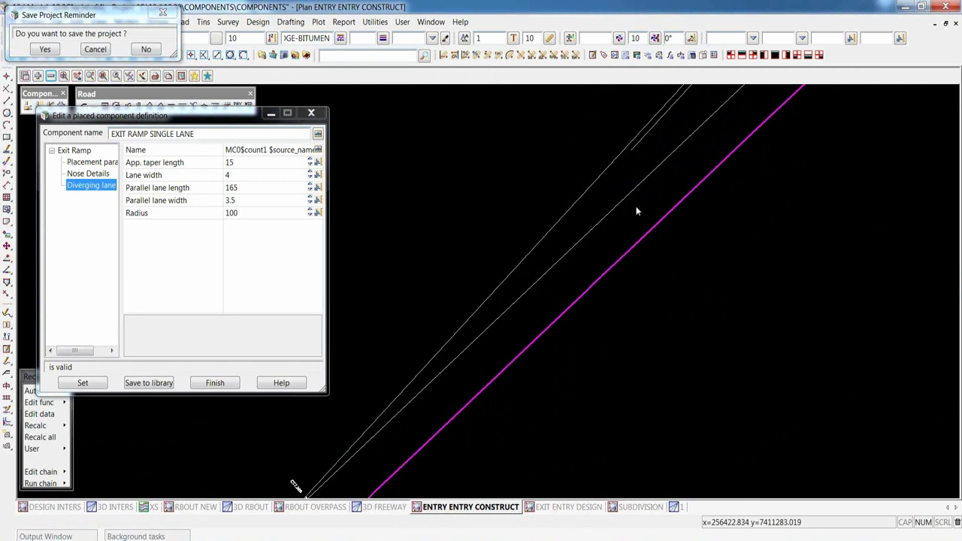
{"action": "scroll", "coordinate": [450, 374], "scroll_direction": "up", "scroll_amount": 4}
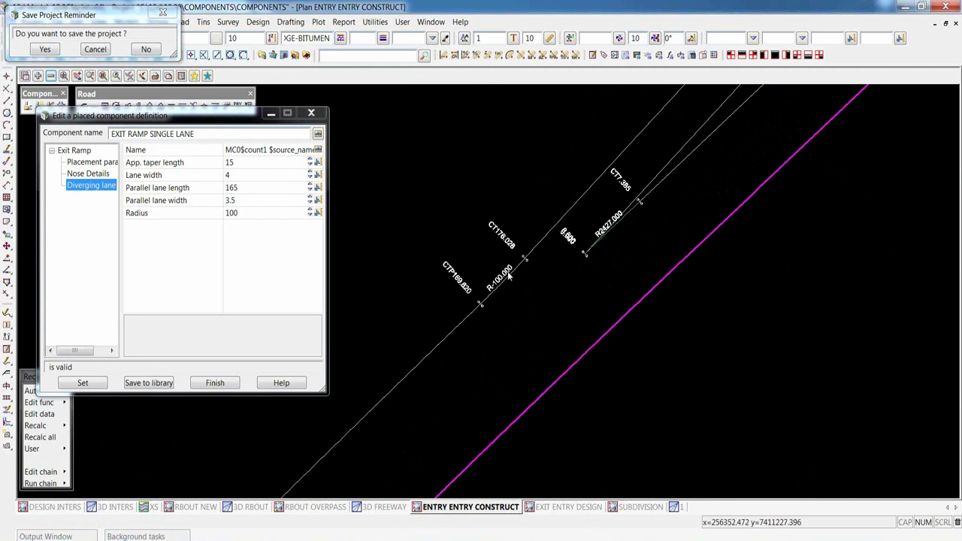
Set the diverging lane radius to 1200, save the definition, and rebuild the exit ramp
{"action": "left_click", "coordinate": [241, 217]}
{"action": "left_click", "coordinate": [241, 215]}
{"action": "type", "text": "12"}
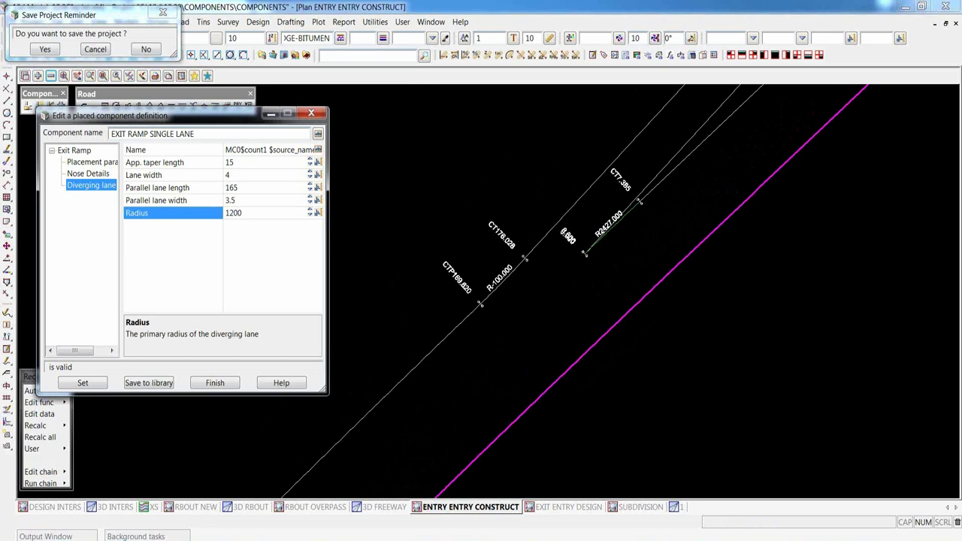
{"action": "left_click", "coordinate": [92, 384]}
{"action": "scroll", "coordinate": [562, 278], "scroll_direction": "down", "scroll_amount": 4}
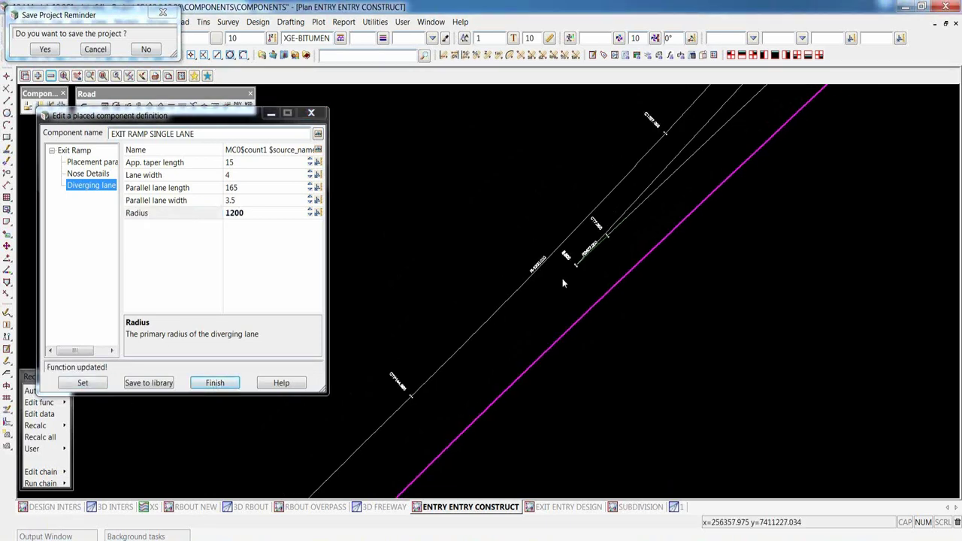
{"action": "scroll", "coordinate": [546, 276], "scroll_direction": "down", "scroll_amount": 2}
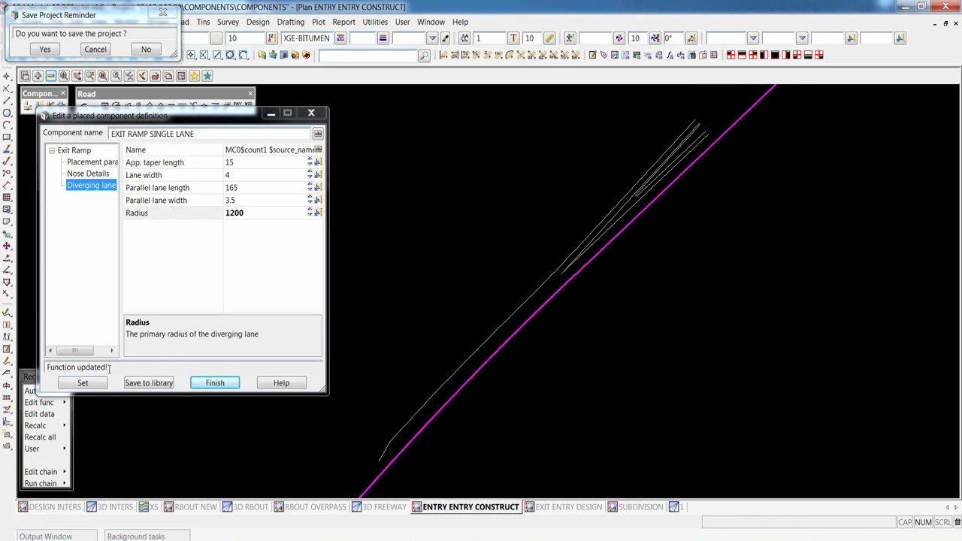
{"action": "left_click", "coordinate": [219, 383]}
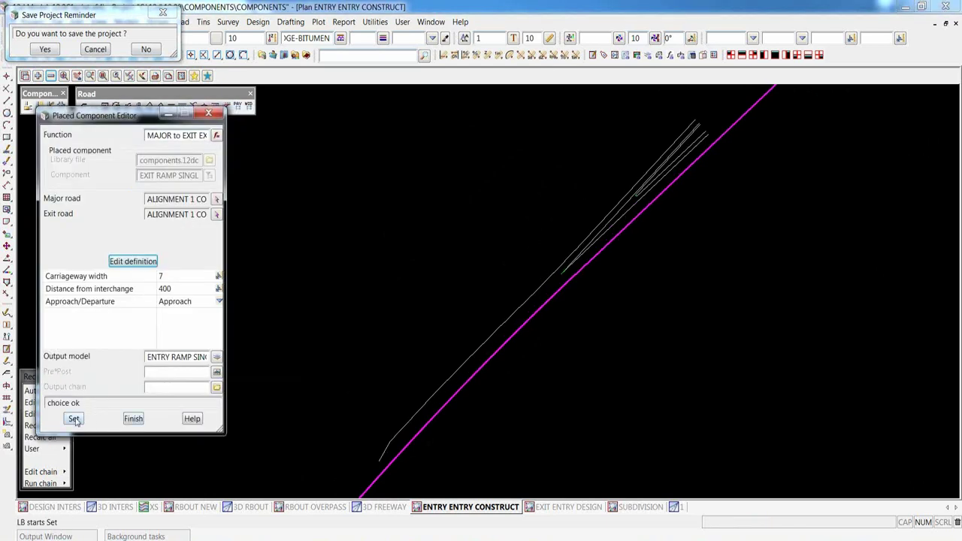
{"action": "left_click", "coordinate": [74, 420]}
{"action": "left_click", "coordinate": [133, 419]}
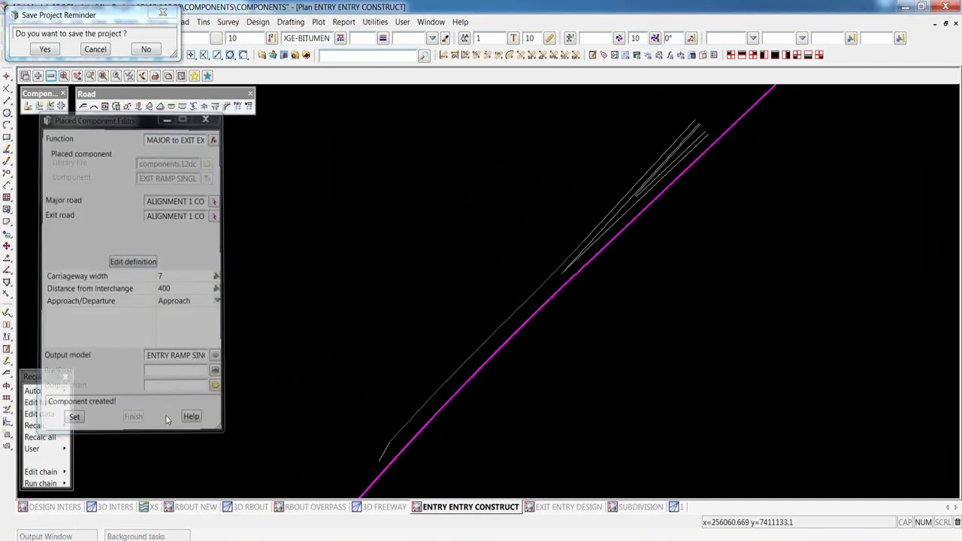
Choose ENTRY RAMP SINGLE LANE, with the major alignment as major road and the exit alignment as entry road
{"action": "left_click", "coordinate": [39, 106]}
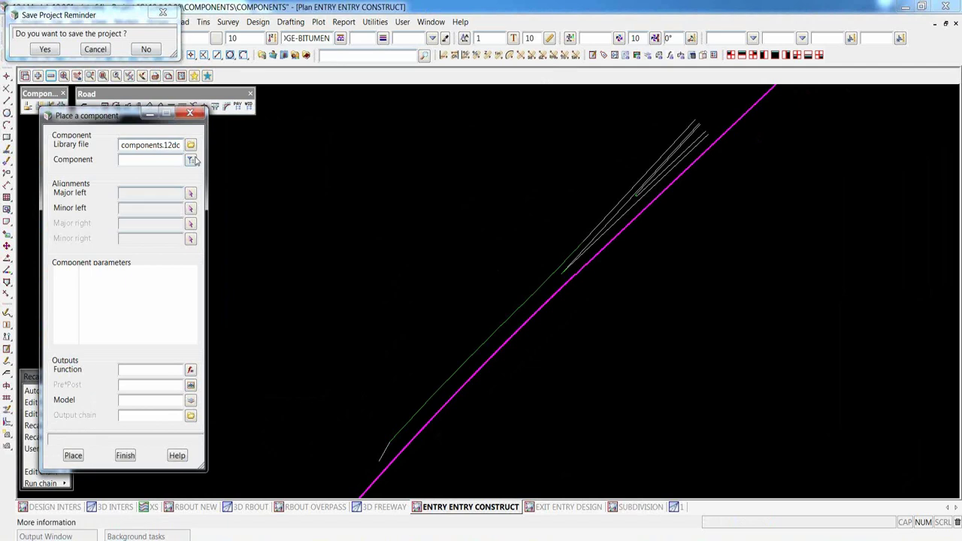
{"action": "left_click", "coordinate": [191, 160]}
{"action": "scroll", "coordinate": [293, 285], "scroll_direction": "down", "scroll_amount": 2}
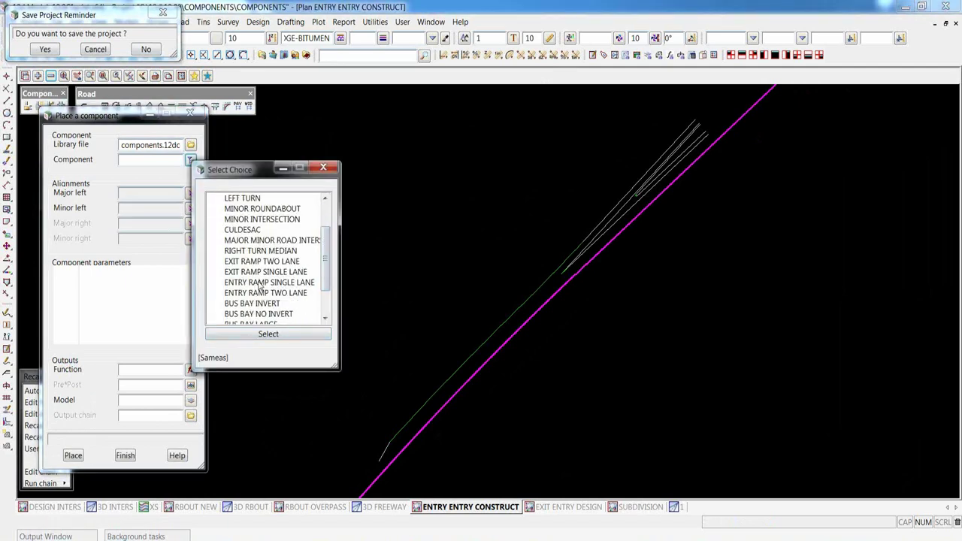
{"action": "left_click", "coordinate": [258, 284]}
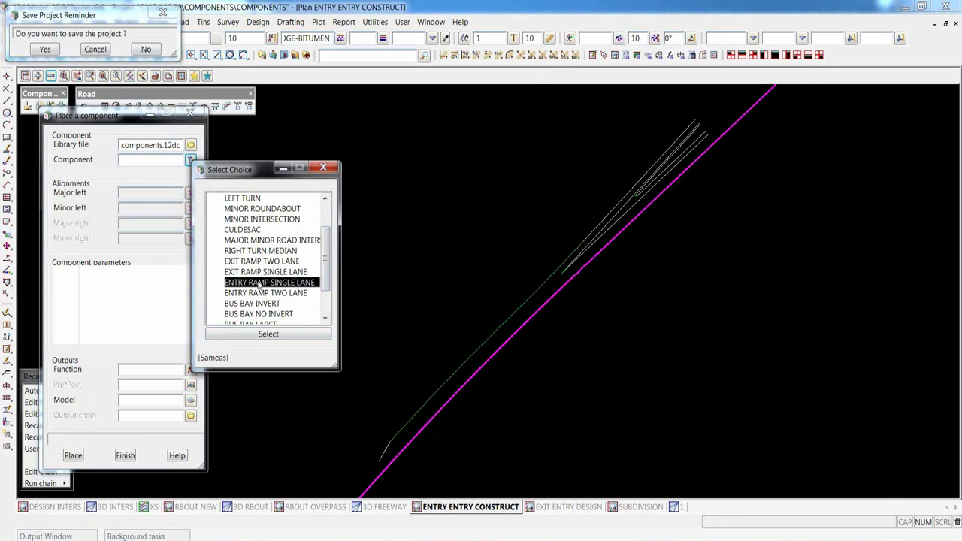
{"action": "double_click", "coordinate": [258, 284]}
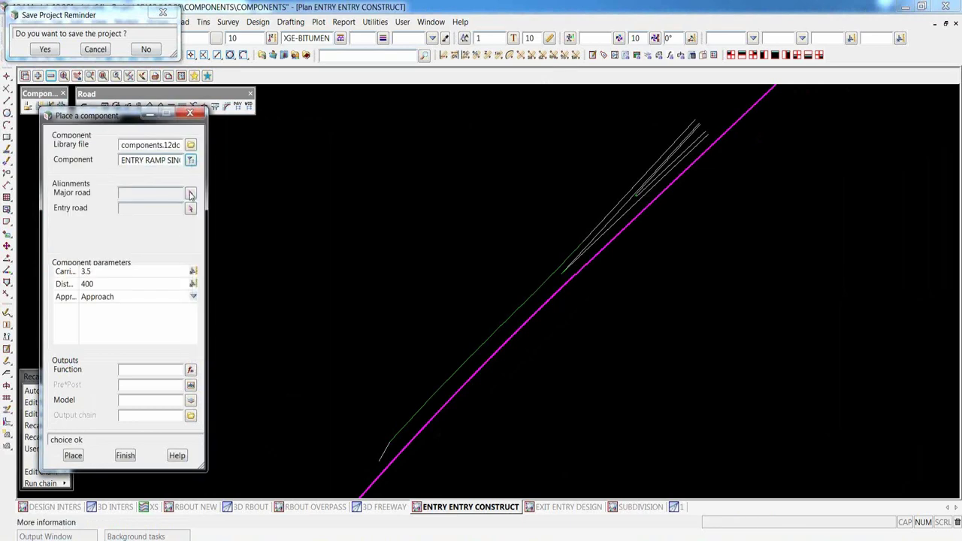
{"action": "left_click", "coordinate": [190, 195]}
{"action": "left_click", "coordinate": [639, 222]}
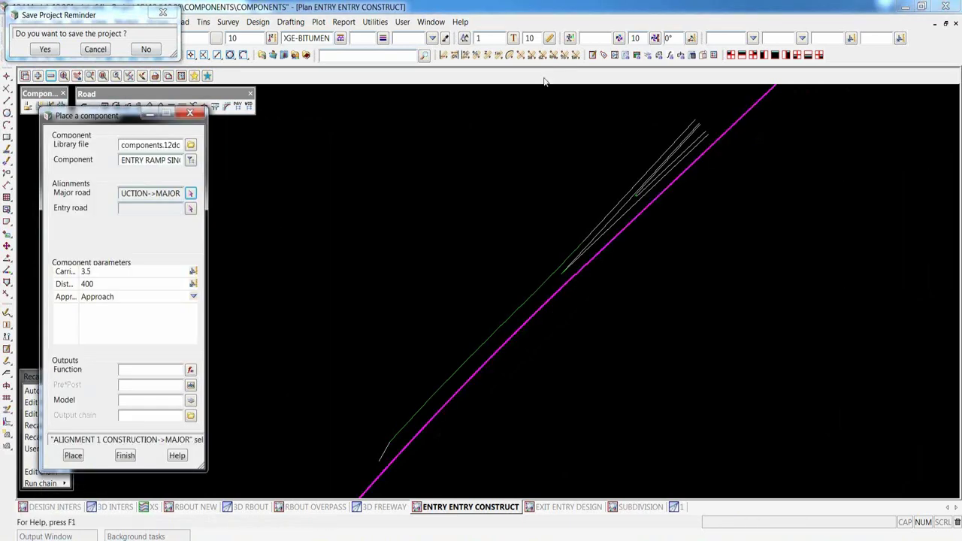
{"action": "left_click", "coordinate": [606, 179]}
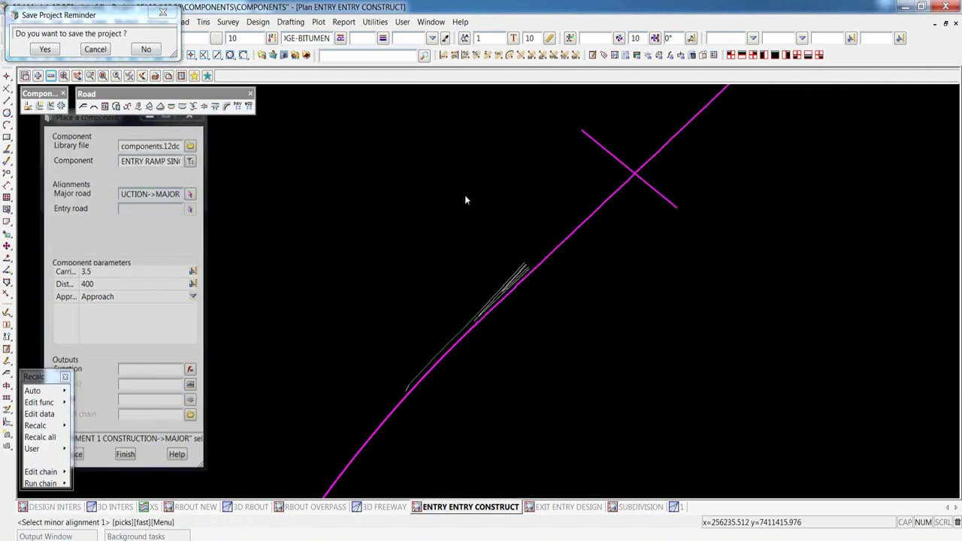
{"action": "left_click", "coordinate": [584, 145]}
Set distance 300, carriageway width 7 and Departure, choose the output model, and place the ramp
{"action": "left_click", "coordinate": [66, 284]}
{"action": "type", "text": "30"}
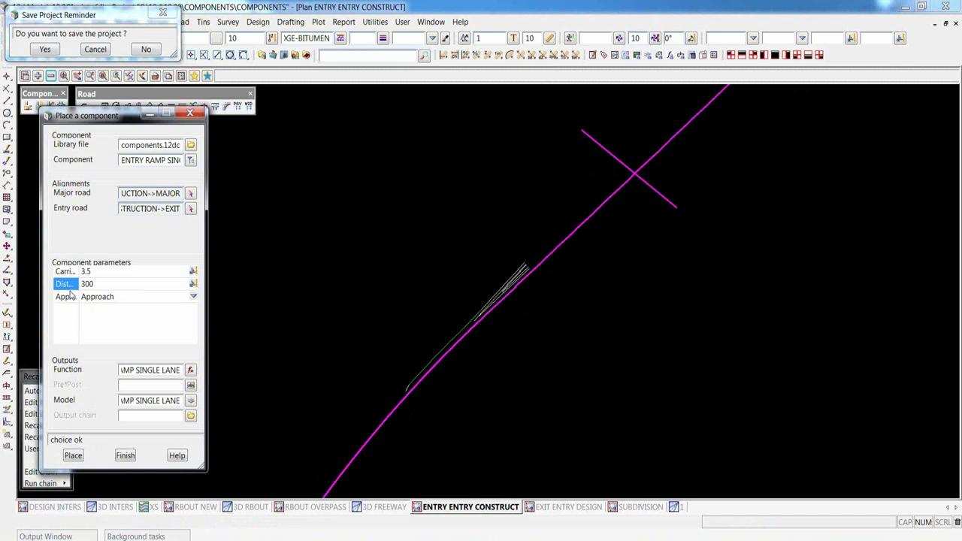
{"action": "left_click_drag", "start_coordinate": [111, 272], "coordinate": [82, 271]}
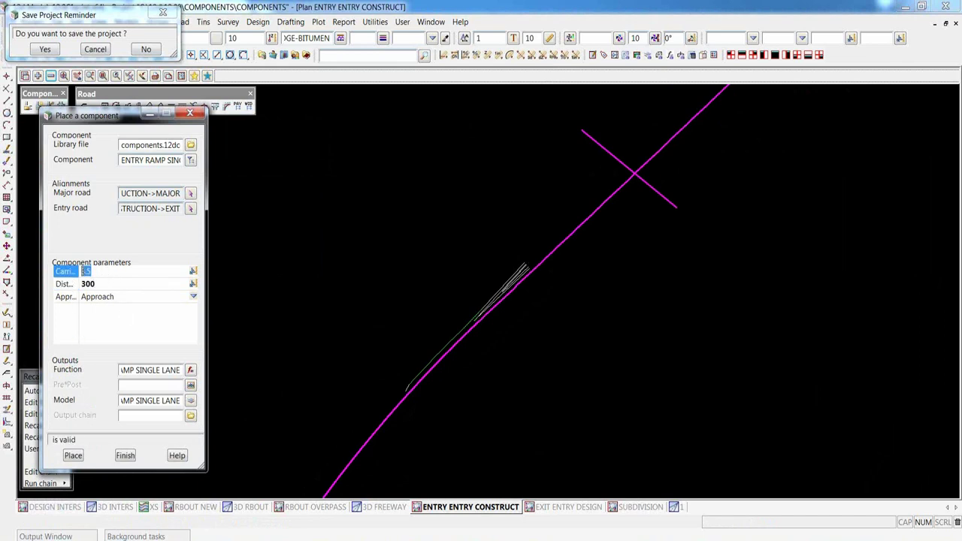
{"action": "type", "text": "7"}
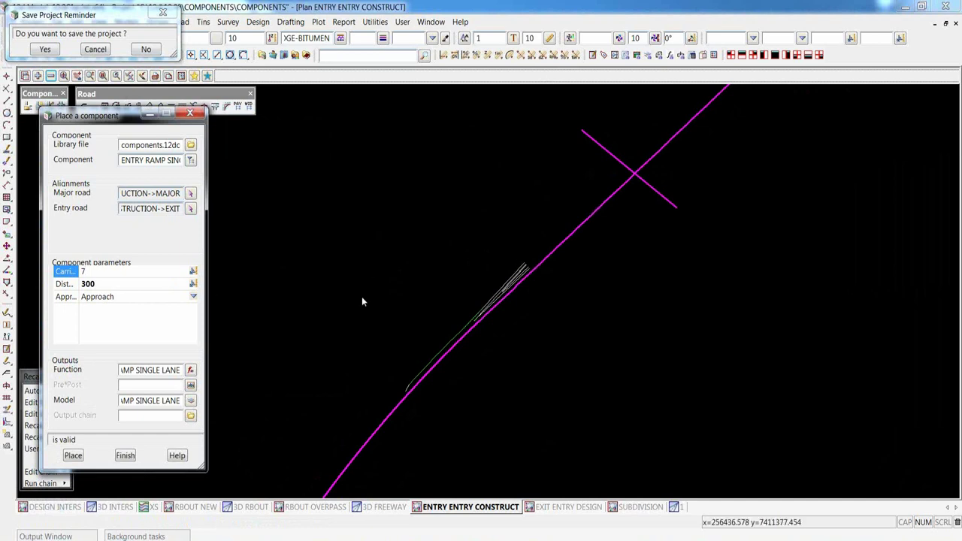
{"action": "left_click", "coordinate": [194, 296]}
{"action": "left_click", "coordinate": [216, 328]}
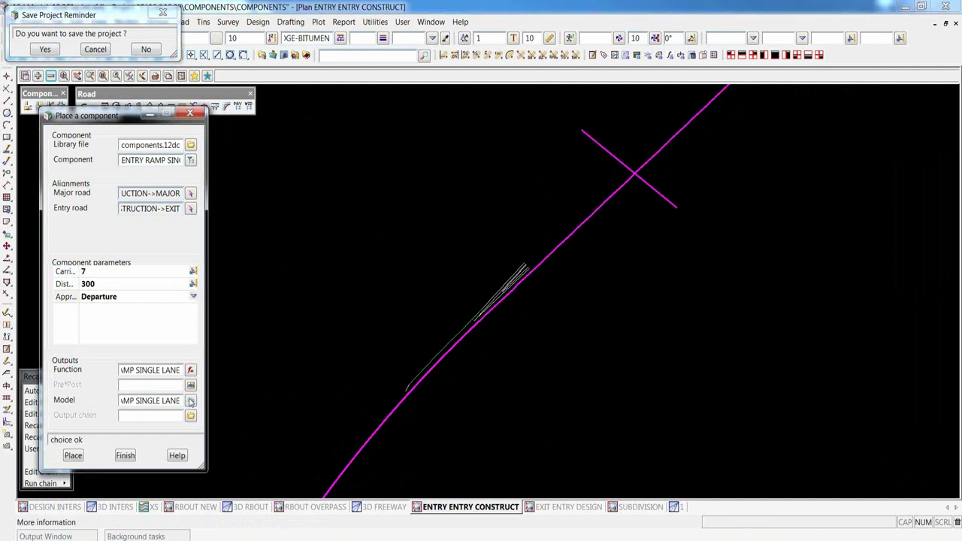
{"action": "left_click", "coordinate": [191, 402]}
{"action": "left_click", "coordinate": [253, 444]}
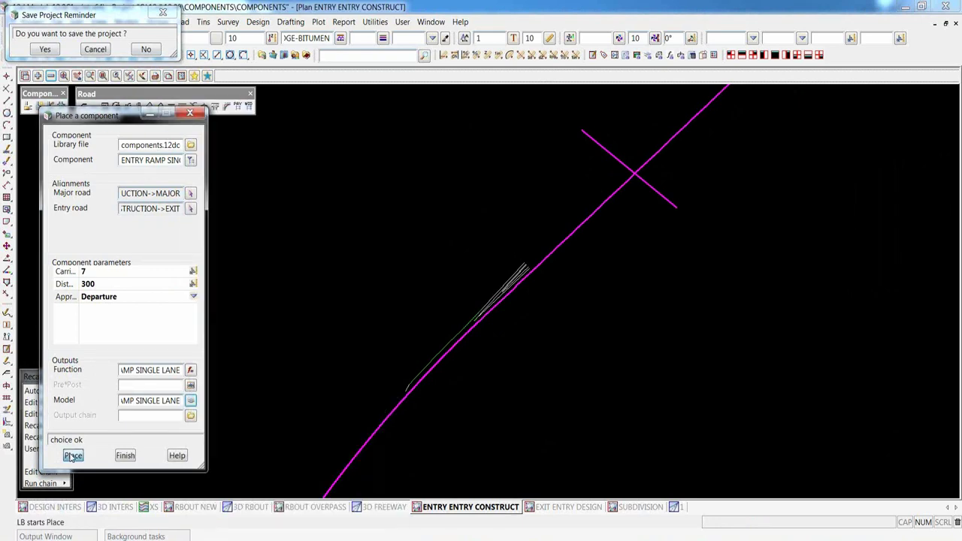
{"action": "left_click", "coordinate": [72, 456]}
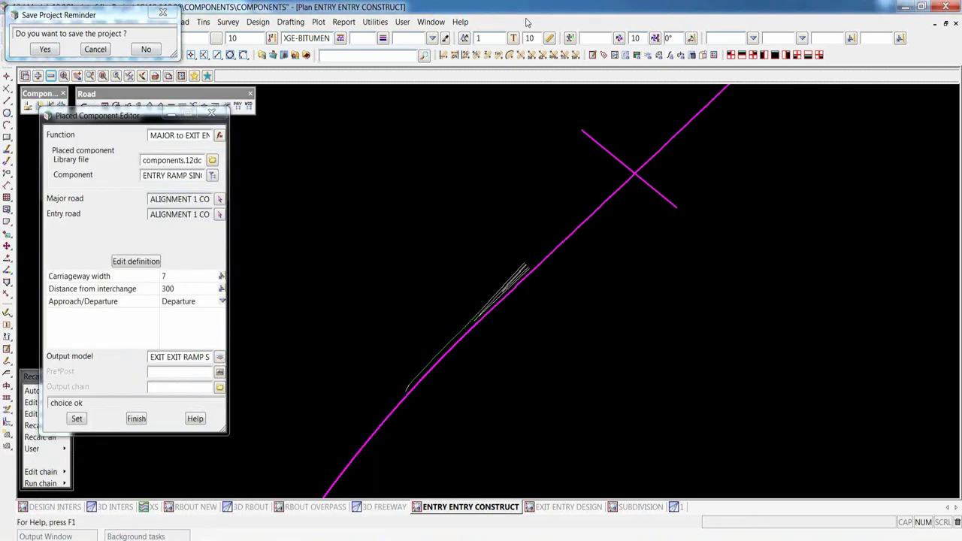
Inspect the entry ramp strings beside the major alignment, then recreate the component and finish
{"action": "scroll", "coordinate": [537, 205], "scroll_direction": "up", "scroll_amount": 2}
{"action": "scroll", "coordinate": [536, 204], "scroll_direction": "up", "scroll_amount": 2}
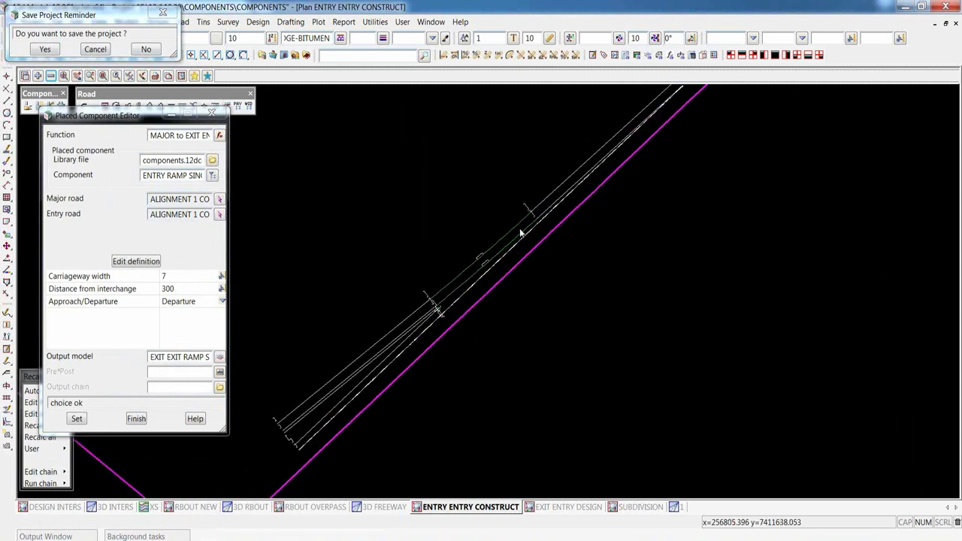
{"action": "scroll", "coordinate": [413, 329], "scroll_direction": "up", "scroll_amount": 5}
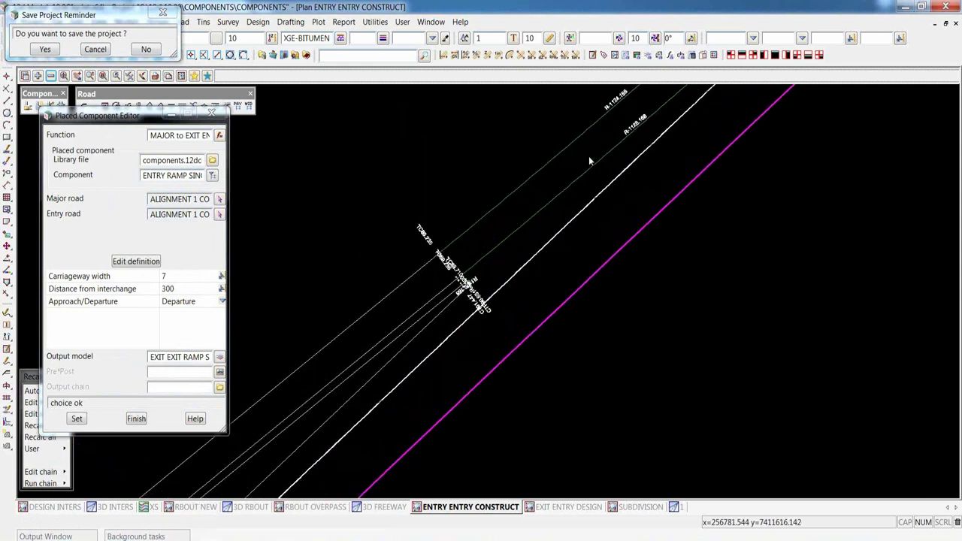
{"action": "scroll", "coordinate": [564, 250], "scroll_direction": "down", "scroll_amount": 5}
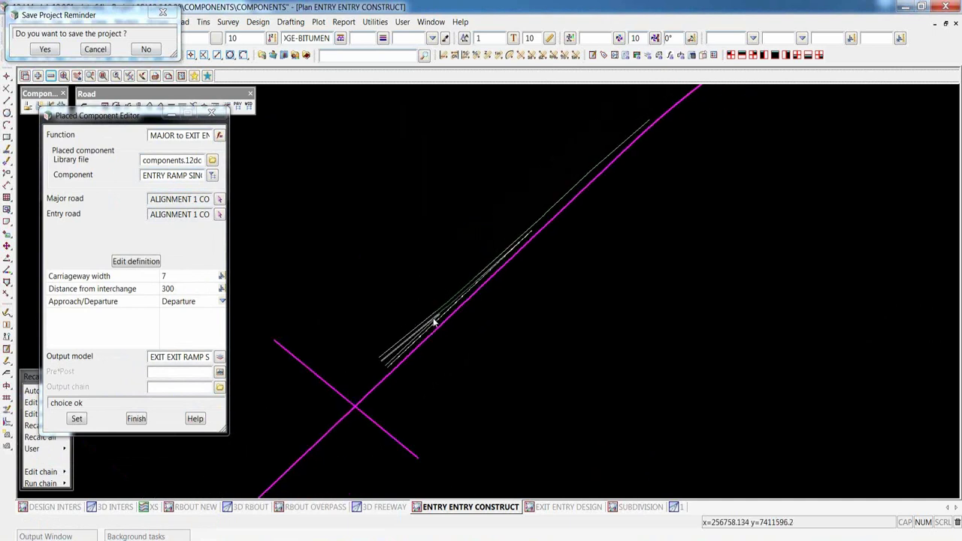
{"action": "scroll", "coordinate": [559, 208], "scroll_direction": "up", "scroll_amount": 5}
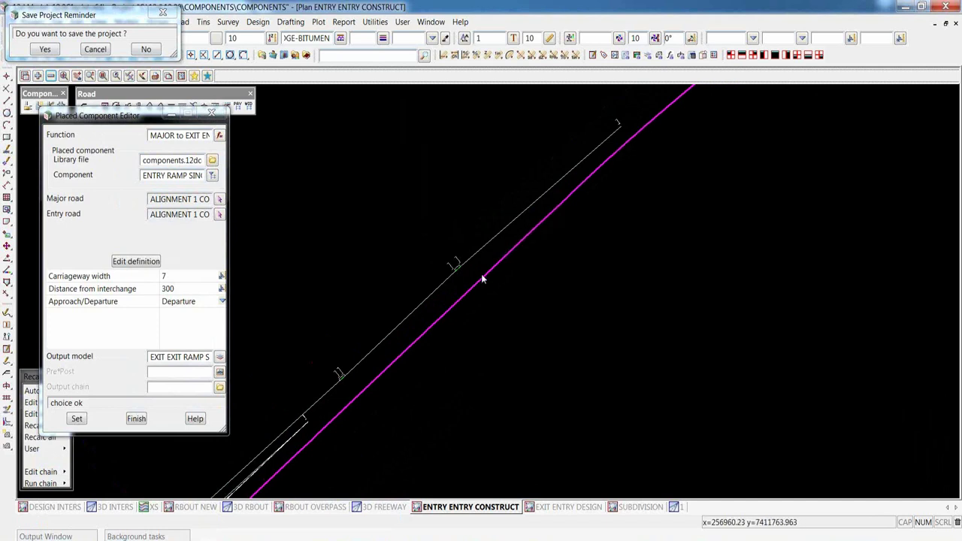
{"action": "scroll", "coordinate": [616, 167], "scroll_direction": "down", "scroll_amount": 3}
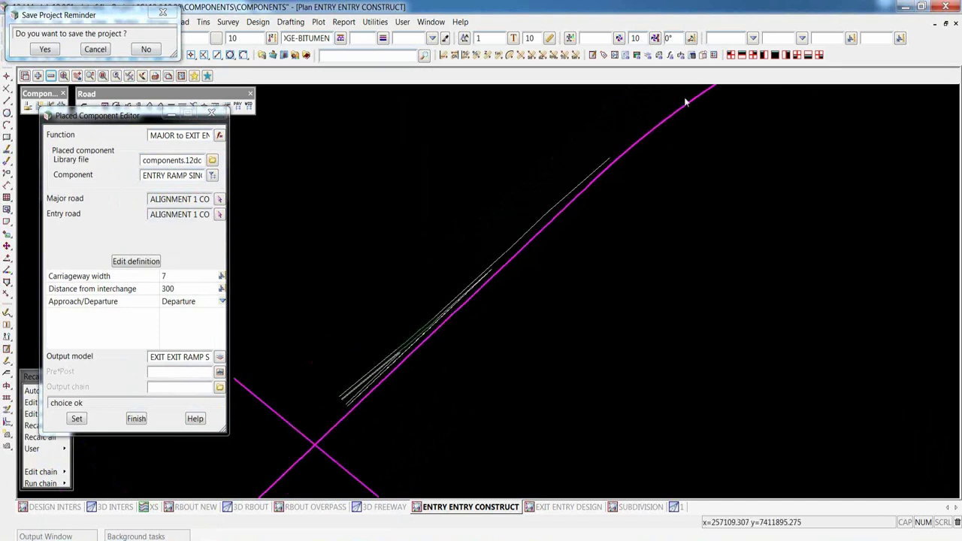
{"action": "left_click", "coordinate": [77, 419]}
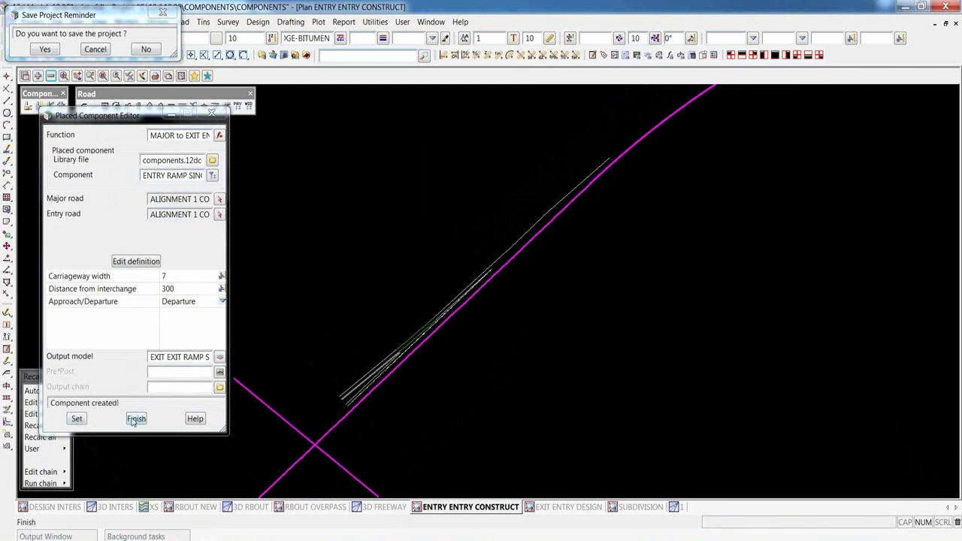
{"action": "left_click", "coordinate": [136, 419]}
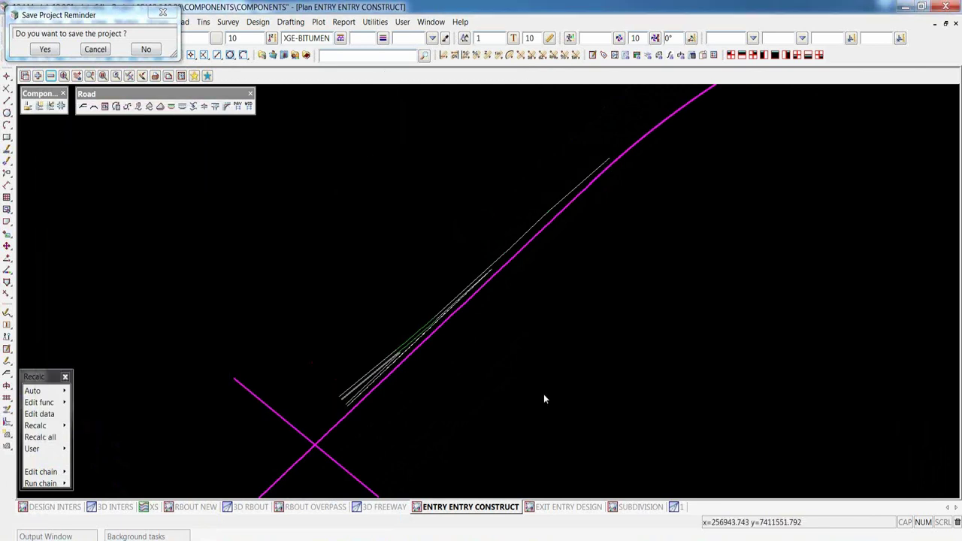
{"action": "left_click", "coordinate": [564, 506]}
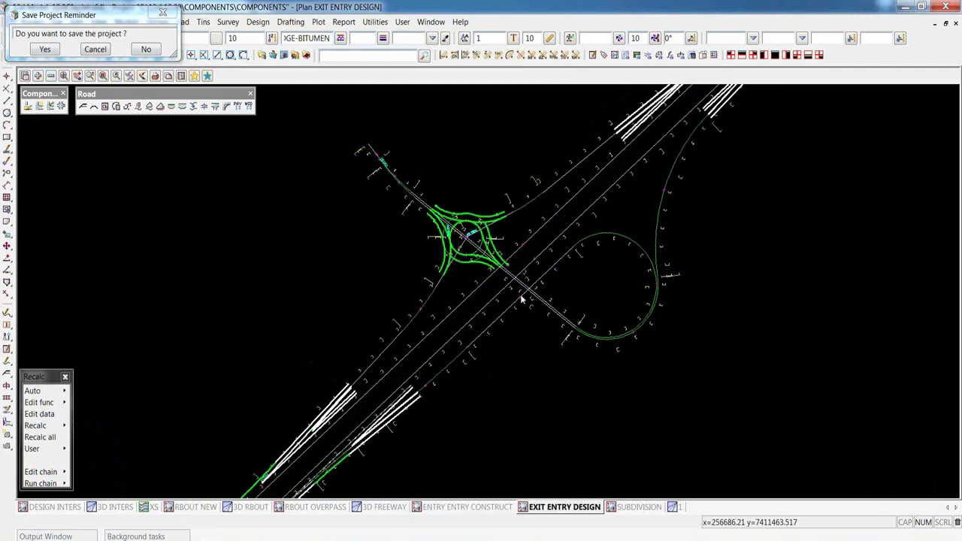
{"action": "scroll", "coordinate": [682, 123], "scroll_direction": "up", "scroll_amount": 3}
{"action": "scroll", "coordinate": [683, 123], "scroll_direction": "up", "scroll_amount": 4}
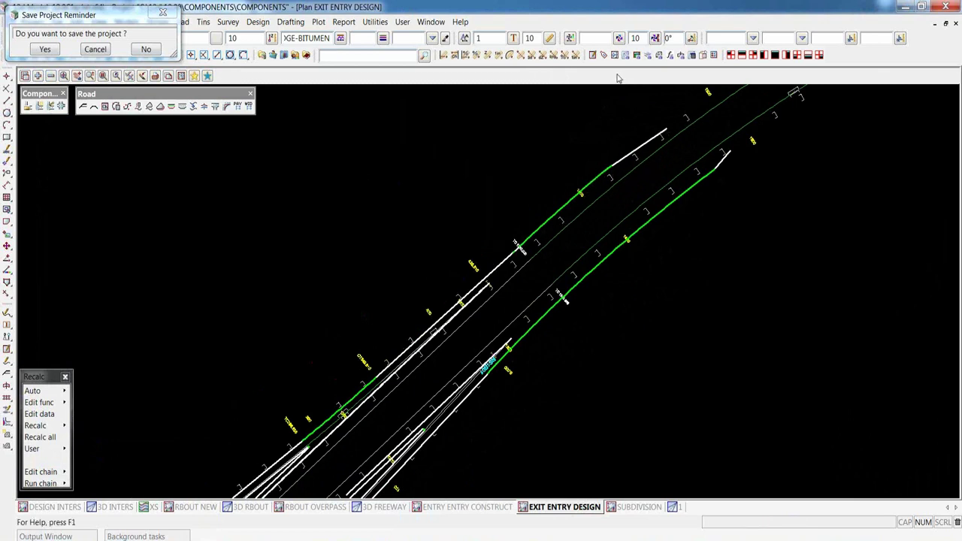
{"action": "scroll", "coordinate": [605, 202], "scroll_direction": "down", "scroll_amount": 5}
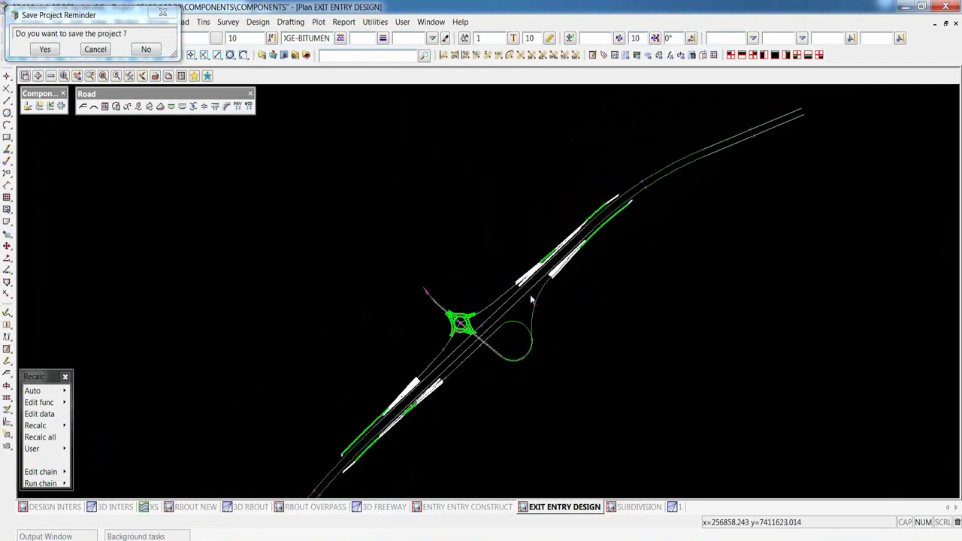
{"action": "scroll", "coordinate": [506, 329], "scroll_direction": "up", "scroll_amount": 1}
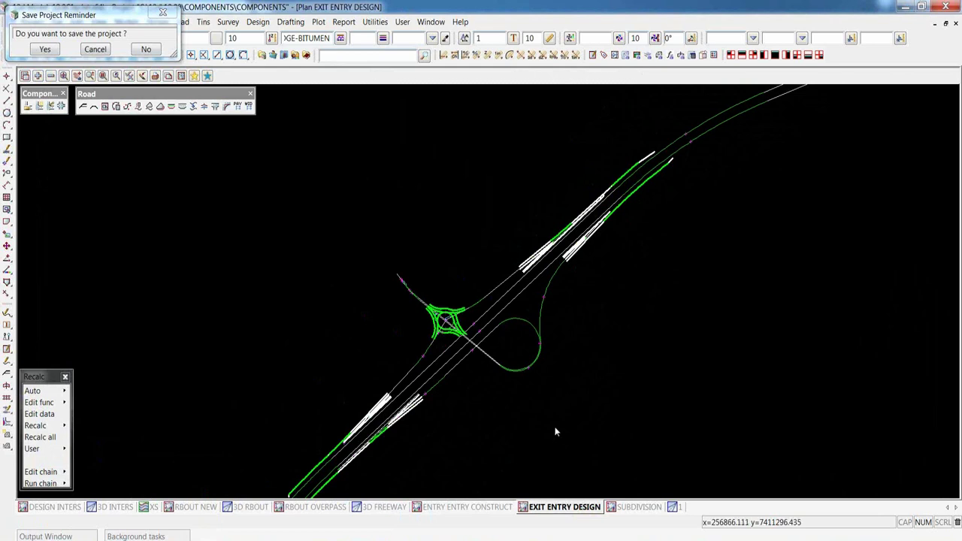
Remove both single-lane ramp models from the ENTRY ENTRY CONSTRUCT plan and list library components
{"action": "left_click", "coordinate": [489, 508]}
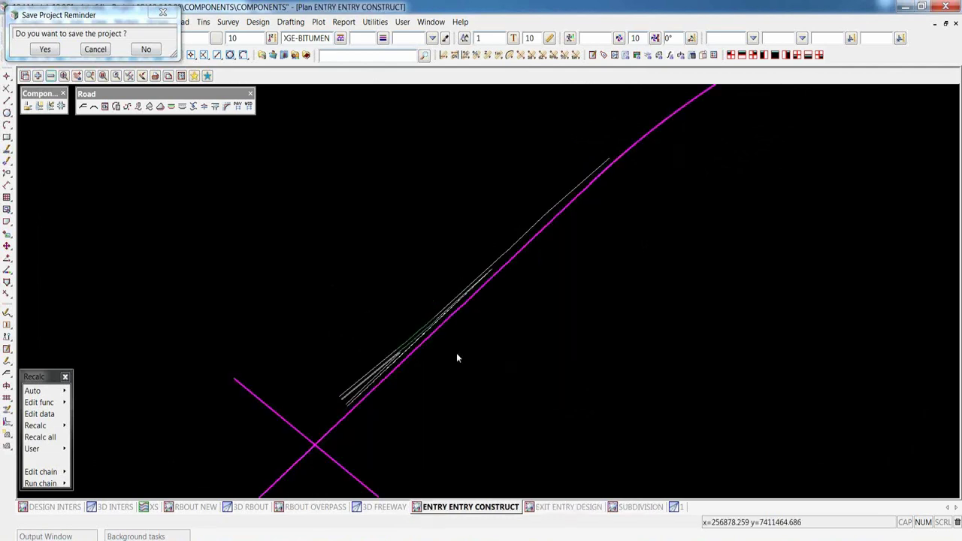
{"action": "scroll", "coordinate": [440, 287], "scroll_direction": "down", "scroll_amount": 2}
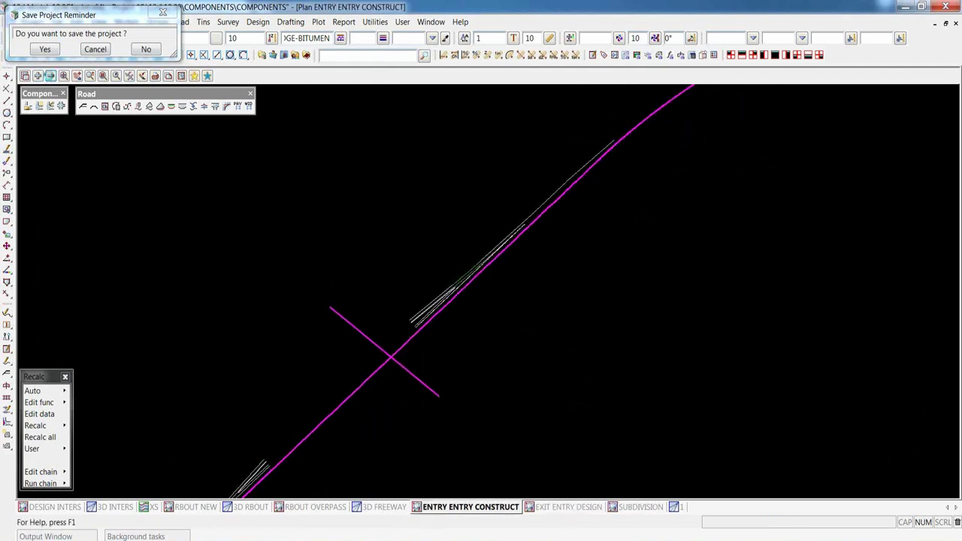
{"action": "left_click", "coordinate": [49, 76]}
{"action": "left_click_drag", "start_coordinate": [142, 177], "coordinate": [142, 192]}
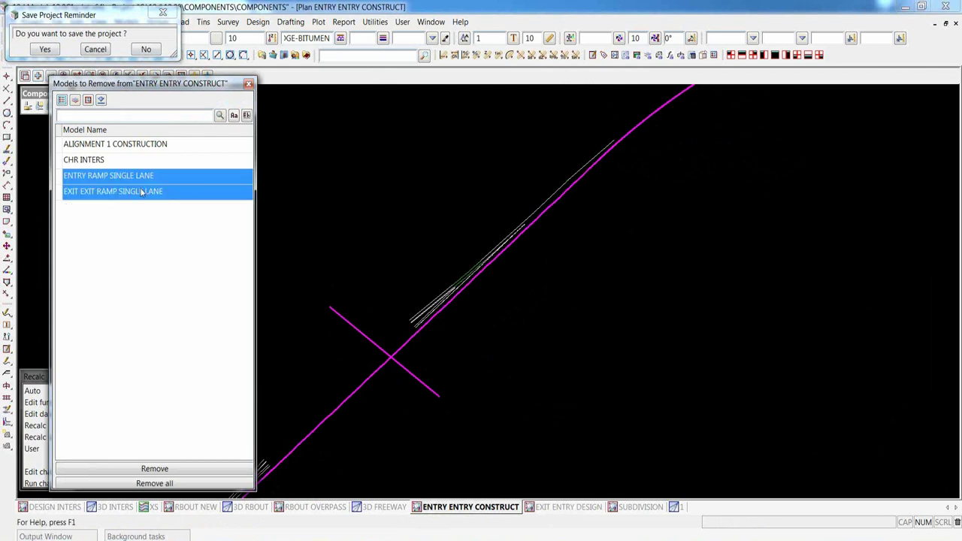
{"action": "left_click", "coordinate": [198, 469]}
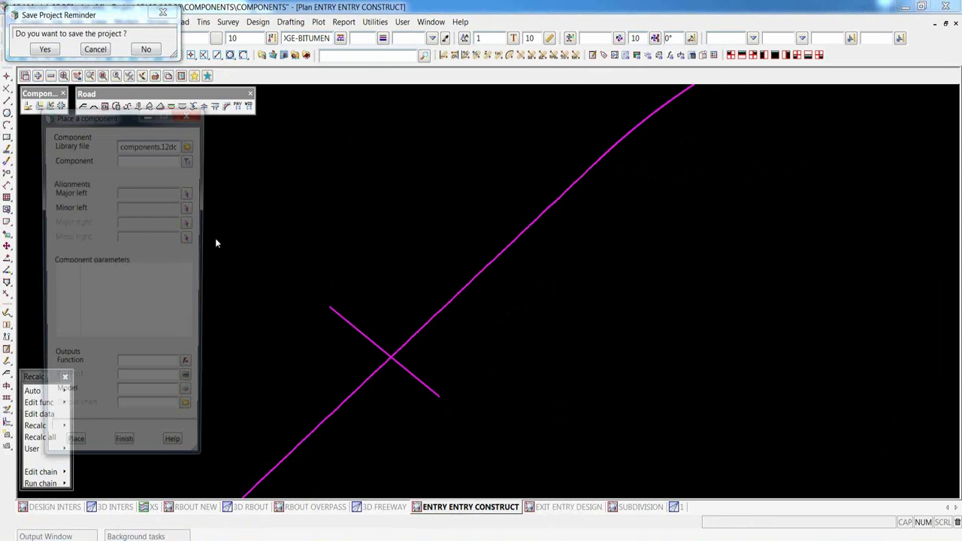
{"action": "left_click", "coordinate": [189, 159]}
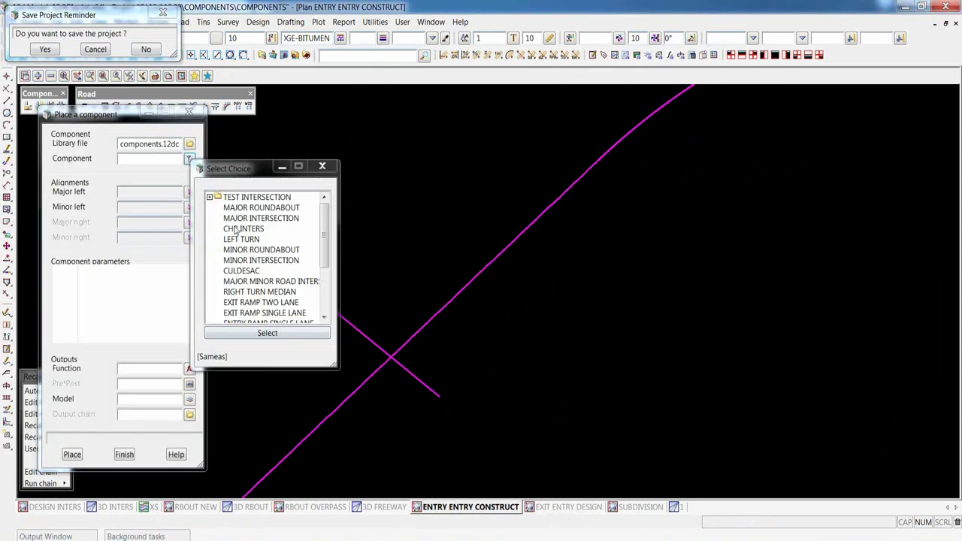
Place CHR INTERS at the crossing, with the long alignment as major road and the short line as minor road, output to the CHR INTERS model
{"action": "left_click", "coordinate": [236, 229]}
{"action": "double_click", "coordinate": [235, 230]}
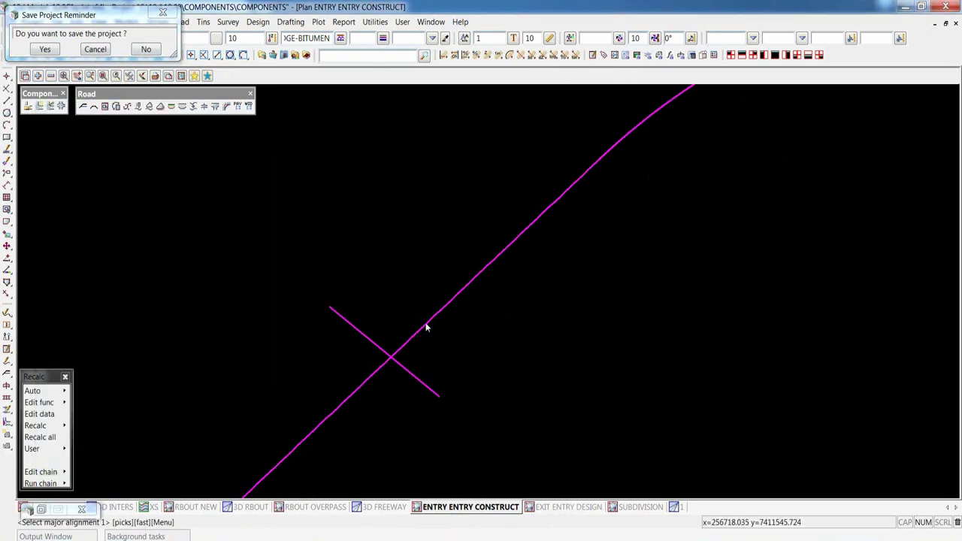
{"action": "left_click", "coordinate": [425, 327]}
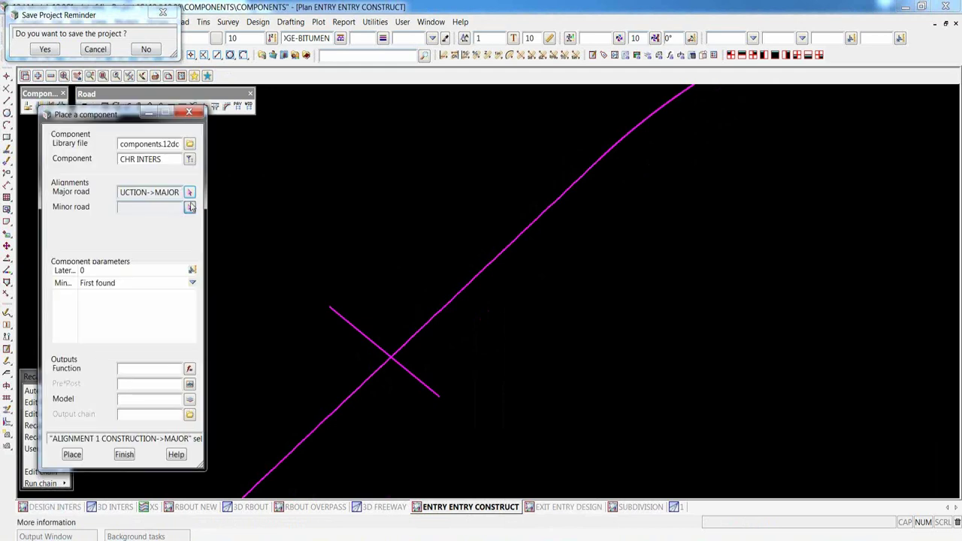
{"action": "left_click", "coordinate": [190, 207]}
{"action": "left_click", "coordinate": [338, 309]}
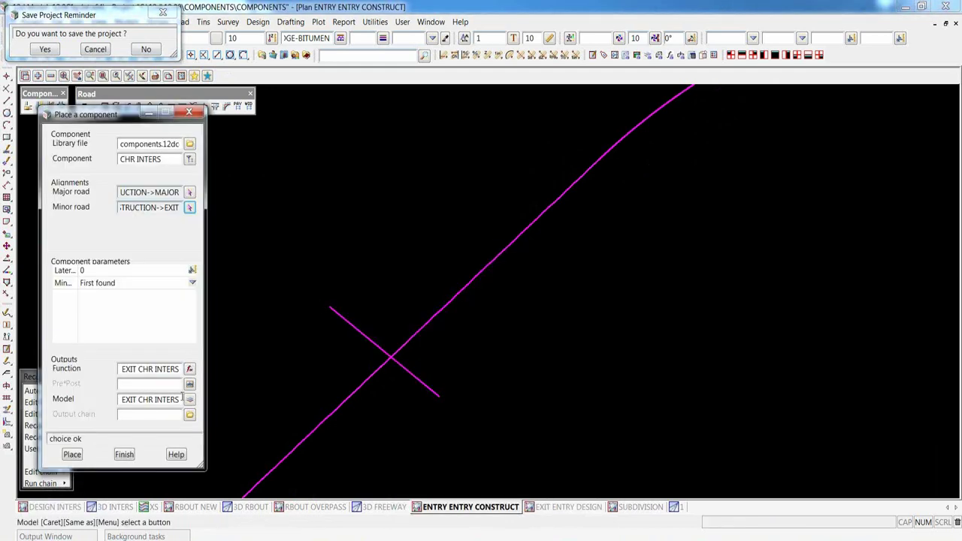
{"action": "left_click", "coordinate": [189, 399]}
{"action": "left_click", "coordinate": [338, 393]}
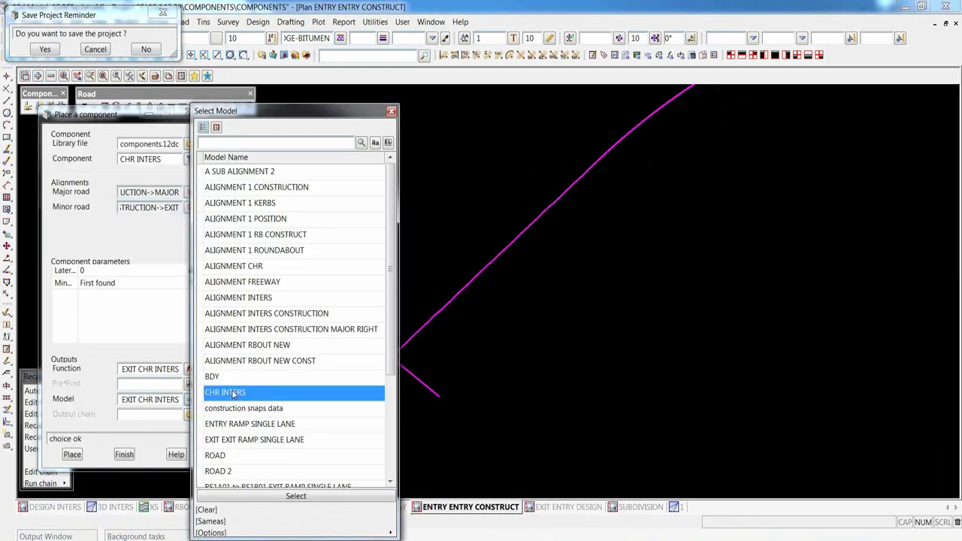
{"action": "left_click", "coordinate": [354, 493]}
{"action": "left_click", "coordinate": [72, 455]}
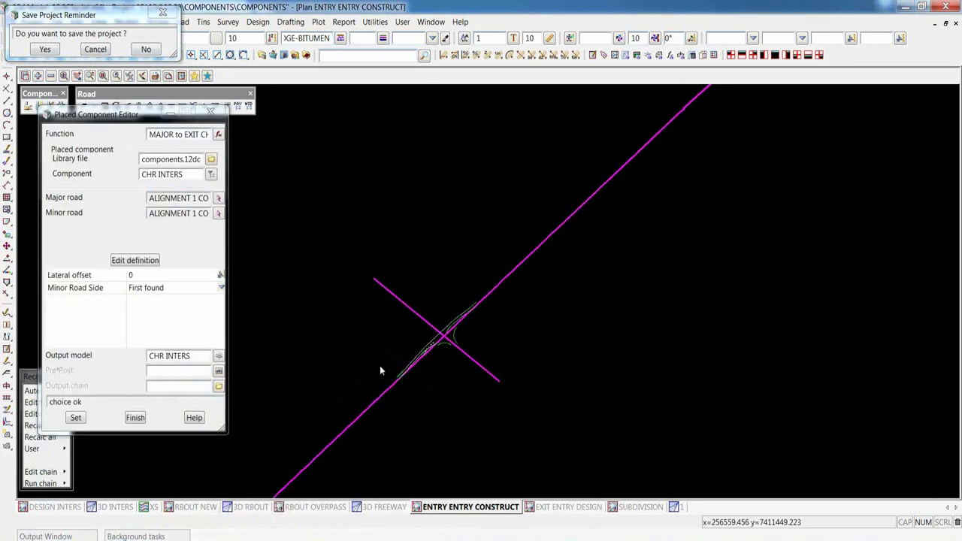
{"action": "scroll", "coordinate": [431, 333], "scroll_direction": "up", "scroll_amount": 1}
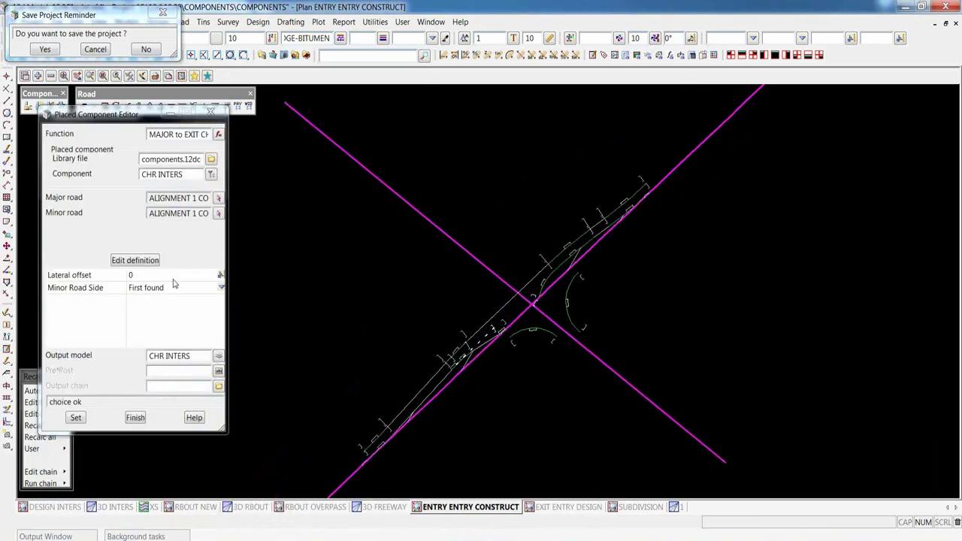
Detach the intersection's definition and set its predefined design speed to 60
{"action": "left_click", "coordinate": [139, 260]}
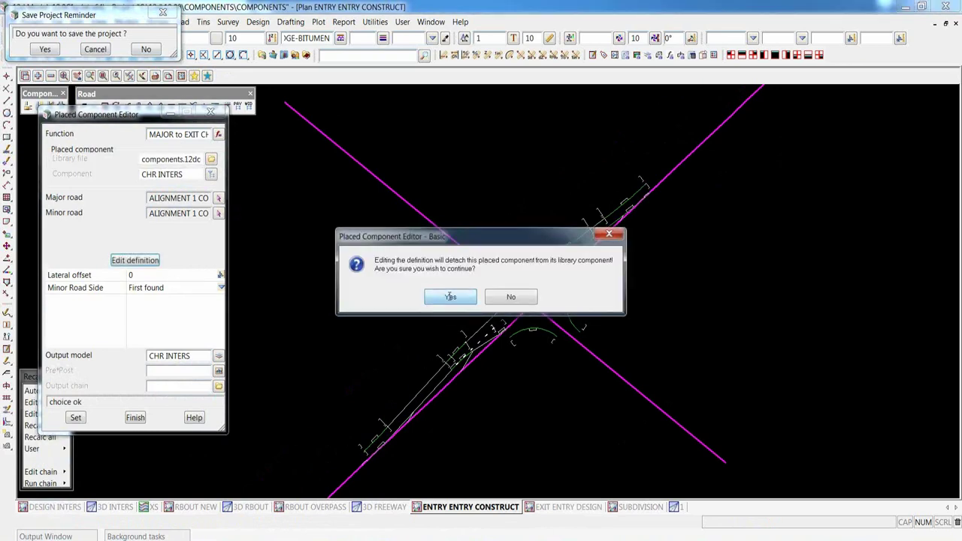
{"action": "left_click", "coordinate": [450, 296]}
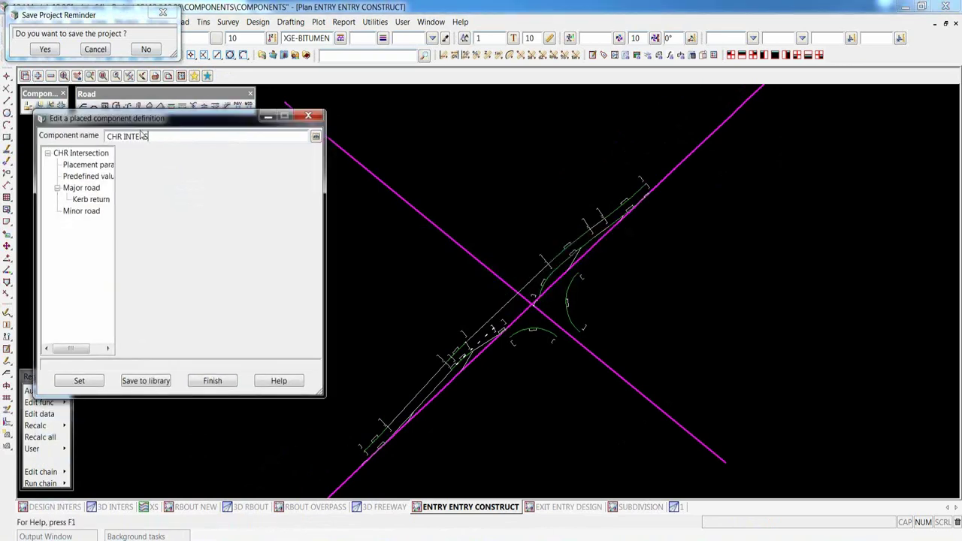
{"action": "left_click_drag", "start_coordinate": [169, 118], "coordinate": [141, 131]}
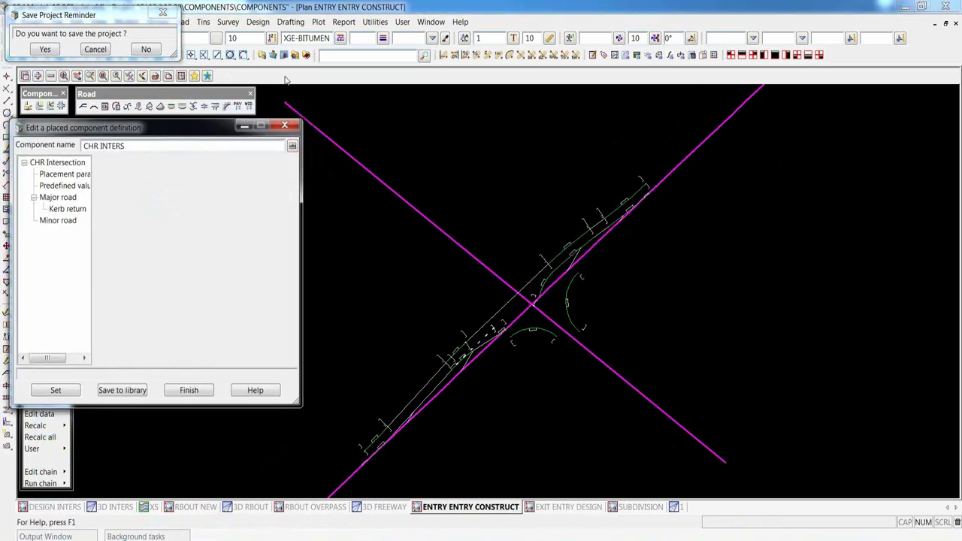
{"action": "left_click", "coordinate": [69, 185]}
{"action": "left_click", "coordinate": [289, 164]}
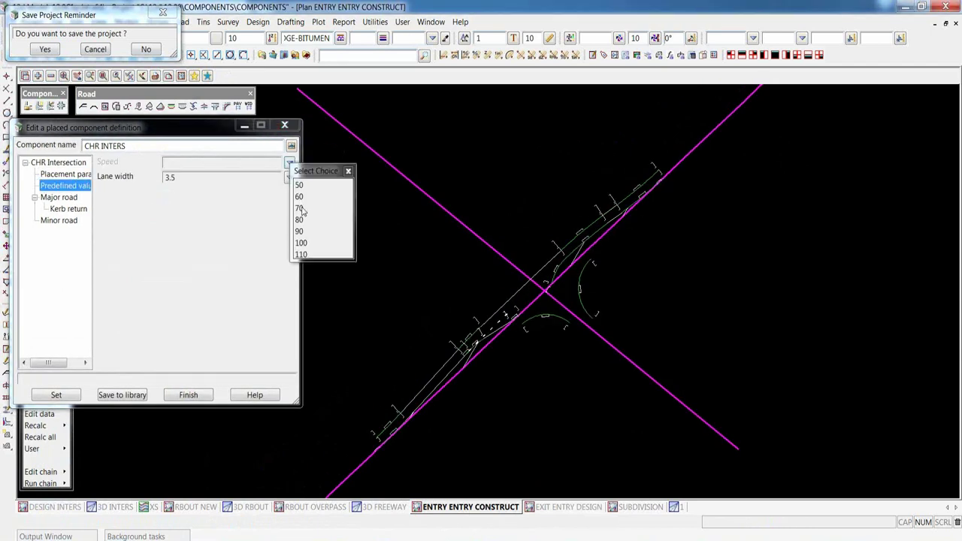
{"action": "left_click", "coordinate": [305, 208]}
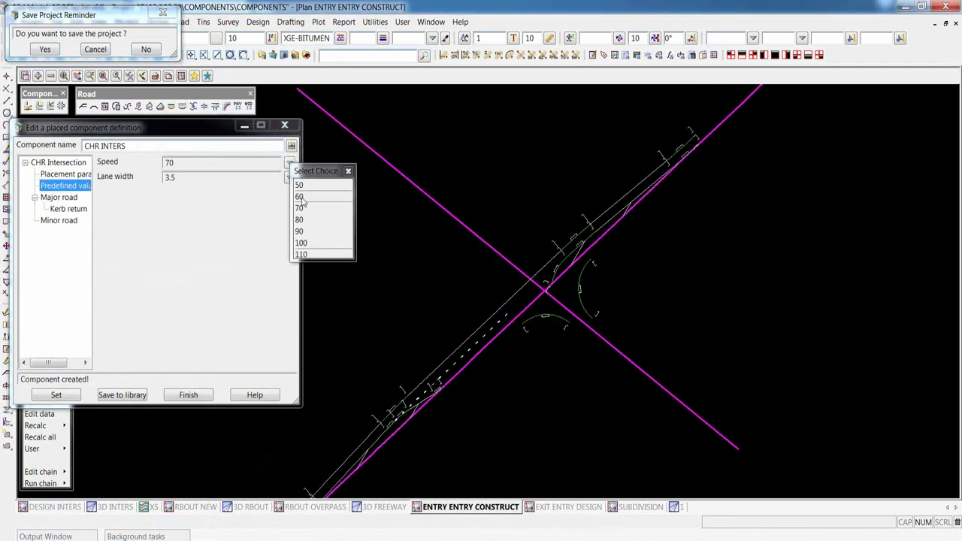
{"action": "left_click", "coordinate": [301, 197]}
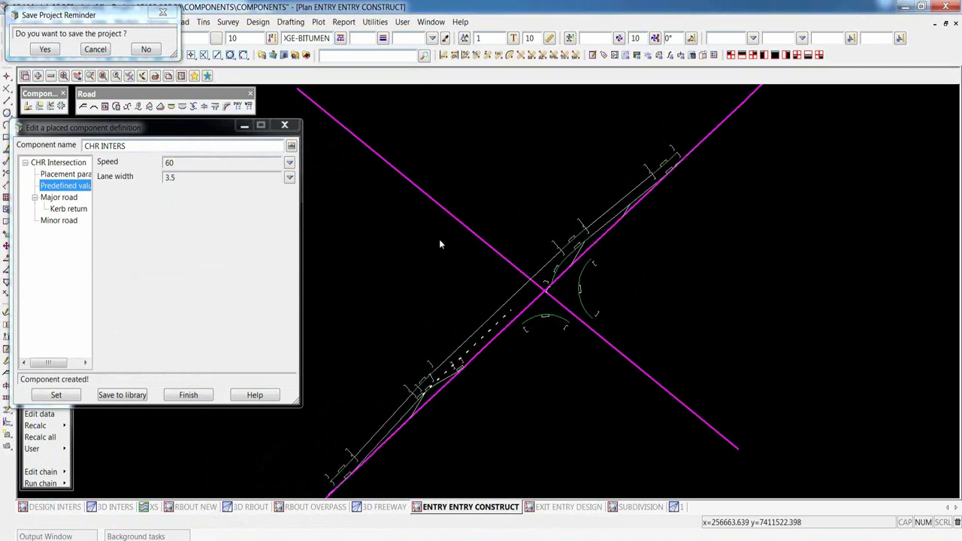
{"action": "left_click", "coordinate": [65, 199]}
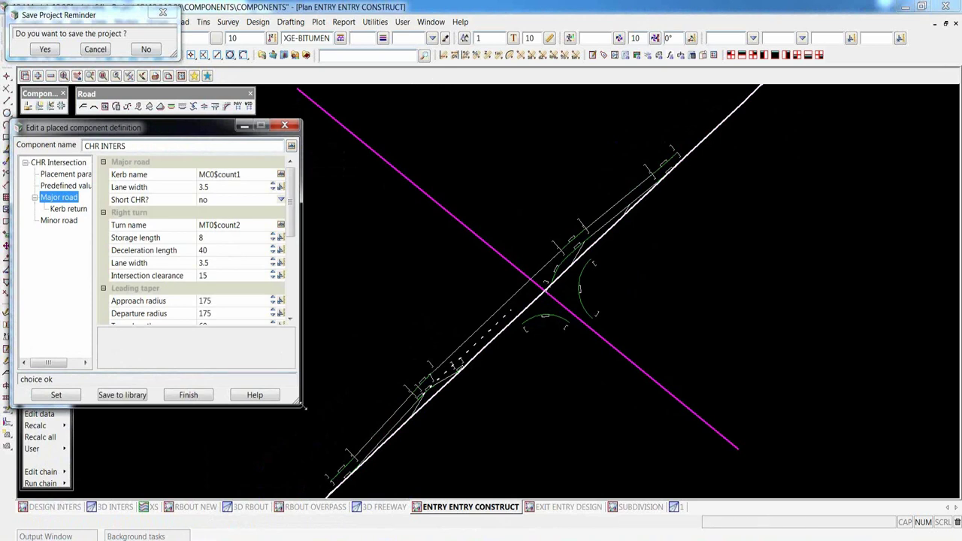
{"action": "left_click_drag", "start_coordinate": [304, 406], "coordinate": [305, 483]}
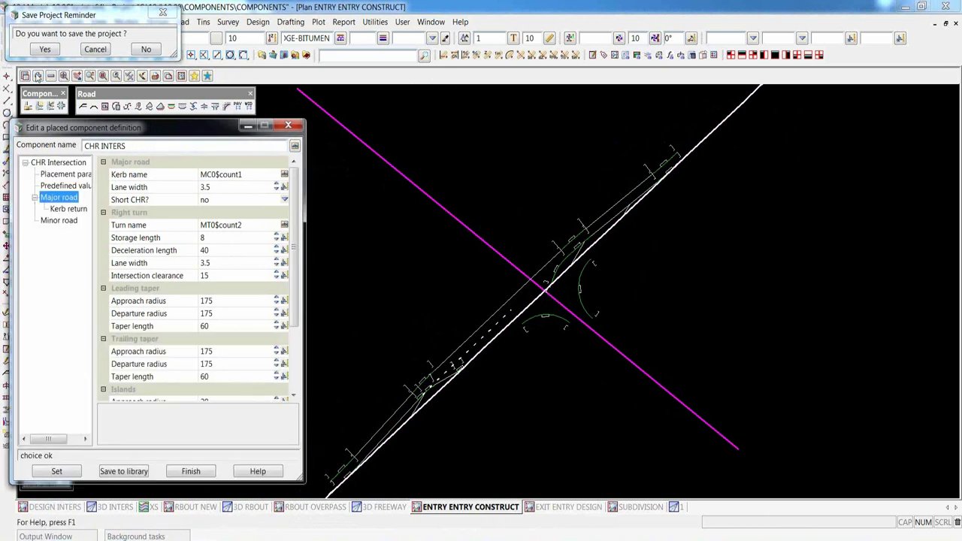
Add the ALIGNMENT CHR model to the plan and apply the updated definition
{"action": "left_click", "coordinate": [37, 76]}
{"action": "left_click", "coordinate": [76, 221]}
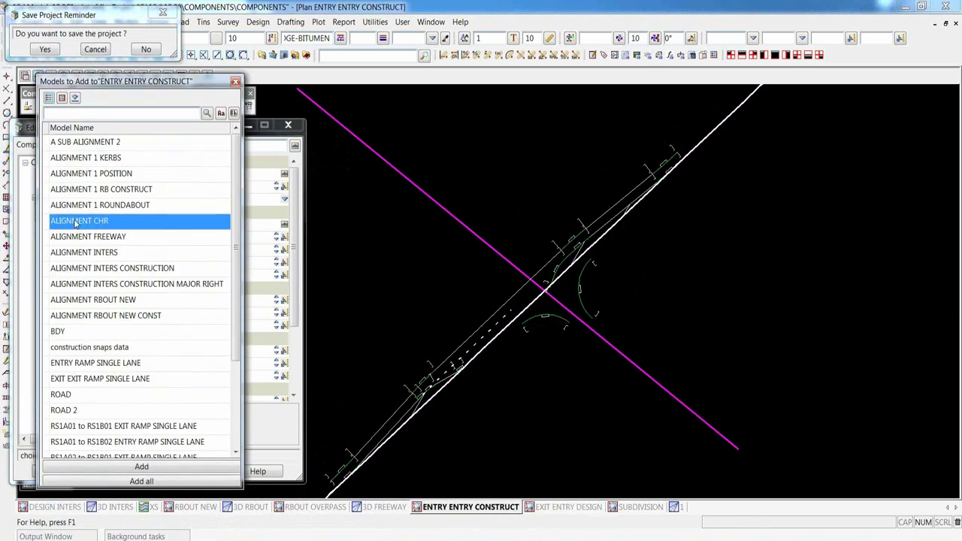
{"action": "double_click", "coordinate": [75, 221]}
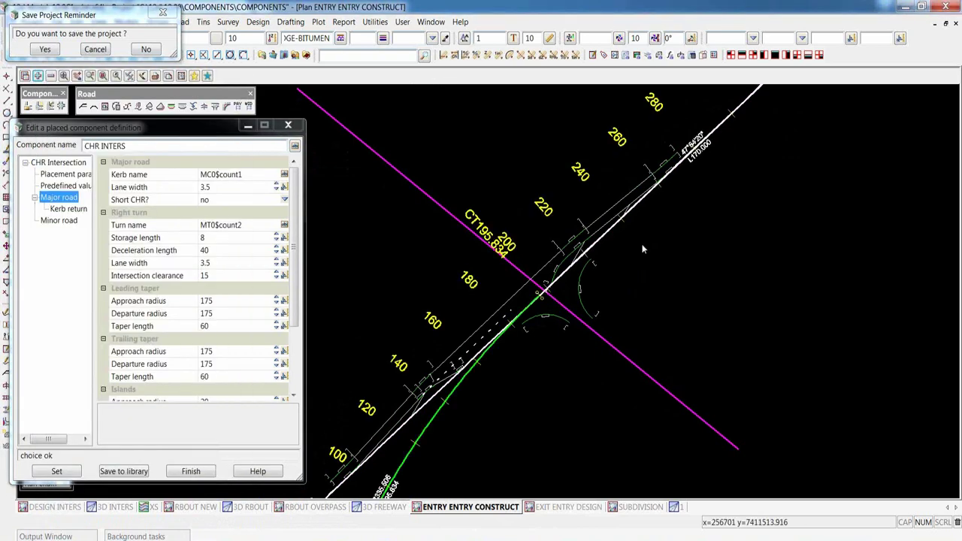
{"action": "scroll", "coordinate": [496, 422], "scroll_direction": "down", "scroll_amount": 3}
{"action": "scroll", "coordinate": [496, 423], "scroll_direction": "up", "scroll_amount": 1}
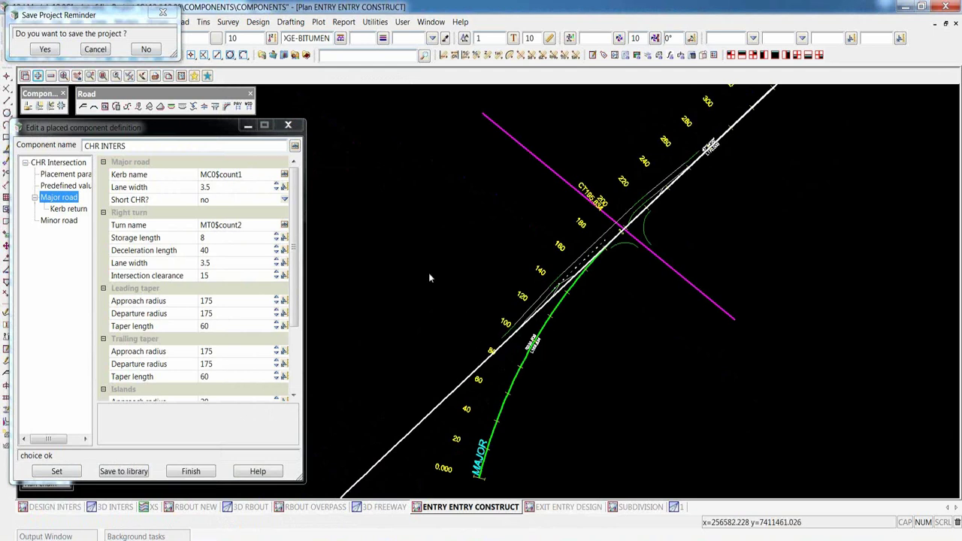
{"action": "left_click", "coordinate": [69, 471]}
{"action": "left_click", "coordinate": [203, 472]}
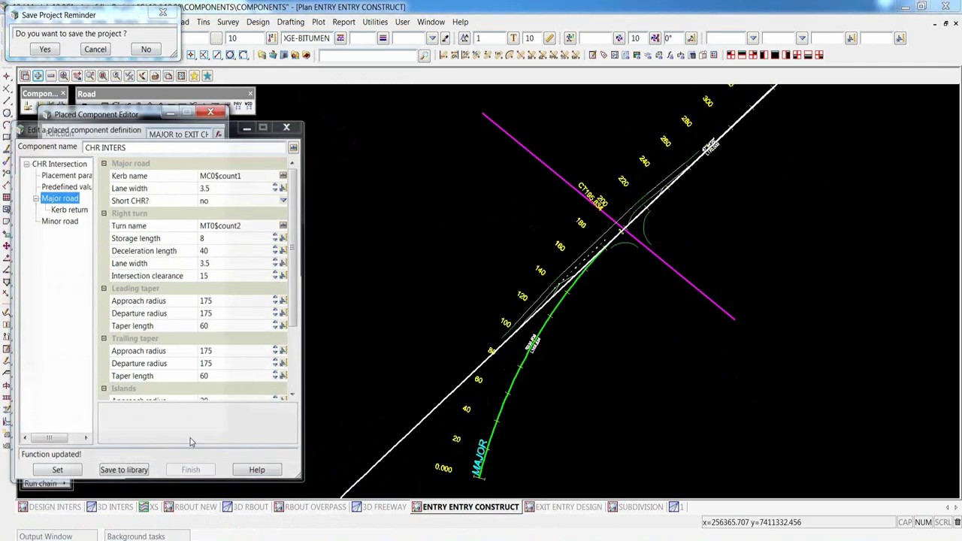
Repick ALIGNMENT CHR as the major road and regenerate the intersection
{"action": "left_click", "coordinate": [218, 197]}
{"action": "left_click", "coordinate": [511, 386]}
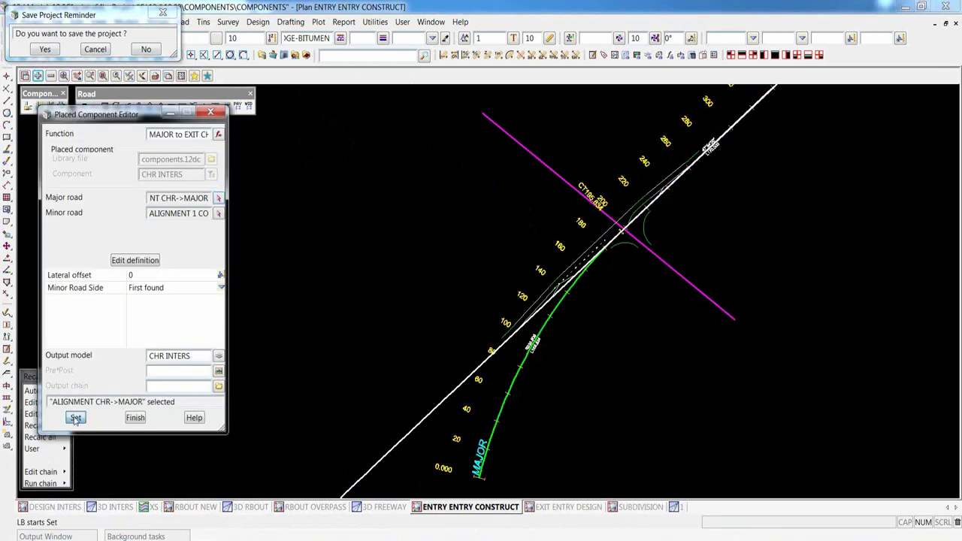
{"action": "left_click", "coordinate": [76, 419]}
{"action": "scroll", "coordinate": [584, 314], "scroll_direction": "down", "scroll_amount": 3}
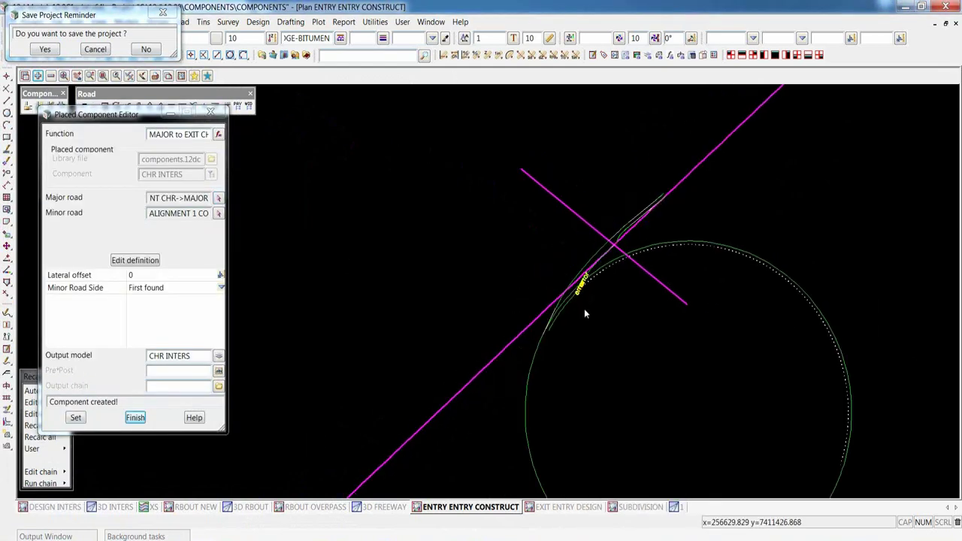
{"action": "scroll", "coordinate": [584, 310], "scroll_direction": "up", "scroll_amount": 1}
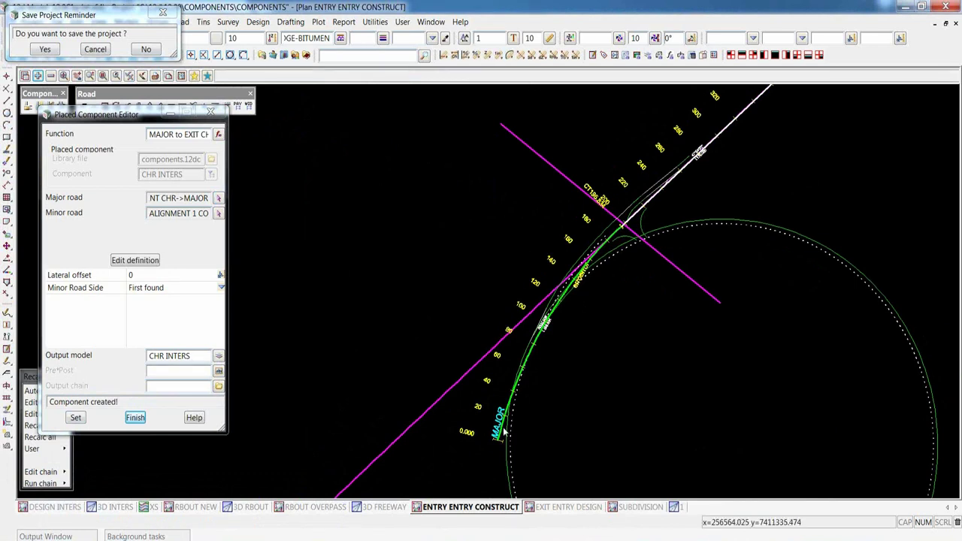
Inspect the regenerated intersection and reopen its component definition
{"action": "scroll", "coordinate": [518, 400], "scroll_direction": "up", "scroll_amount": 3}
{"action": "scroll", "coordinate": [497, 403], "scroll_direction": "down", "scroll_amount": 2}
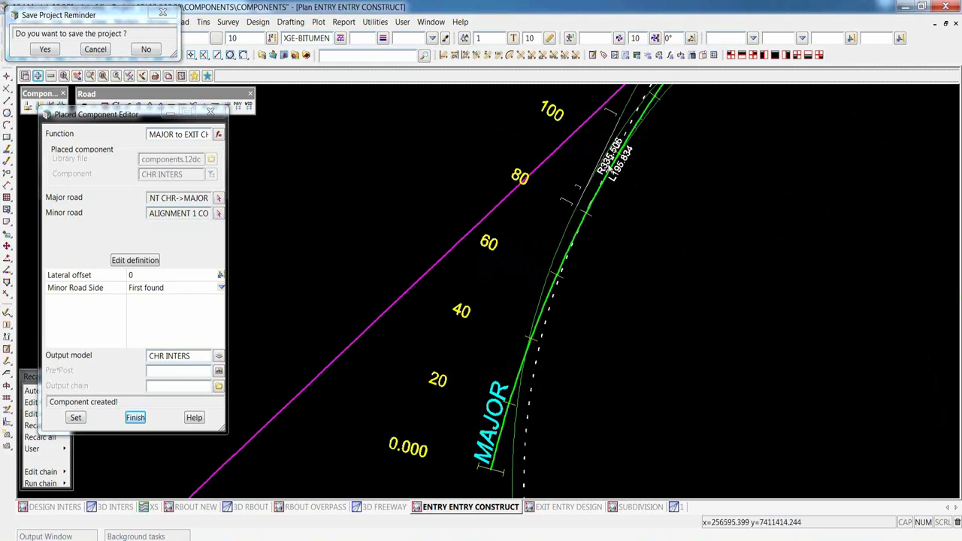
{"action": "scroll", "coordinate": [422, 361], "scroll_direction": "down", "scroll_amount": 3}
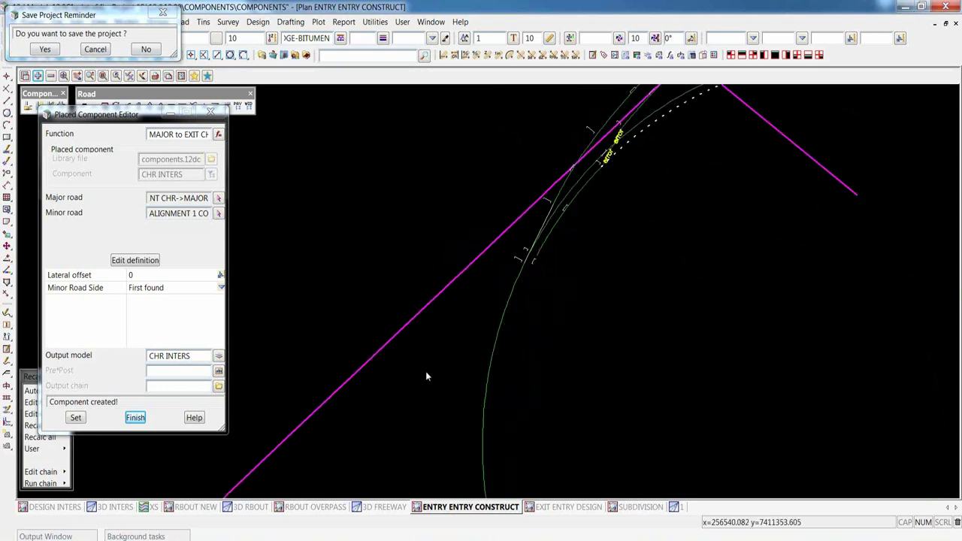
{"action": "left_click", "coordinate": [134, 261]}
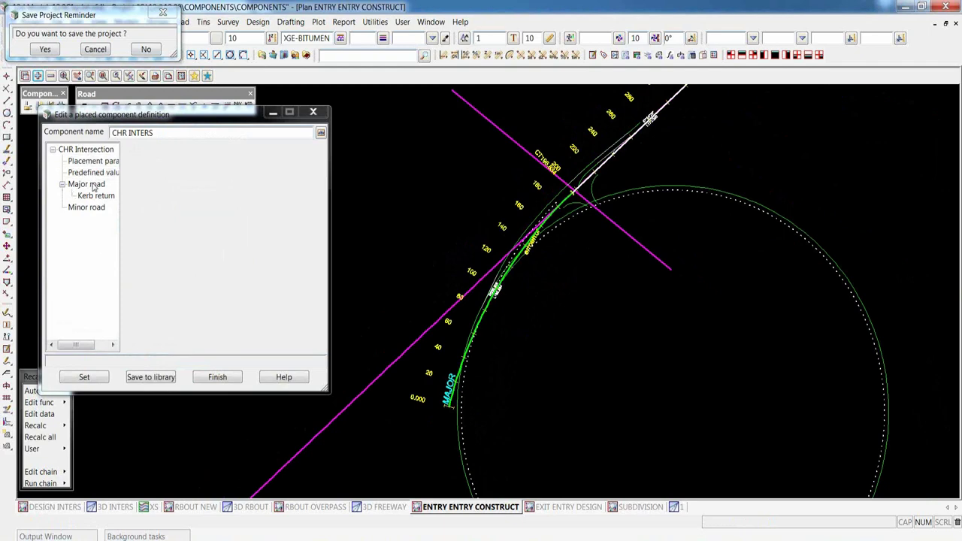
Lengthen the major road's leading taper to 70 in the intersection definition
{"action": "left_click", "coordinate": [93, 187]}
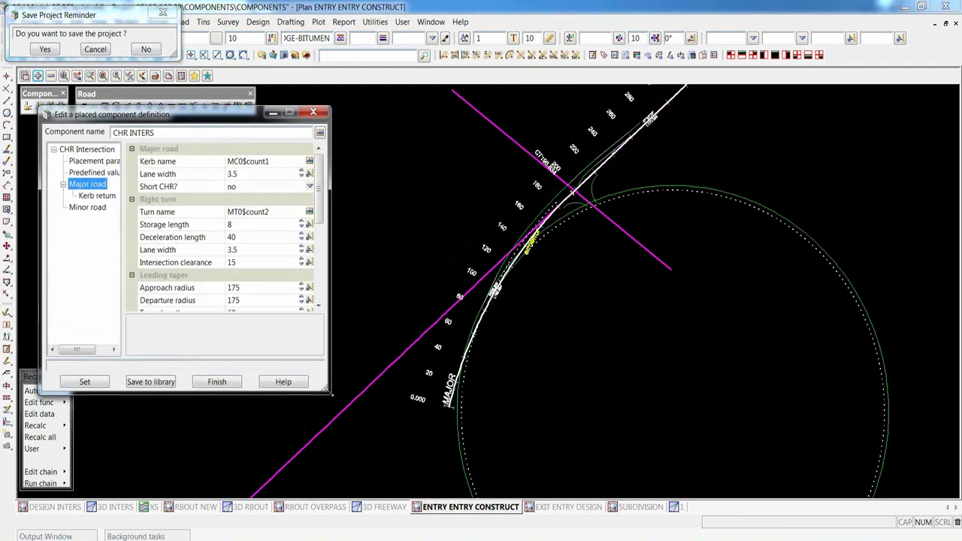
{"action": "left_click_drag", "start_coordinate": [328, 390], "coordinate": [347, 510]}
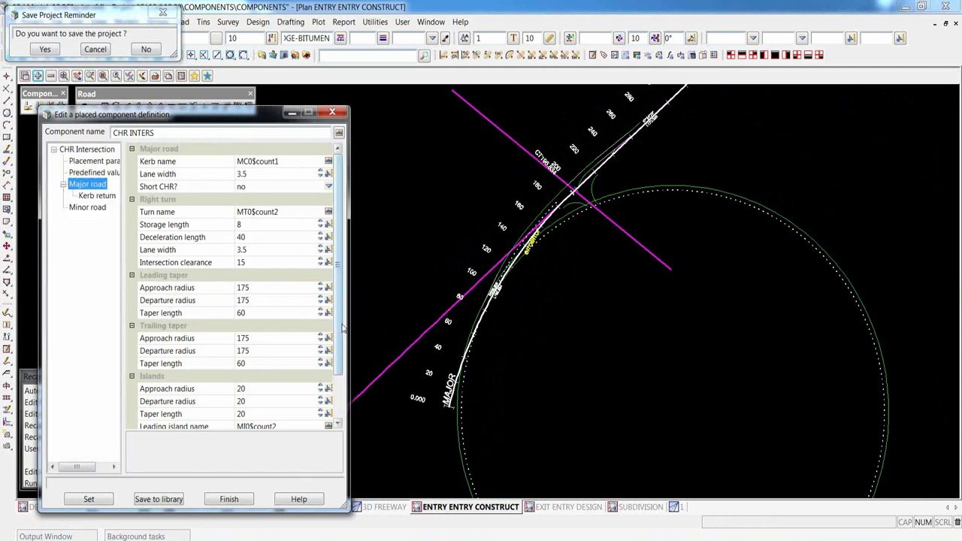
{"action": "left_click", "coordinate": [321, 309]}
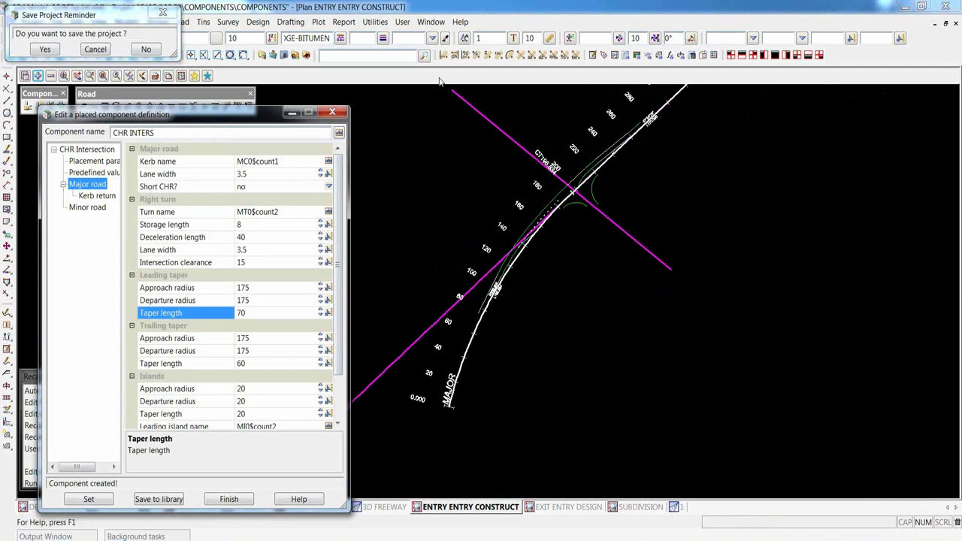
{"action": "scroll", "coordinate": [465, 285], "scroll_direction": "up", "scroll_amount": 4}
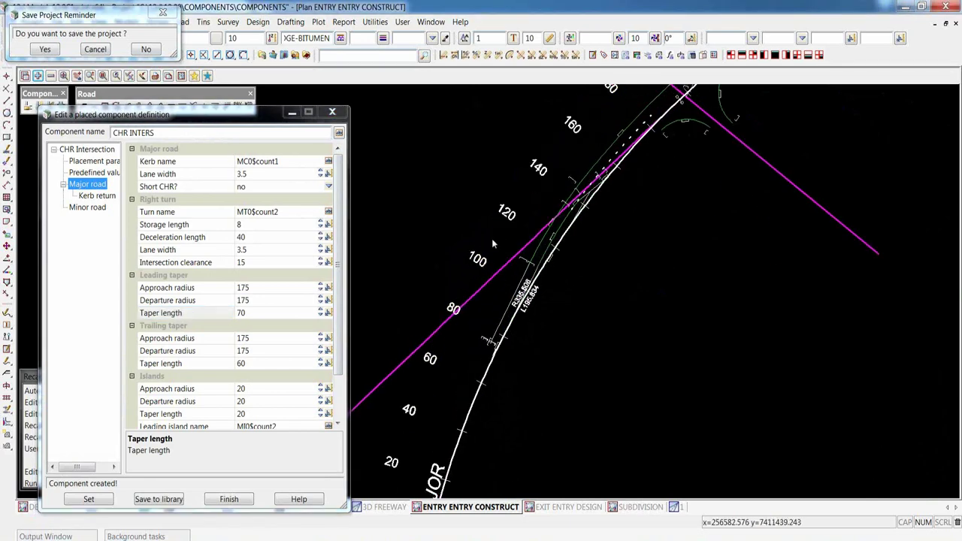
{"action": "scroll", "coordinate": [507, 231], "scroll_direction": "up", "scroll_amount": 2}
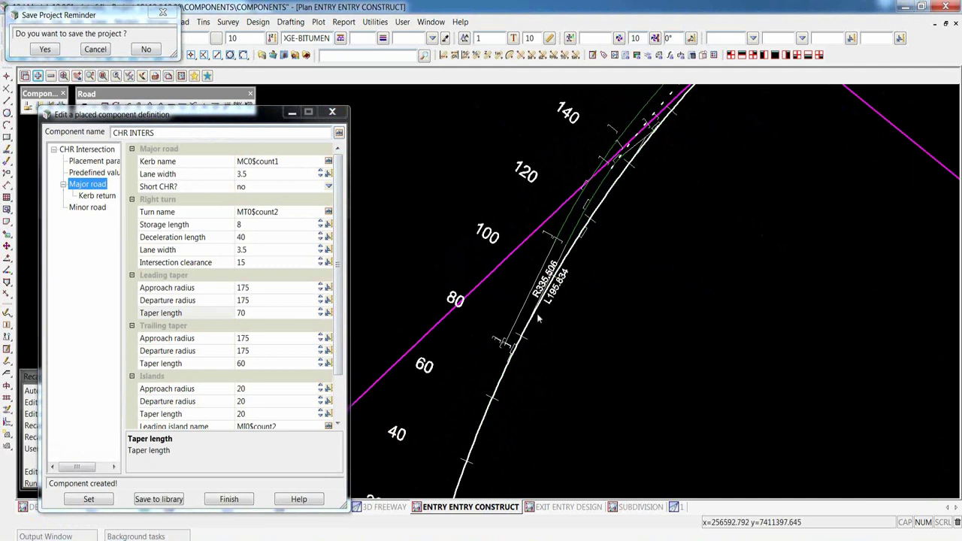
Apply the definition, update the placed CHR intersection, and switch to the SUBDIVISION plan
{"action": "left_click", "coordinate": [90, 499]}
{"action": "left_click", "coordinate": [229, 499]}
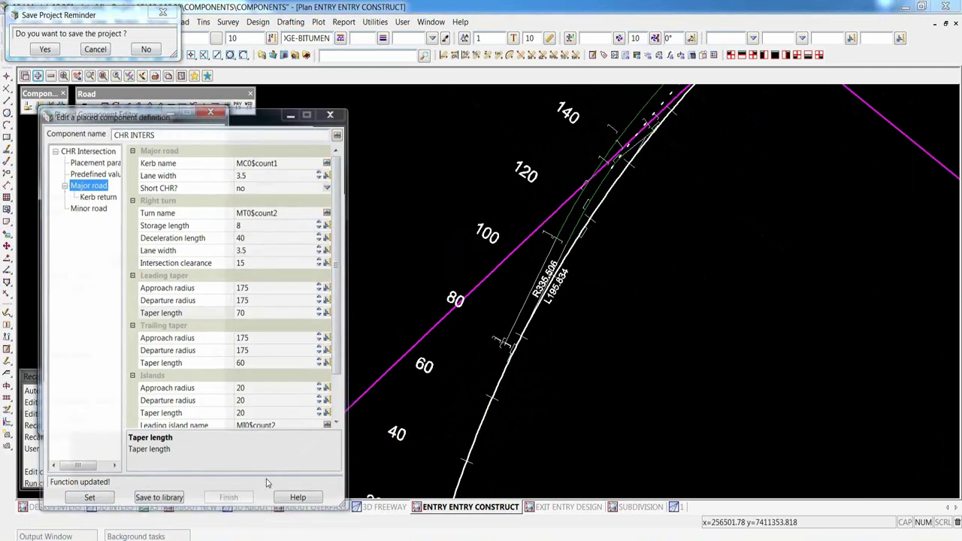
{"action": "left_click", "coordinate": [76, 417]}
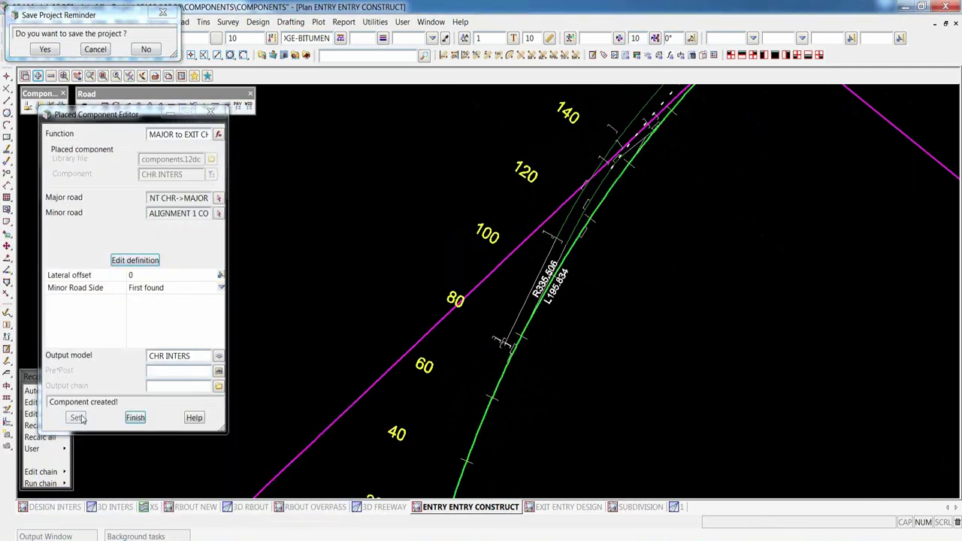
{"action": "left_click", "coordinate": [636, 508]}
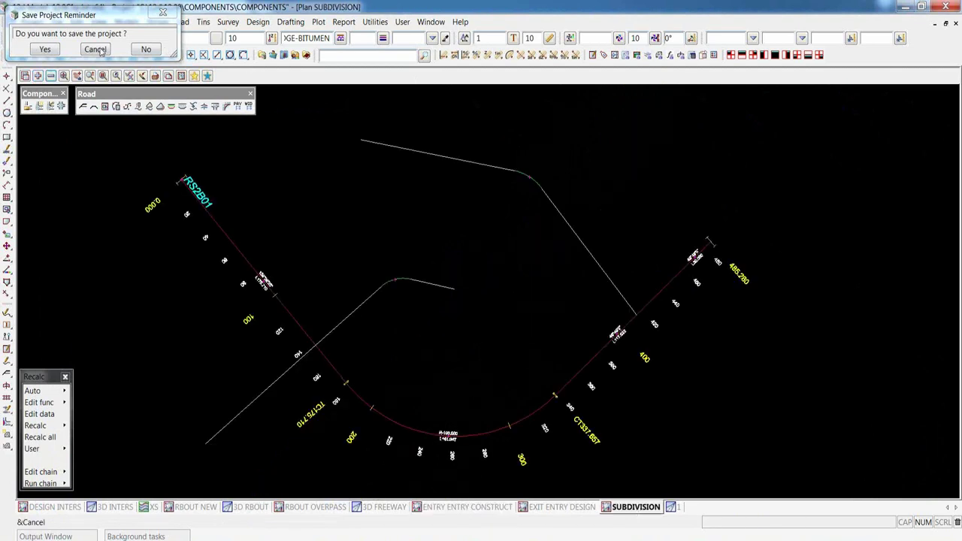
Dismiss the save reminder without saving and start Component Quick Place
{"action": "left_click", "coordinate": [96, 49]}
{"action": "scroll", "coordinate": [419, 316], "scroll_direction": "down", "scroll_amount": 2}
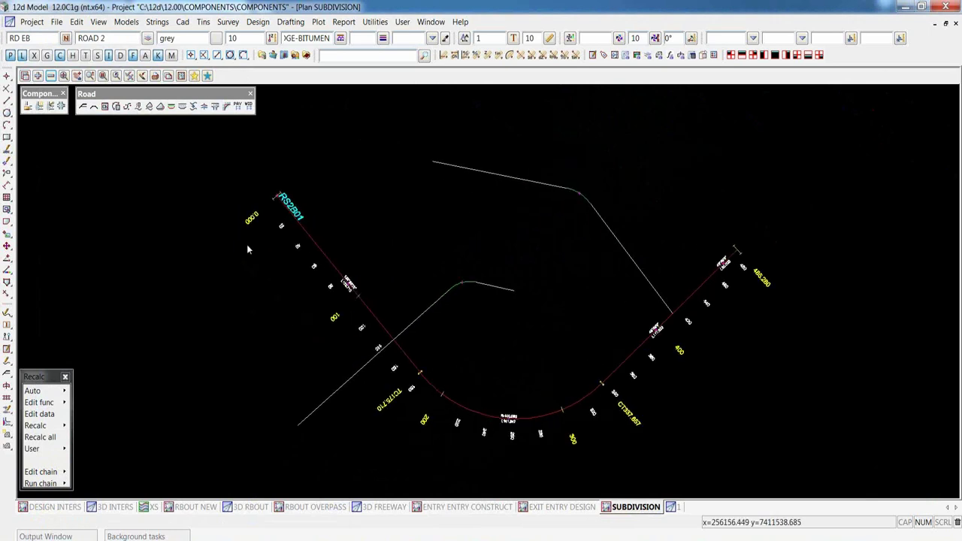
{"action": "left_click", "coordinate": [61, 106]}
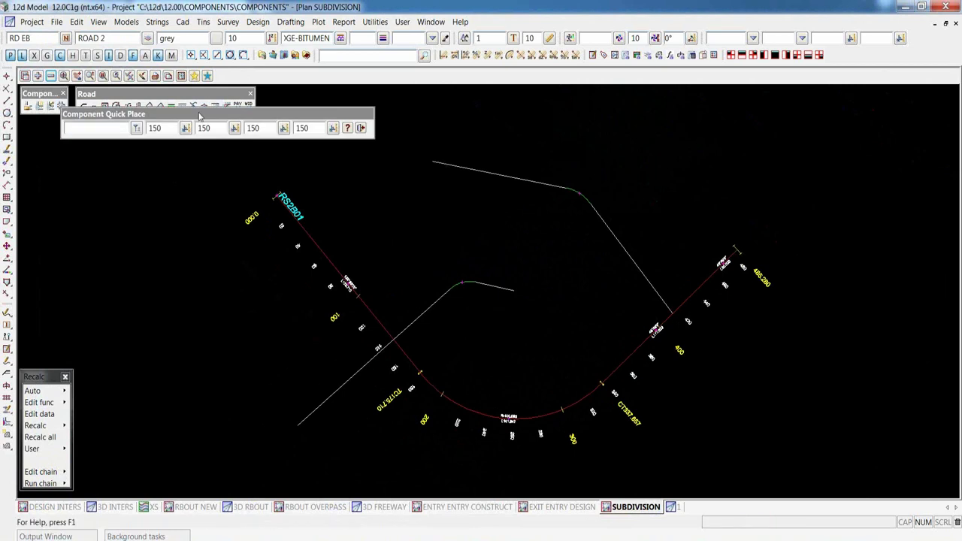
{"action": "left_click_drag", "start_coordinate": [198, 120], "coordinate": [171, 128]}
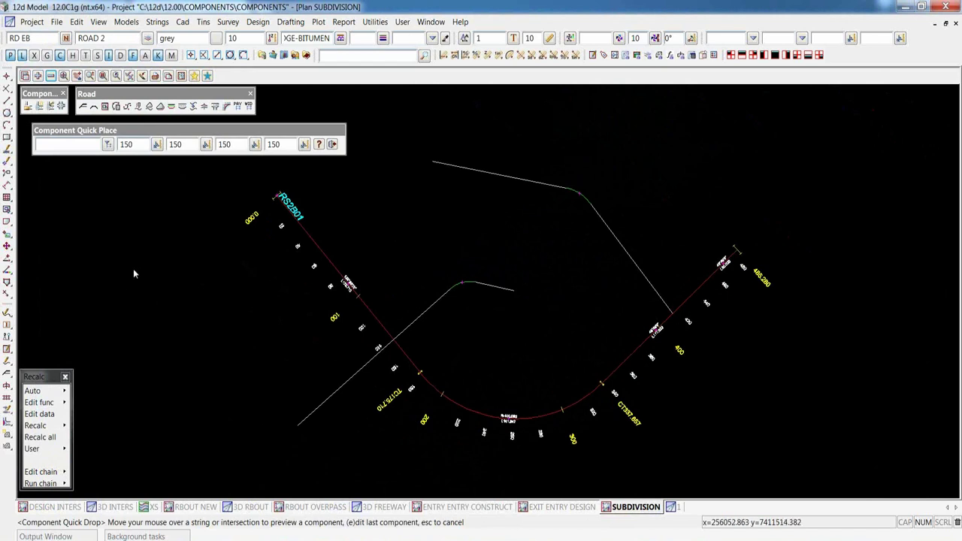
Change all four approach and departure lengths from 150 to 50
{"action": "left_click", "coordinate": [131, 144]}
{"action": "double_click", "coordinate": [131, 144]}
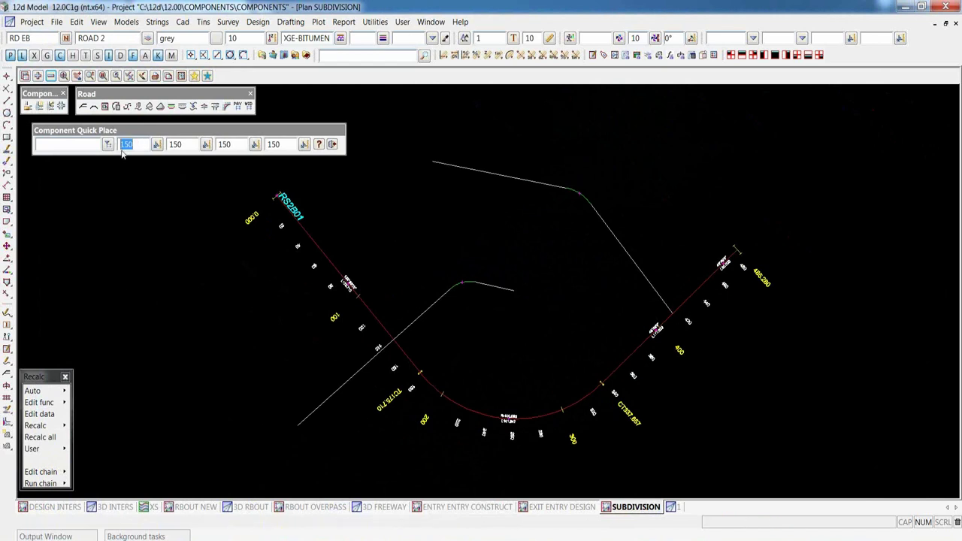
{"action": "type", "text": "50"}
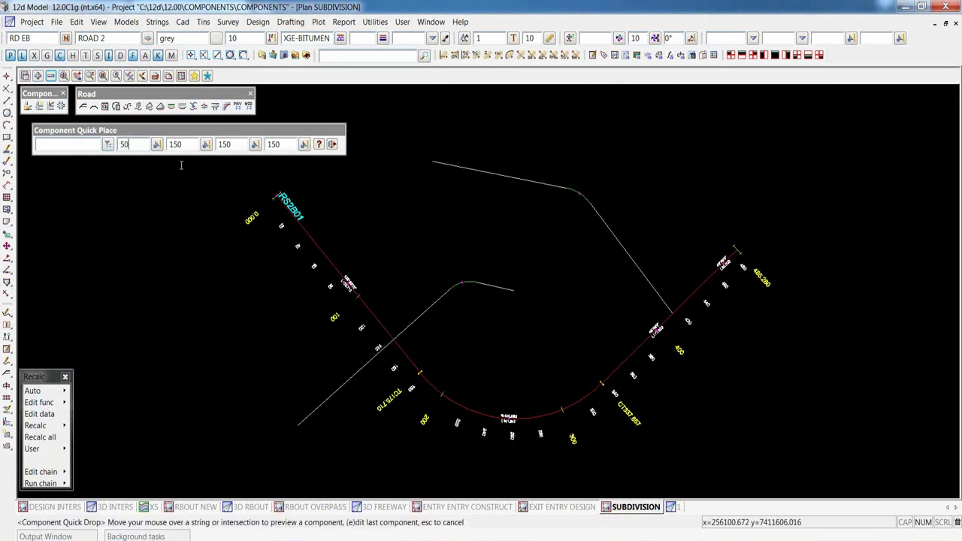
{"action": "left_click", "coordinate": [181, 144]}
{"action": "double_click", "coordinate": [180, 144]}
{"action": "type", "text": "50"}
{"action": "double_click", "coordinate": [229, 144]}
{"action": "type", "text": "50"}
{"action": "double_click", "coordinate": [272, 144]}
{"action": "type", "text": "50"}
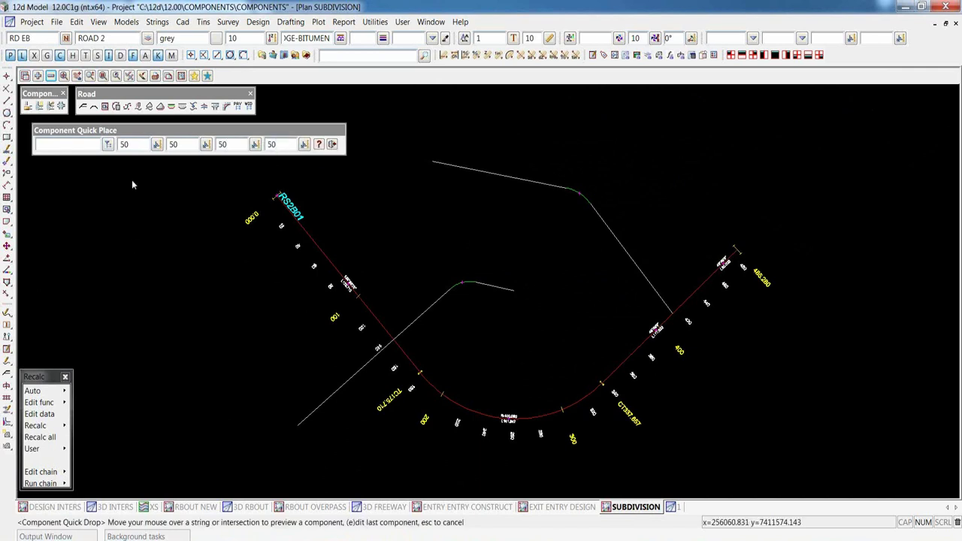
Choose SMALL ROUNDABOUT as the component to place
{"action": "left_click", "coordinate": [107, 144]}
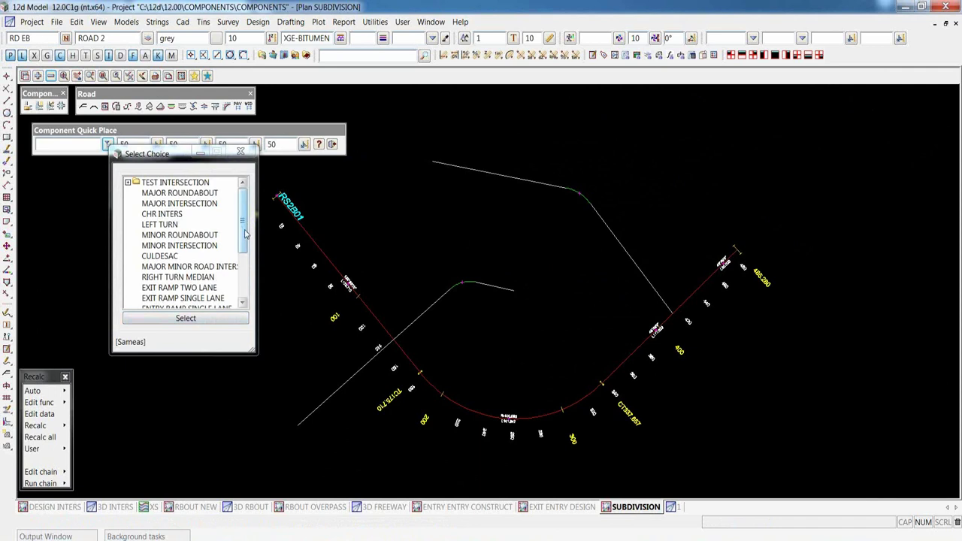
{"action": "left_click_drag", "start_coordinate": [244, 234], "coordinate": [242, 289]}
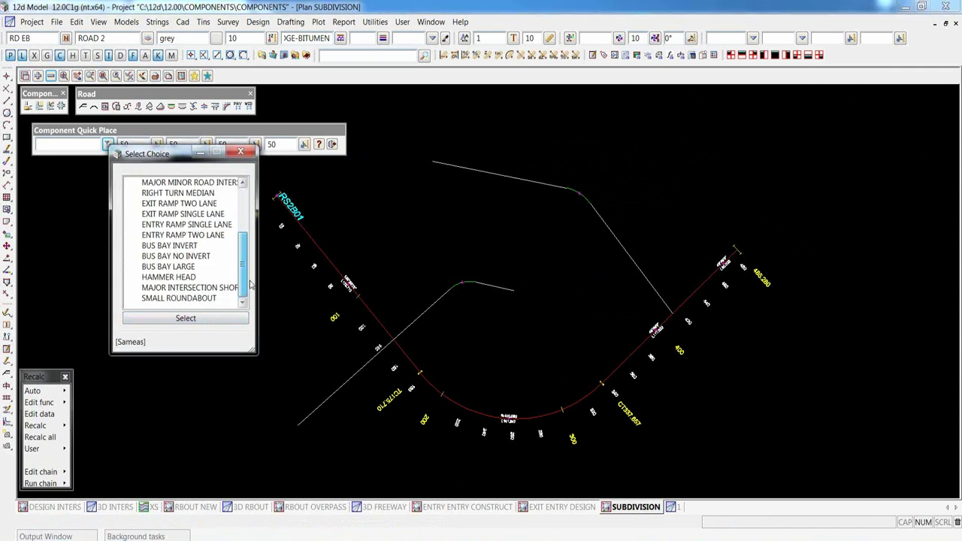
{"action": "left_click", "coordinate": [175, 298]}
{"action": "double_click", "coordinate": [174, 299]}
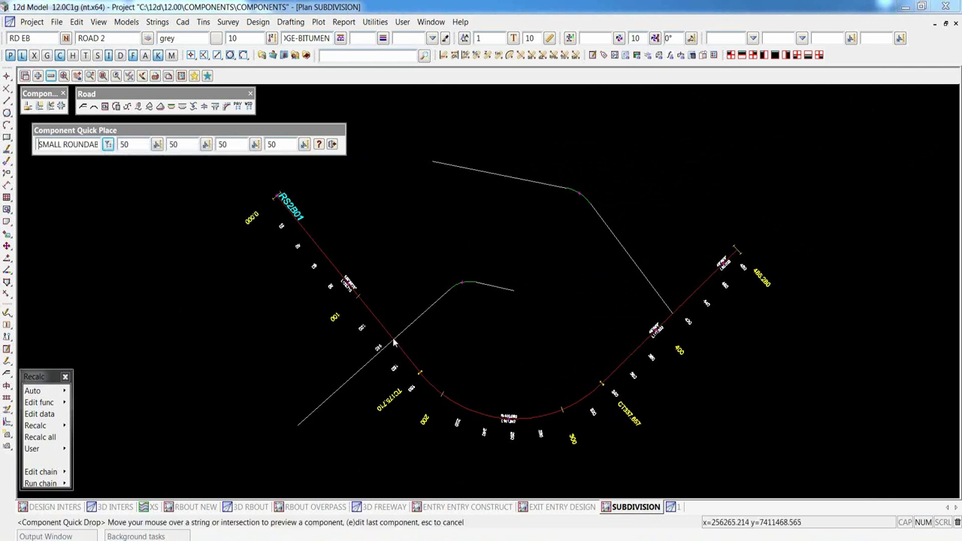
Drop the SMALL ROUNDABOUT where the side road crosses the curved subdivision road
{"action": "mouse_move", "coordinate": [394, 344]}
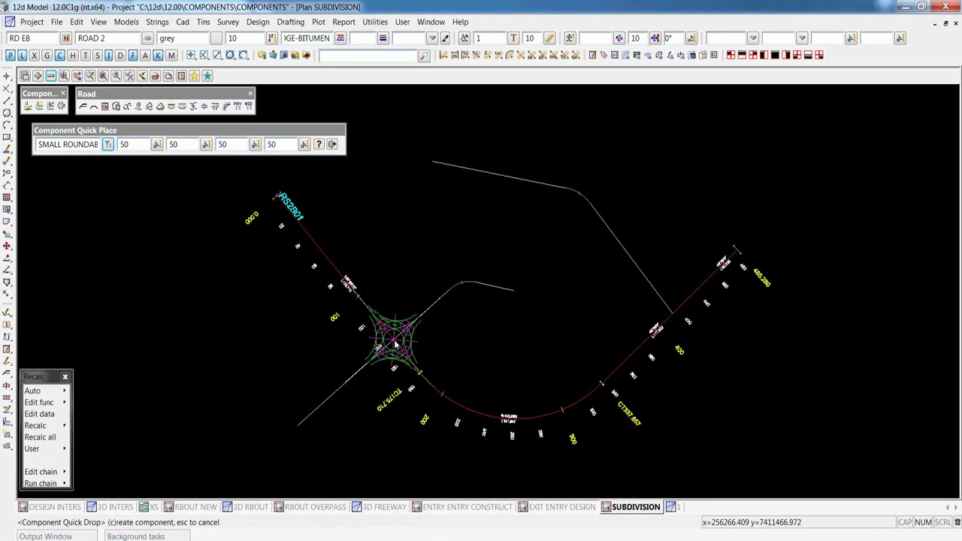
{"action": "key", "text": "c"}
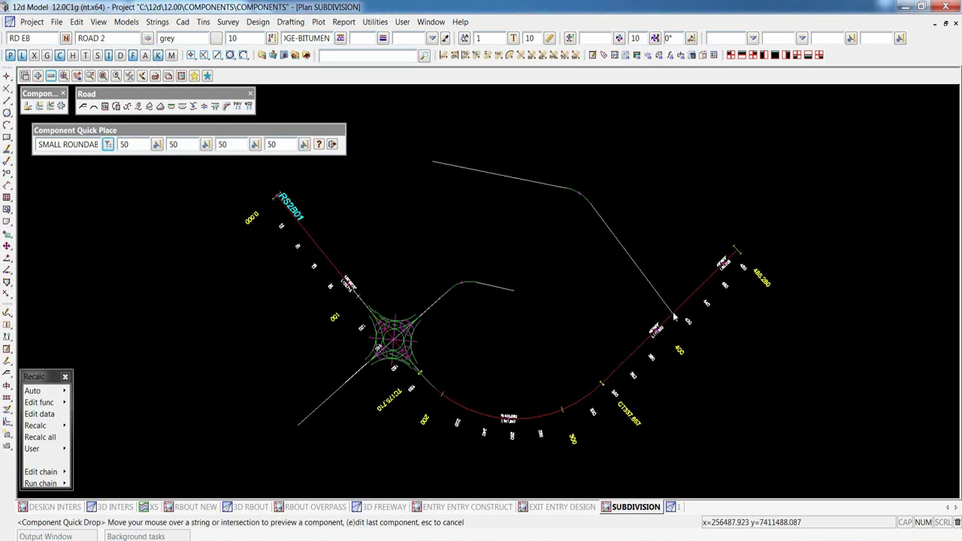
{"action": "mouse_move", "coordinate": [674, 317]}
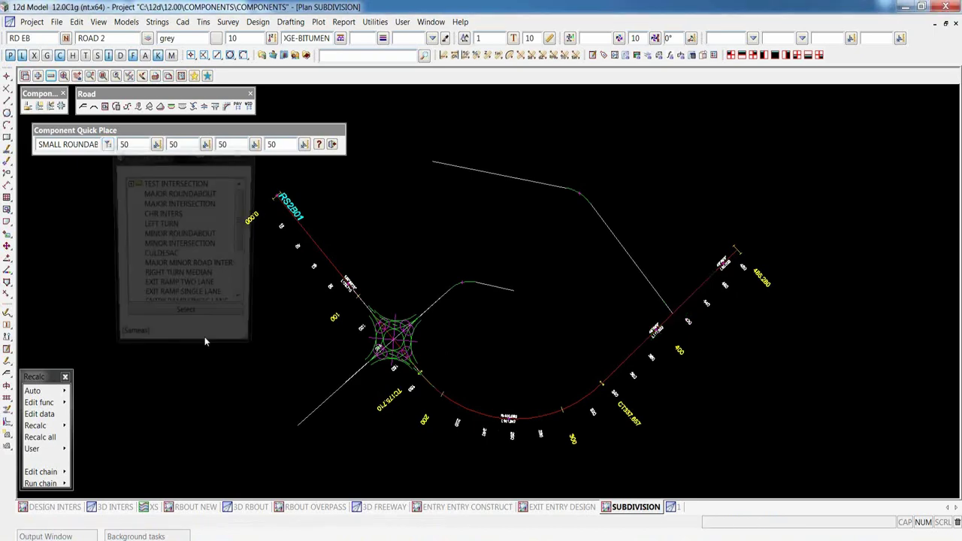
Preview a CULDESAC component on the strings, then cancel it
{"action": "left_click", "coordinate": [163, 257]}
{"action": "double_click", "coordinate": [163, 257]}
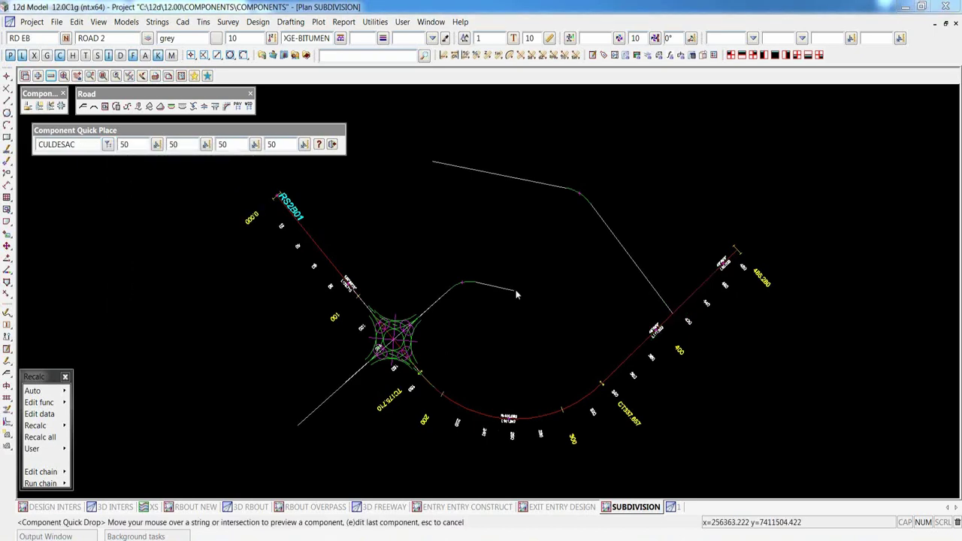
{"action": "mouse_move", "coordinate": [515, 294]}
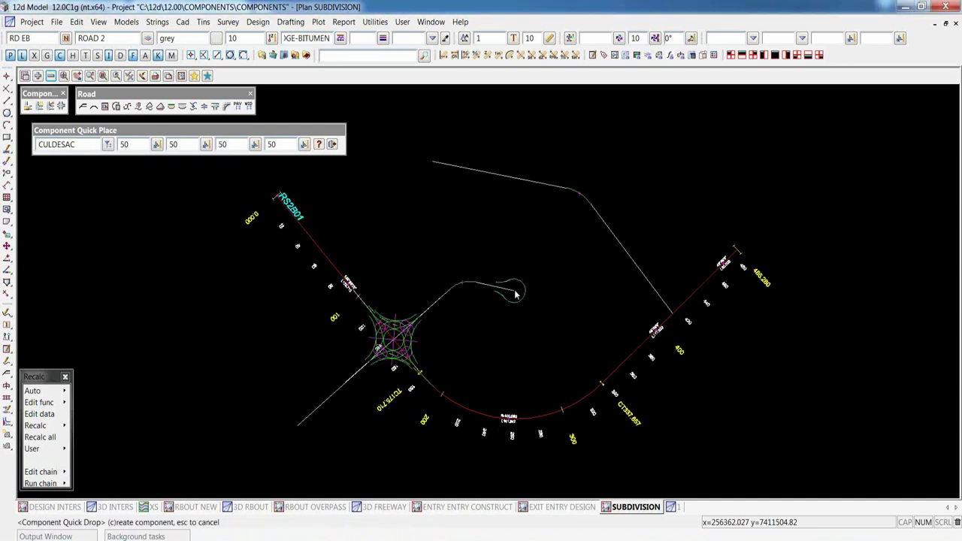
{"action": "key", "text": "Escape"}
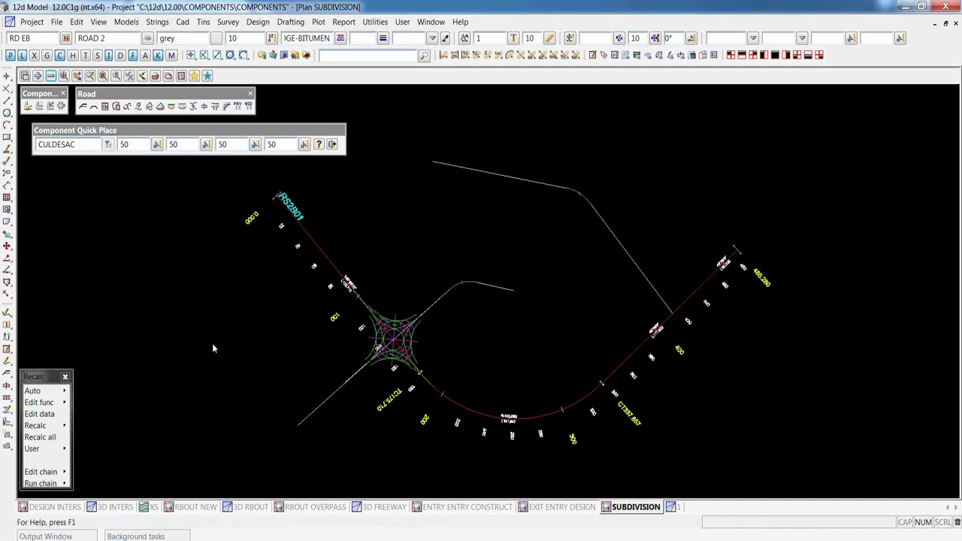
Switch to HAMMER HEAD, preview it, and check the major departure length
{"action": "left_click", "coordinate": [107, 144]}
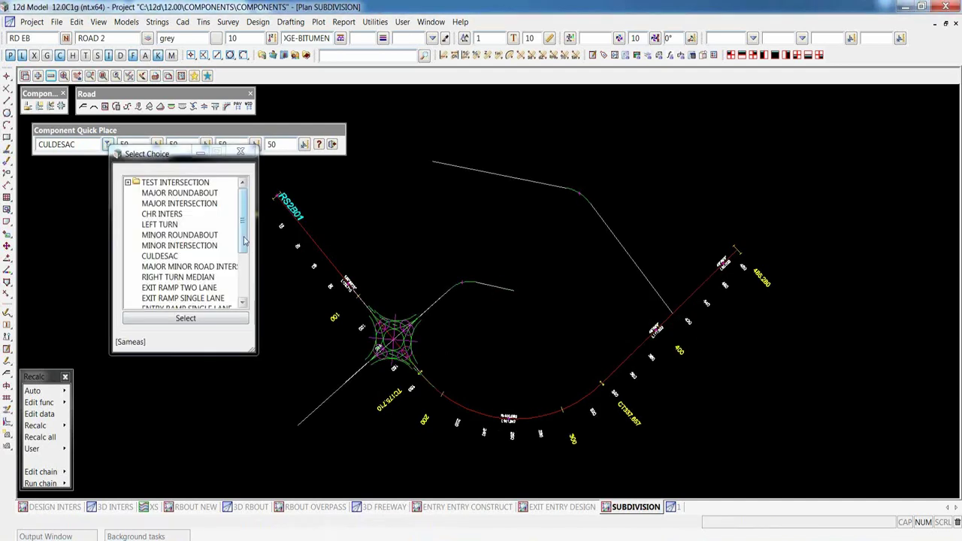
{"action": "scroll", "coordinate": [244, 240], "scroll_direction": "down", "scroll_amount": 2}
{"action": "left_click", "coordinate": [188, 277]}
{"action": "left_click", "coordinate": [186, 318]}
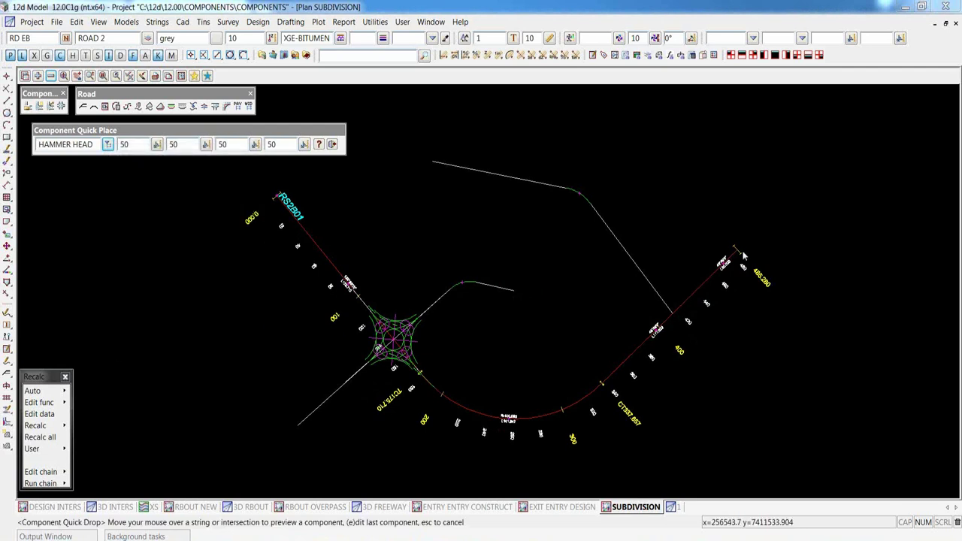
{"action": "mouse_move", "coordinate": [737, 254]}
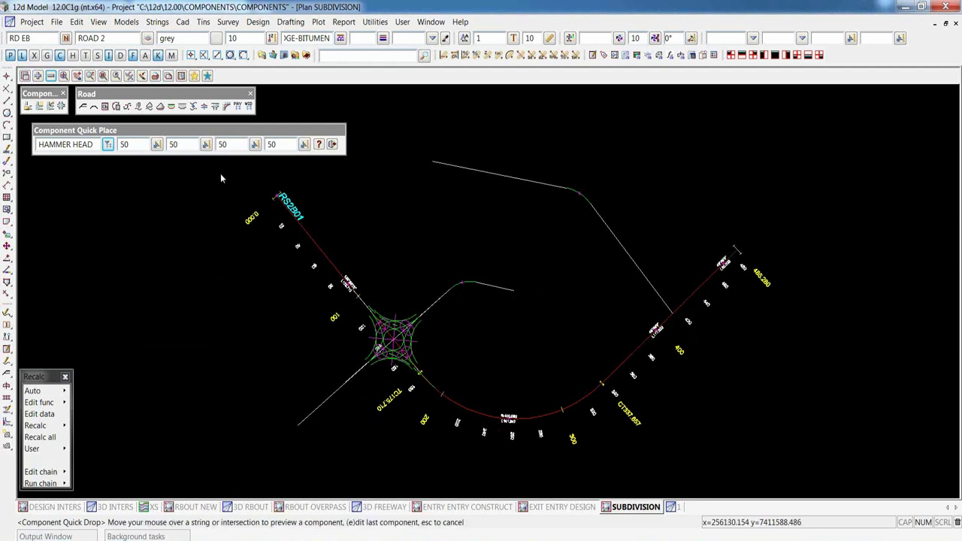
{"action": "left_click", "coordinate": [174, 144]}
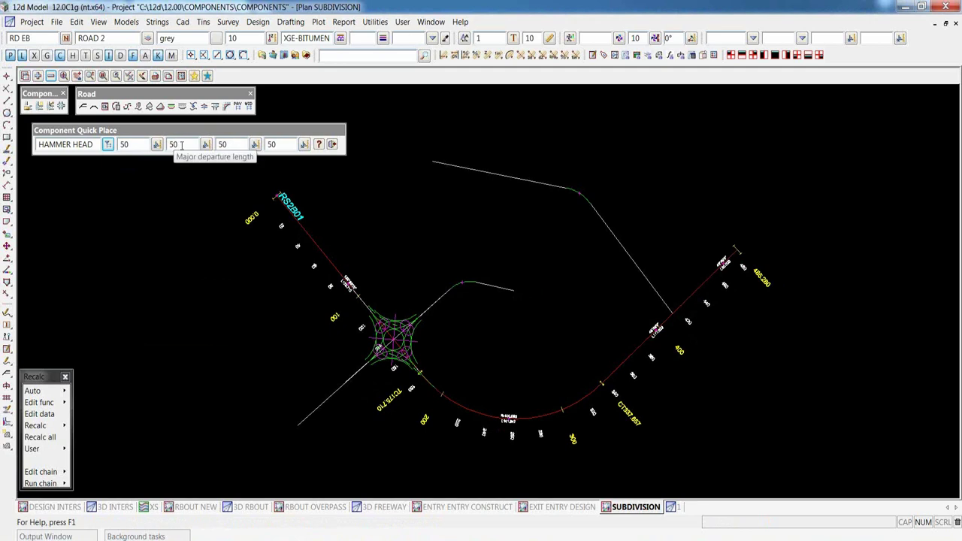
Switch the quick-place component to MINOR INTERSECTION
{"action": "left_click", "coordinate": [108, 145]}
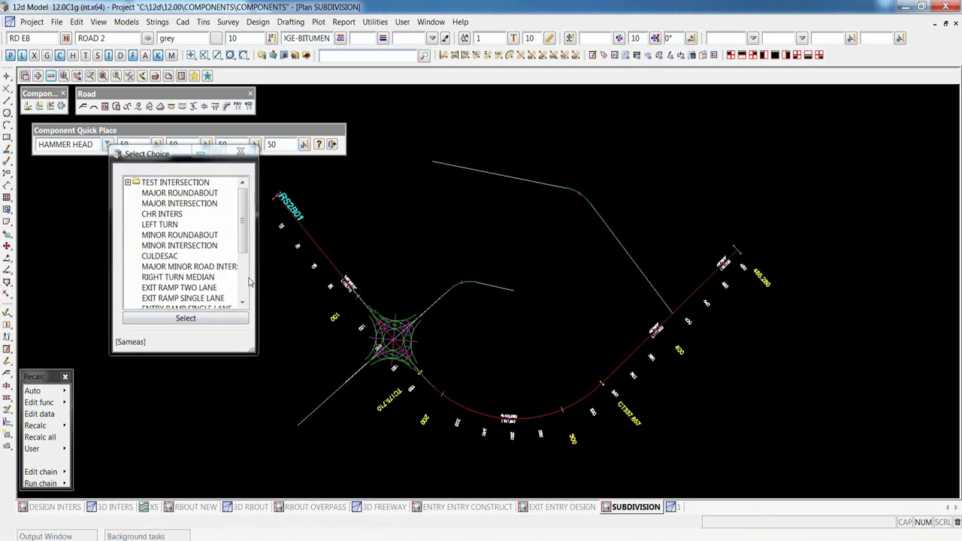
{"action": "left_click", "coordinate": [180, 249]}
{"action": "left_click", "coordinate": [186, 317]}
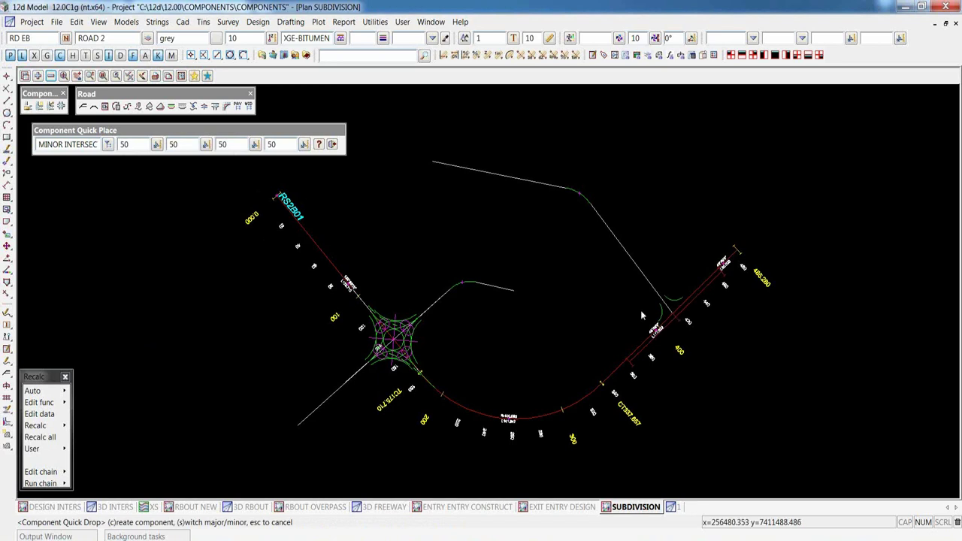
Choose MAJOR INTERSECTION SHORT as the component to place
{"action": "left_click", "coordinate": [108, 144]}
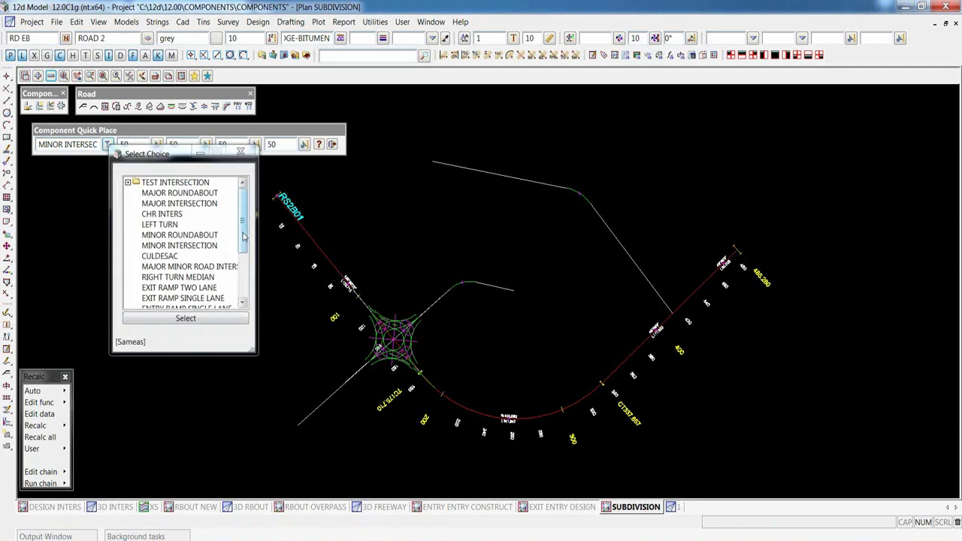
{"action": "left_click_drag", "start_coordinate": [243, 237], "coordinate": [243, 279]}
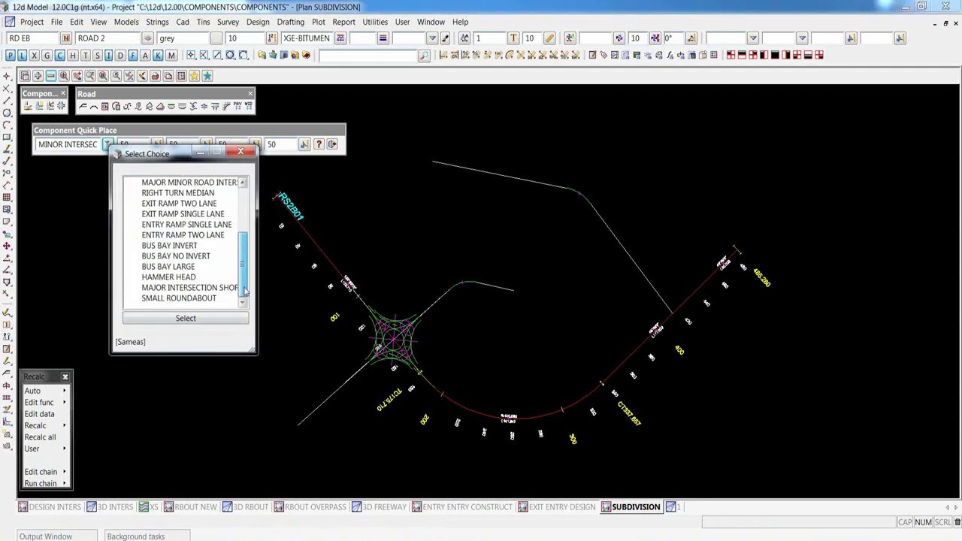
{"action": "double_click", "coordinate": [184, 290]}
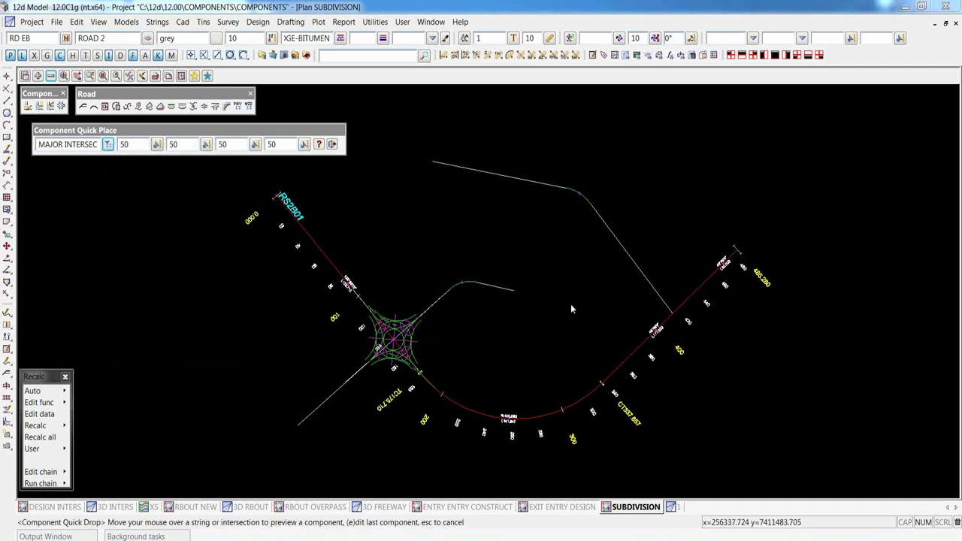
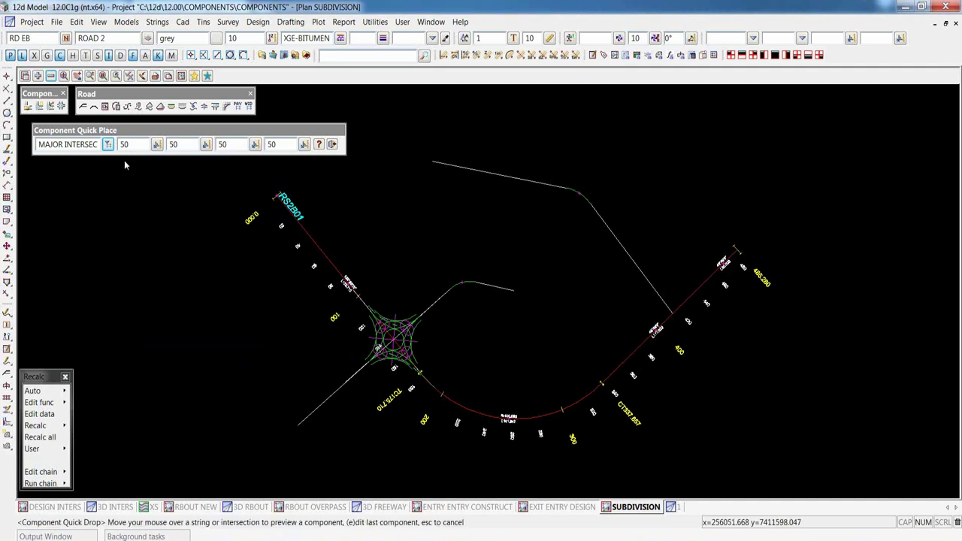
Select BUS BAY INVERT as the quick-place component, then cancel quick placing without placing it
{"action": "left_click", "coordinate": [109, 145]}
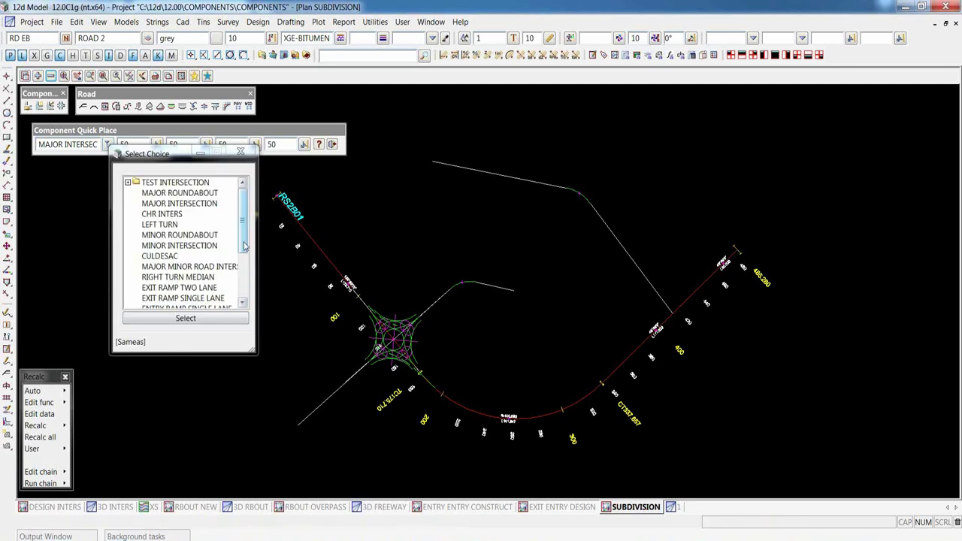
{"action": "scroll", "coordinate": [242, 263], "scroll_direction": "down", "scroll_amount": 3}
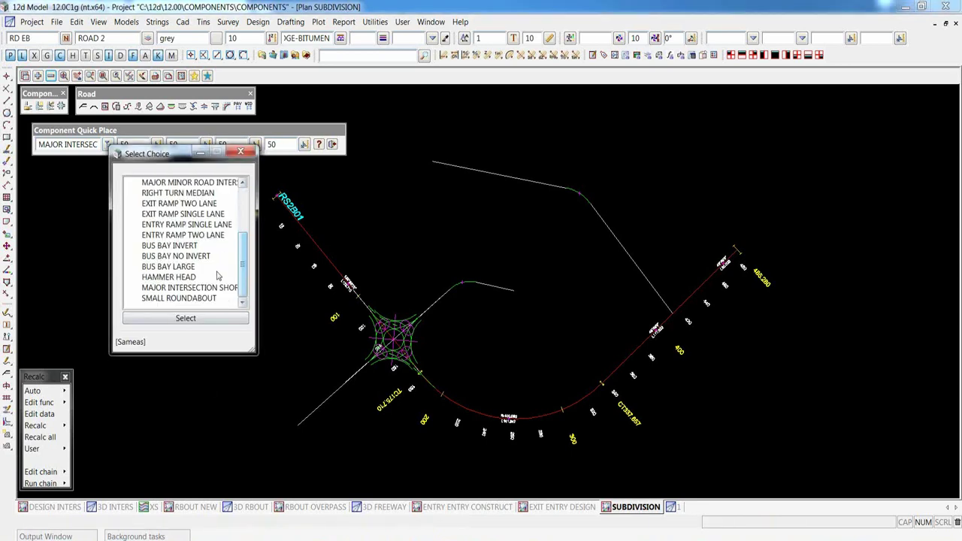
{"action": "double_click", "coordinate": [183, 246]}
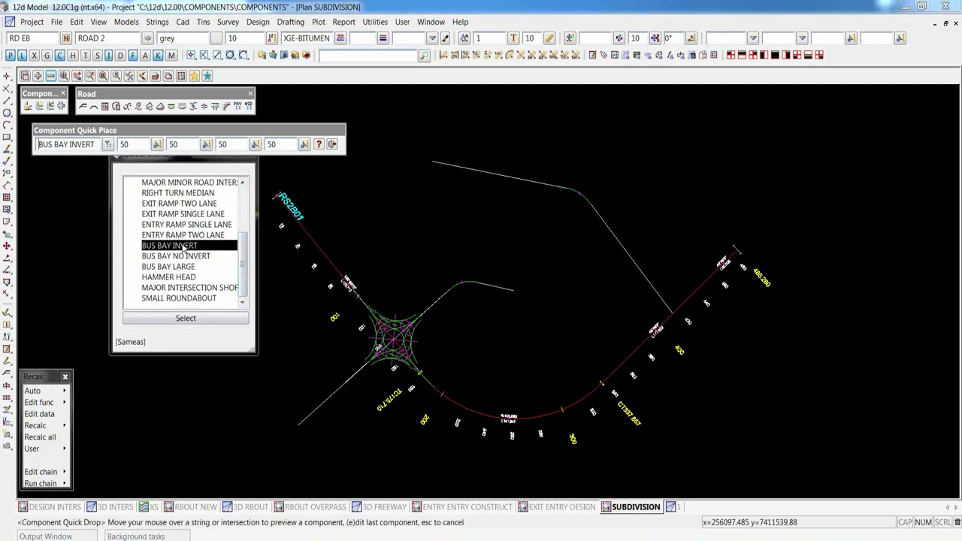
{"action": "mouse_move", "coordinate": [304, 230]}
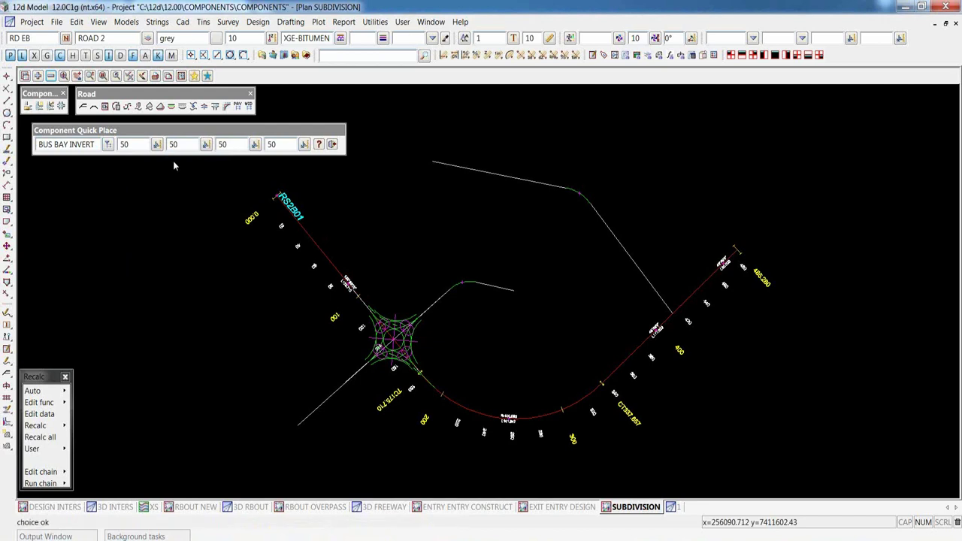
{"action": "key", "text": "Escape"}
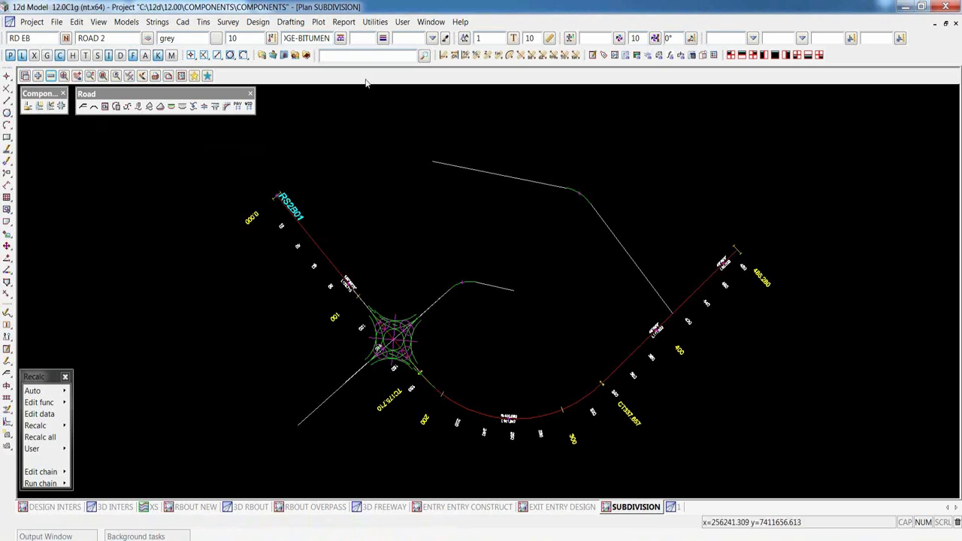
Pick the SMALL ROUNDABOUT string for function editing and detach it from its library component
{"action": "scroll", "coordinate": [390, 352], "scroll_direction": "up", "scroll_amount": 1}
{"action": "scroll", "coordinate": [390, 352], "scroll_direction": "up", "scroll_amount": 4}
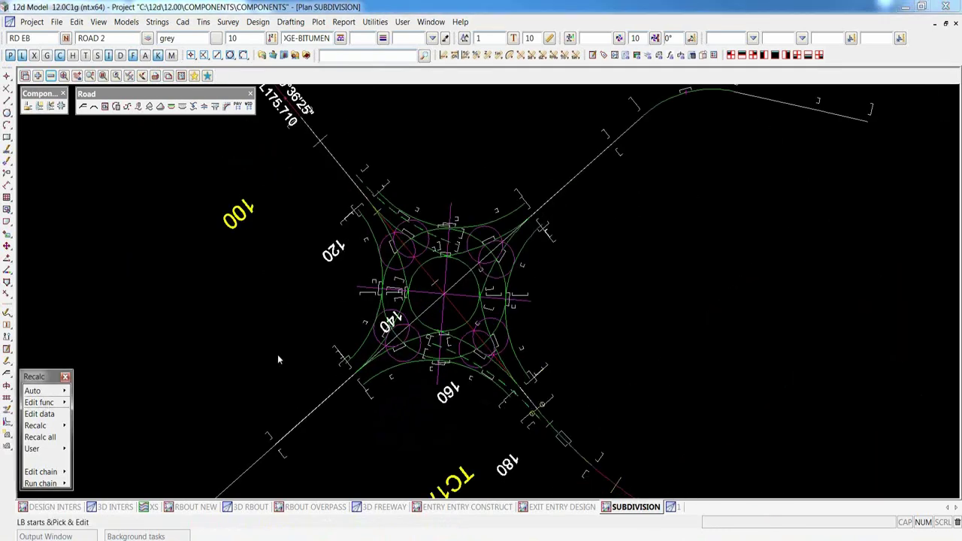
{"action": "left_click", "coordinate": [435, 225]}
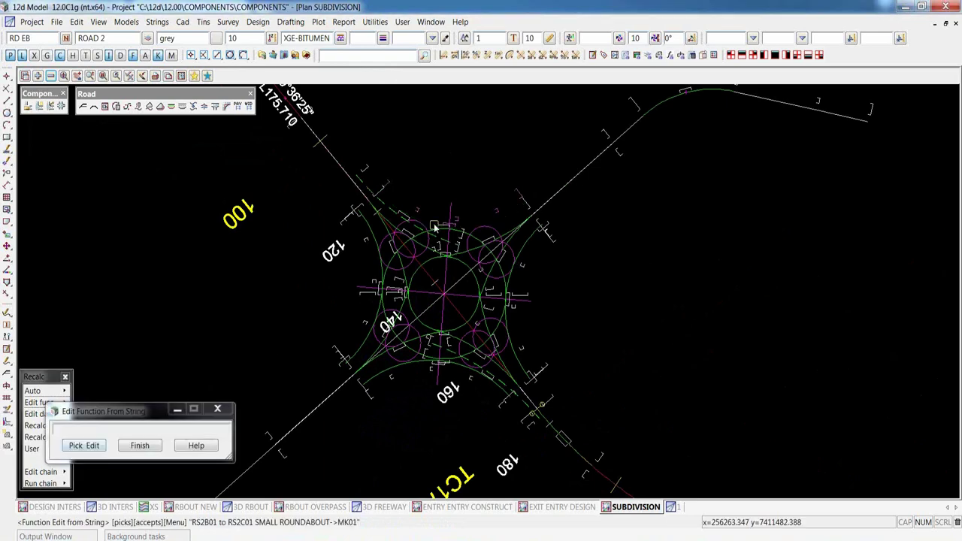
{"action": "middle_click", "coordinate": [435, 226]}
{"action": "left_click_drag", "start_coordinate": [481, 147], "coordinate": [94, 123]}
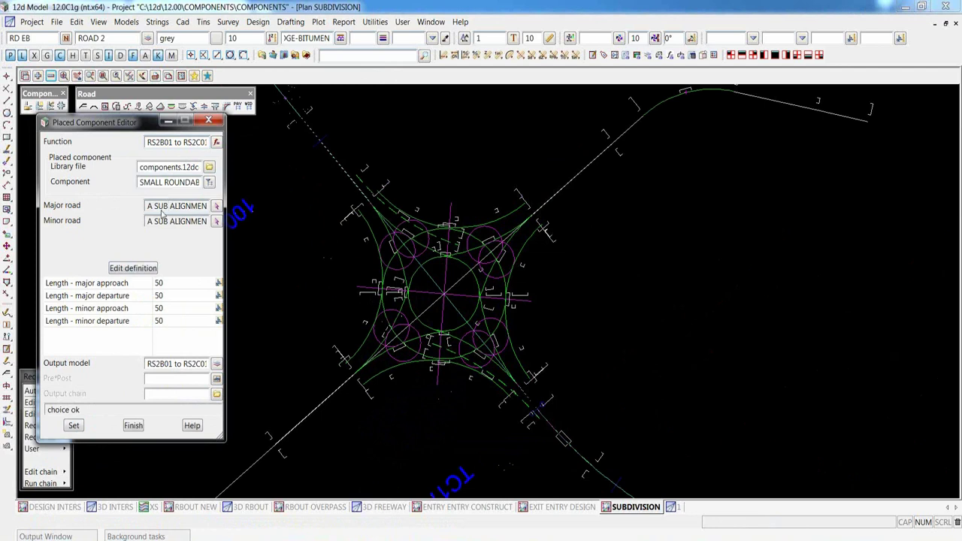
{"action": "left_click", "coordinate": [140, 269]}
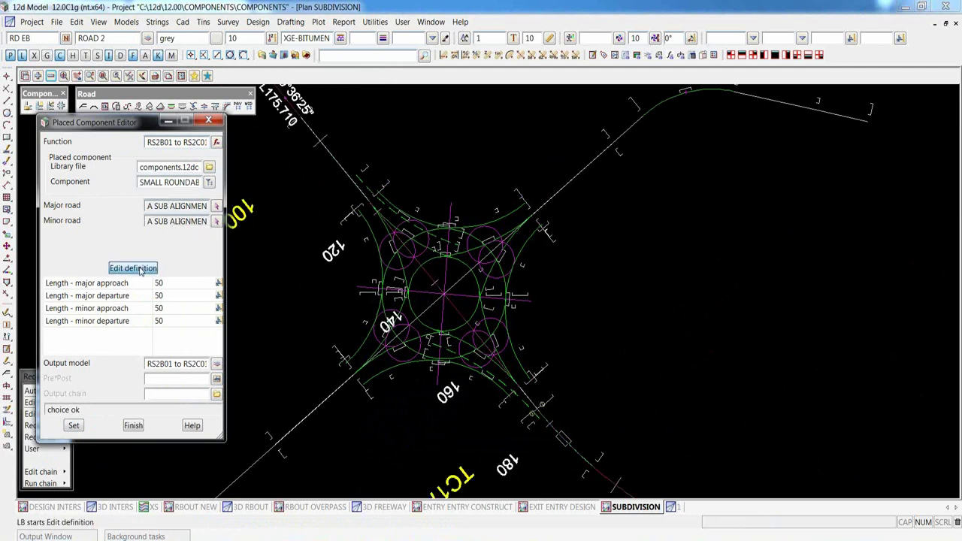
{"action": "left_click", "coordinate": [450, 296]}
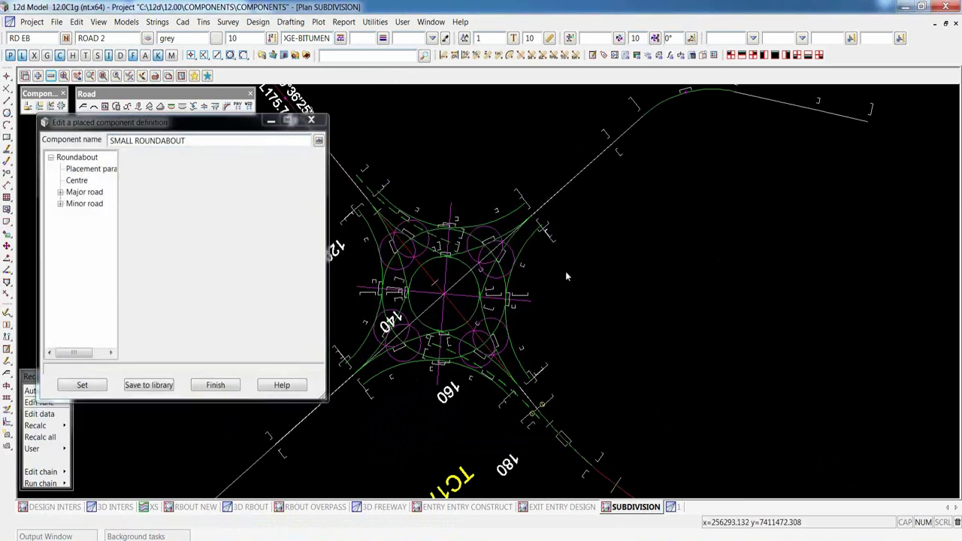
Apply the SMALL ROUNDABOUT definition, close both editors, and show the DESIGN INTERS plan
{"action": "scroll", "coordinate": [565, 271], "scroll_direction": "down", "scroll_amount": 2}
{"action": "scroll", "coordinate": [469, 265], "scroll_direction": "up", "scroll_amount": 2}
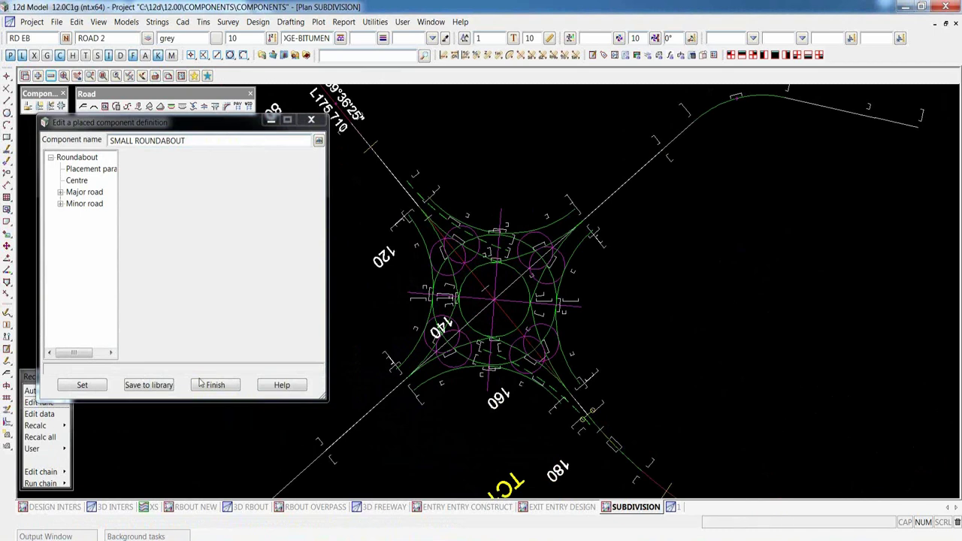
{"action": "left_click", "coordinate": [93, 387]}
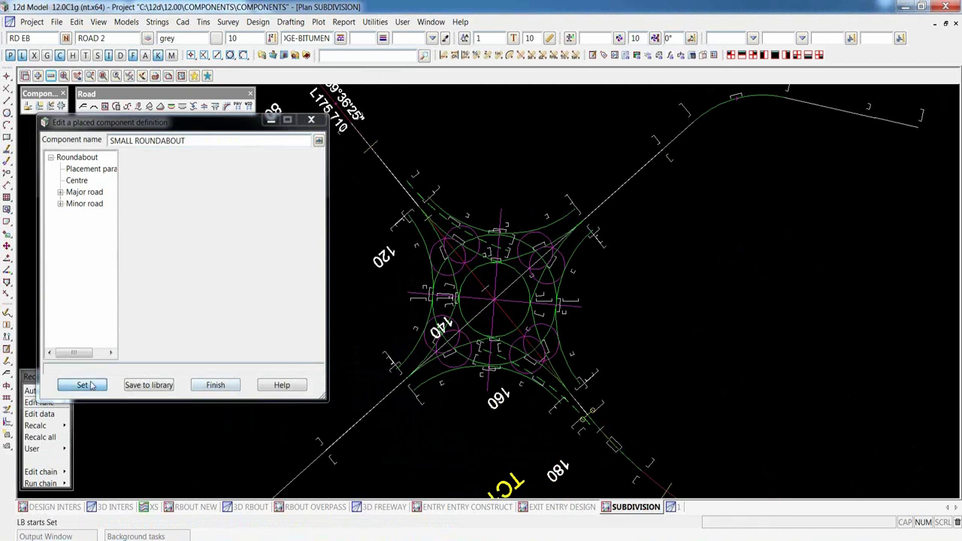
{"action": "left_click", "coordinate": [218, 386]}
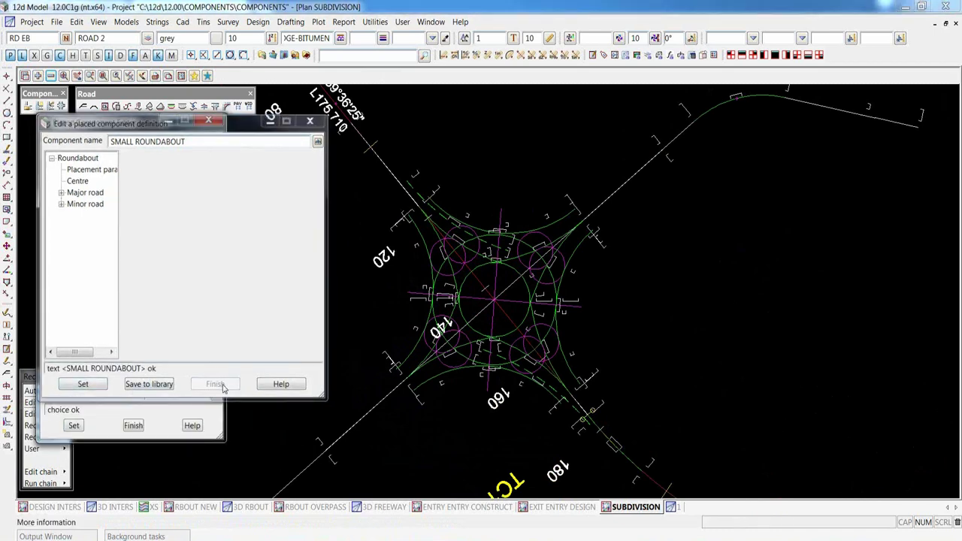
{"action": "left_click", "coordinate": [132, 426]}
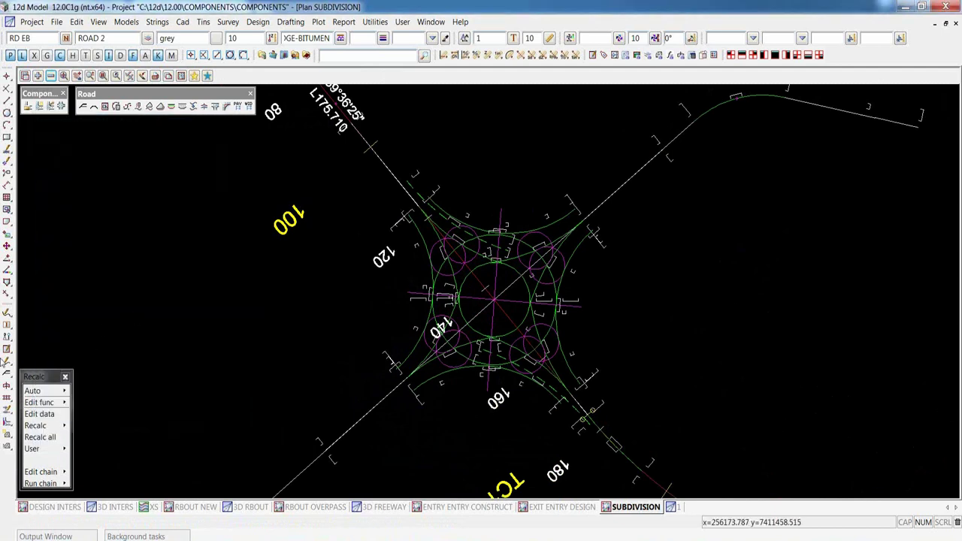
{"action": "left_click", "coordinate": [70, 508]}
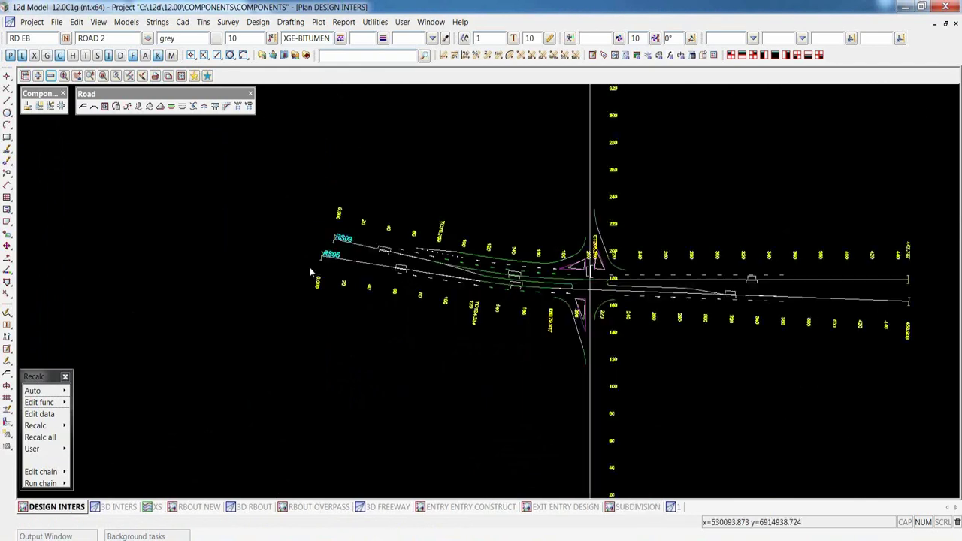
Remove the TEST INTERSECTION model from the DESIGN INTERS plan
{"action": "left_click", "coordinate": [50, 76]}
{"action": "left_click", "coordinate": [113, 161]}
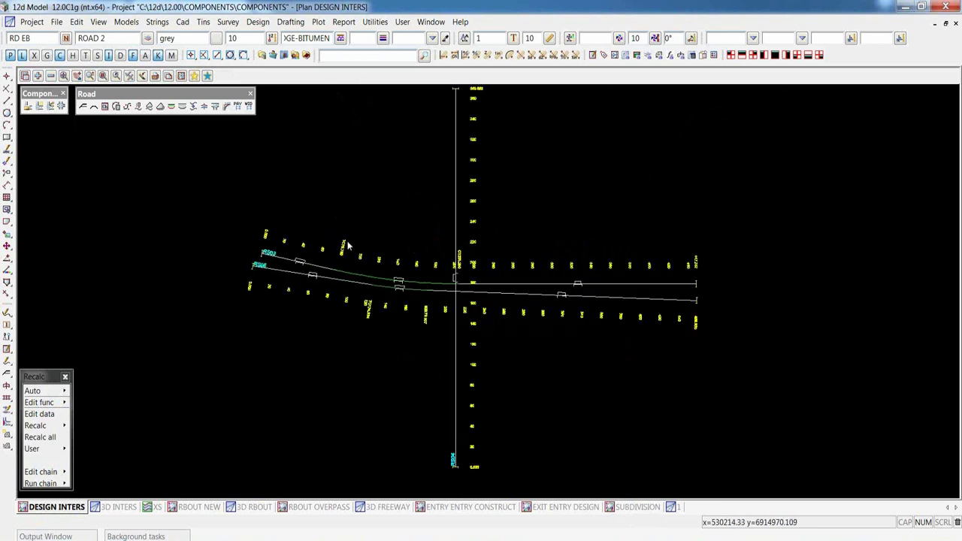
{"action": "scroll", "coordinate": [348, 246], "scroll_direction": "up", "scroll_amount": 1}
Start a MAJOR INTERSECTION TEST component with RS03 as the major road alignment
{"action": "left_click", "coordinate": [39, 106]}
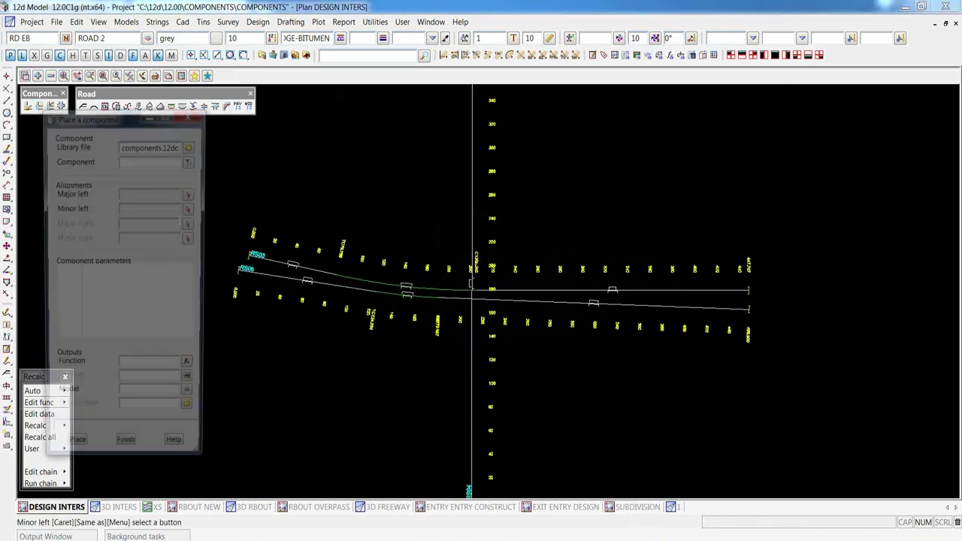
{"action": "left_click", "coordinate": [191, 160]}
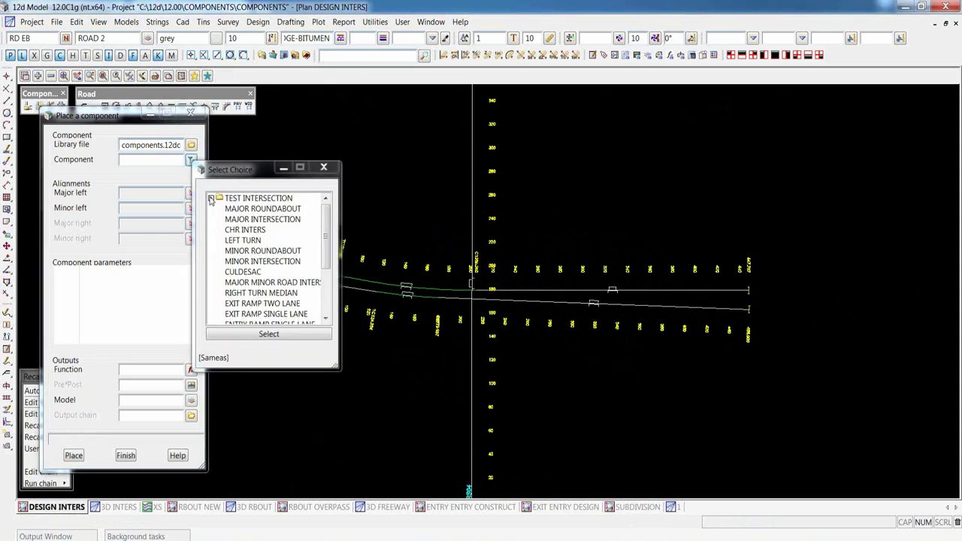
{"action": "left_click", "coordinate": [272, 210]}
{"action": "double_click", "coordinate": [272, 210]}
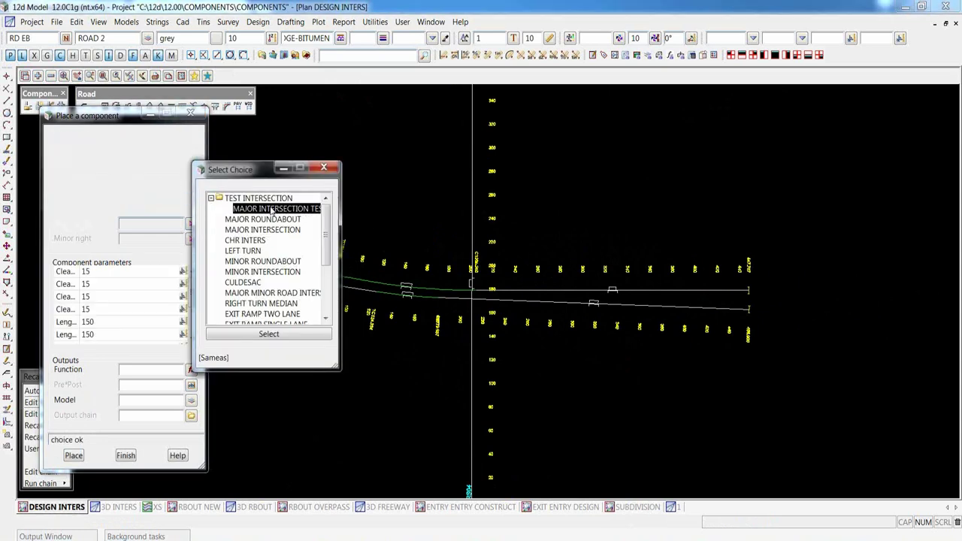
{"action": "left_click", "coordinate": [191, 193]}
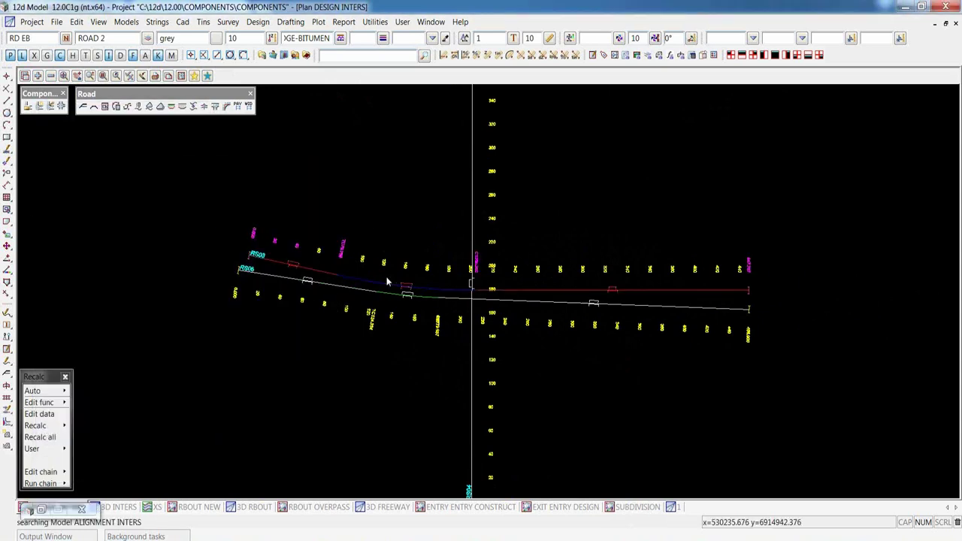
{"action": "left_click", "coordinate": [388, 278]}
{"action": "middle_click", "coordinate": [388, 276]}
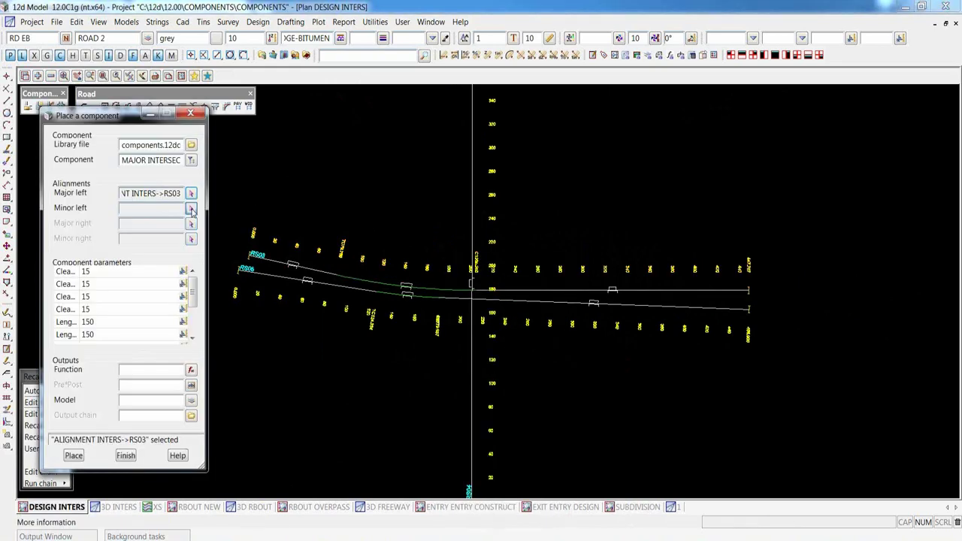
Set RS04 as the minor road and place the major intersection
{"action": "left_click", "coordinate": [191, 210]}
{"action": "left_click", "coordinate": [470, 184]}
{"action": "middle_click", "coordinate": [471, 185]}
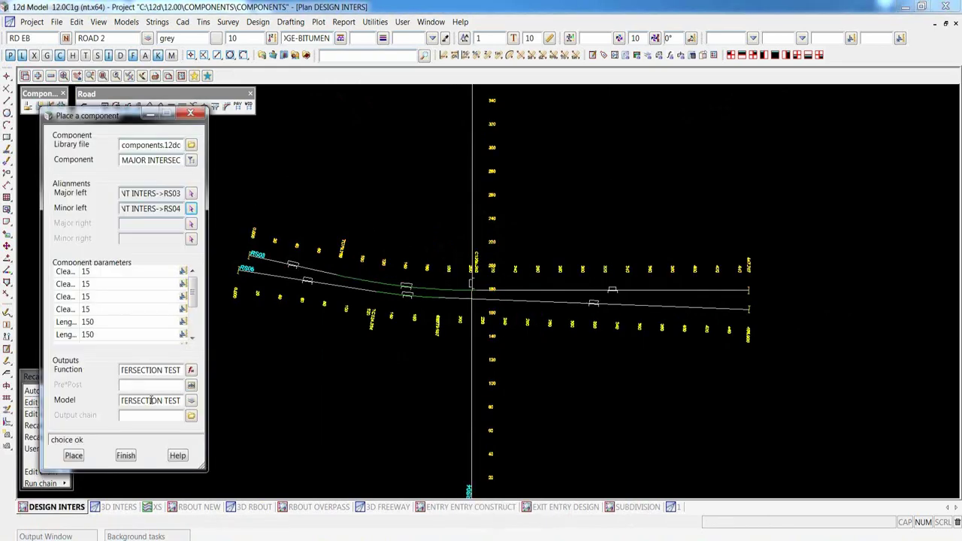
{"action": "left_click", "coordinate": [73, 455]}
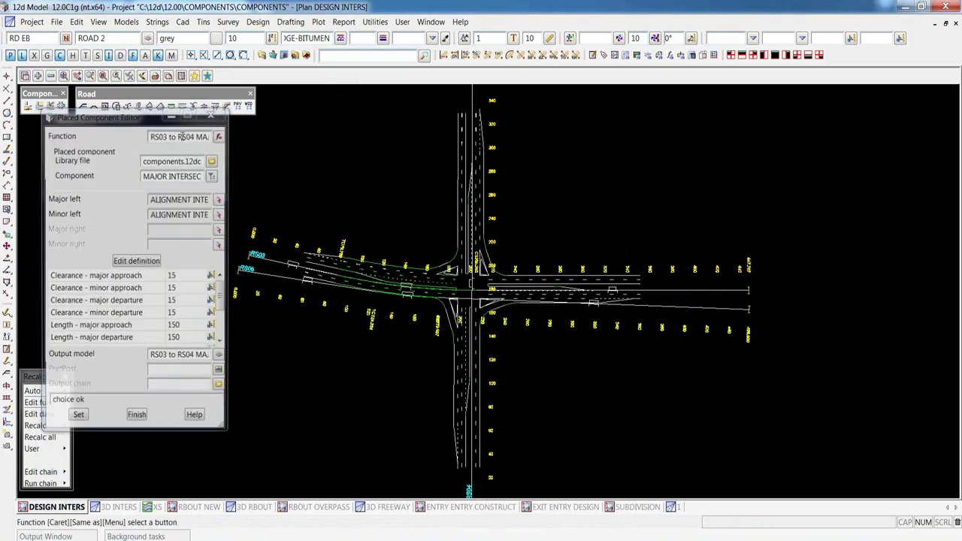
{"action": "scroll", "coordinate": [328, 282], "scroll_direction": "up", "scroll_amount": 1}
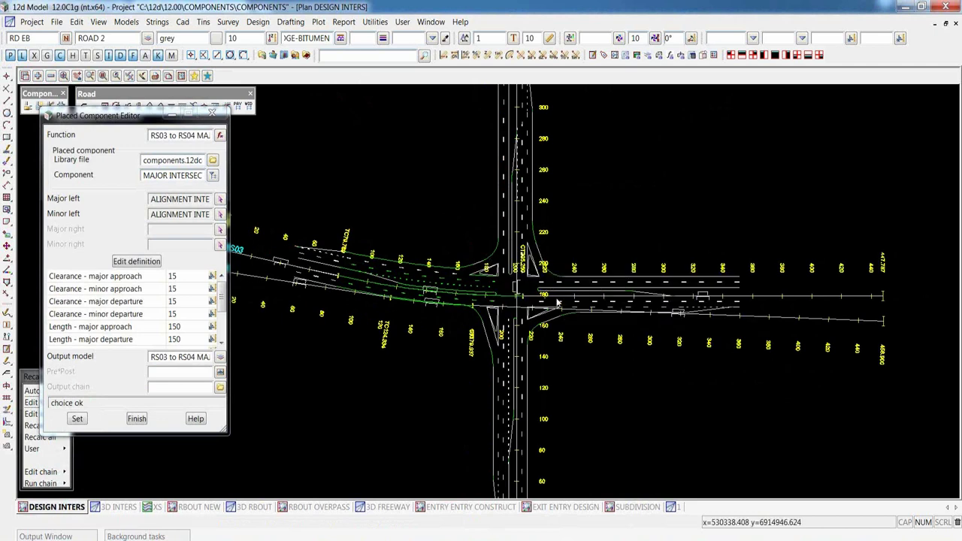
{"action": "left_click", "coordinate": [136, 419]}
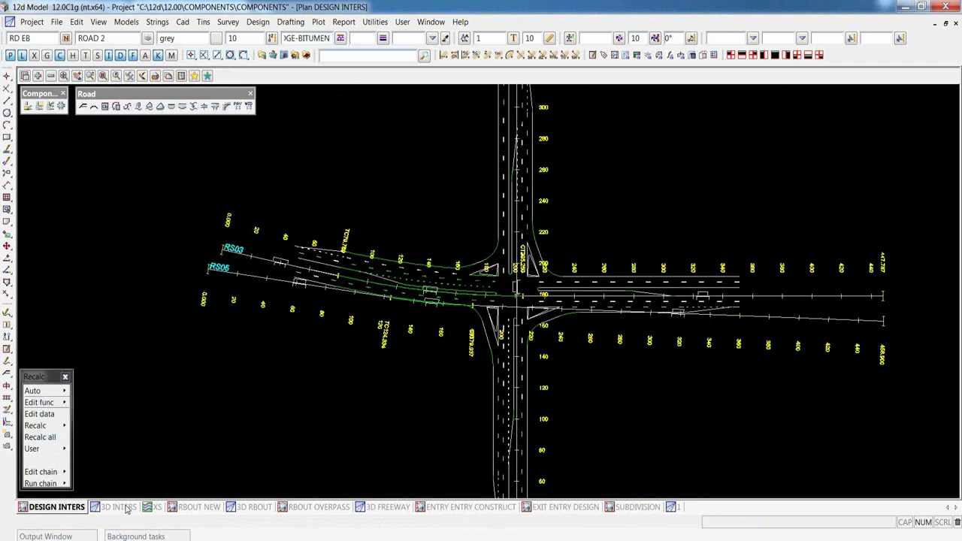
Glance at the junction in 3D INTERS, then return to the DESIGN INTERS plan
{"action": "left_click", "coordinate": [118, 507]}
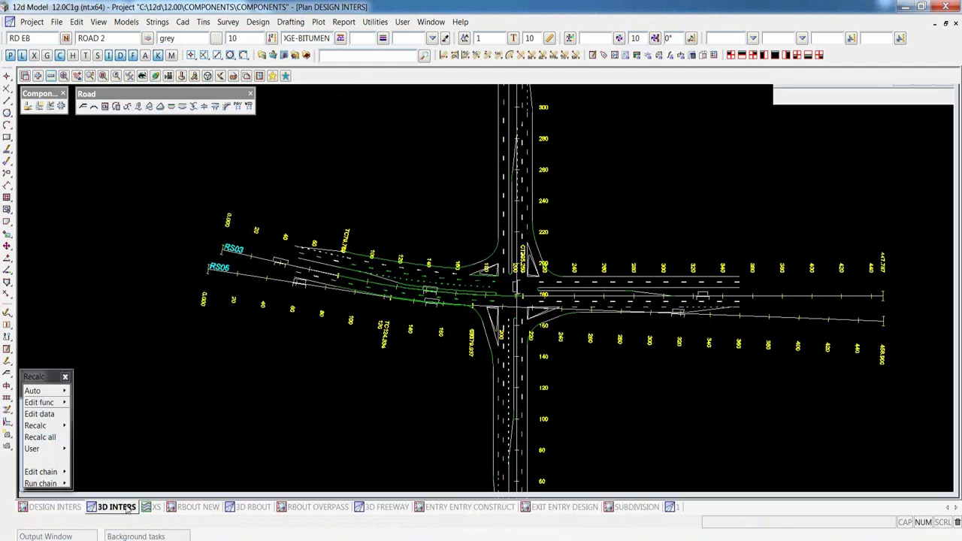
{"action": "left_click", "coordinate": [57, 511]}
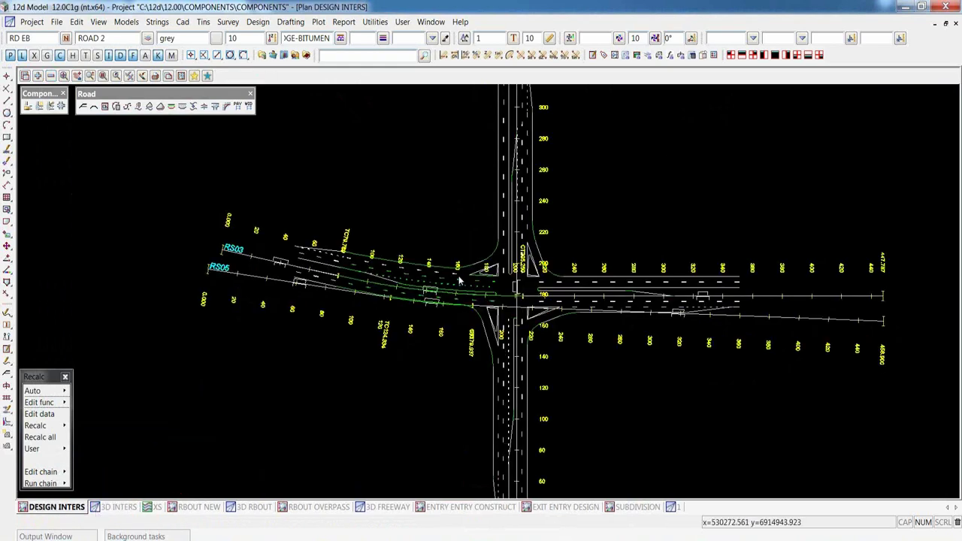
{"action": "scroll", "coordinate": [460, 281], "scroll_direction": "up", "scroll_amount": 3}
{"action": "scroll", "coordinate": [459, 281], "scroll_direction": "down", "scroll_amount": 2}
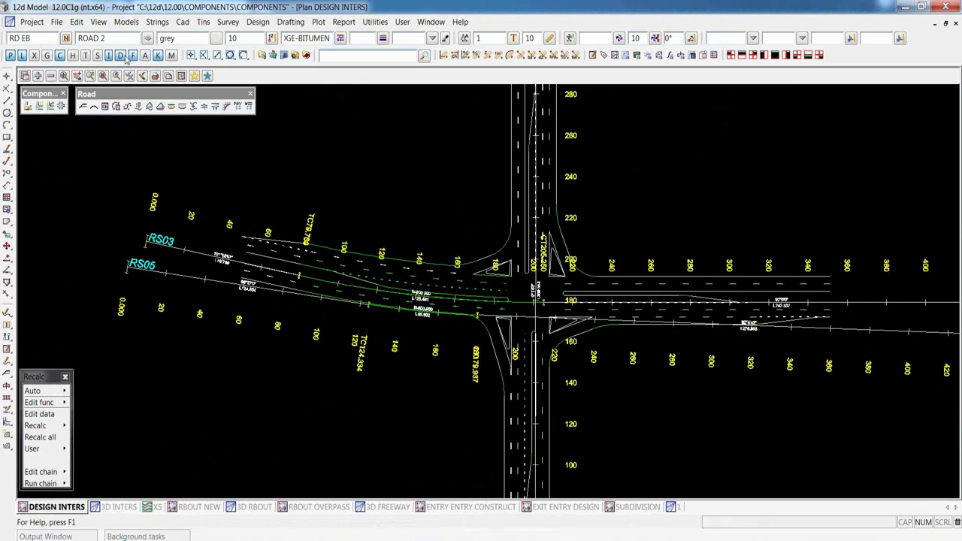
{"action": "left_click", "coordinate": [32, 21]}
Open the Apply MTF Manager and pick the four intersection super alignment strings
{"action": "mouse_move", "coordinate": [197, 24]}
{"action": "mouse_move", "coordinate": [258, 22]}
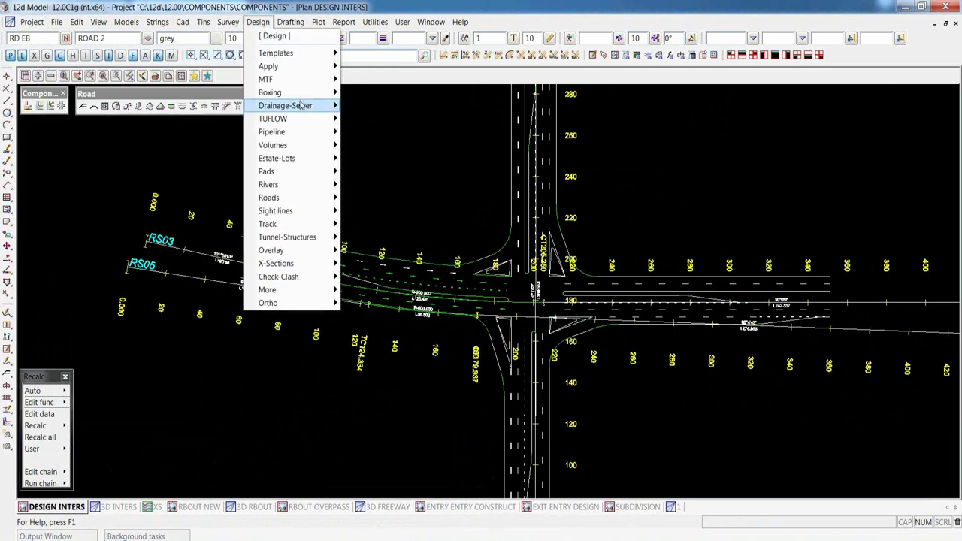
{"action": "mouse_move", "coordinate": [286, 66]}
{"action": "left_click", "coordinate": [414, 111]}
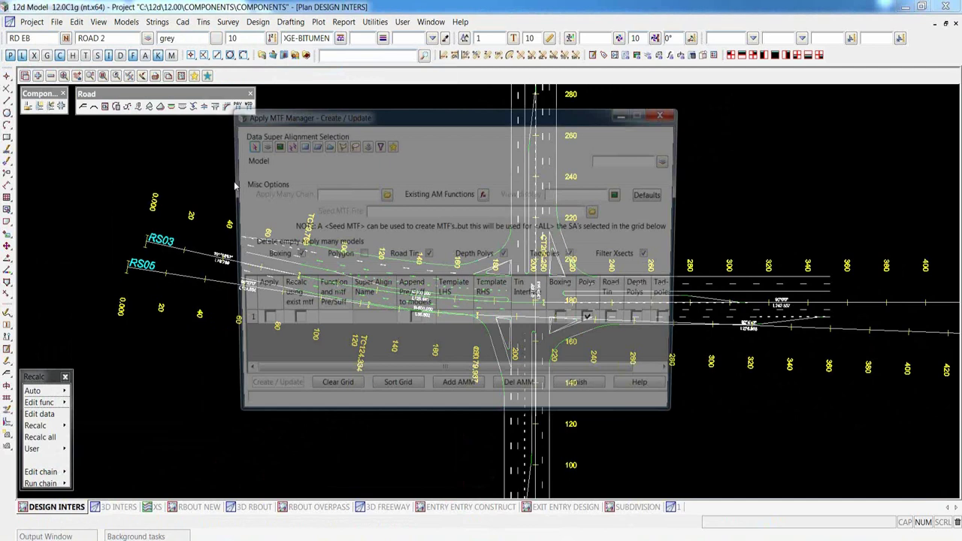
{"action": "left_click", "coordinate": [260, 145]}
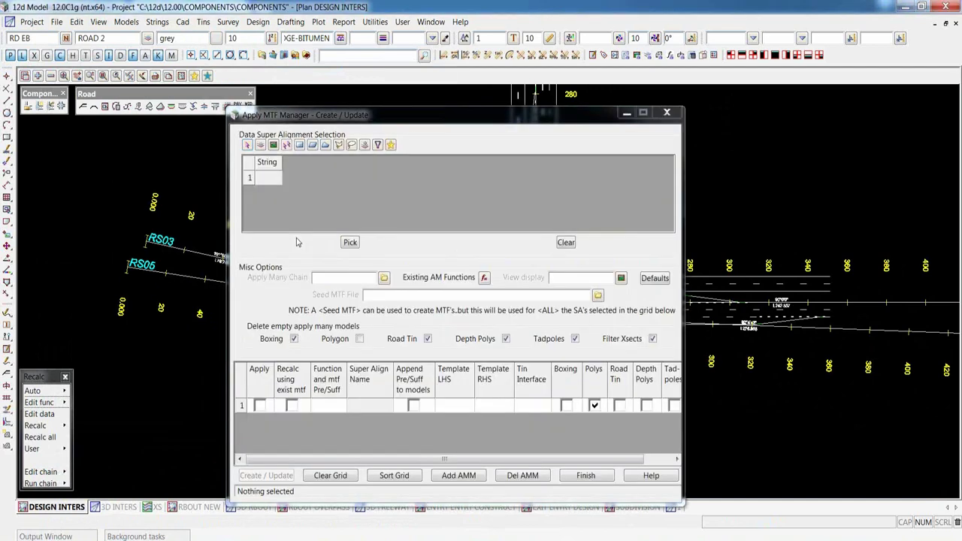
{"action": "left_click", "coordinate": [350, 243]}
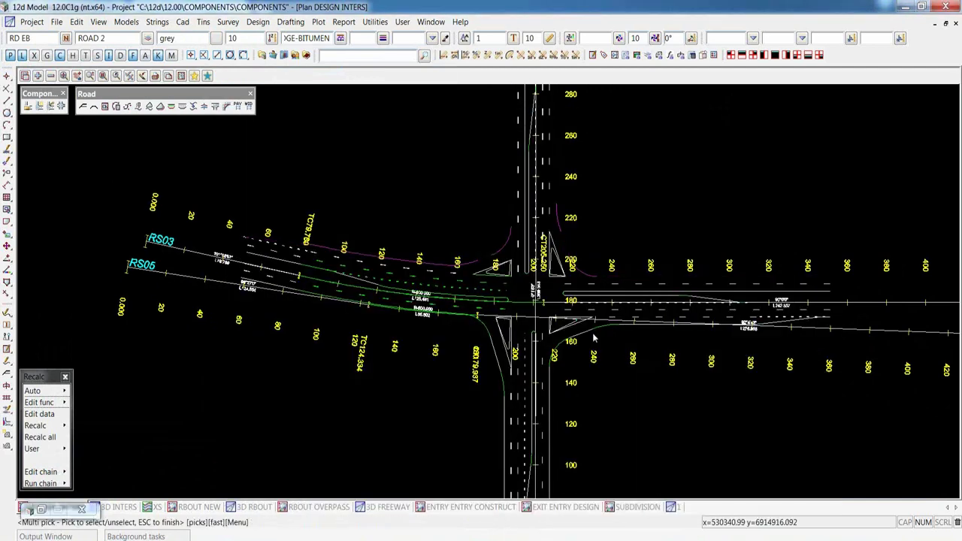
{"action": "left_click", "coordinate": [480, 338]}
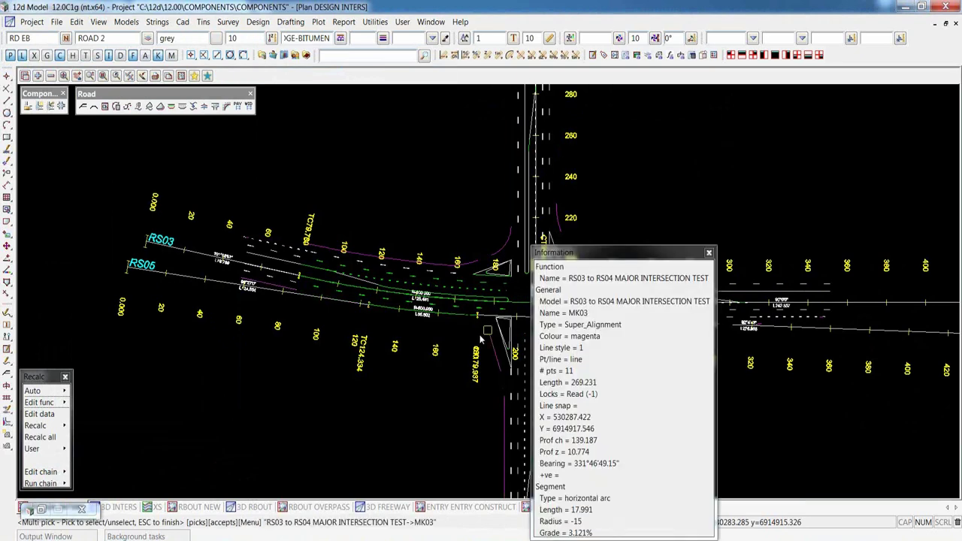
{"action": "right_click", "coordinate": [421, 306]}
{"action": "left_click", "coordinate": [417, 307]}
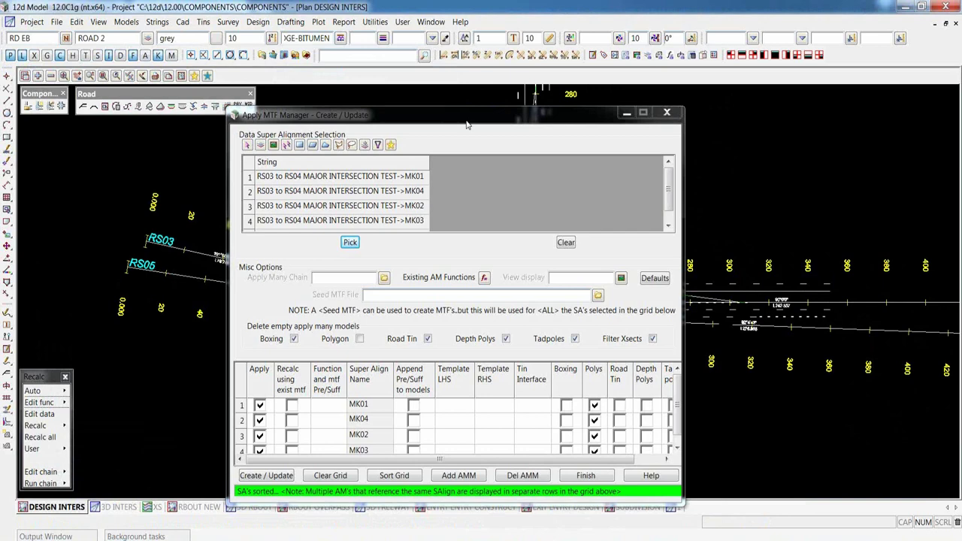
Display in DESIGN INTERS with seed MK01.mtf_seed, run Create/Update, and dismiss the MK01 warning
{"action": "left_click_drag", "start_coordinate": [465, 123], "coordinate": [290, 17]}
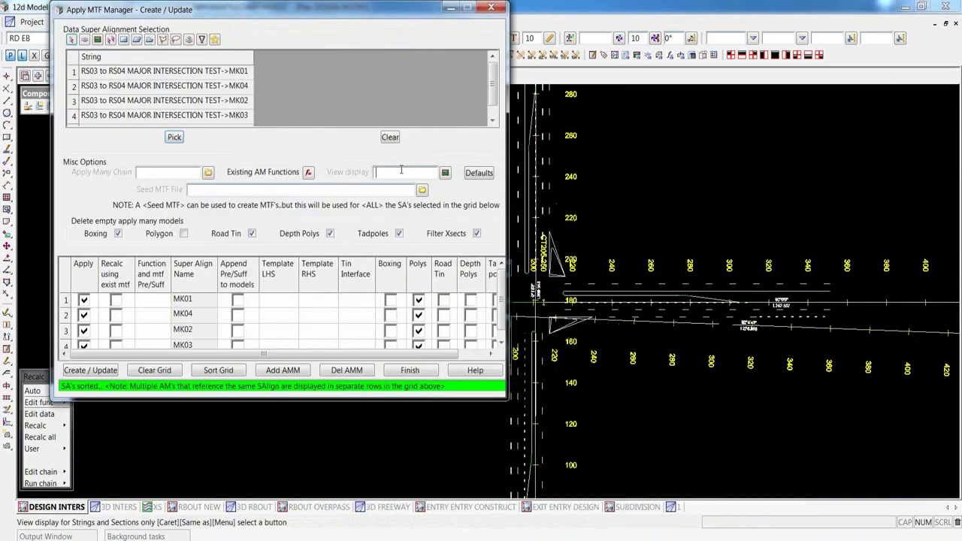
{"action": "left_click", "coordinate": [445, 172]}
{"action": "left_click", "coordinate": [588, 188]}
{"action": "left_click", "coordinate": [421, 190]}
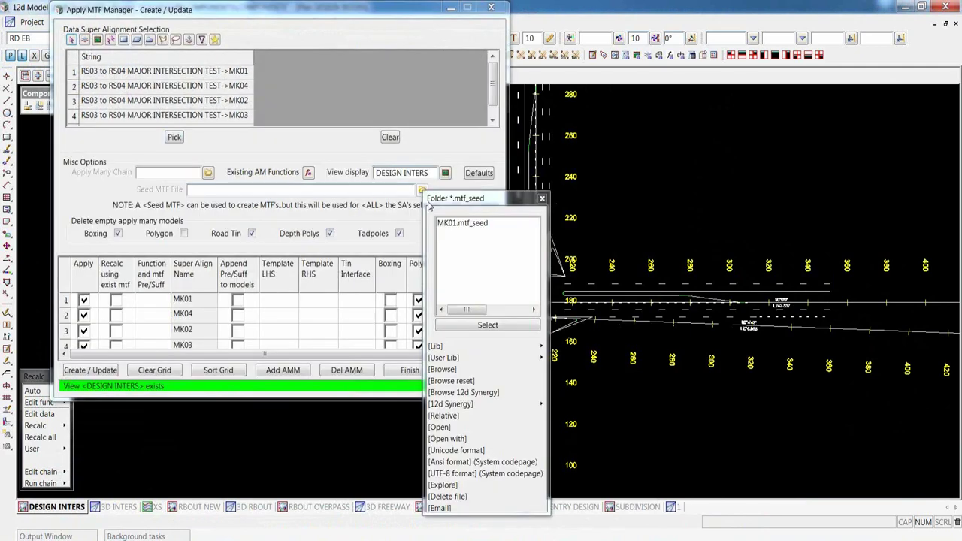
{"action": "left_click", "coordinate": [590, 165]}
{"action": "left_click", "coordinate": [85, 375]}
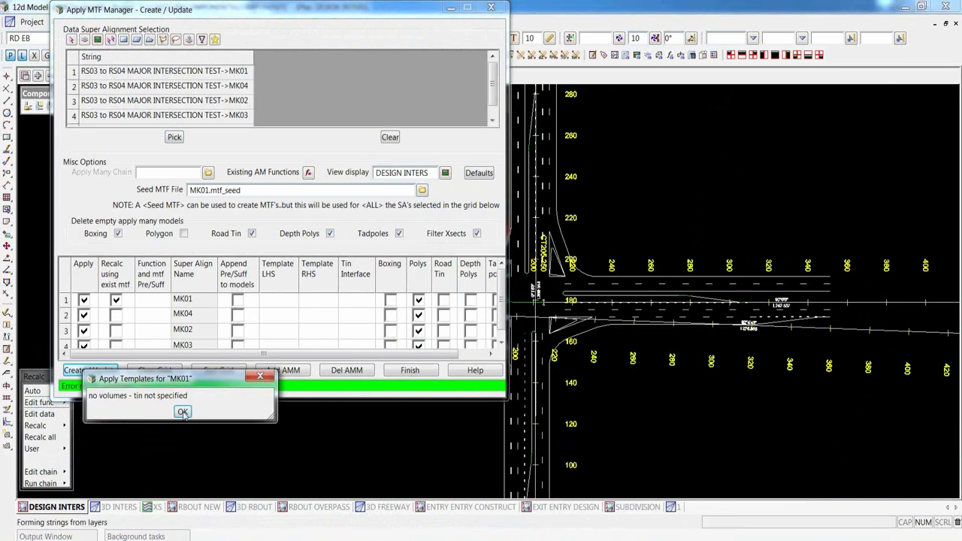
{"action": "left_click", "coordinate": [183, 412]}
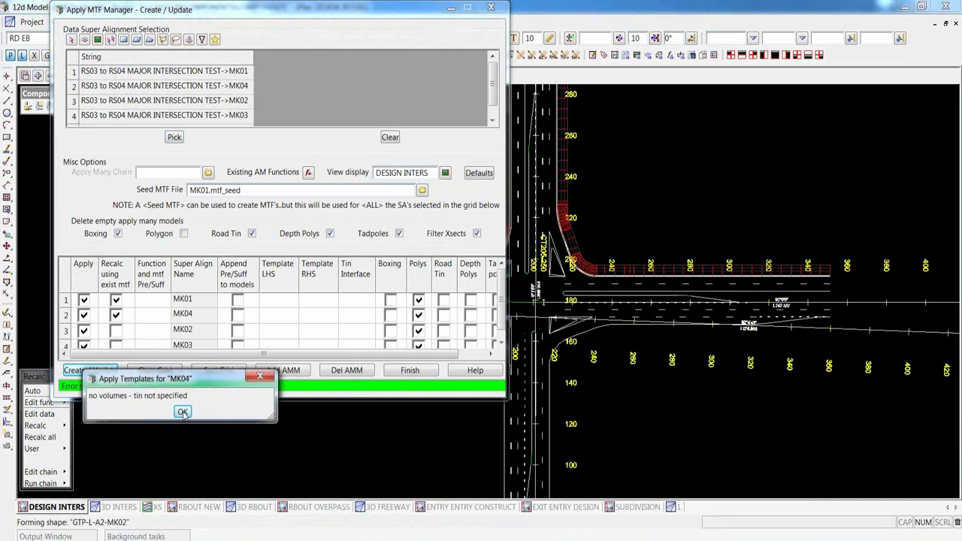
Dismiss the no-volumes warnings for MK04, MK02 and MK03 and finish the template manager
{"action": "left_click", "coordinate": [183, 412]}
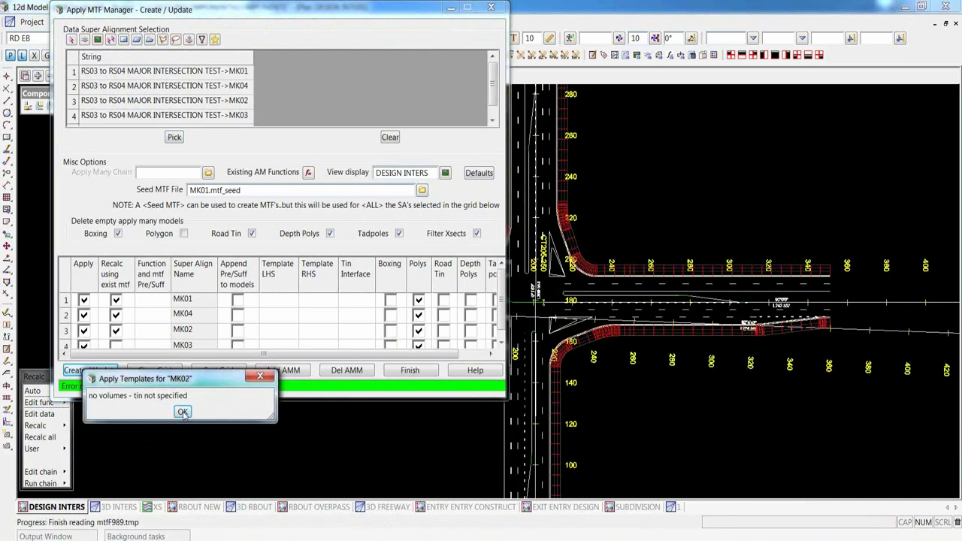
{"action": "left_click", "coordinate": [183, 412]}
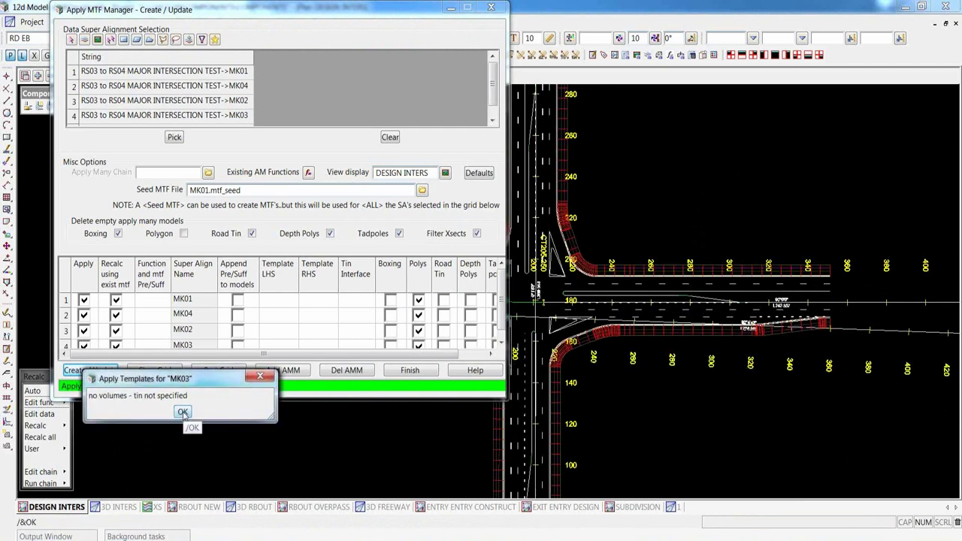
{"action": "left_click", "coordinate": [182, 412]}
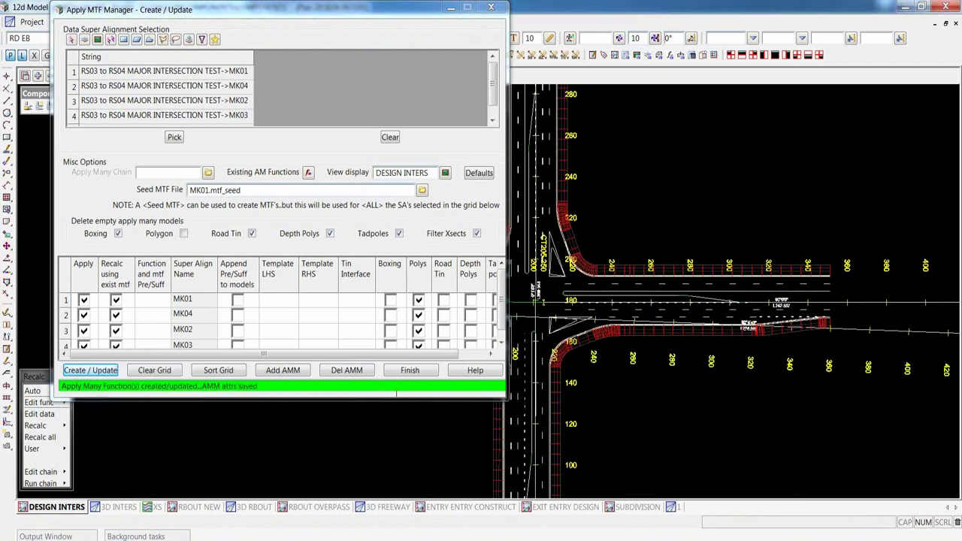
{"action": "left_click", "coordinate": [410, 371]}
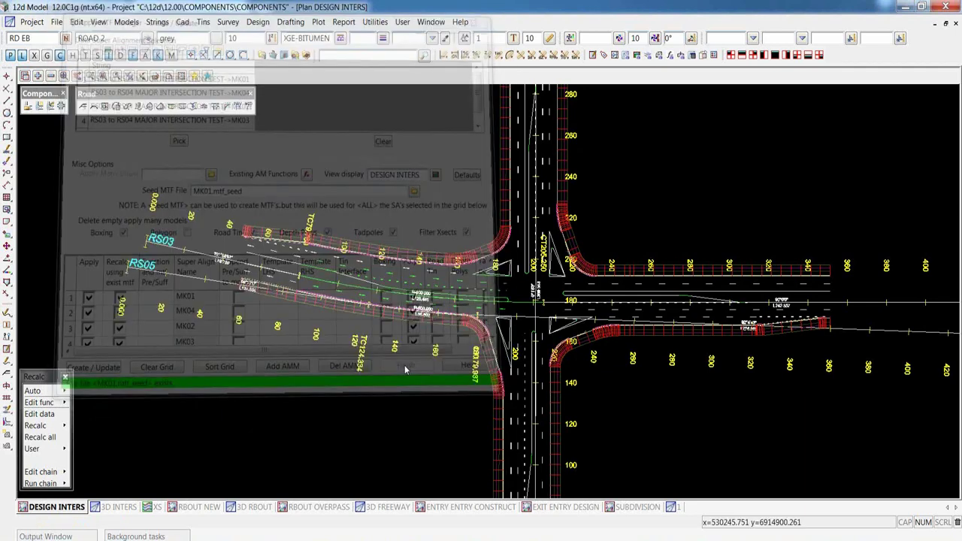
{"action": "key", "text": "ctrl+Tab"}
Remove the TEST INTERSECTION model from the 3D INTERS view
{"action": "left_click", "coordinate": [51, 75]}
{"action": "left_click", "coordinate": [96, 160]}
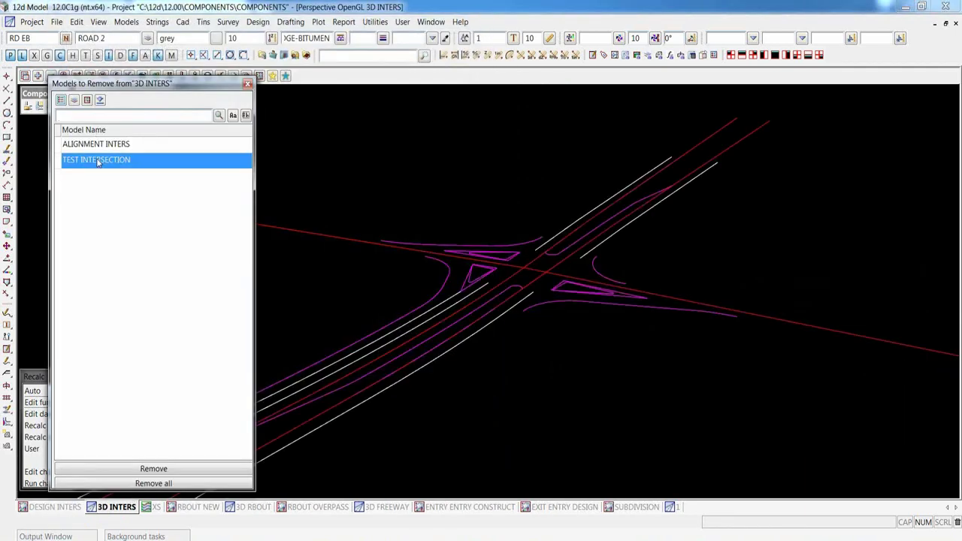
{"action": "left_click", "coordinate": [99, 21]}
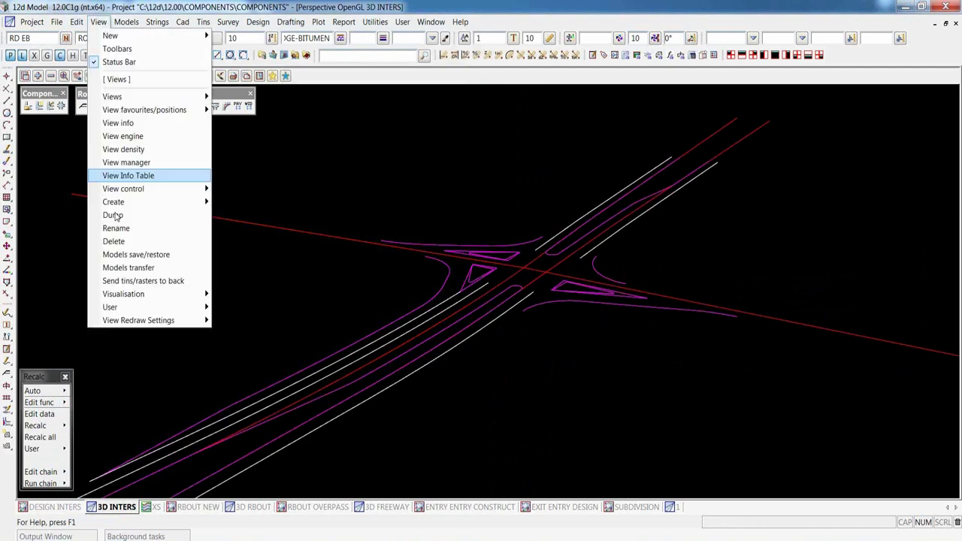
Transfer the road models from DESIGN INTERS to 3D INTERS and select MESH PAVEMENT MK01–MK04
{"action": "left_click", "coordinate": [154, 269]}
{"action": "left_click", "coordinate": [50, 507]}
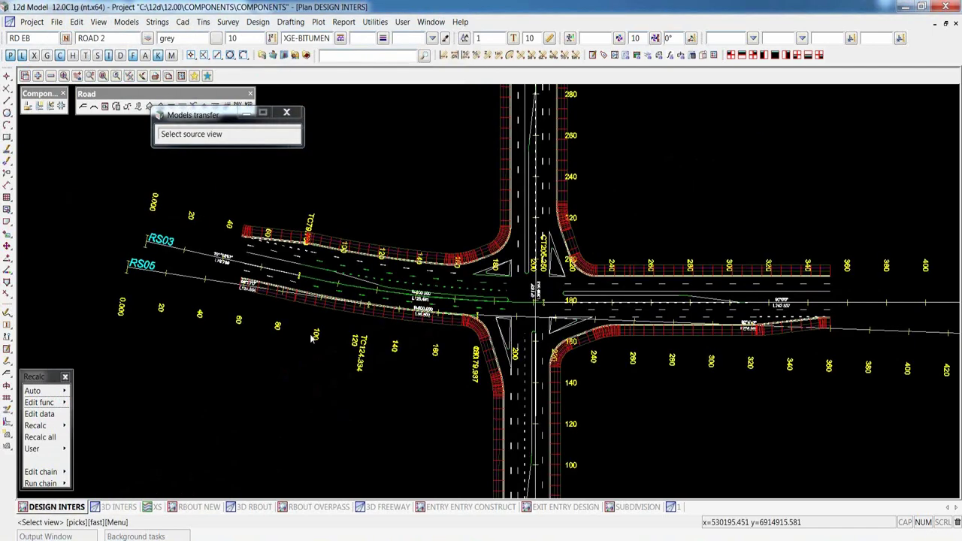
{"action": "left_click", "coordinate": [116, 506]}
{"action": "left_click", "coordinate": [294, 343]}
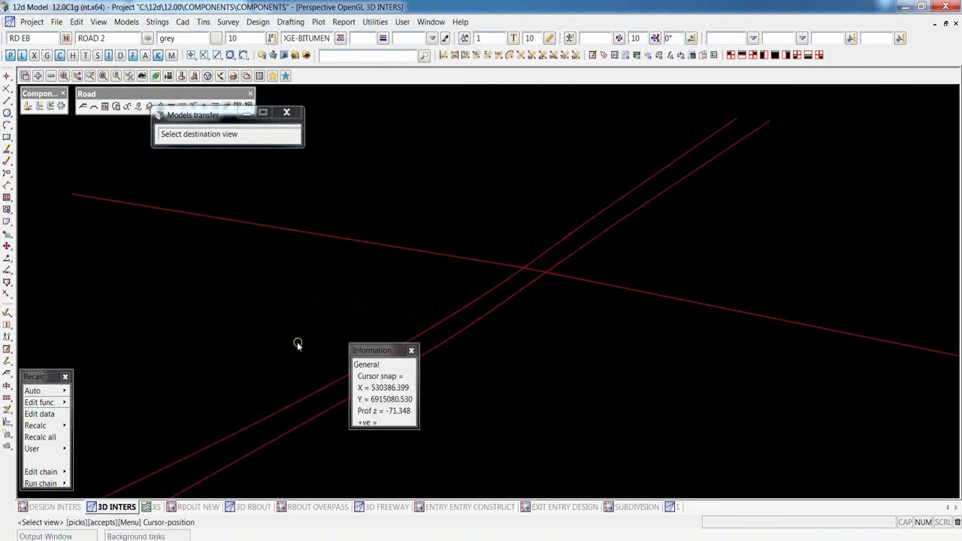
{"action": "middle_click", "coordinate": [298, 346]}
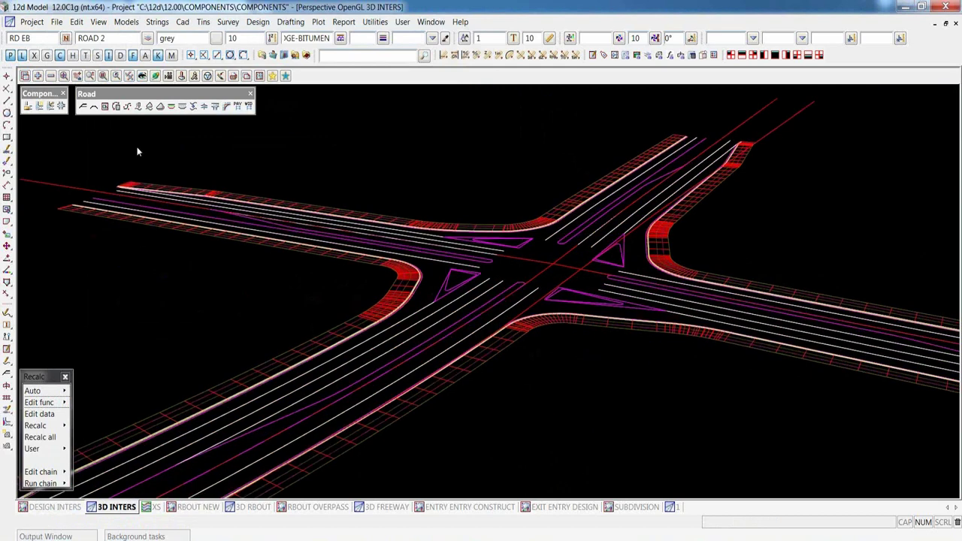
{"action": "left_click_drag", "start_coordinate": [92, 412], "coordinate": [120, 455]}
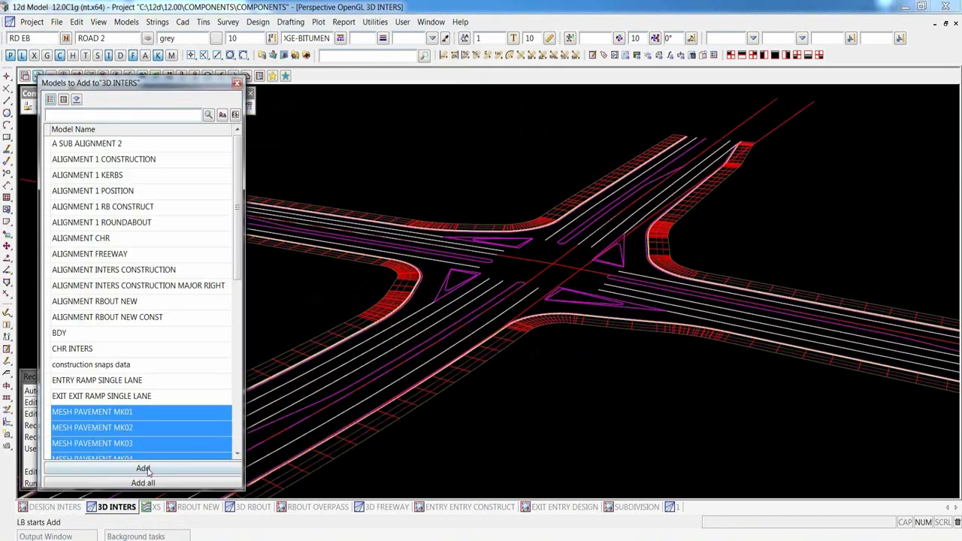
{"action": "left_click", "coordinate": [142, 467]}
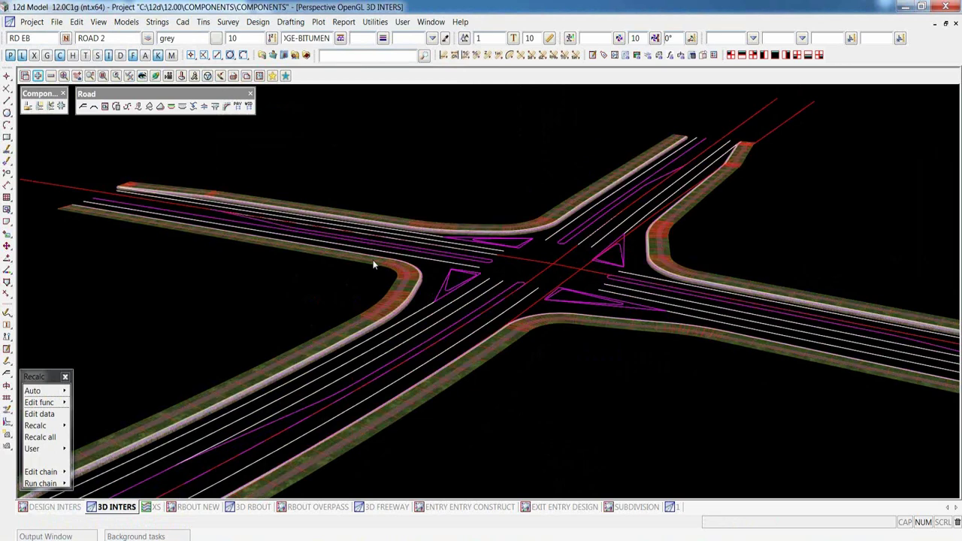
{"action": "scroll", "coordinate": [373, 265], "scroll_direction": "up", "scroll_amount": 2}
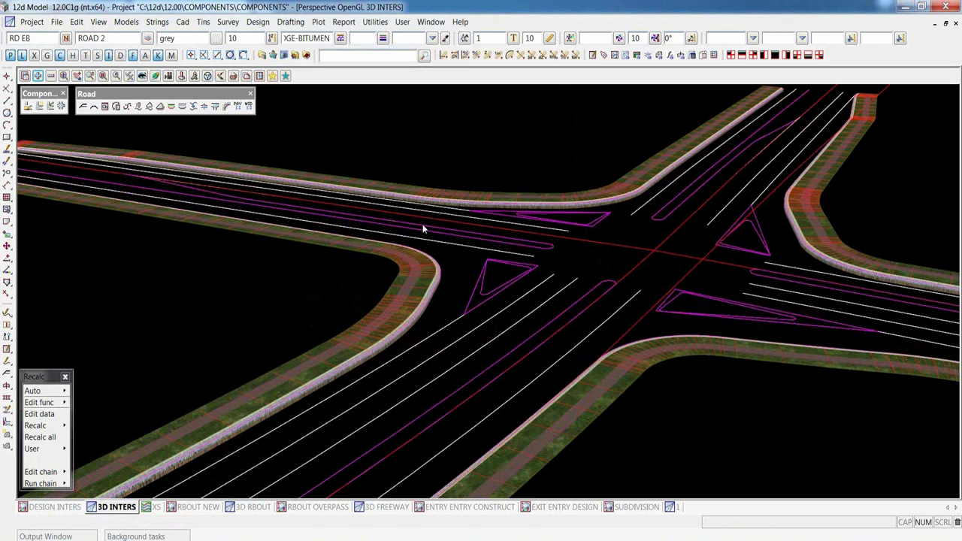
{"action": "scroll", "coordinate": [422, 229], "scroll_direction": "down", "scroll_amount": 1}
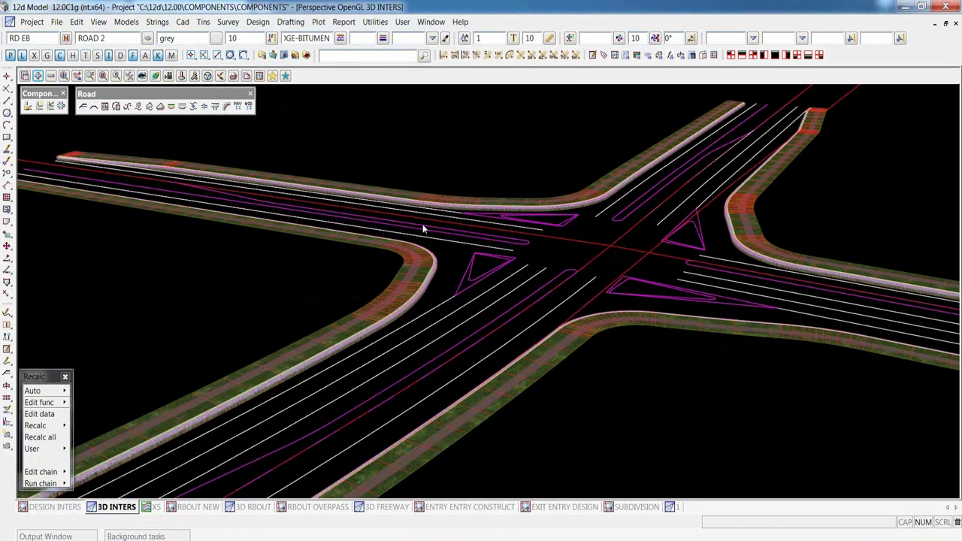
{"action": "scroll", "coordinate": [422, 226], "scroll_direction": "down", "scroll_amount": 1}
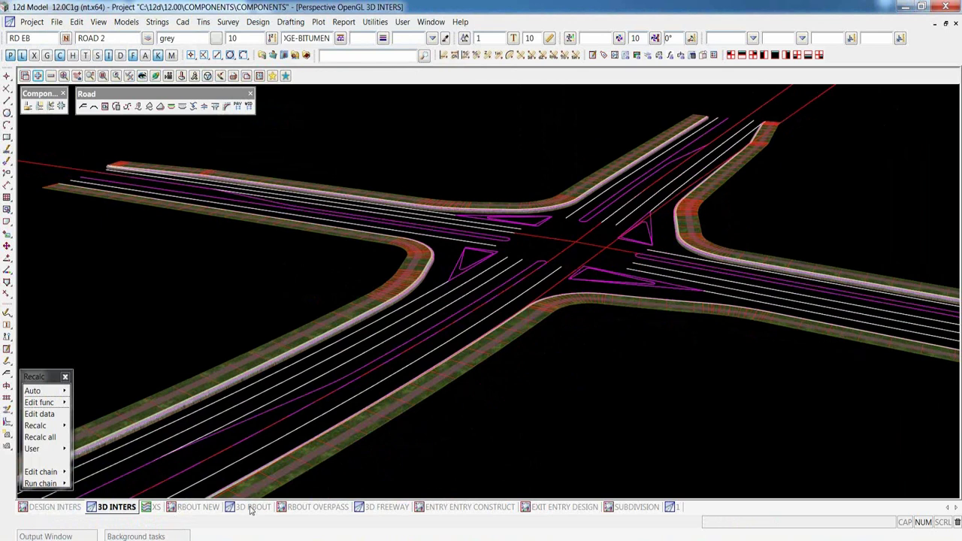
Show the DESIGN INTERS plan, then bring the training webinar PDF to the front
{"action": "left_click", "coordinate": [64, 507]}
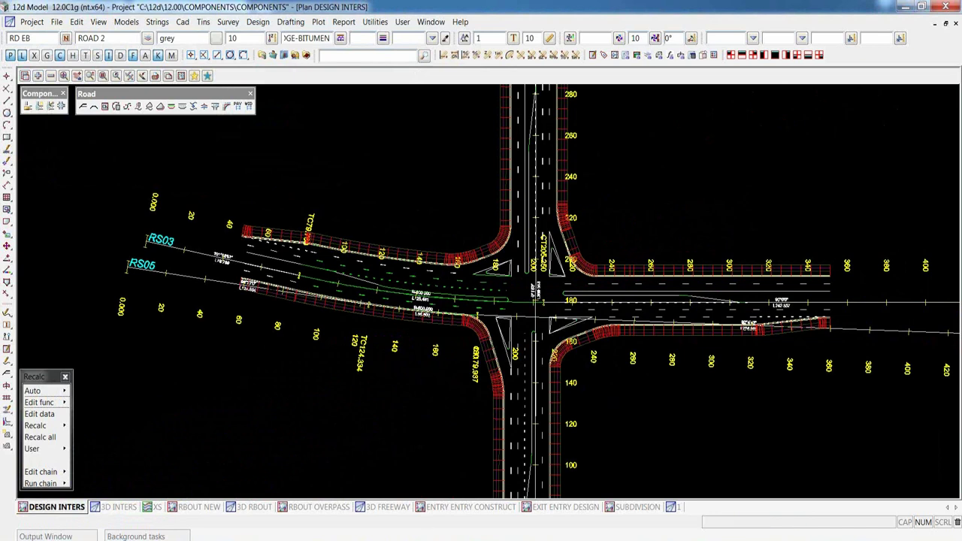
{"action": "mouse_move", "coordinate": [402, 538]}
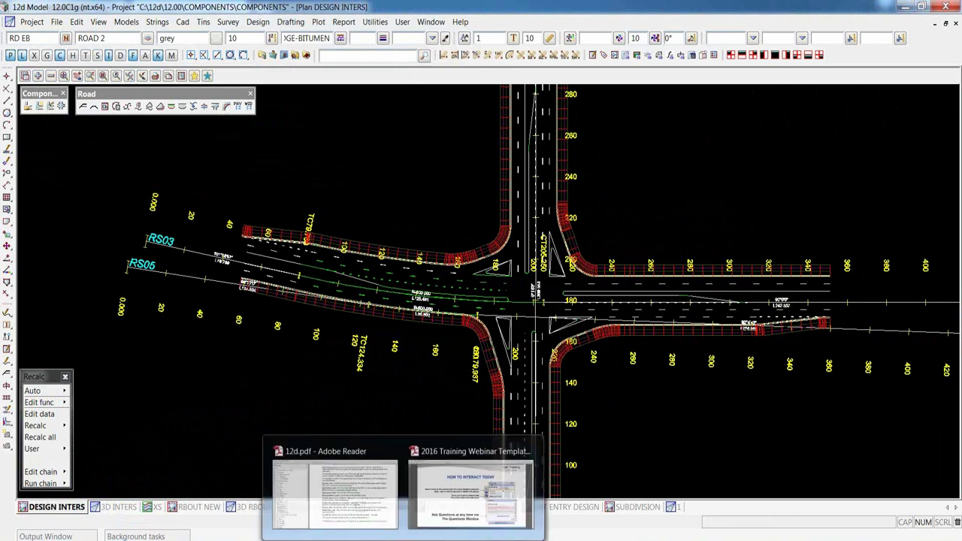
{"action": "left_click", "coordinate": [449, 460]}
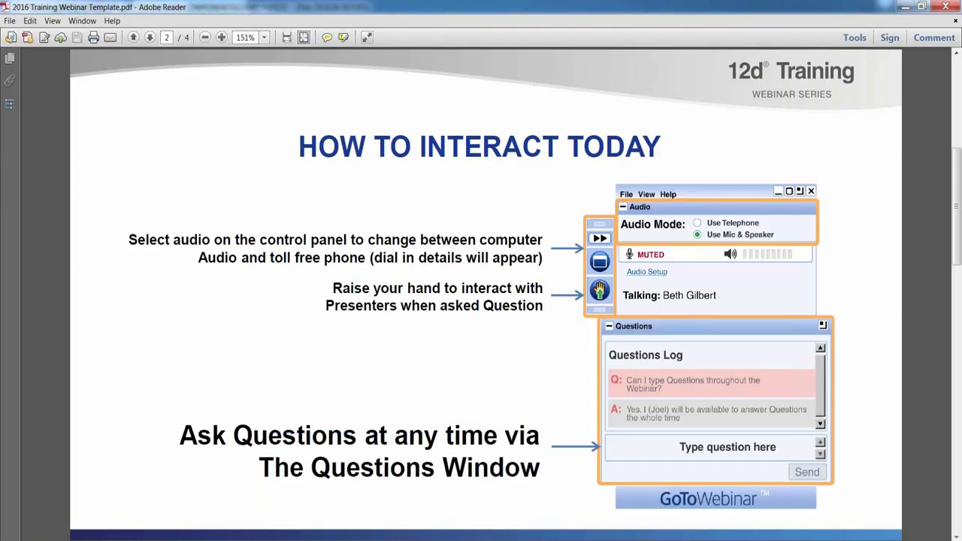
{"action": "mouse_move", "coordinate": [368, 538]}
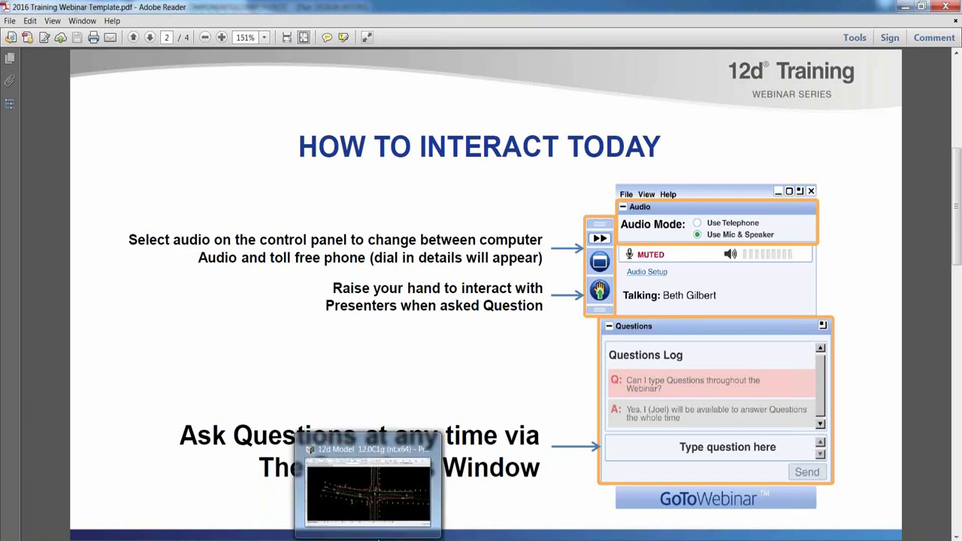
{"action": "left_click", "coordinate": [378, 480]}
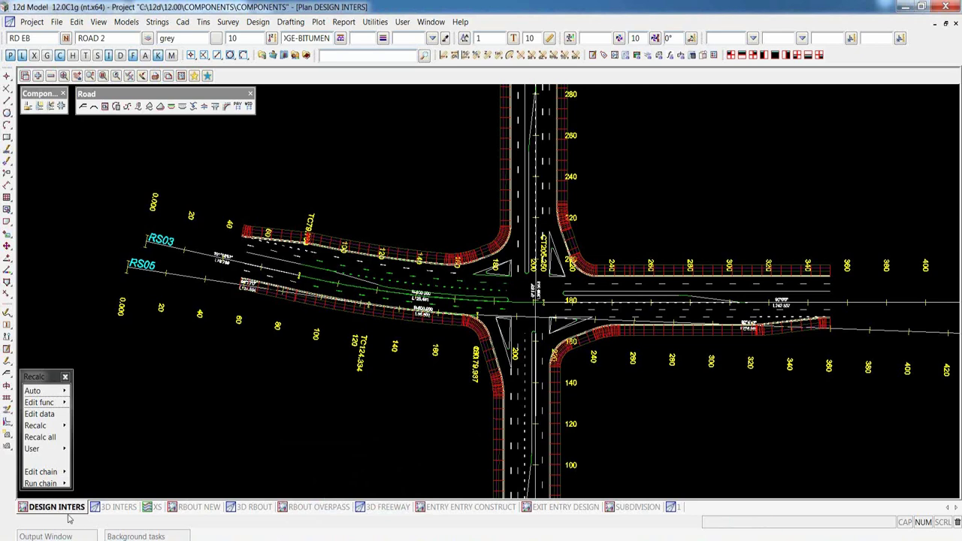
Show the RBOUT NEW plan and zoom in and out around the three-leg roundabout
{"action": "left_click", "coordinate": [200, 507]}
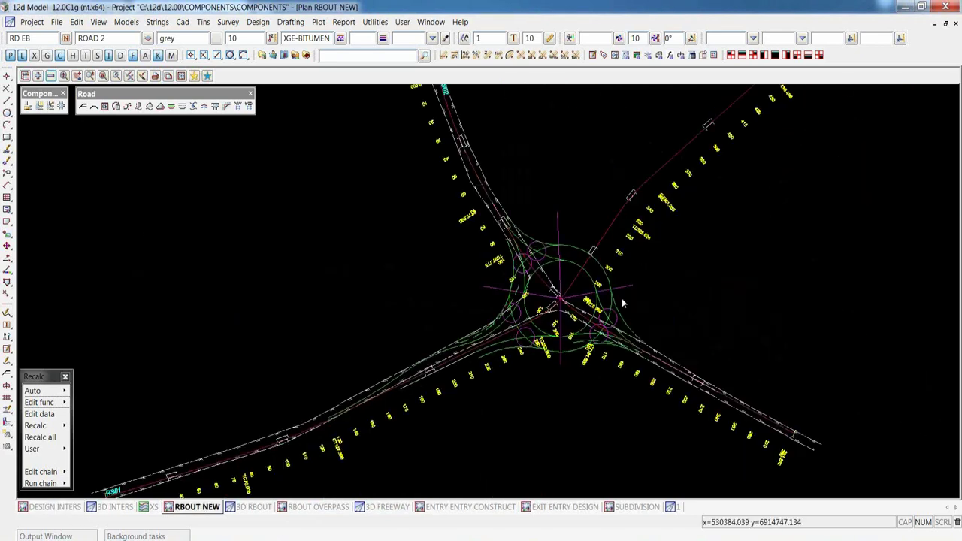
{"action": "scroll", "coordinate": [616, 305], "scroll_direction": "up", "scroll_amount": 1}
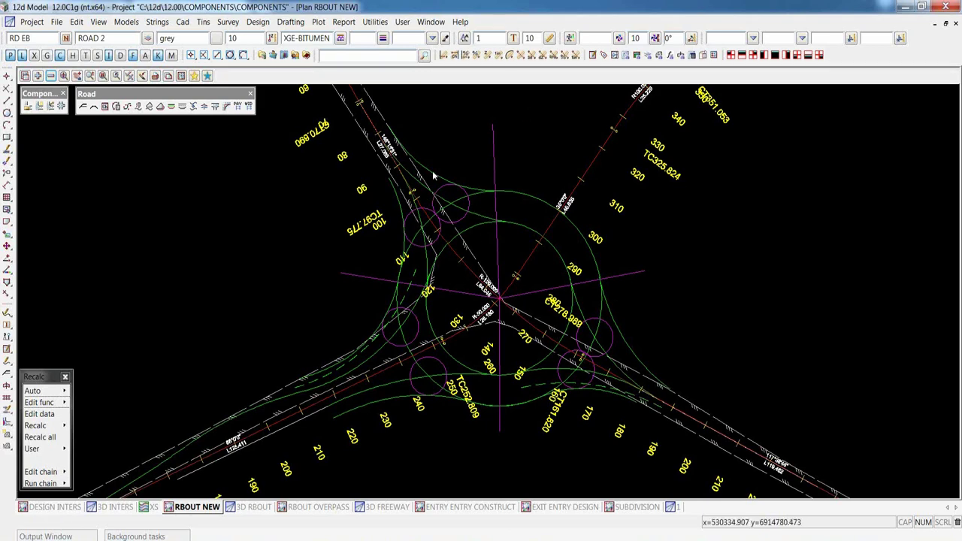
{"action": "scroll", "coordinate": [433, 175], "scroll_direction": "up", "scroll_amount": 3}
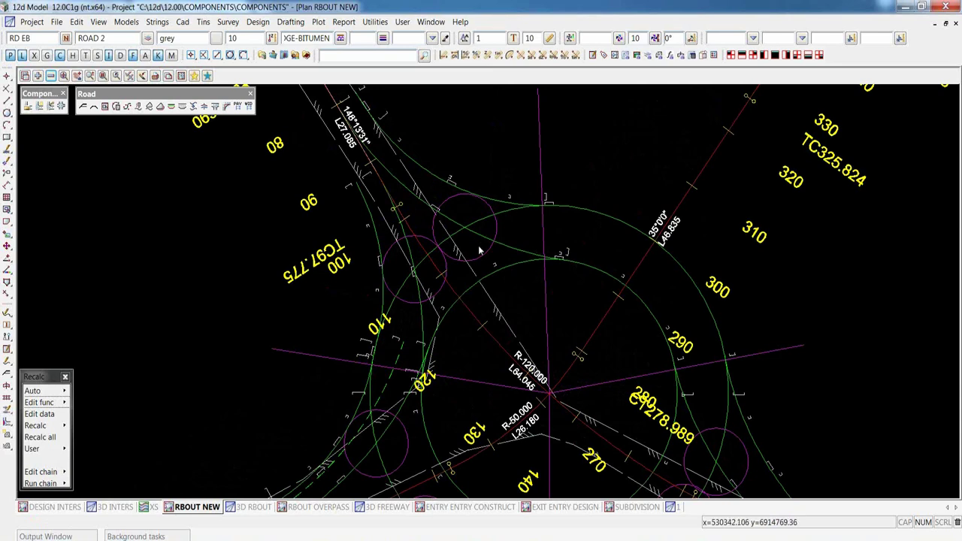
{"action": "scroll", "coordinate": [479, 250], "scroll_direction": "down", "scroll_amount": 3}
{"action": "scroll", "coordinate": [478, 249], "scroll_direction": "up", "scroll_amount": 3}
{"action": "scroll", "coordinate": [478, 250], "scroll_direction": "down", "scroll_amount": 2}
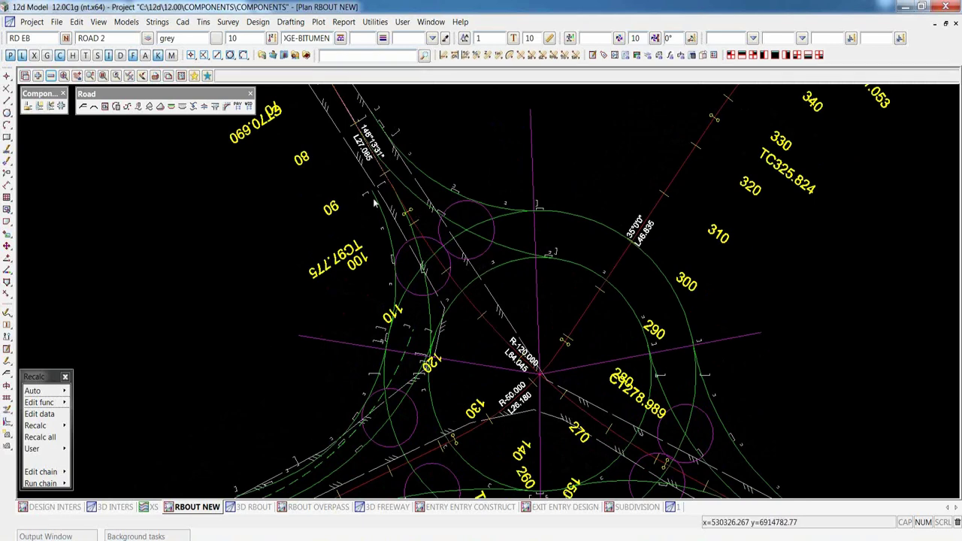
{"action": "scroll", "coordinate": [371, 184], "scroll_direction": "up", "scroll_amount": 2}
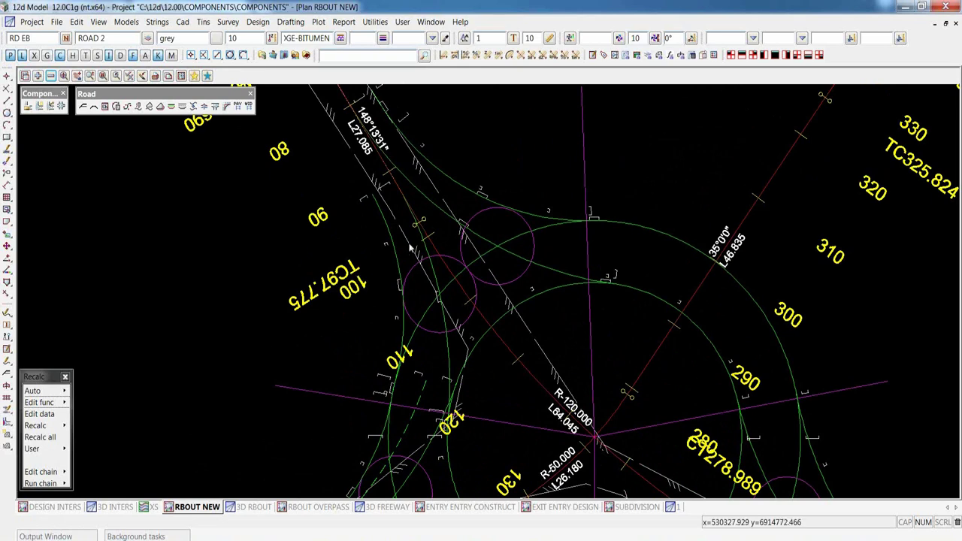
{"action": "scroll", "coordinate": [411, 247], "scroll_direction": "down", "scroll_amount": 5}
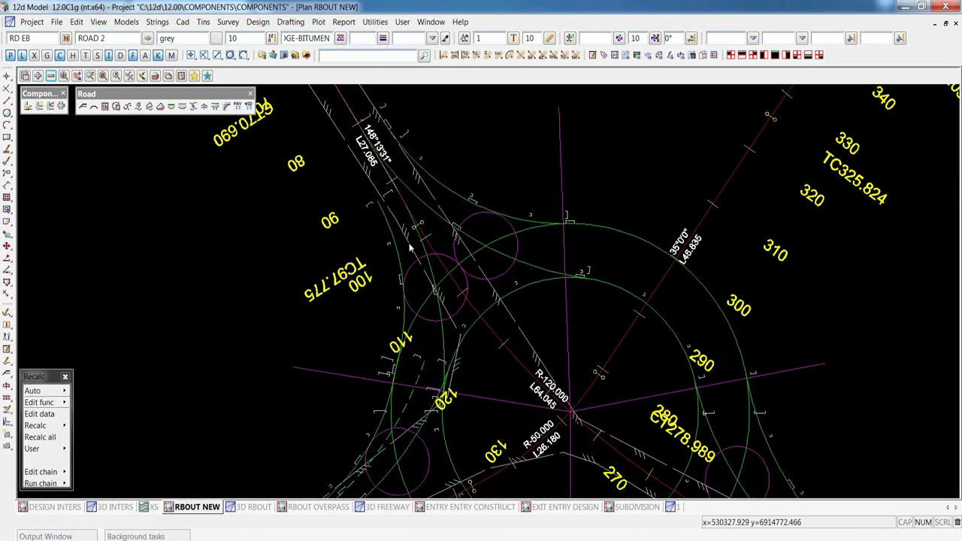
{"action": "scroll", "coordinate": [467, 345], "scroll_direction": "up", "scroll_amount": 1}
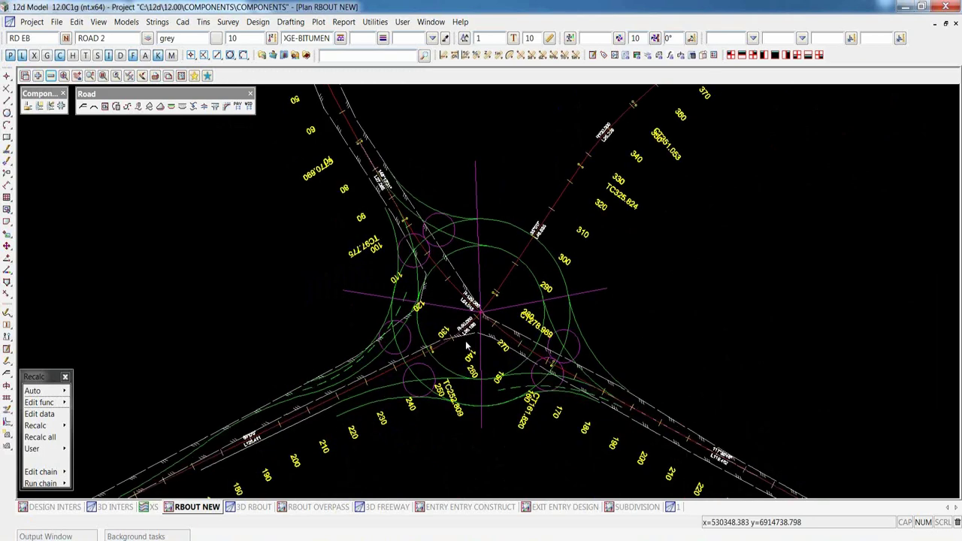
{"action": "scroll", "coordinate": [468, 345], "scroll_direction": "up", "scroll_amount": 1}
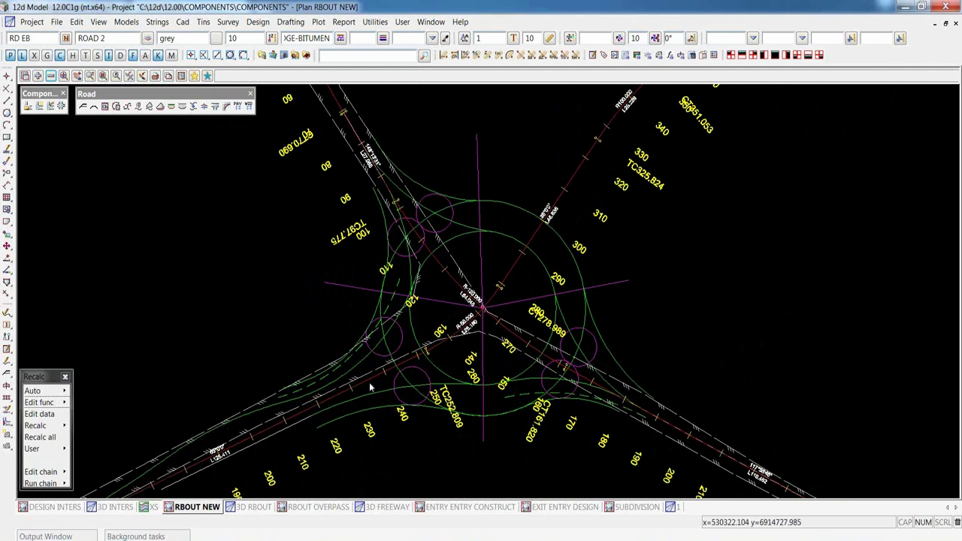
Look briefly at 3D INTERS and 3D RBOUT, then zoom into the DESIGN INTERS plan
{"action": "left_click", "coordinate": [58, 509]}
{"action": "scroll", "coordinate": [516, 298], "scroll_direction": "up", "scroll_amount": 3}
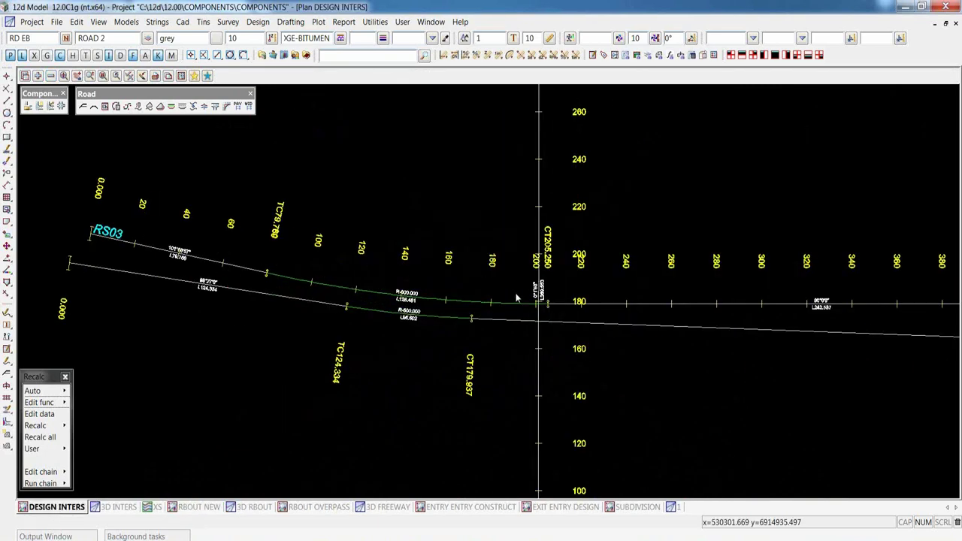
{"action": "scroll", "coordinate": [516, 299], "scroll_direction": "up", "scroll_amount": 2}
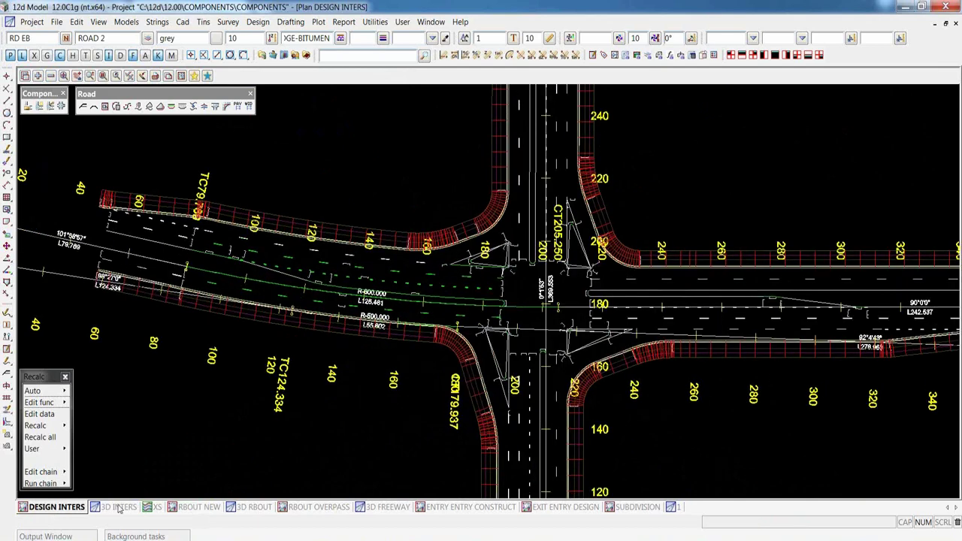
{"action": "left_click", "coordinate": [118, 510]}
{"action": "left_click", "coordinate": [248, 508]}
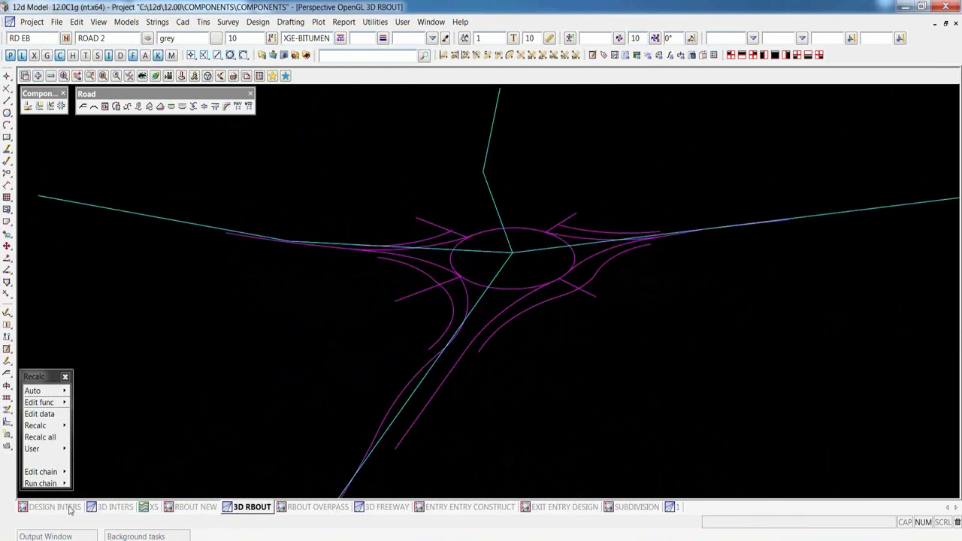
{"action": "left_click", "coordinate": [57, 507]}
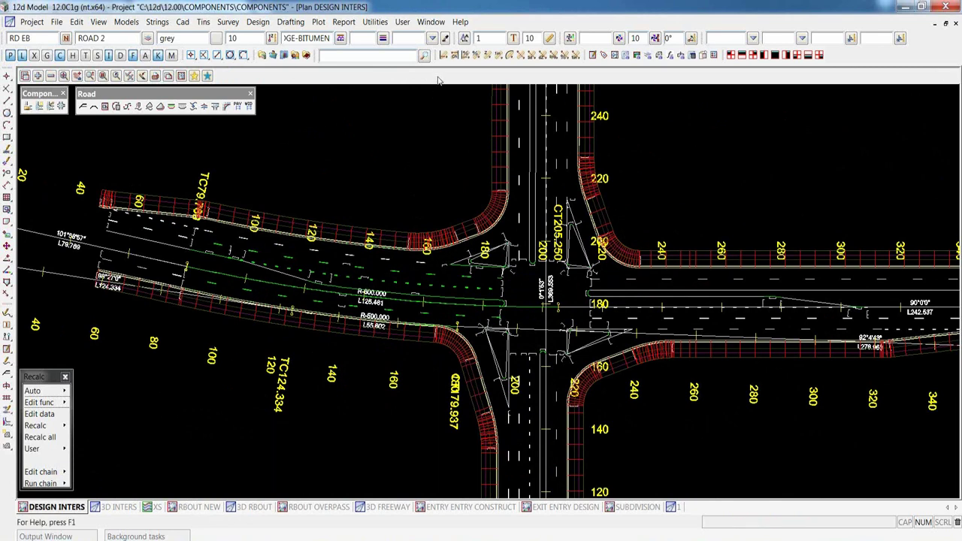
{"action": "scroll", "coordinate": [430, 198], "scroll_direction": "up", "scroll_amount": 1}
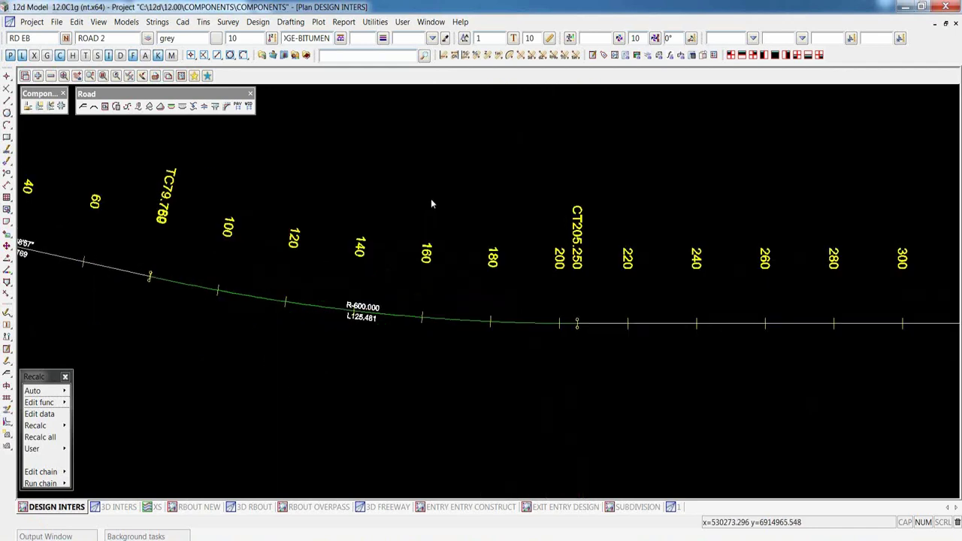
{"action": "scroll", "coordinate": [431, 198], "scroll_direction": "up", "scroll_amount": 1}
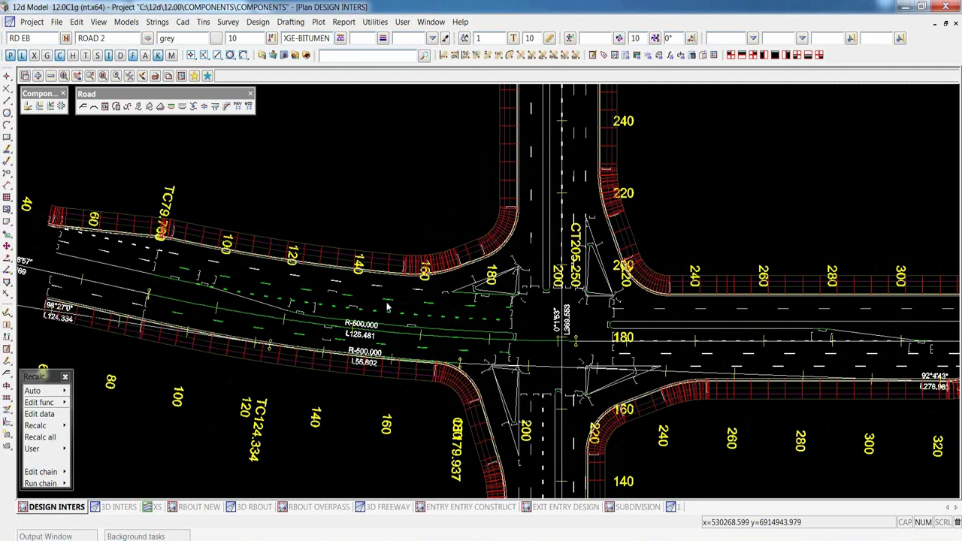
Look at the RBOUT OVERPASS layout, then zoom into the SUBDIVISION plan
{"action": "left_click", "coordinate": [336, 507]}
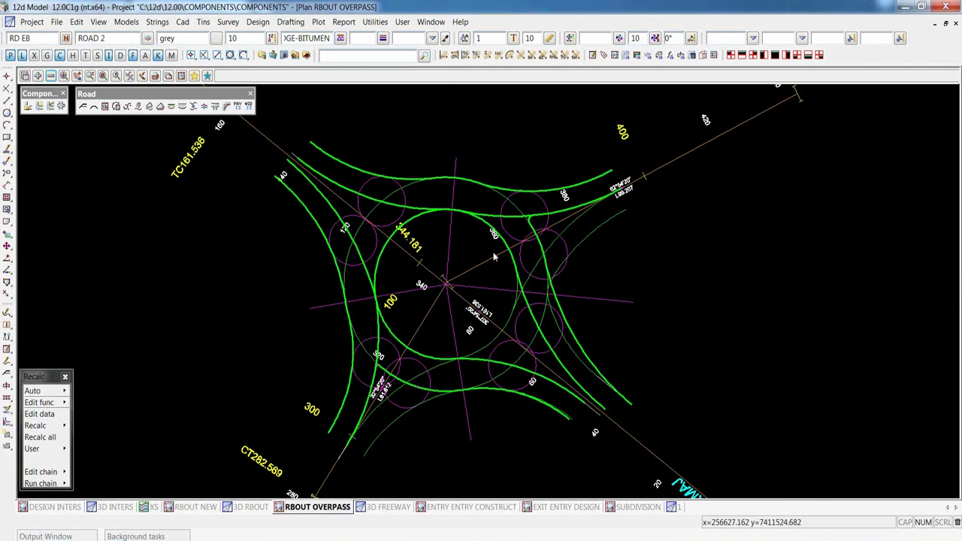
{"action": "left_click", "coordinate": [630, 506]}
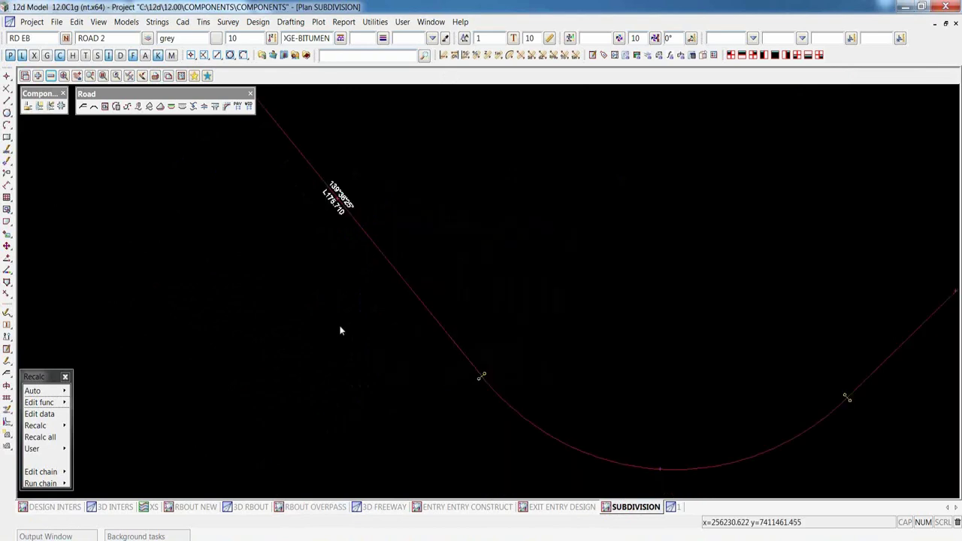
{"action": "scroll", "coordinate": [687, 306], "scroll_direction": "up", "scroll_amount": 2}
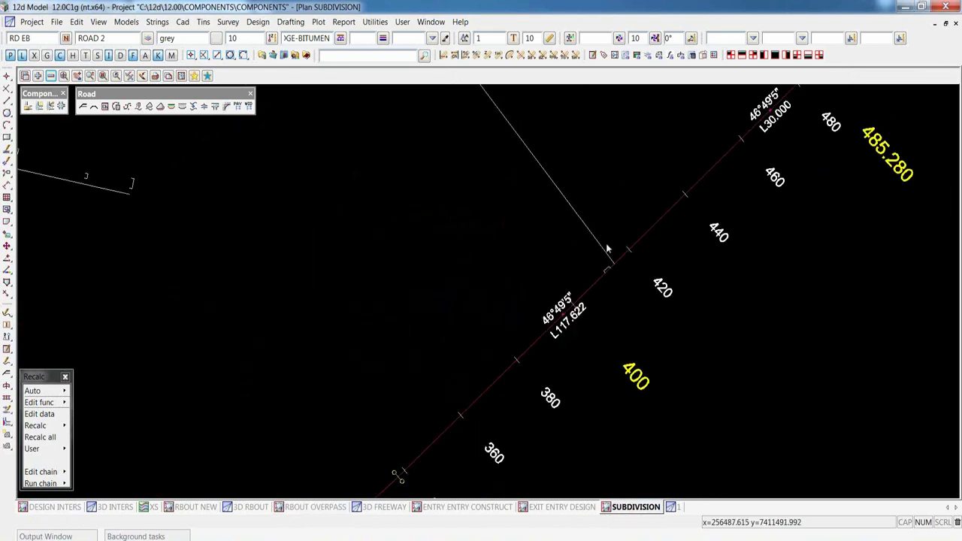